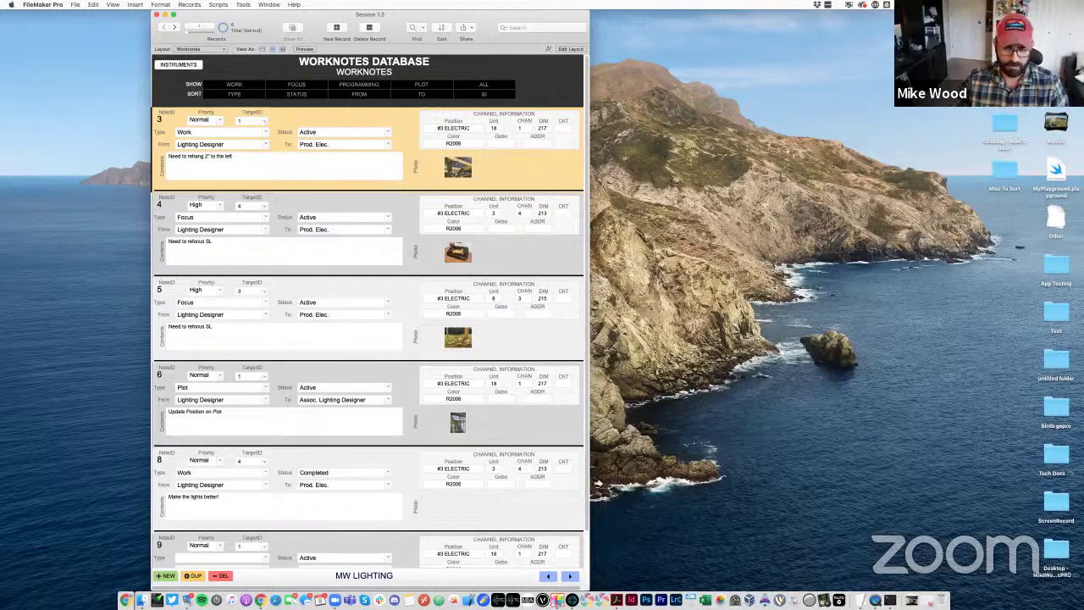
Examine the relationship graph between the Instruments and Worknotes tables in the database definitions and close it
{"action": "key", "text": "super+shift+d"}
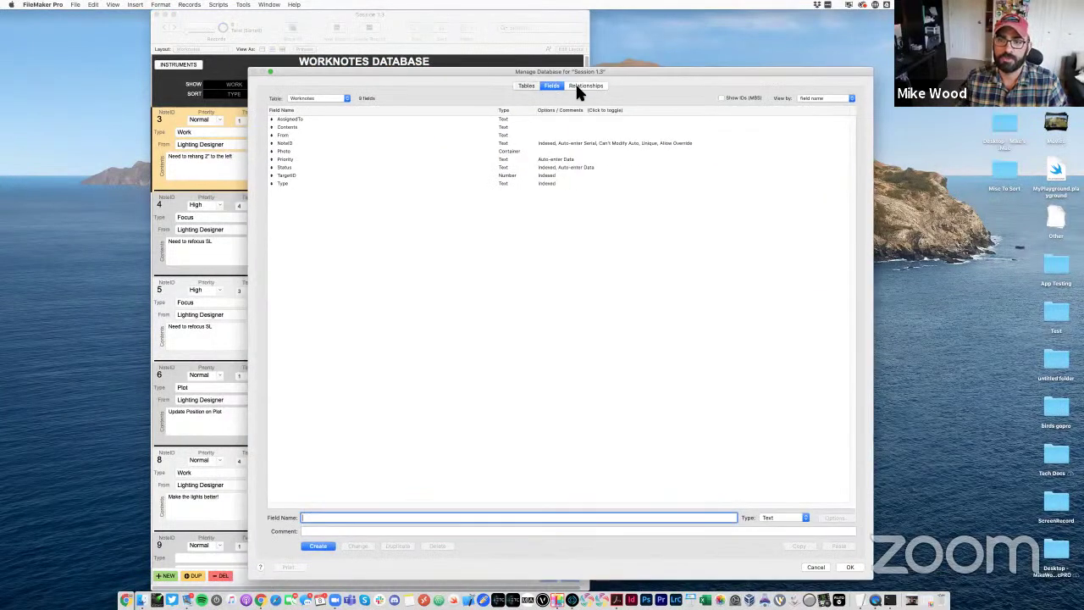
{"action": "left_click", "coordinate": [582, 84]}
{"action": "left_click", "coordinate": [851, 566]}
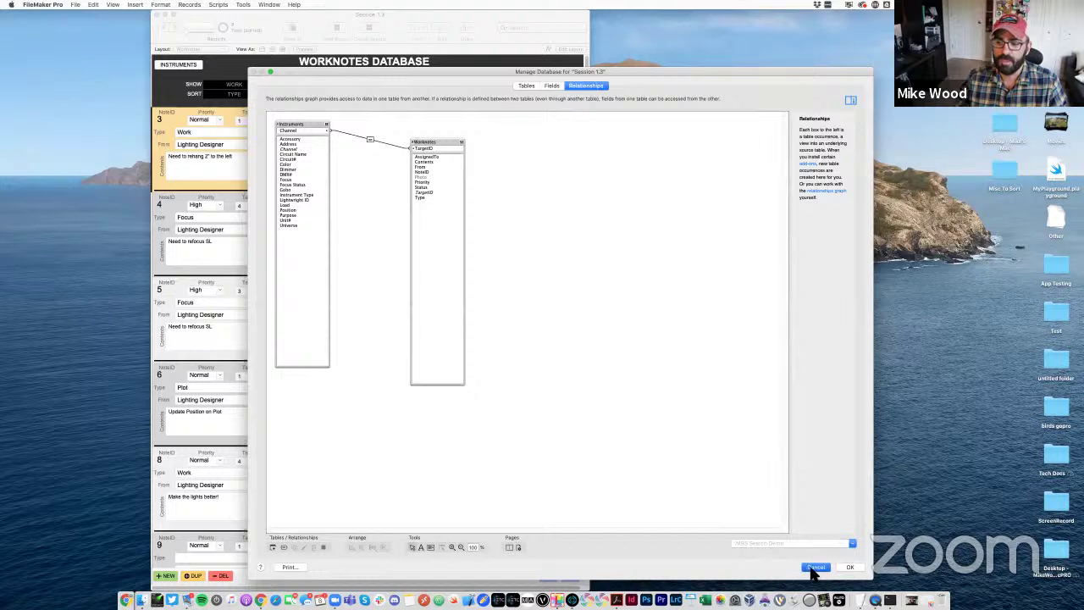
Examine the Search For Purpose script in the Script Workspace and close the workspace
{"action": "key", "text": "super+shift+s"}
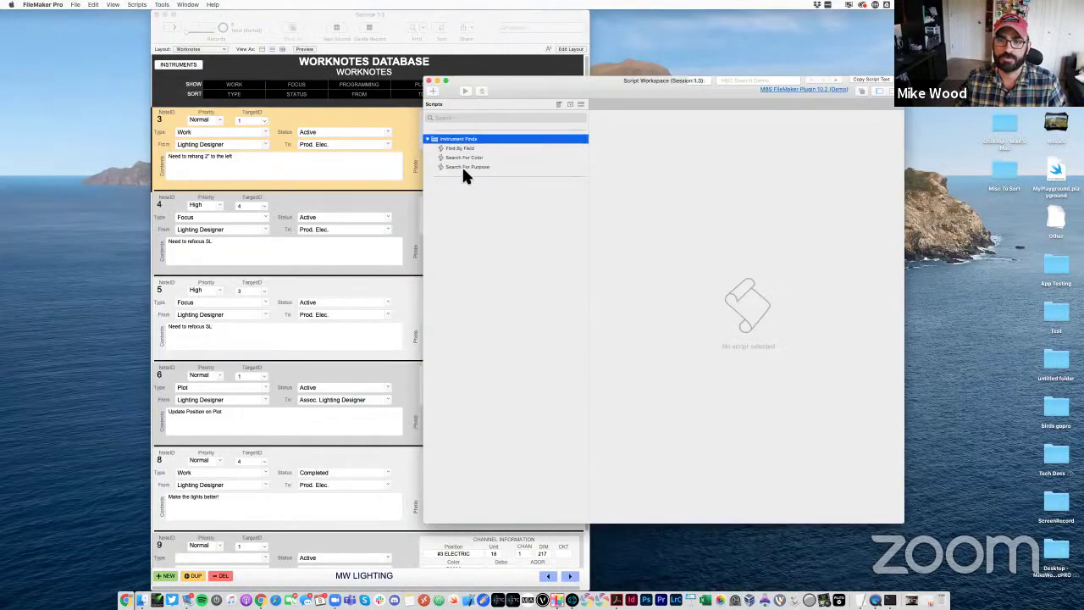
{"action": "left_click", "coordinate": [464, 167]}
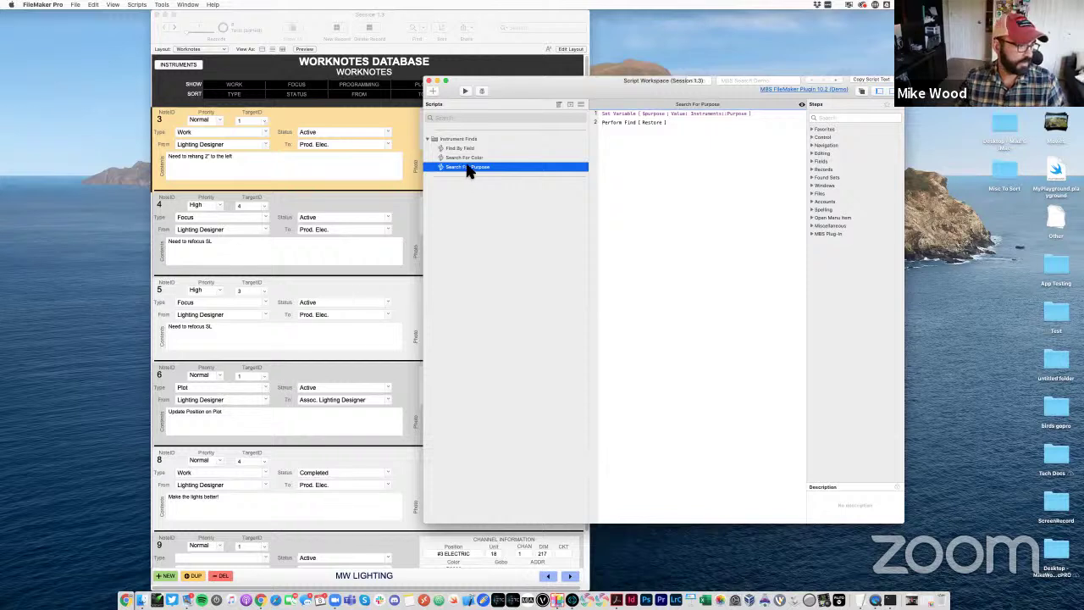
{"action": "left_click", "coordinate": [75, 6]}
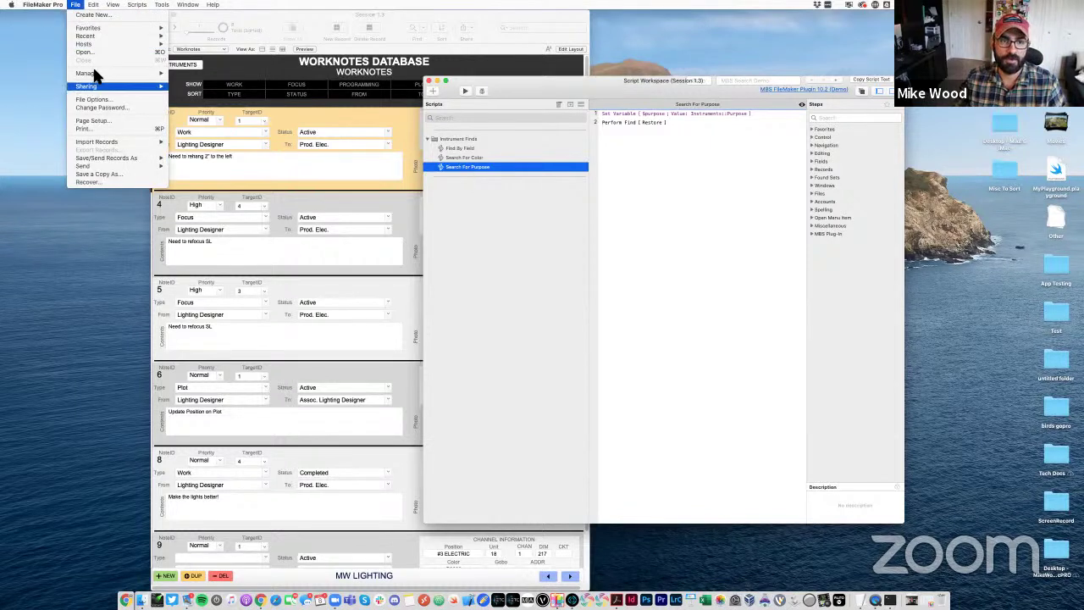
{"action": "mouse_move", "coordinate": [97, 75]}
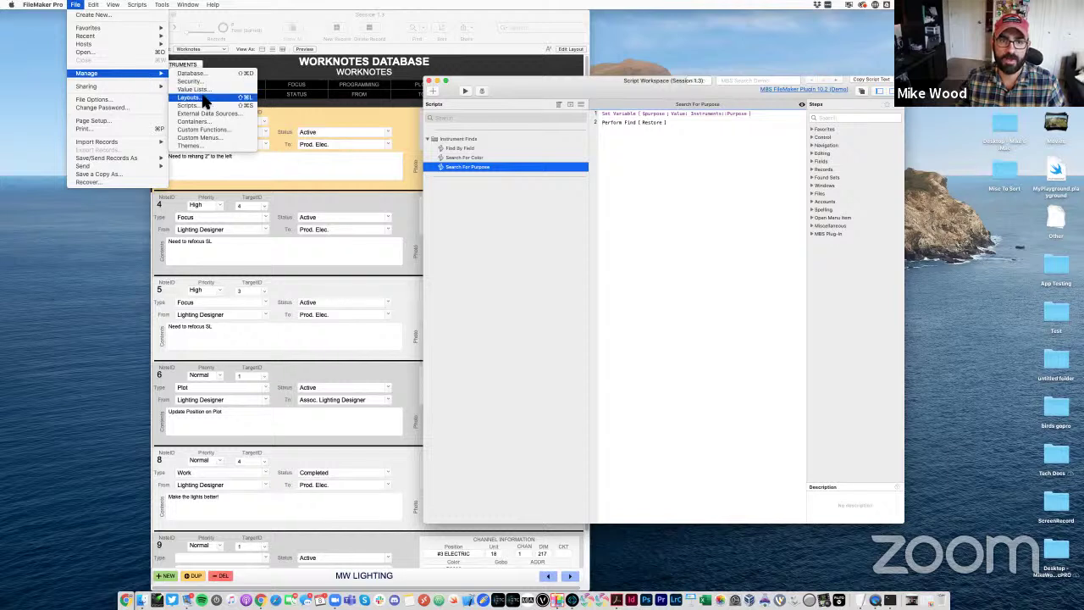
{"action": "left_click", "coordinate": [568, 87]}
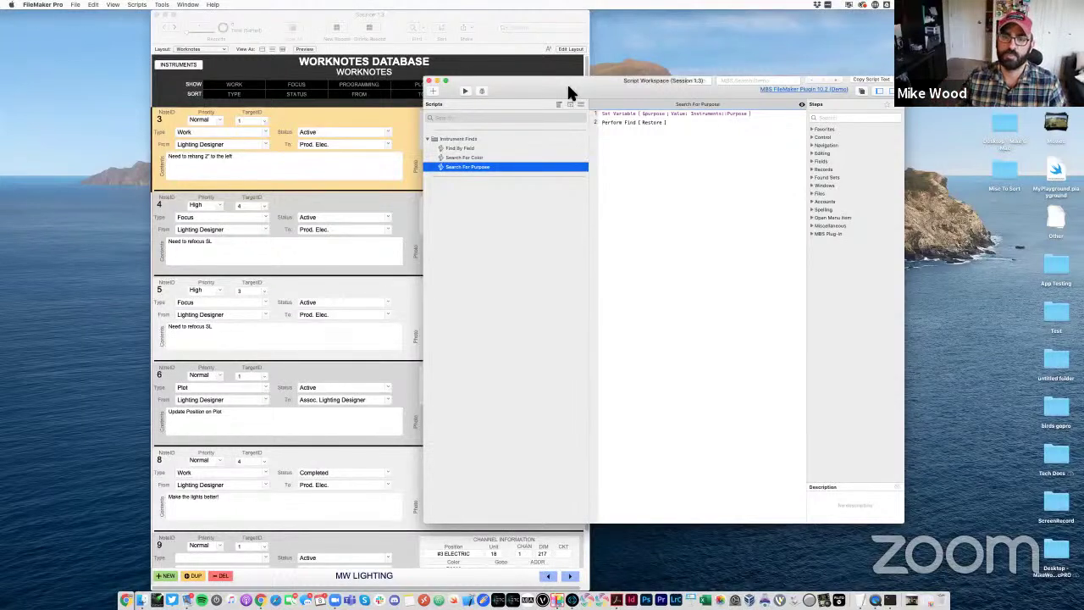
{"action": "left_click", "coordinate": [430, 82]}
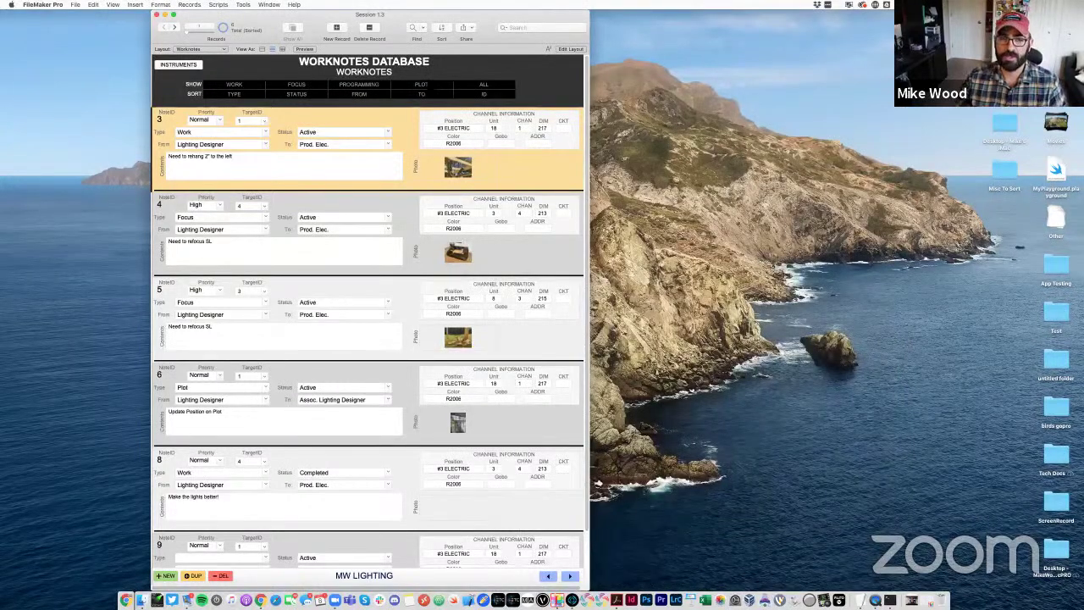
{"action": "left_click", "coordinate": [218, 48]}
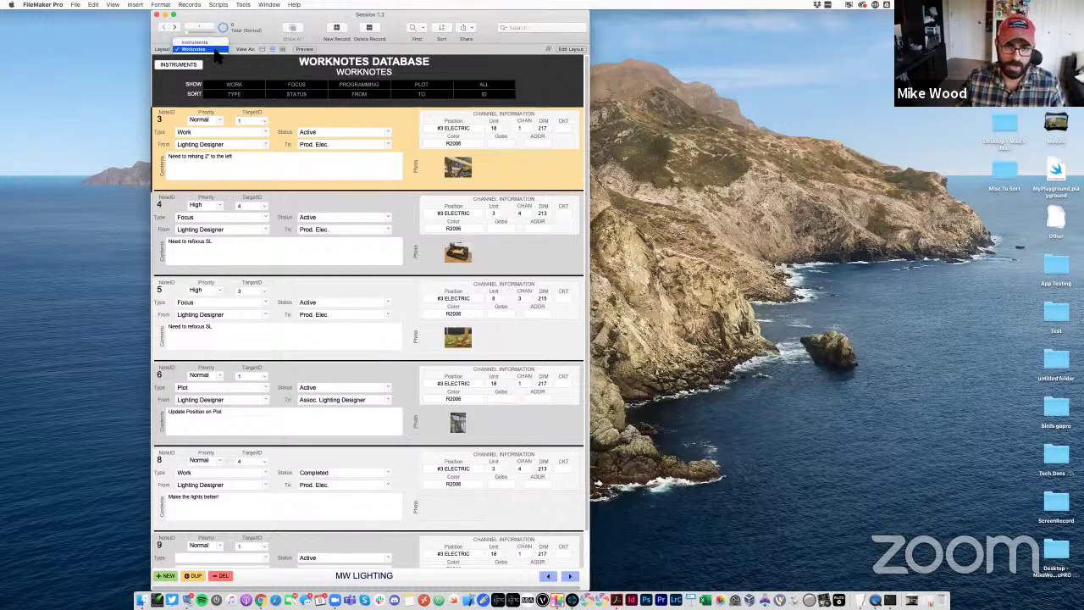
{"action": "left_click", "coordinate": [237, 79]}
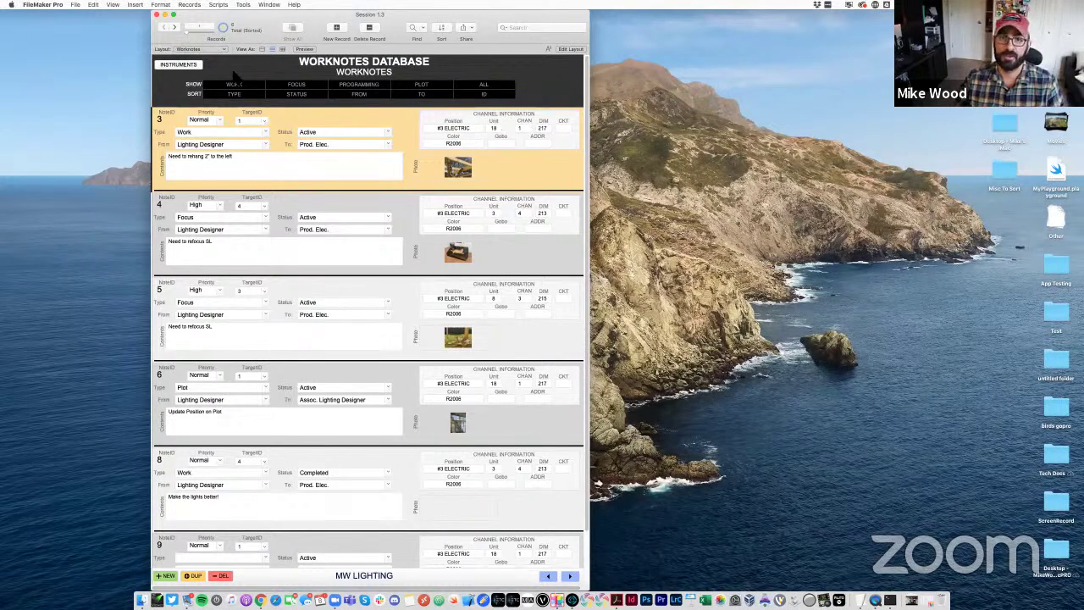
{"action": "scroll", "coordinate": [381, 229], "scroll_direction": "down", "scroll_amount": 3}
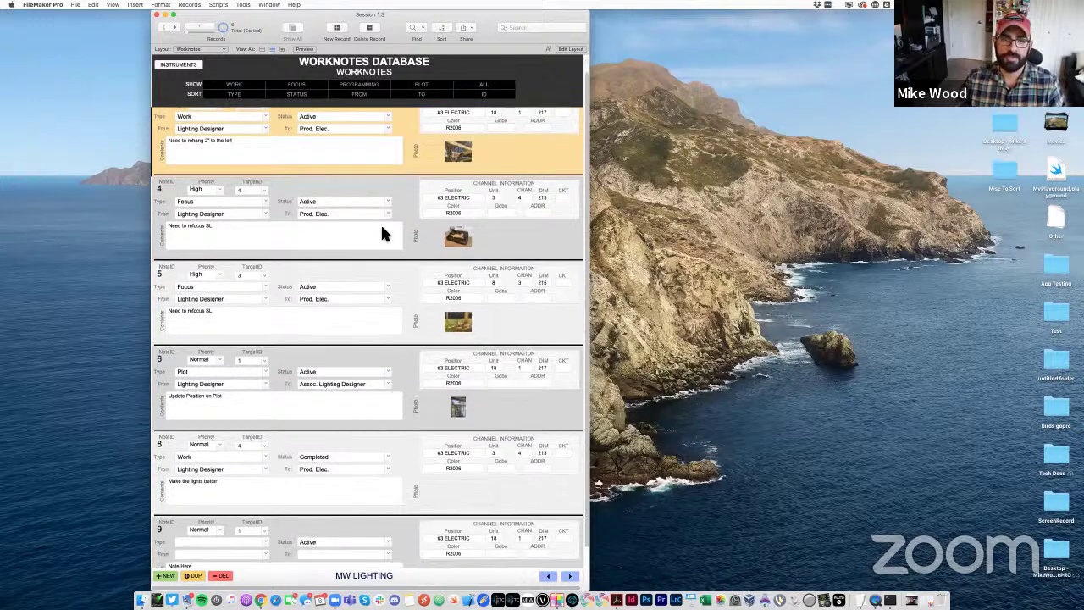
{"action": "scroll", "coordinate": [382, 234], "scroll_direction": "up", "scroll_amount": 3}
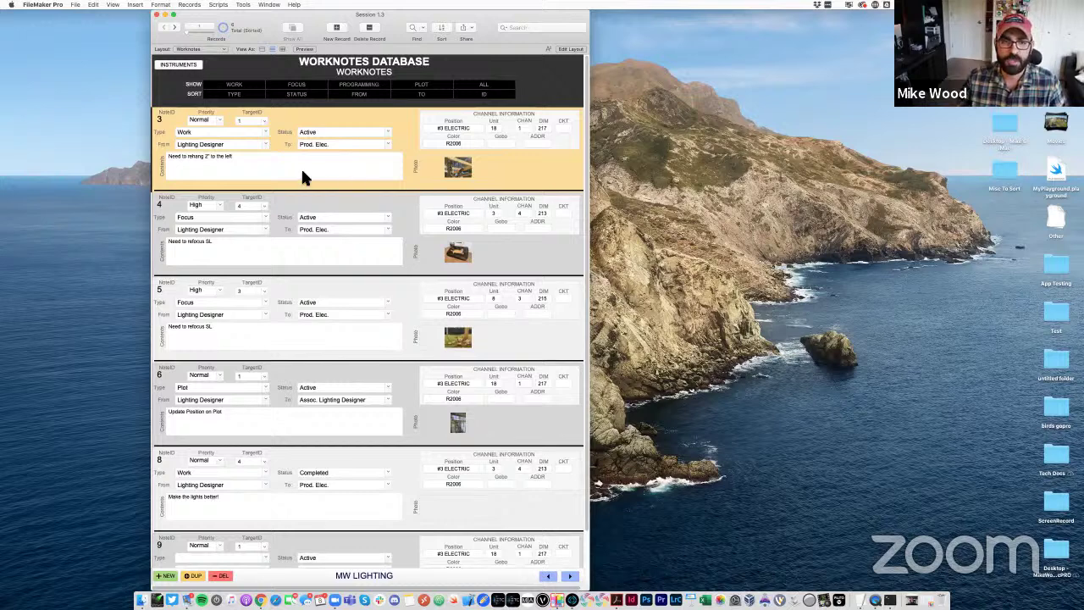
Open the layout management window beside the database window and narrow its Layout Name column
{"action": "left_click", "coordinate": [75, 5]}
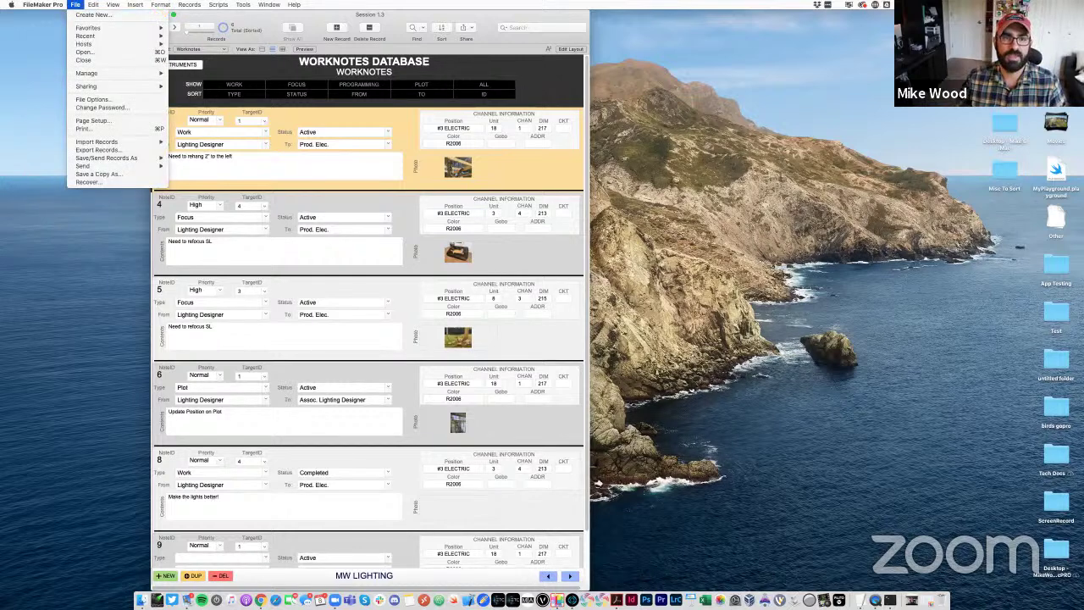
{"action": "mouse_move", "coordinate": [94, 77]}
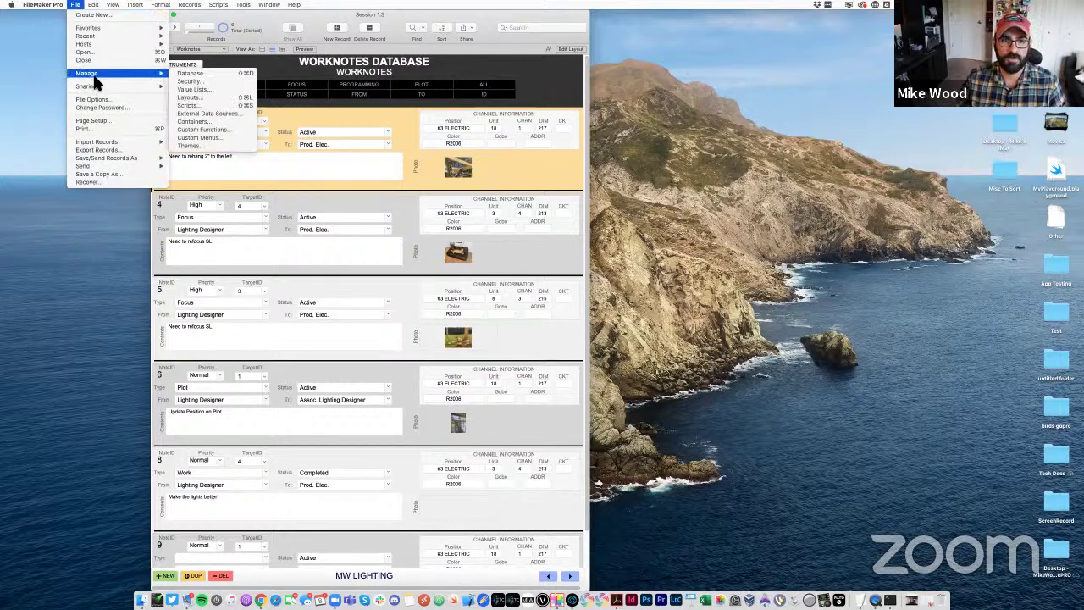
{"action": "left_click", "coordinate": [203, 100]}
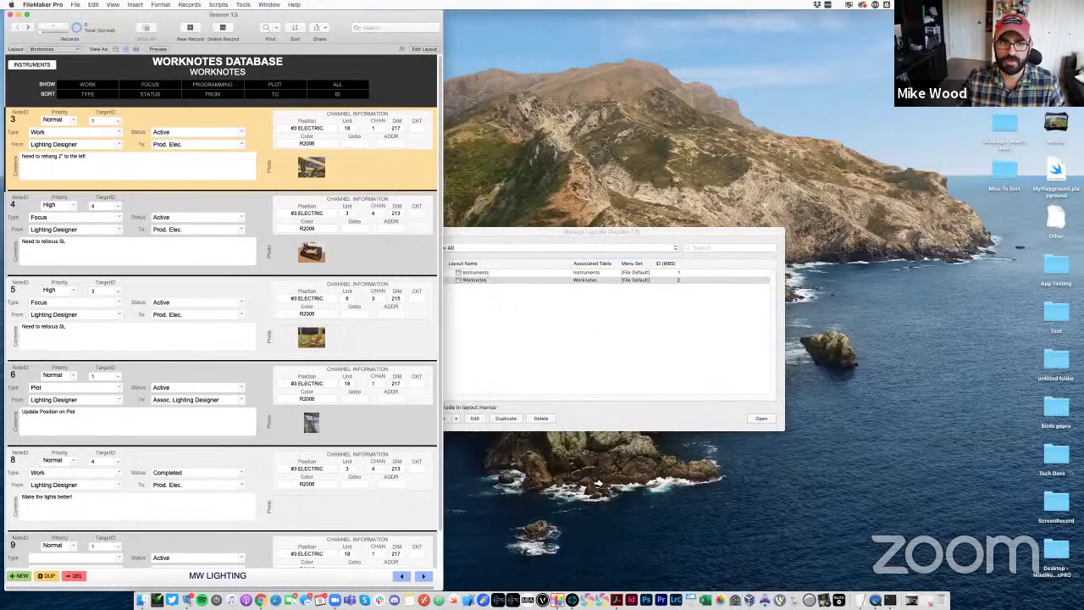
{"action": "left_click", "coordinate": [508, 226]}
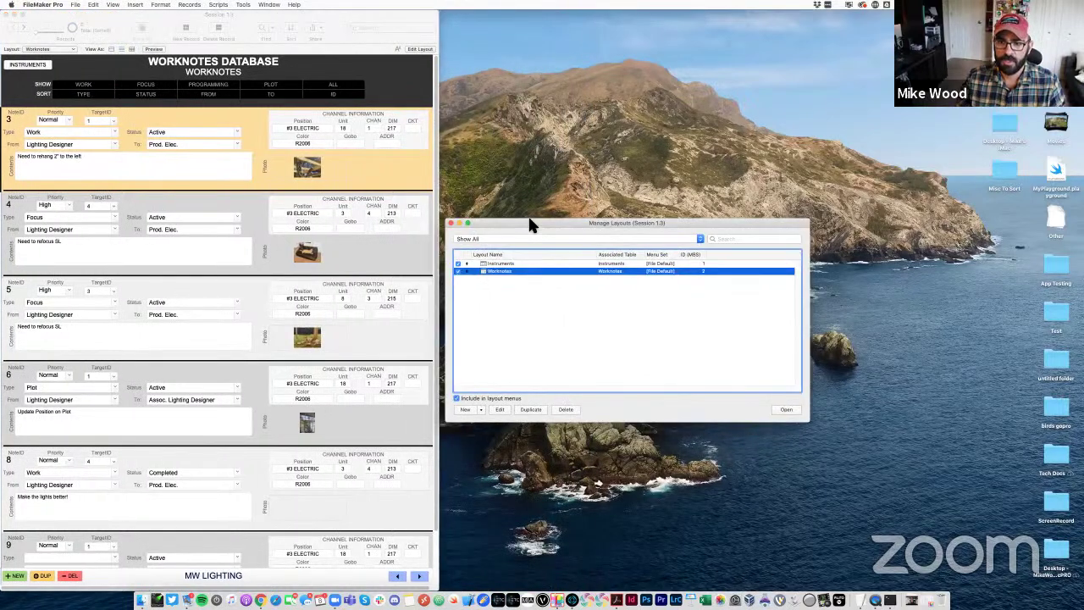
{"action": "left_click", "coordinate": [506, 261]}
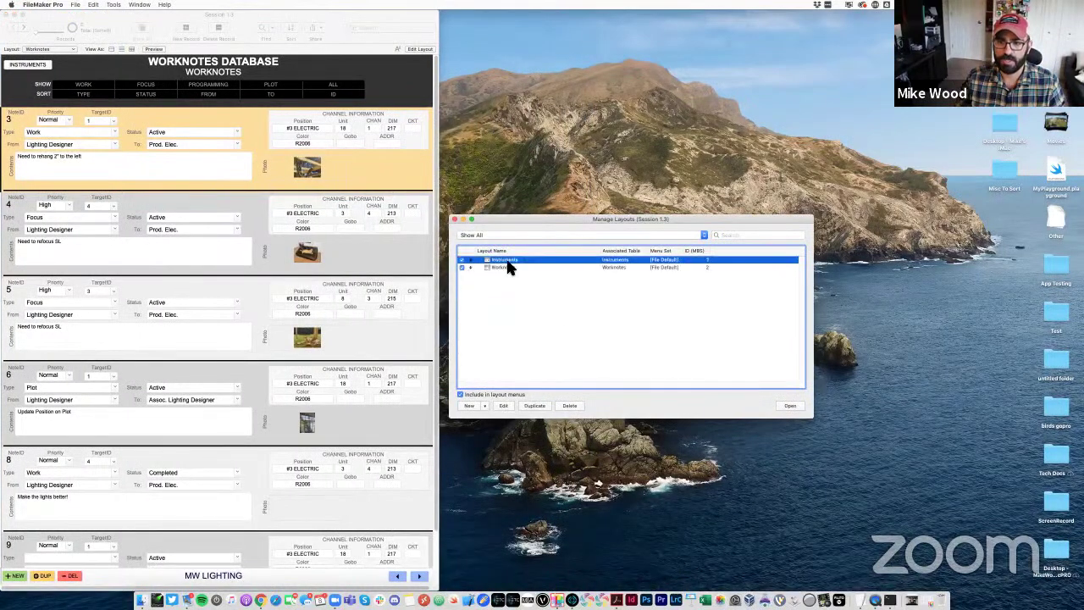
{"action": "left_click_drag", "start_coordinate": [601, 252], "coordinate": [565, 254]}
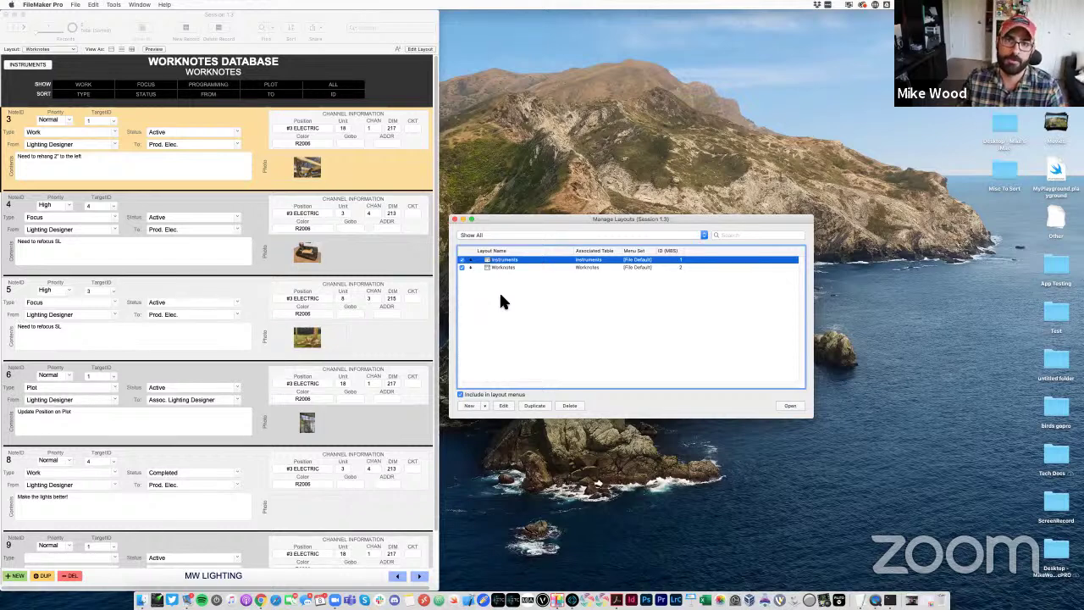
Create a top-level layout folder named Data Entry
{"action": "left_click", "coordinate": [497, 259], "text": "super"}
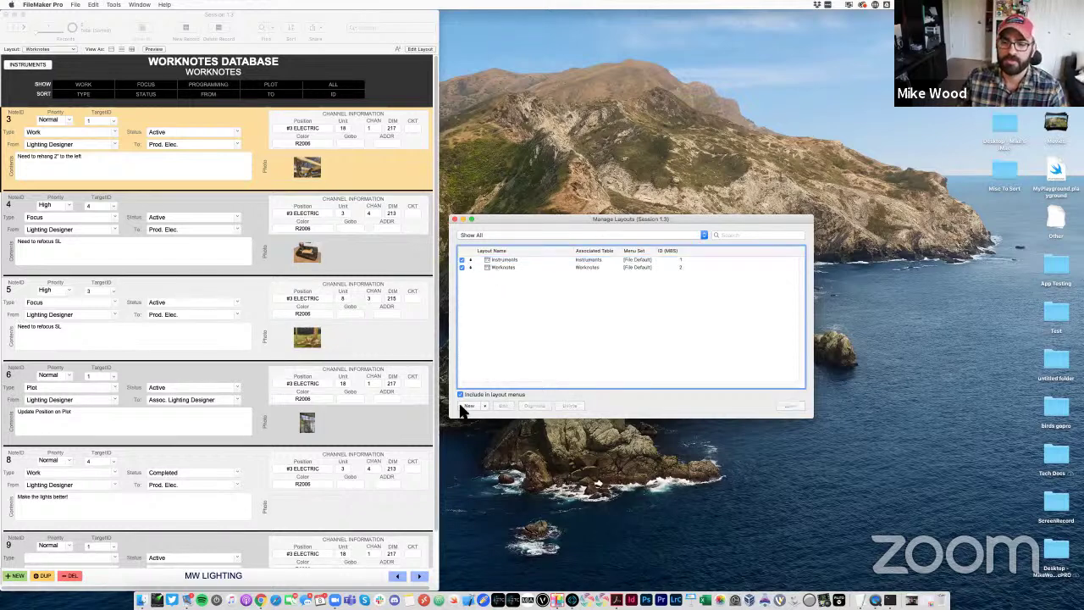
{"action": "left_click", "coordinate": [485, 407]}
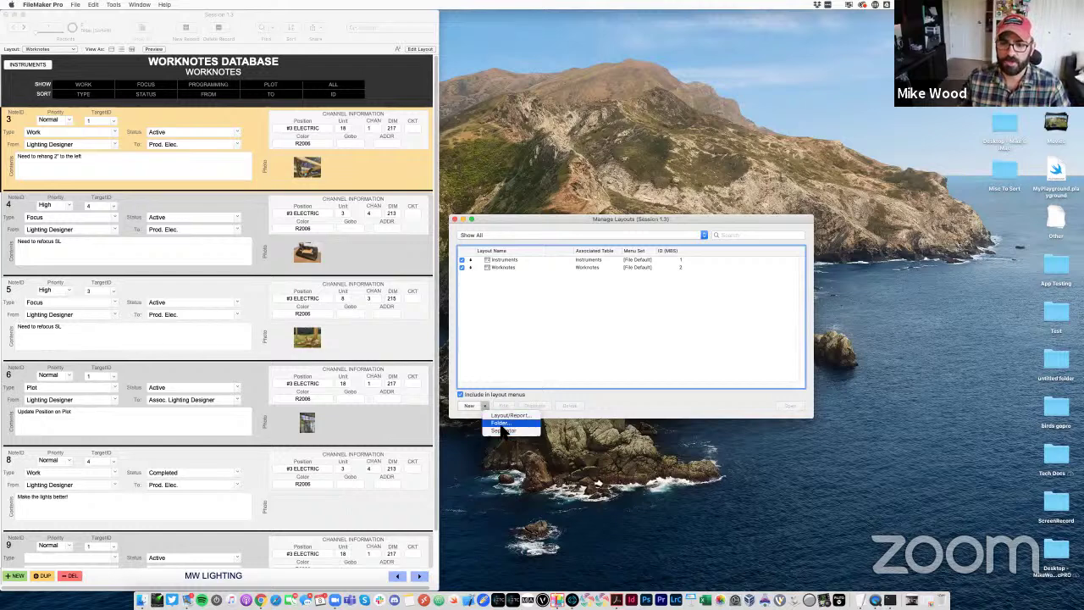
{"action": "left_click", "coordinate": [501, 423]}
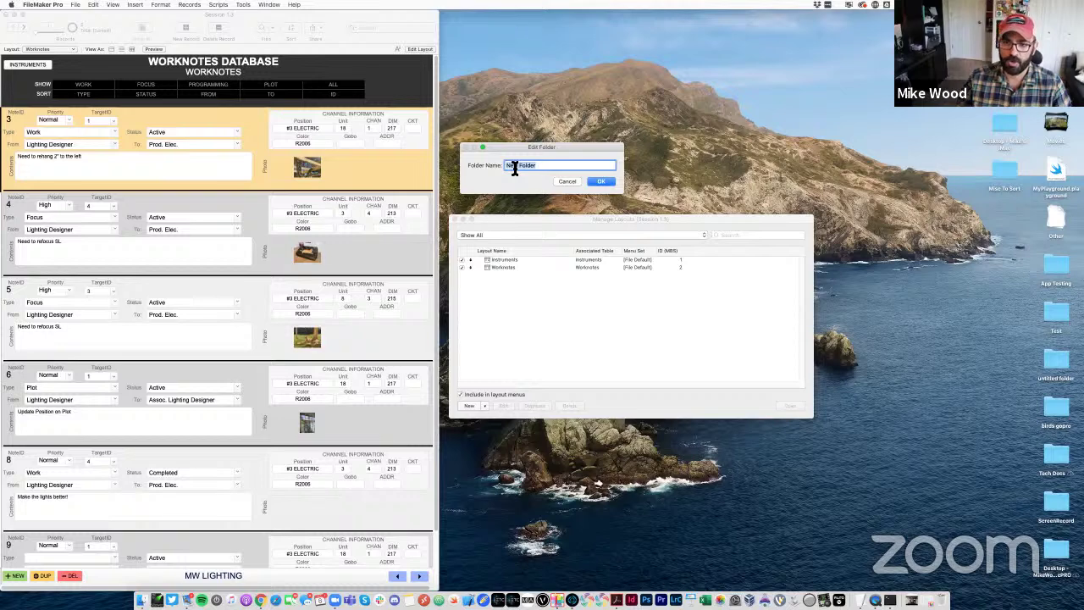
{"action": "type", "text": "Data Entry"}
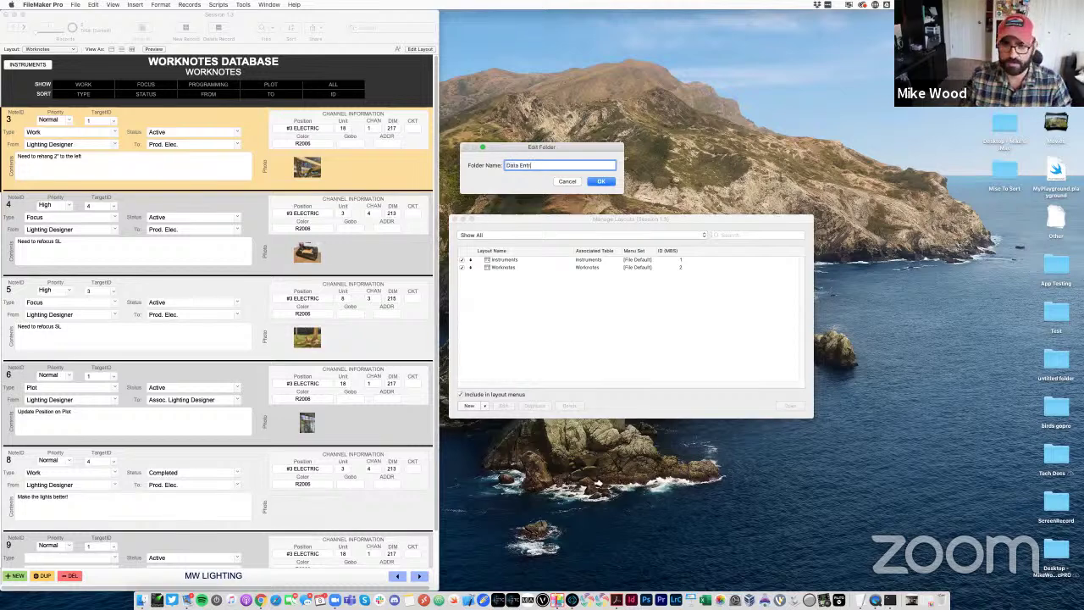
{"action": "key", "text": "Return"}
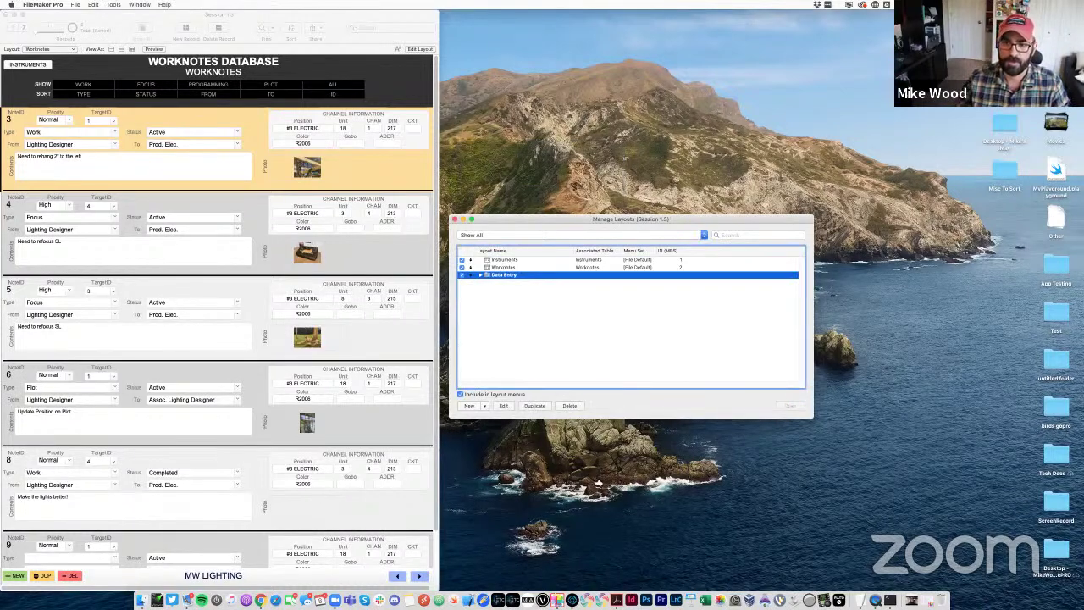
Move the Instruments and Worknotes layouts into the Data Entry folder and expand the folder
{"action": "left_click", "coordinate": [504, 260]}
{"action": "left_click", "coordinate": [504, 267], "text": "shift"}
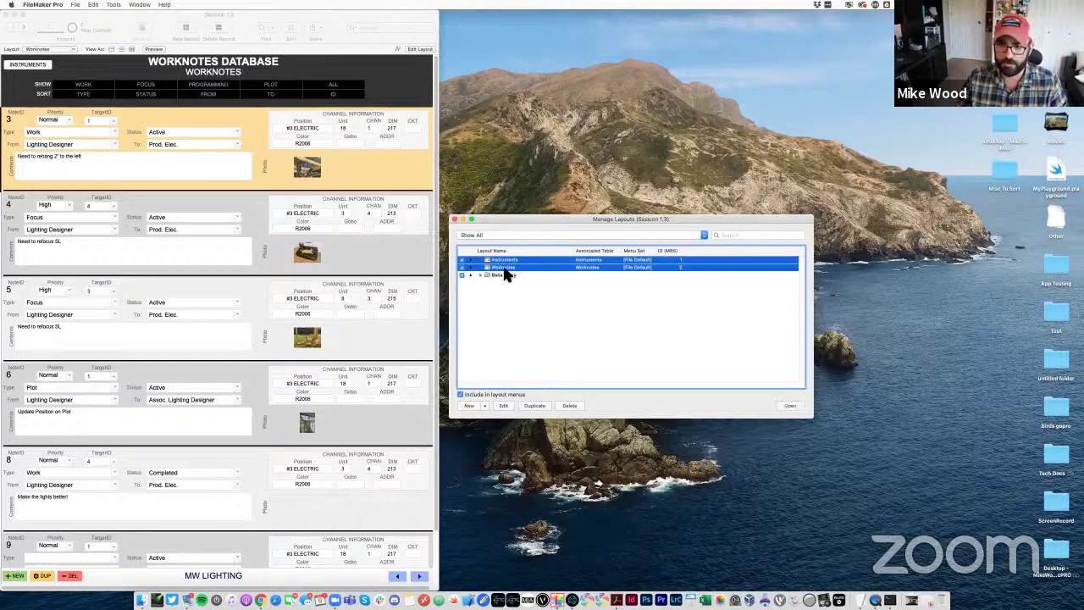
{"action": "left_click_drag", "start_coordinate": [507, 268], "coordinate": [521, 278]}
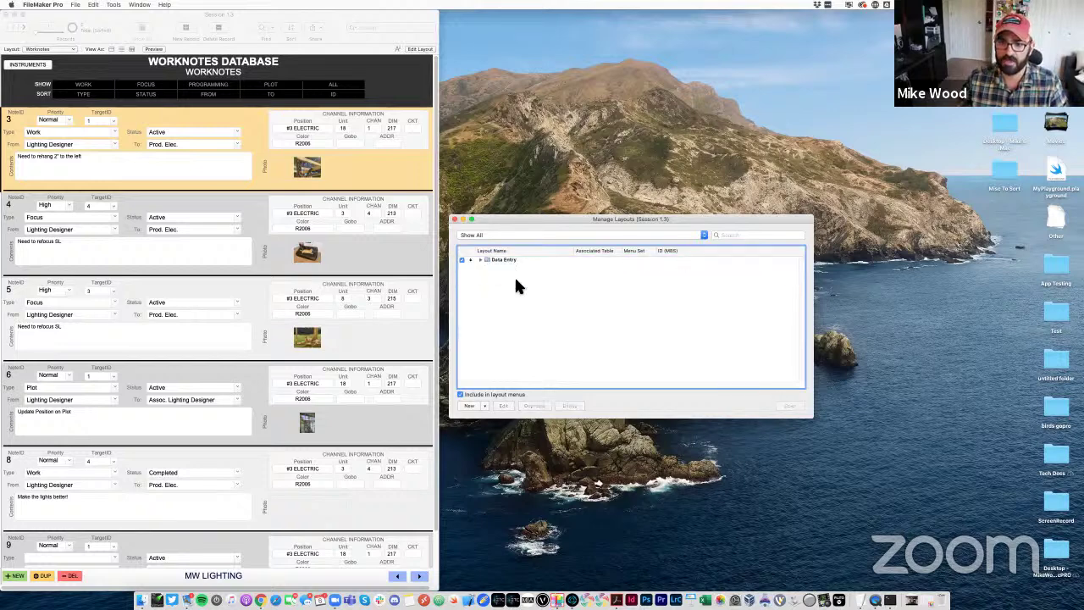
{"action": "left_click", "coordinate": [481, 260]}
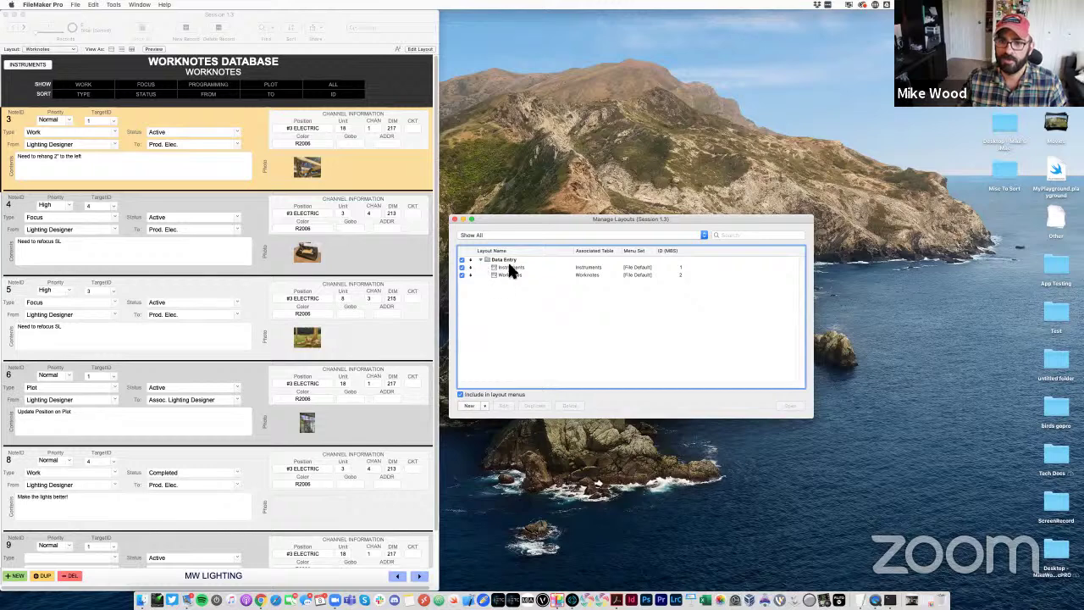
{"action": "left_click", "coordinate": [507, 268]}
{"action": "left_click", "coordinate": [509, 275]}
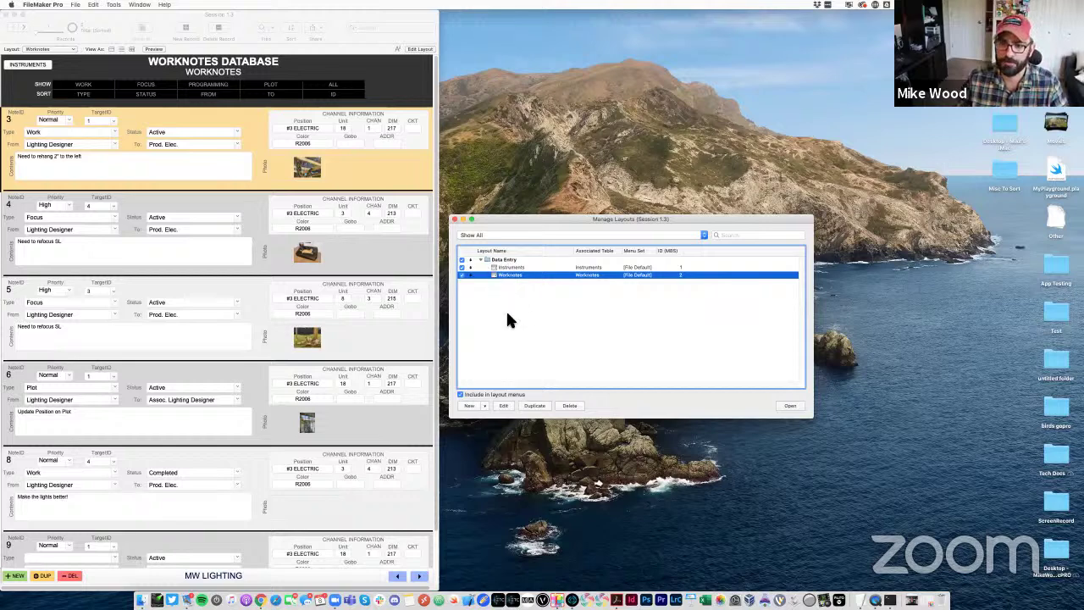
Create a second top-level layout folder named Printed Reports
{"action": "left_click", "coordinate": [504, 315]}
{"action": "left_click", "coordinate": [484, 406]}
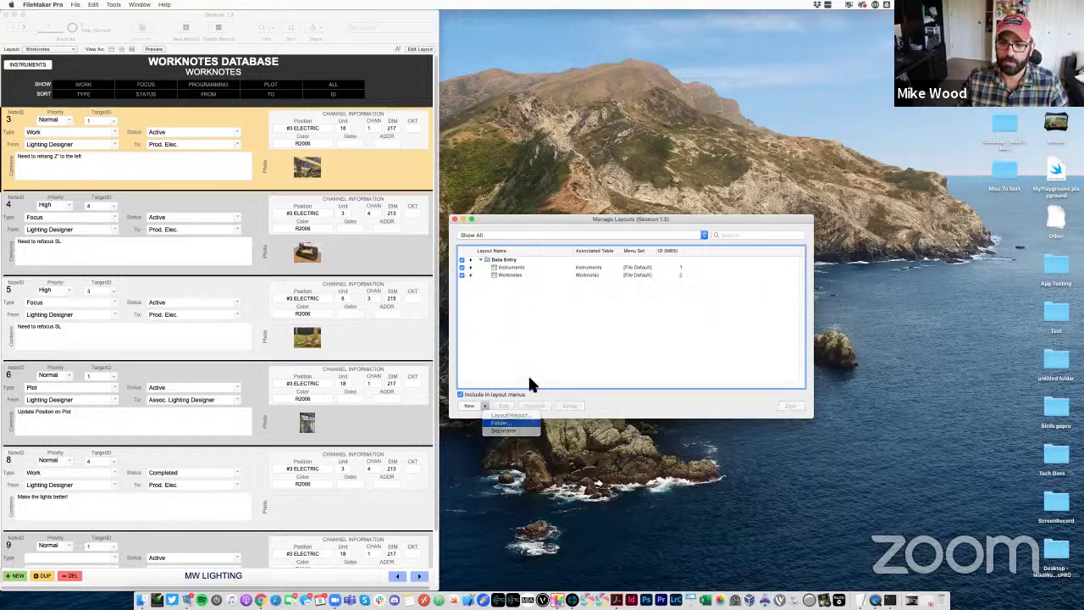
{"action": "left_click", "coordinate": [504, 421]}
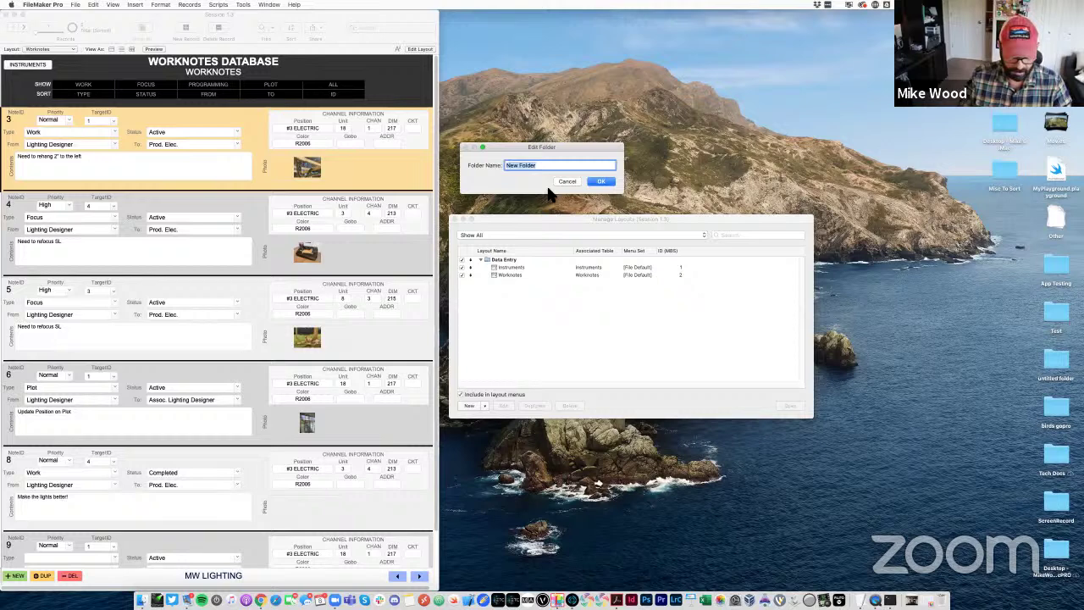
{"action": "key", "text": "BackSpace"}
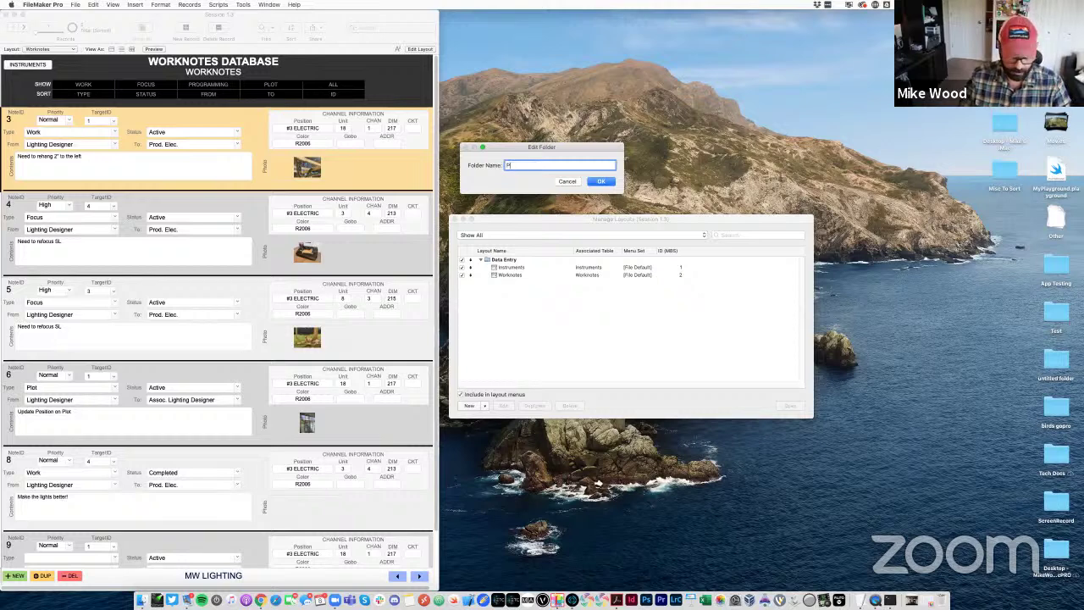
{"action": "type", "text": "Printed Reports"}
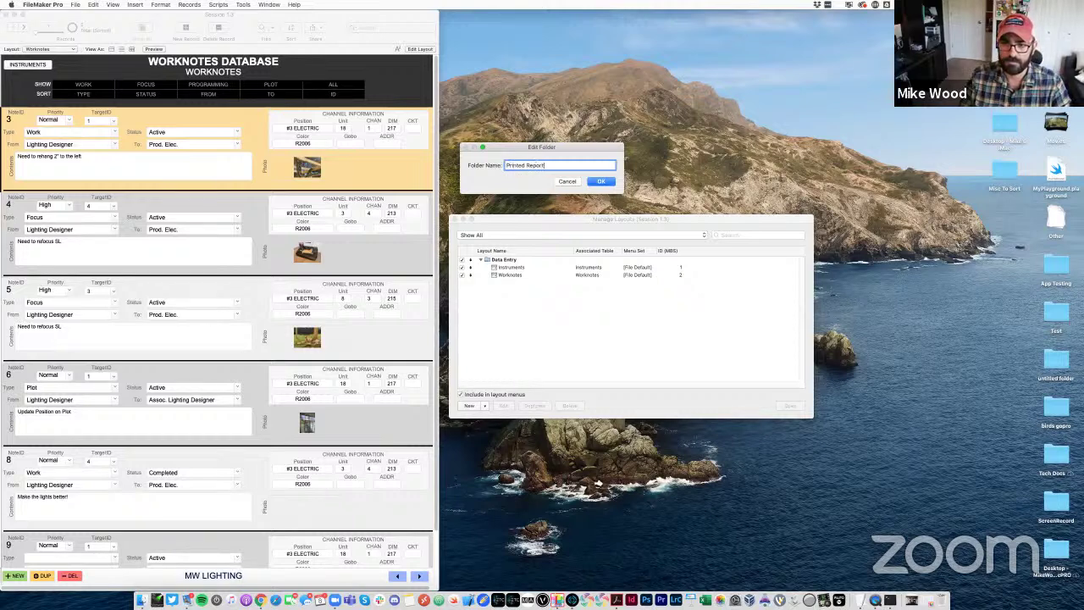
{"action": "key", "text": "Return"}
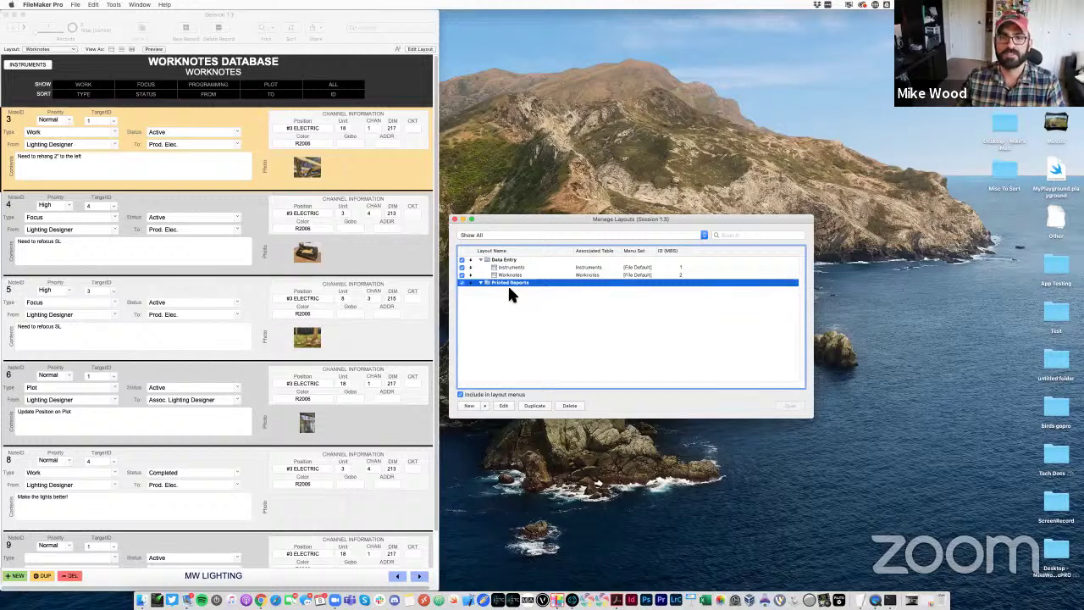
Create a subfolder named Worknotes inside the Printed Reports folder
{"action": "left_click", "coordinate": [485, 406]}
{"action": "left_click", "coordinate": [504, 423]}
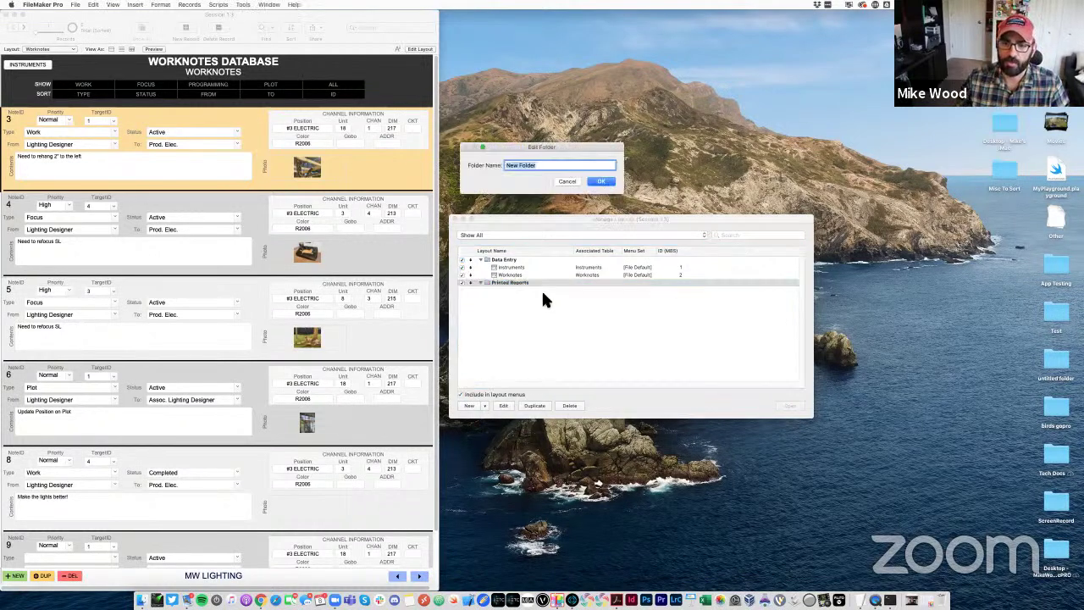
{"action": "type", "text": "Worknotes"}
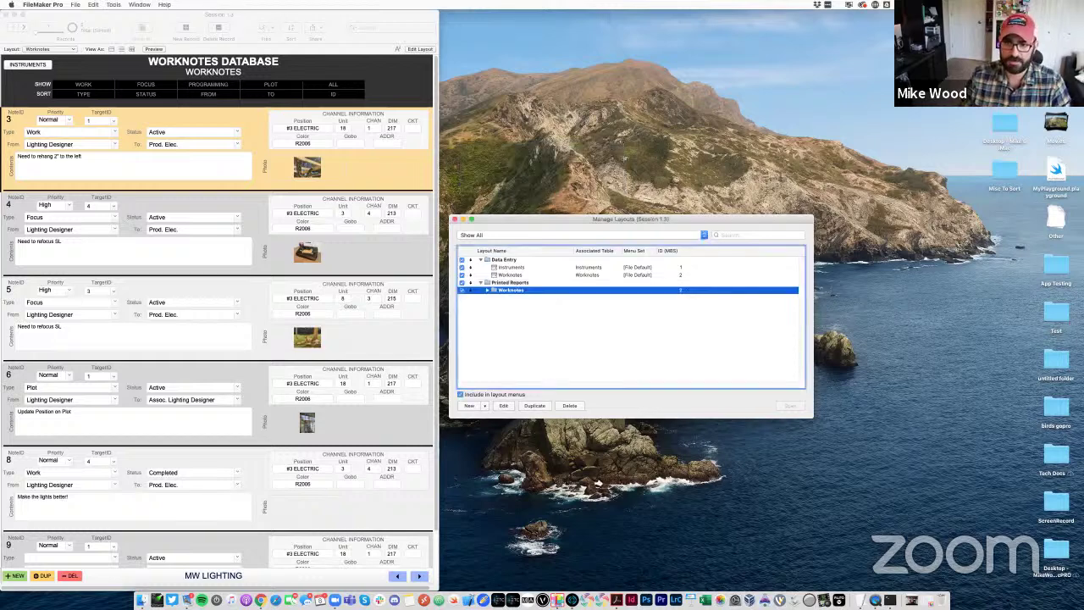
{"action": "key", "text": "Return"}
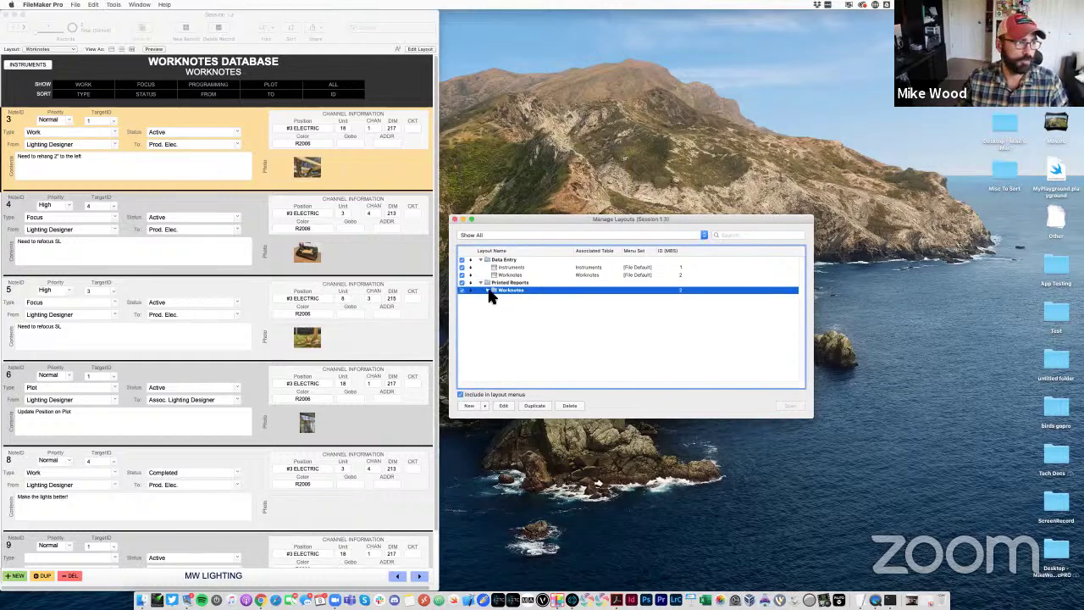
Add a separator line to the layout list and place it between the Data Entry and Printed Reports folders
{"action": "left_click", "coordinate": [512, 315]}
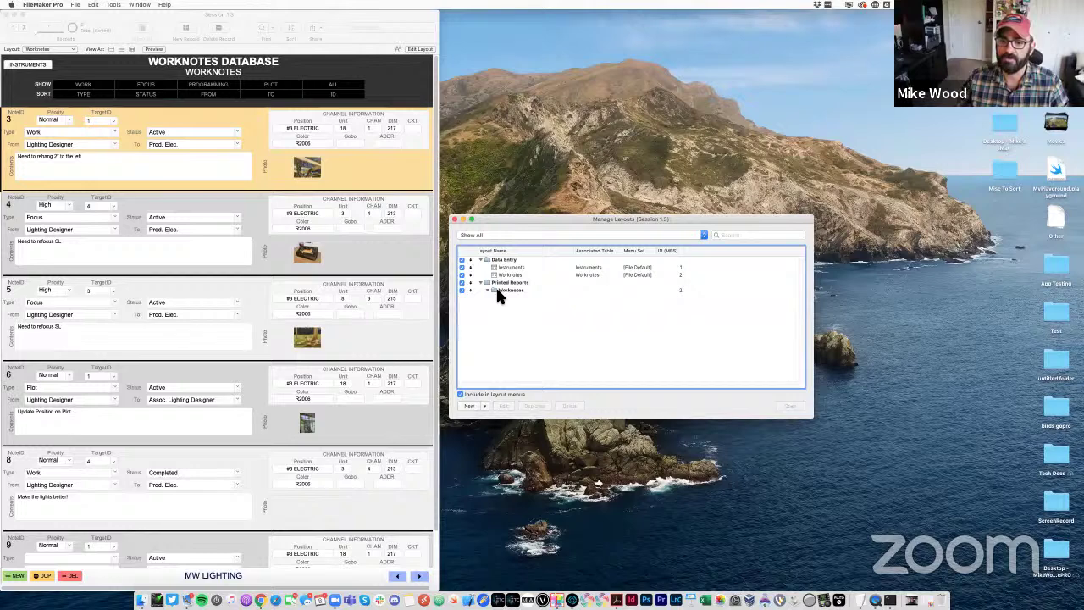
{"action": "left_click", "coordinate": [498, 289]}
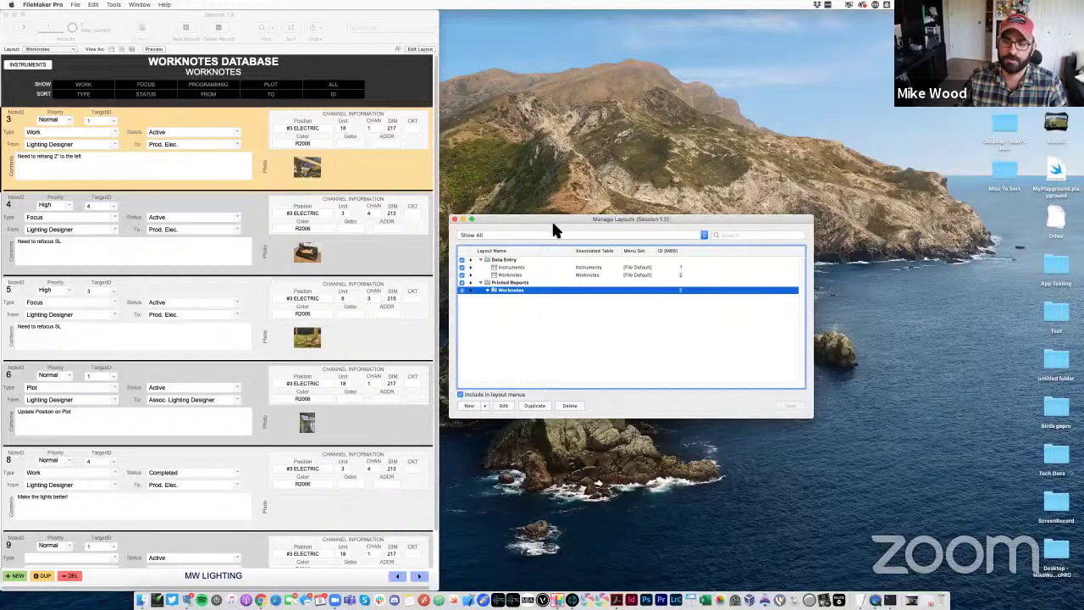
{"action": "left_click_drag", "start_coordinate": [545, 217], "coordinate": [552, 210]}
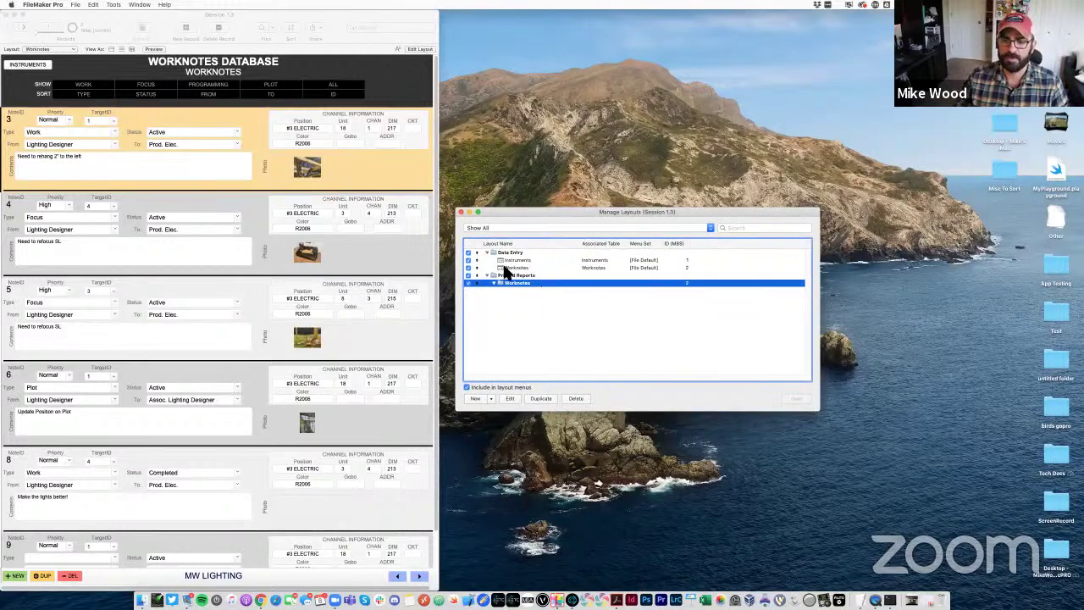
{"action": "left_click", "coordinate": [490, 398]}
{"action": "left_click", "coordinate": [500, 332]}
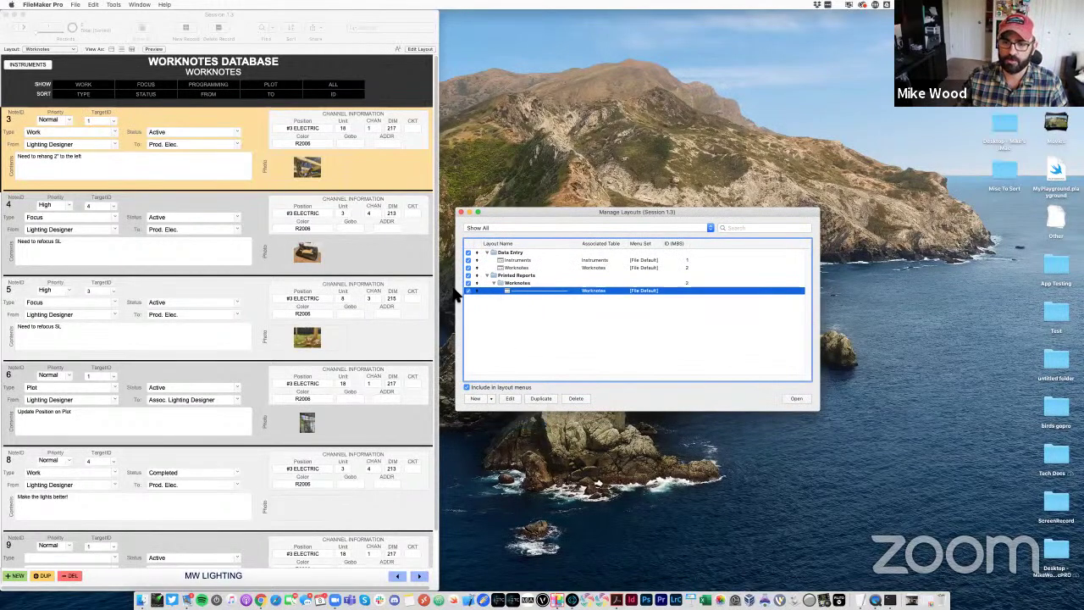
{"action": "left_click_drag", "start_coordinate": [480, 292], "coordinate": [480, 276]}
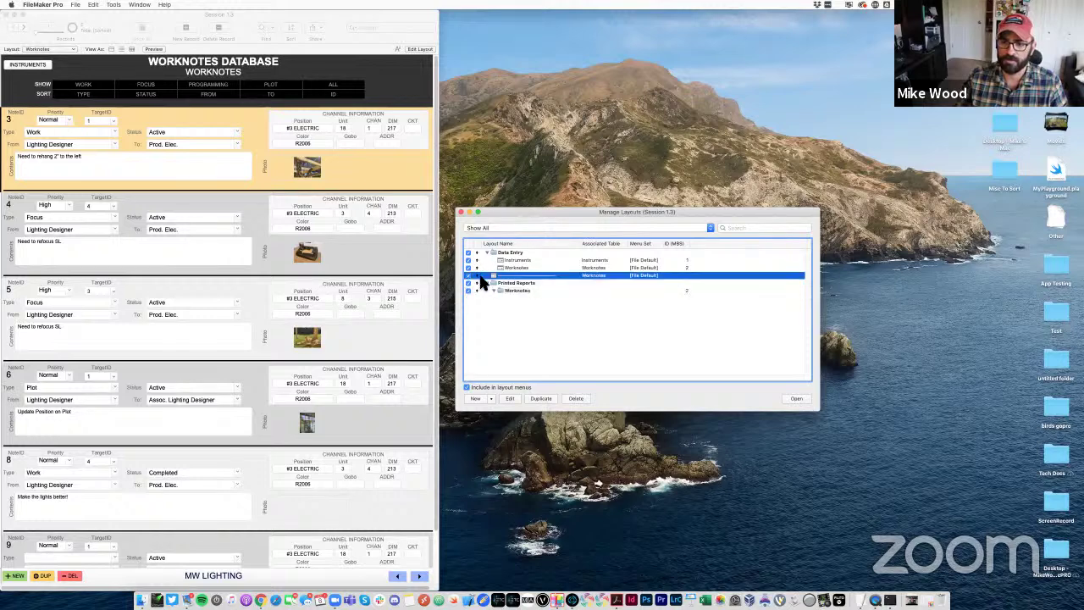
{"action": "left_click", "coordinate": [528, 333]}
Start a new printer layout inside the Worknotes subfolder, showing records from the Worknotes table
{"action": "left_click", "coordinate": [514, 292]}
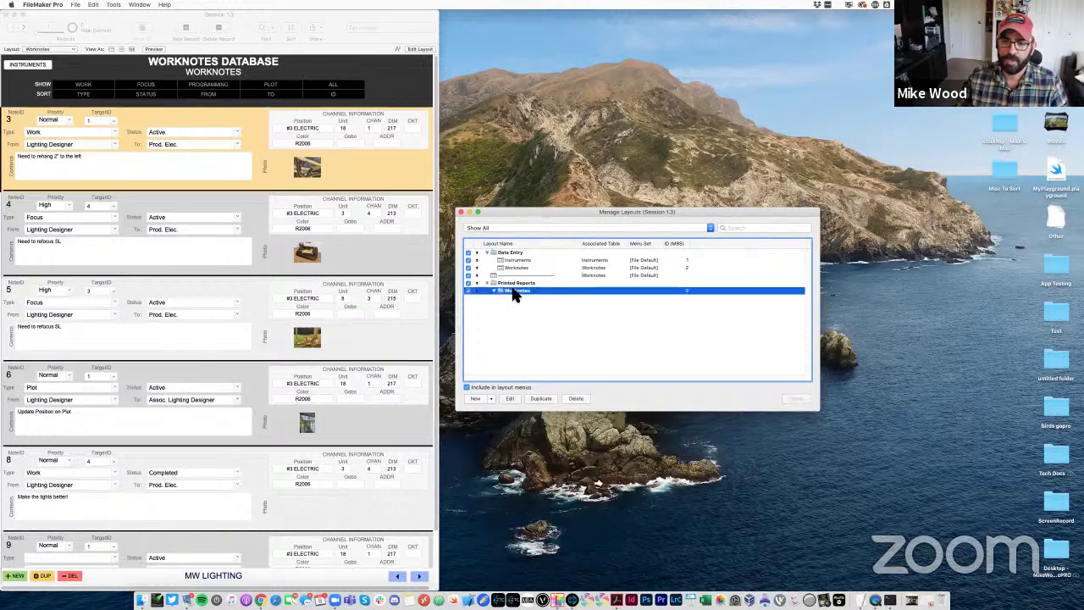
{"action": "left_click", "coordinate": [476, 399]}
{"action": "left_click_drag", "start_coordinate": [577, 159], "coordinate": [548, 179]}
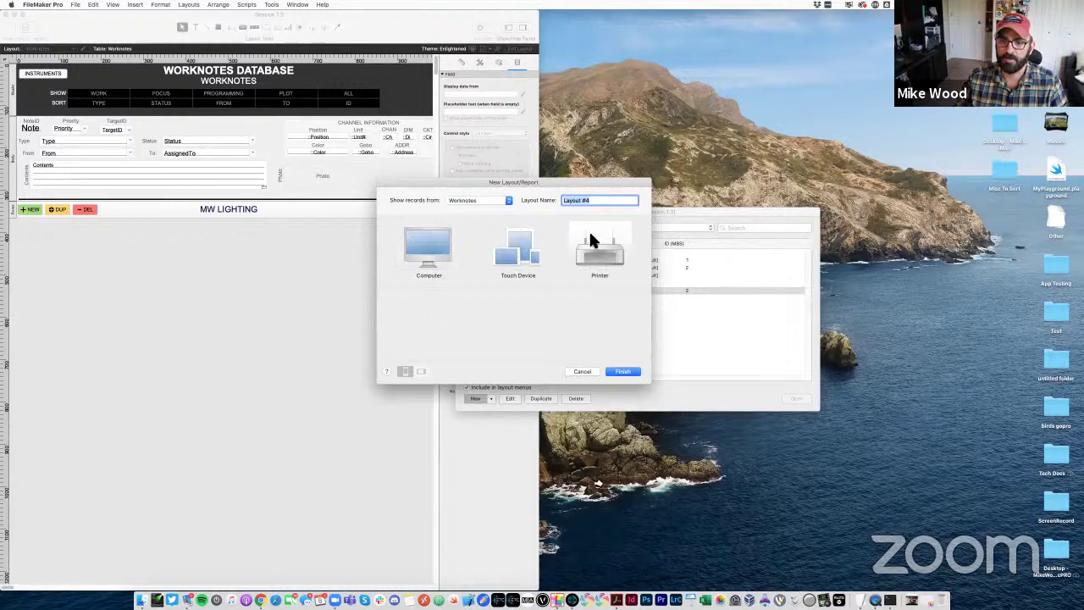
{"action": "left_click", "coordinate": [520, 254]}
{"action": "left_click", "coordinate": [436, 258]}
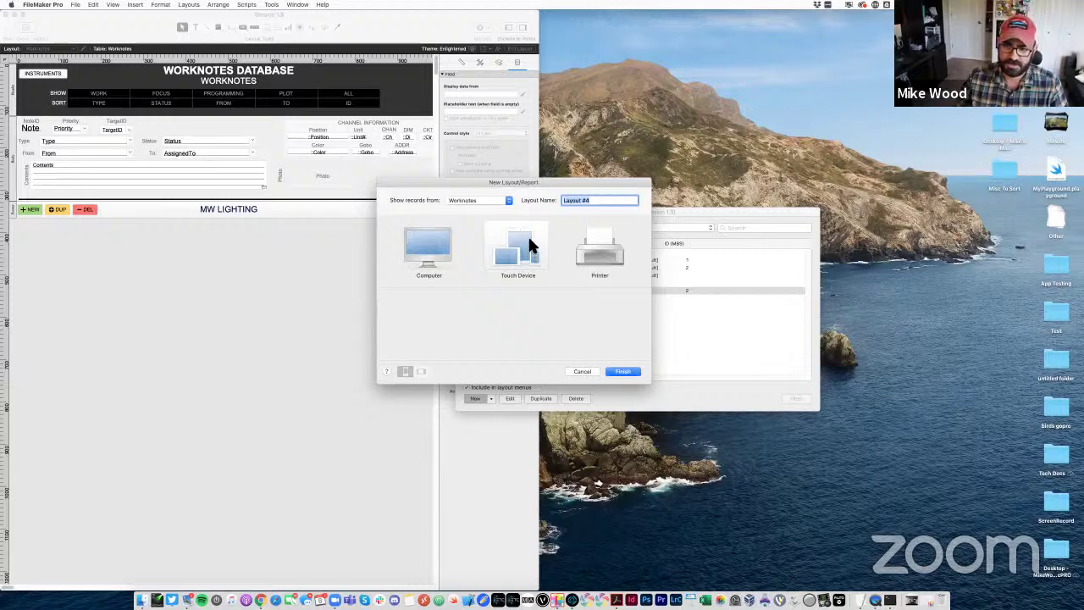
{"action": "left_click", "coordinate": [592, 262]}
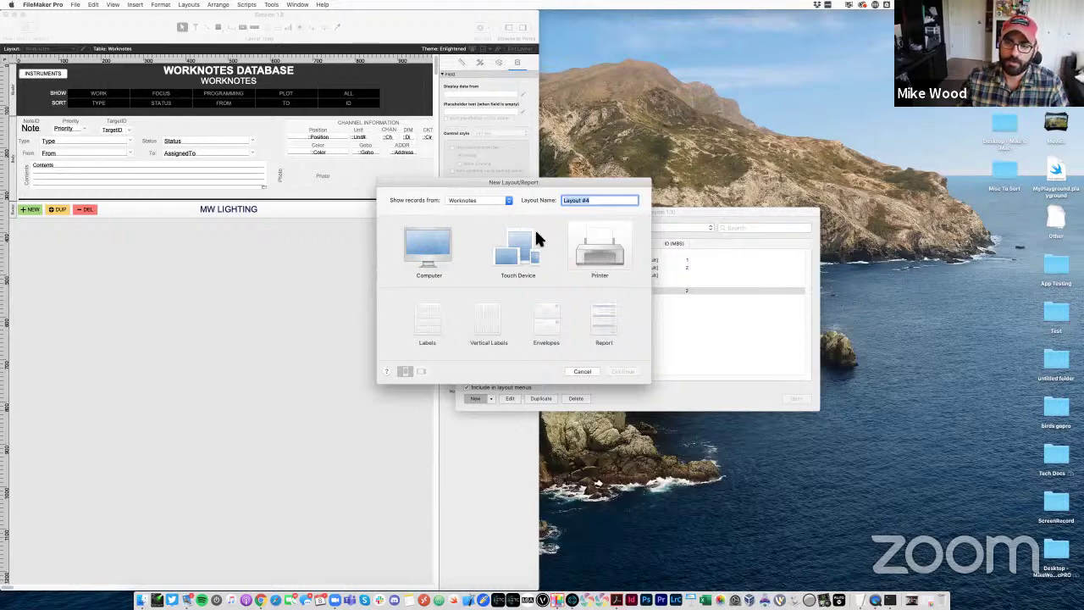
{"action": "left_click", "coordinate": [457, 203]}
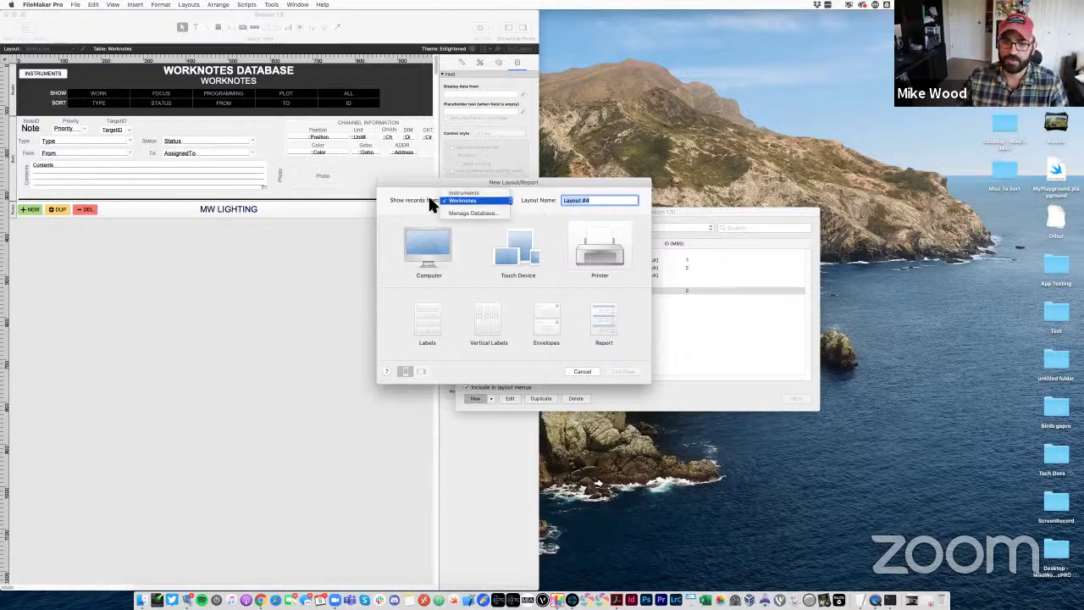
{"action": "left_click", "coordinate": [458, 203]}
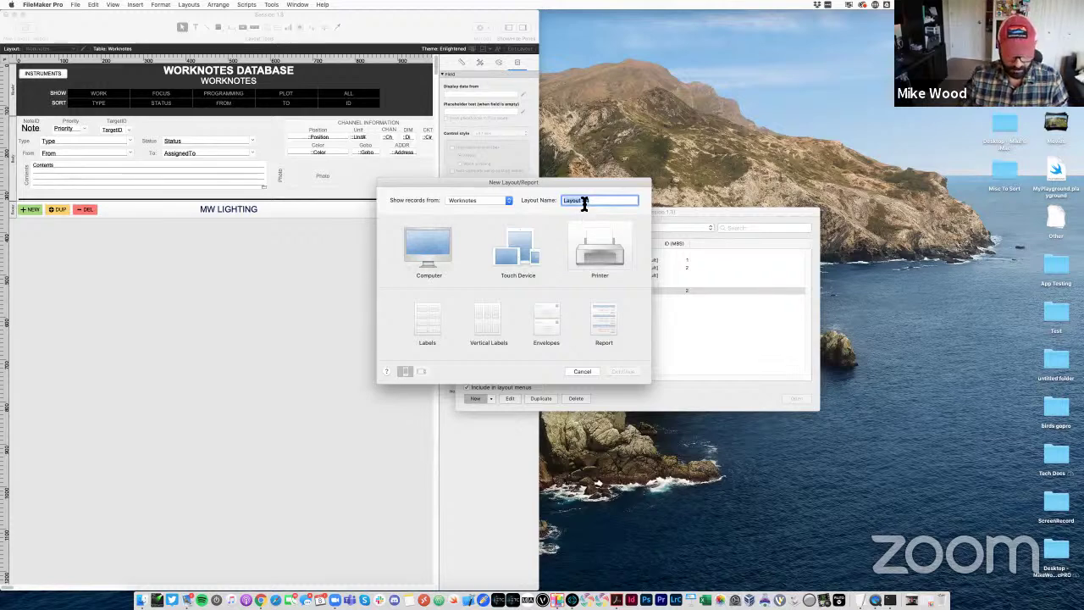
Name the layout Worknotes Printed List and set its type to Report
{"action": "type", "text": "Worknotes "}
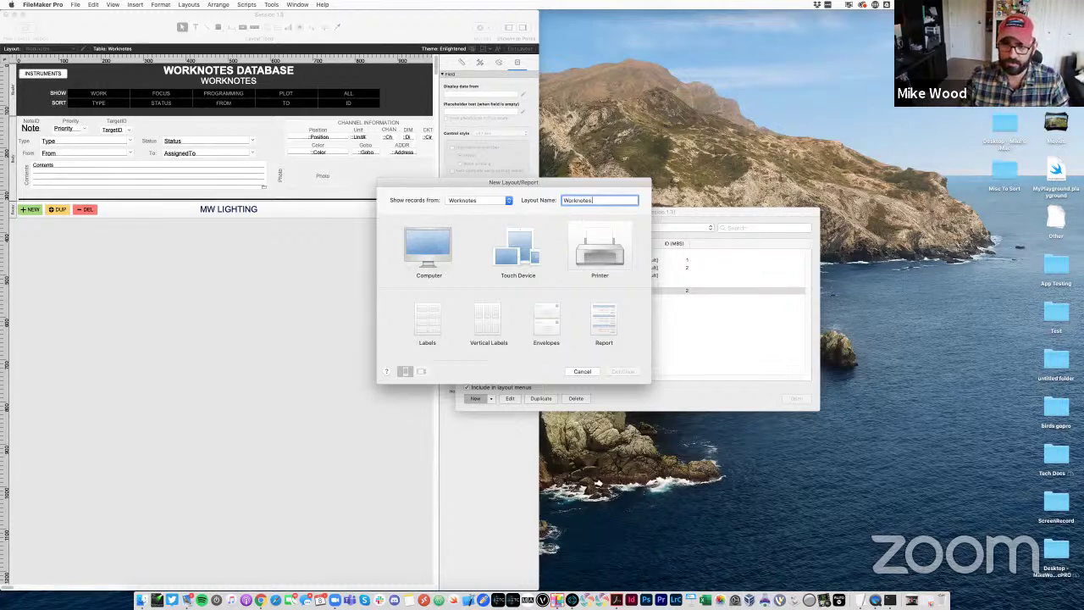
{"action": "type", "text": "Printed List"}
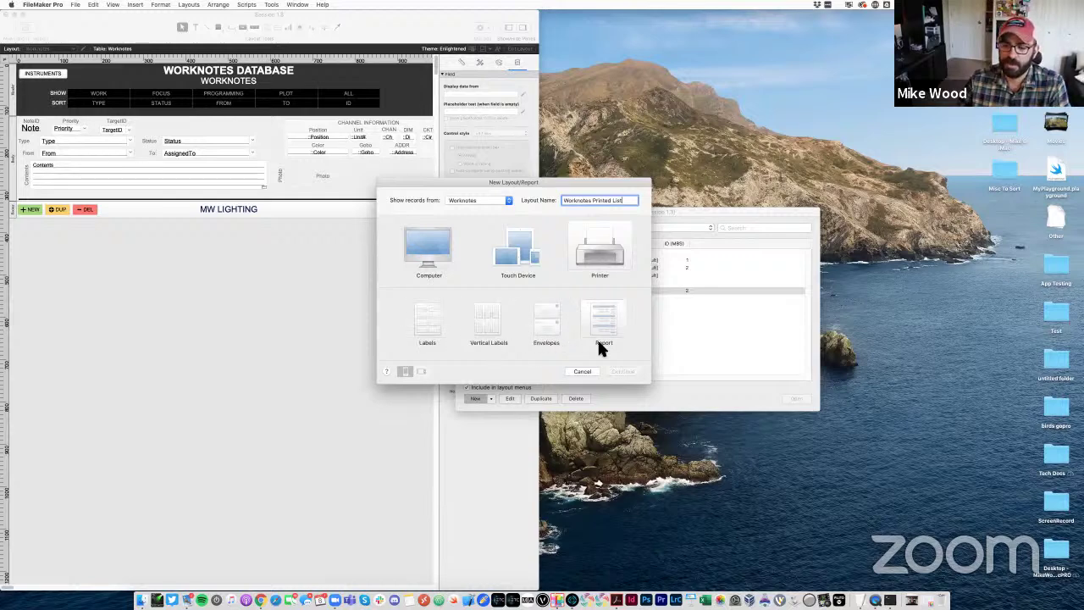
{"action": "left_click", "coordinate": [603, 315]}
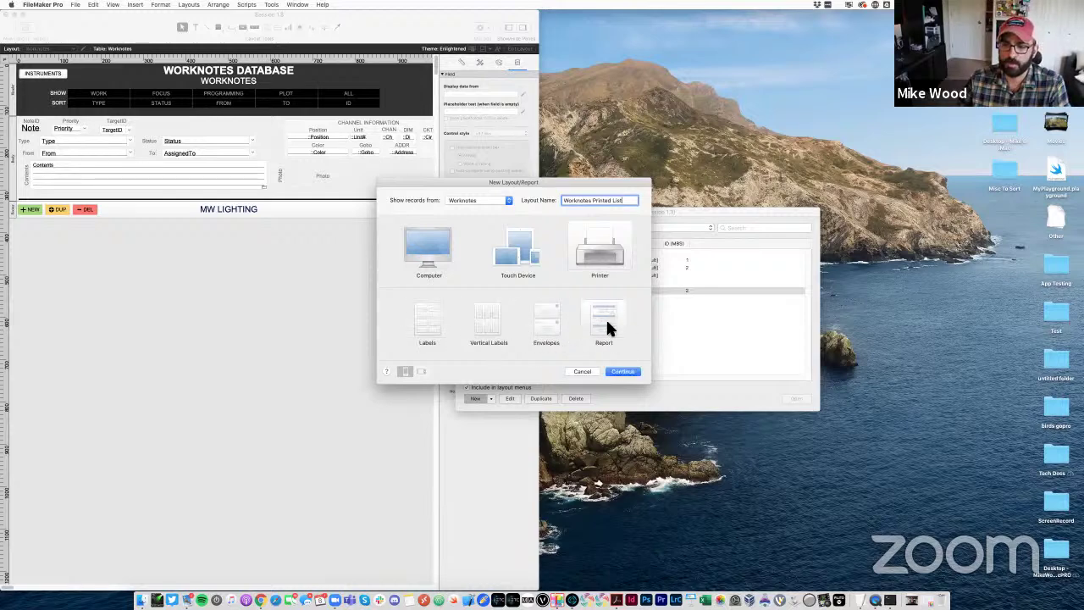
{"action": "left_click", "coordinate": [627, 372]}
Leave subtotals and grand totals out of the report and include all fields of the Worknotes table
{"action": "left_click_drag", "start_coordinate": [539, 117], "coordinate": [526, 164]}
{"action": "left_click", "coordinate": [410, 212]}
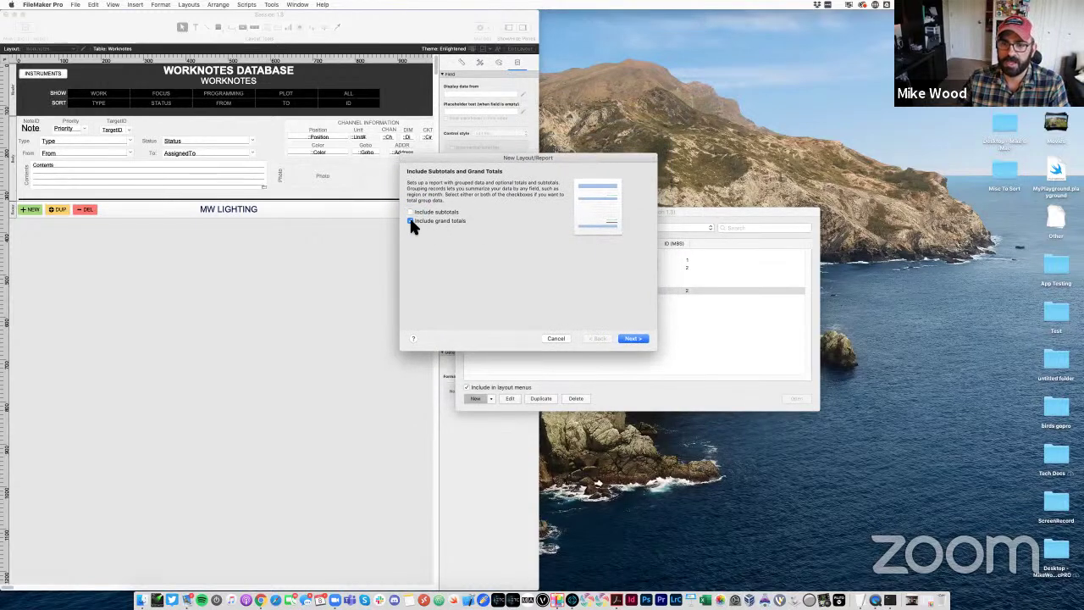
{"action": "left_click", "coordinate": [410, 221]}
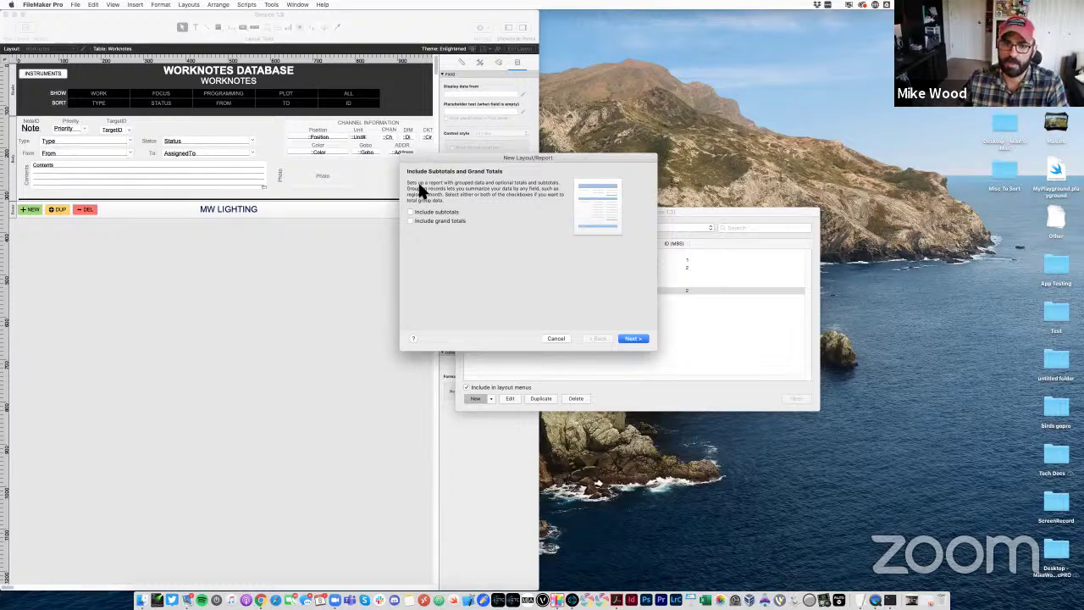
{"action": "left_click", "coordinate": [634, 339]}
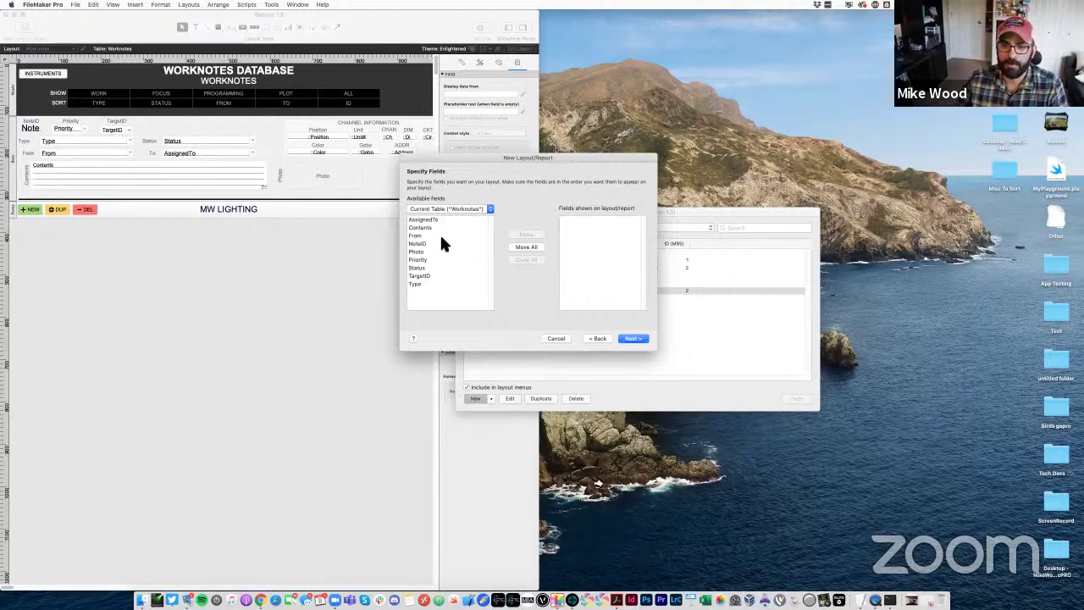
{"action": "left_click", "coordinate": [518, 247]}
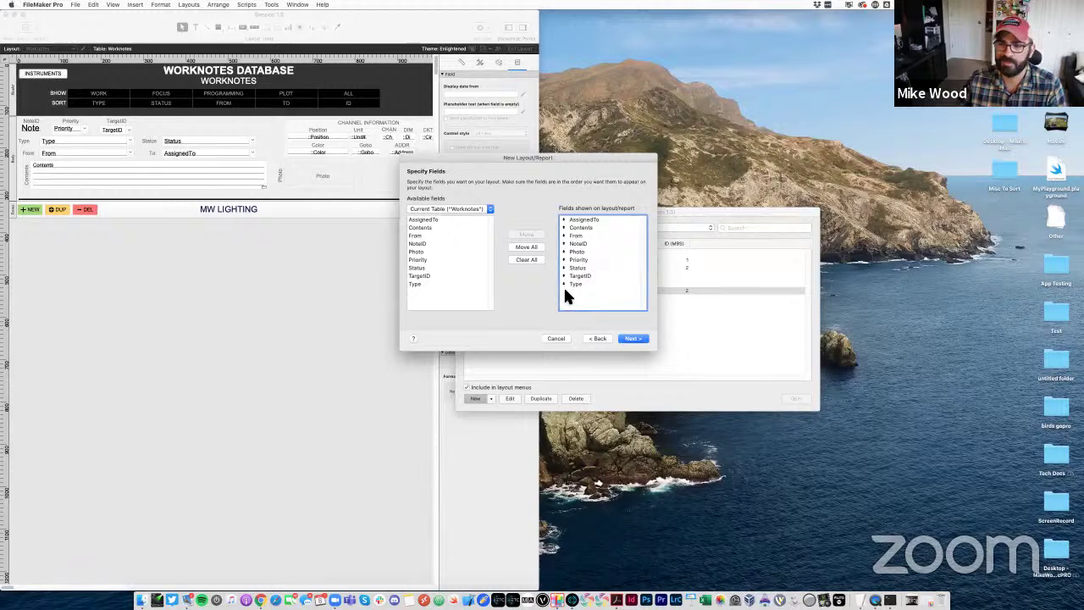
{"action": "left_click", "coordinate": [633, 339]}
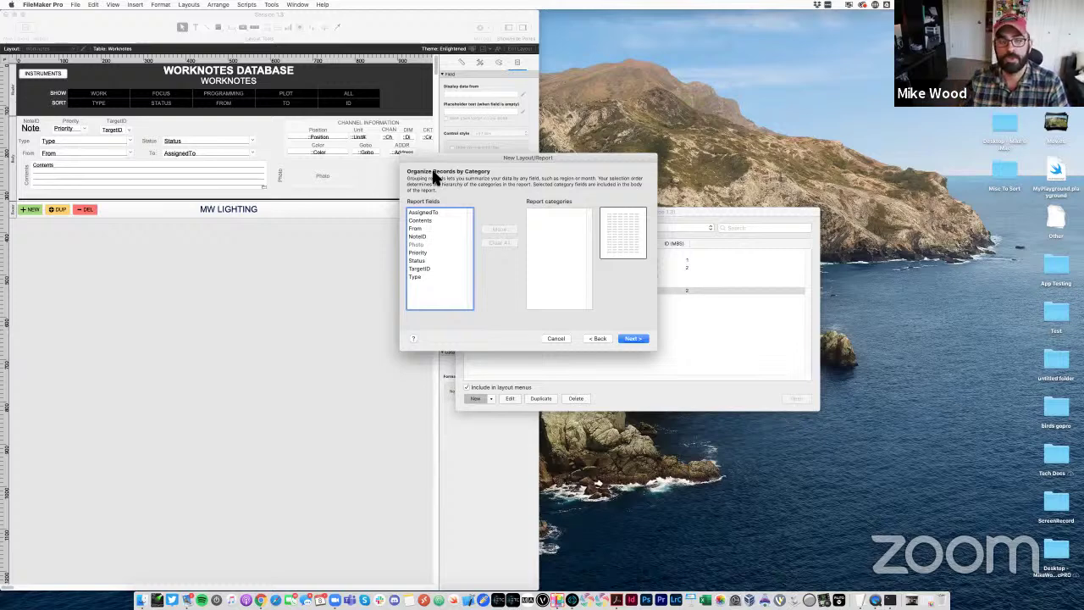
Skip grouping the report by category and sort its records by NoteID in ascending order
{"action": "left_click_drag", "start_coordinate": [465, 162], "coordinate": [470, 174]}
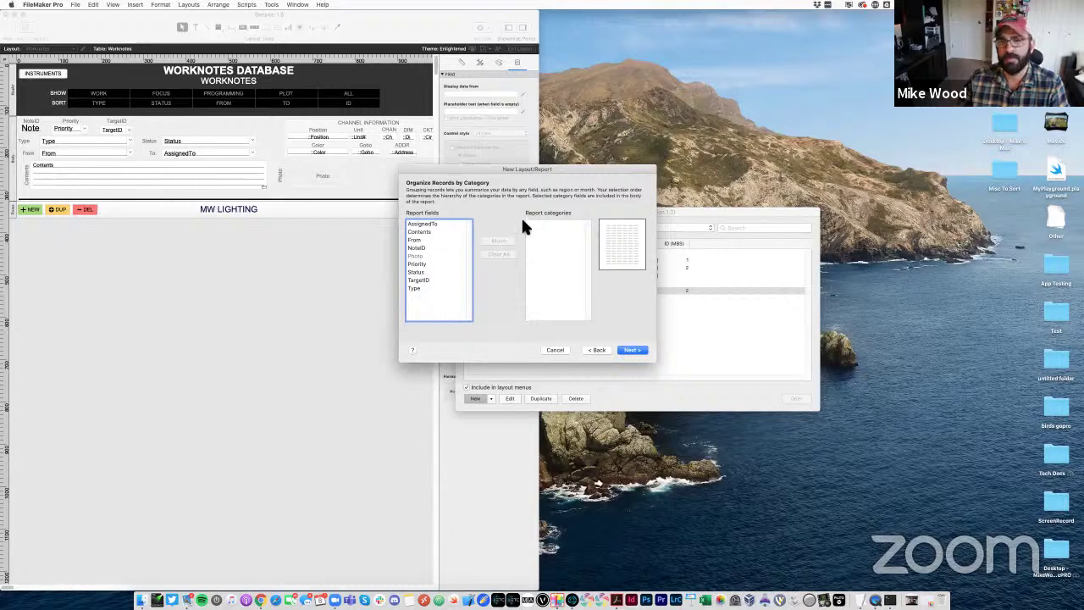
{"action": "left_click", "coordinate": [629, 350]}
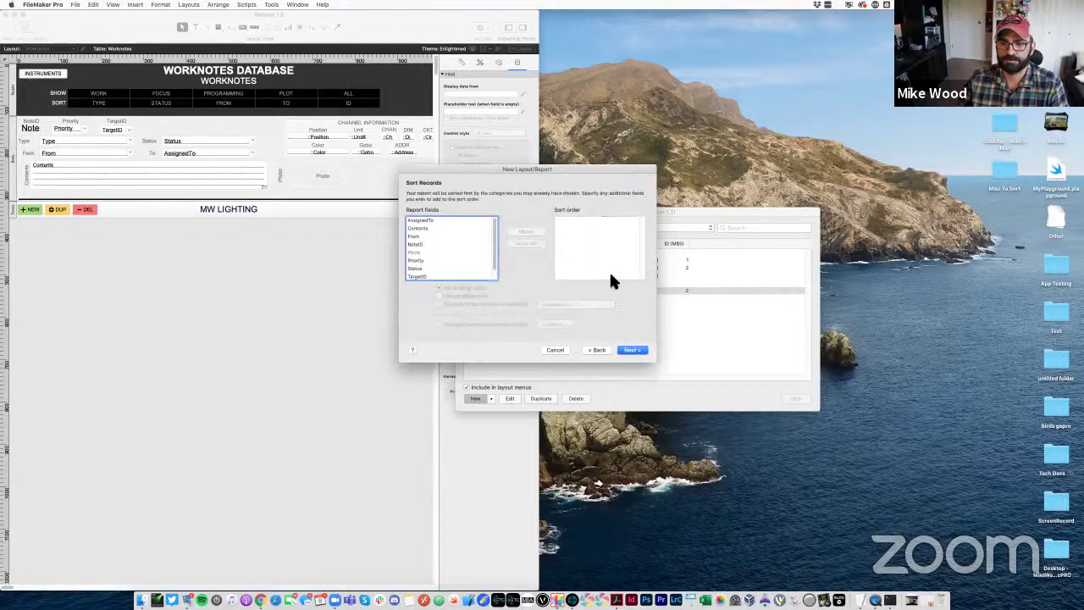
{"action": "left_click", "coordinate": [416, 244]}
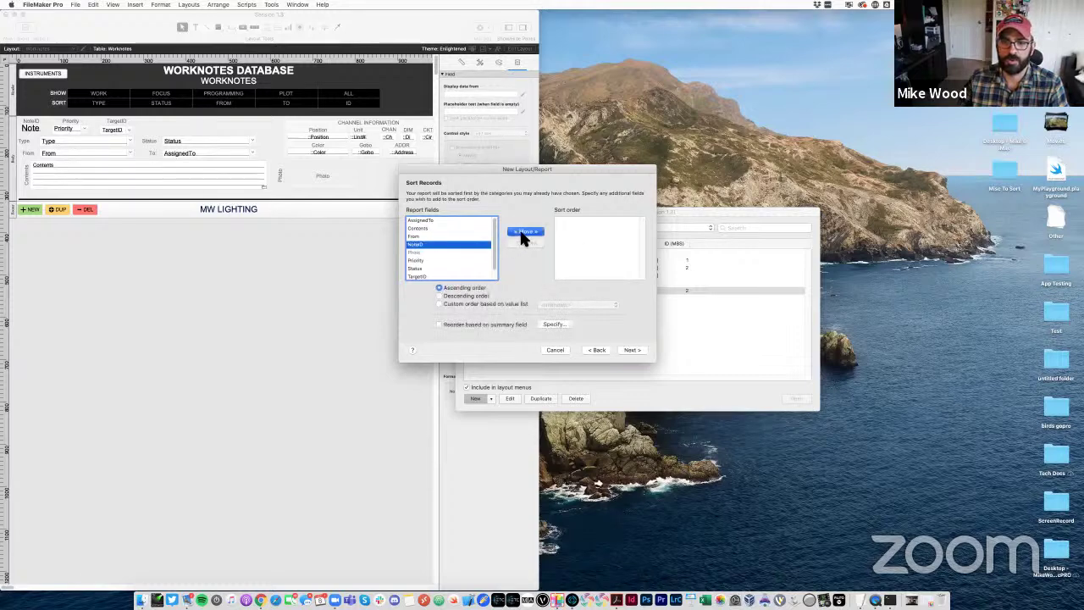
{"action": "left_click", "coordinate": [524, 232]}
{"action": "left_click", "coordinate": [421, 244]}
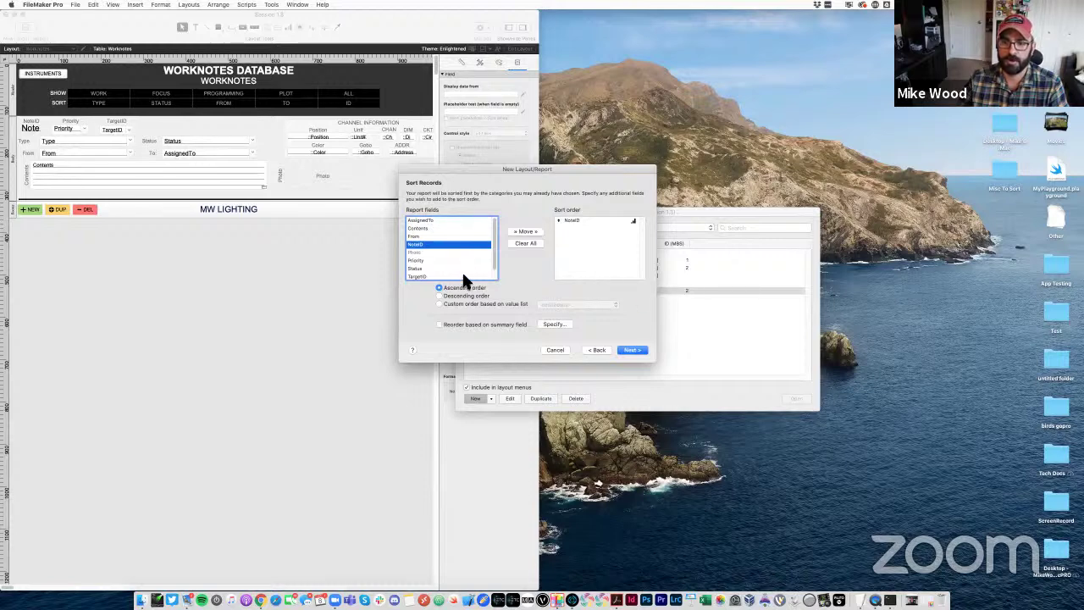
{"action": "left_click", "coordinate": [634, 351]}
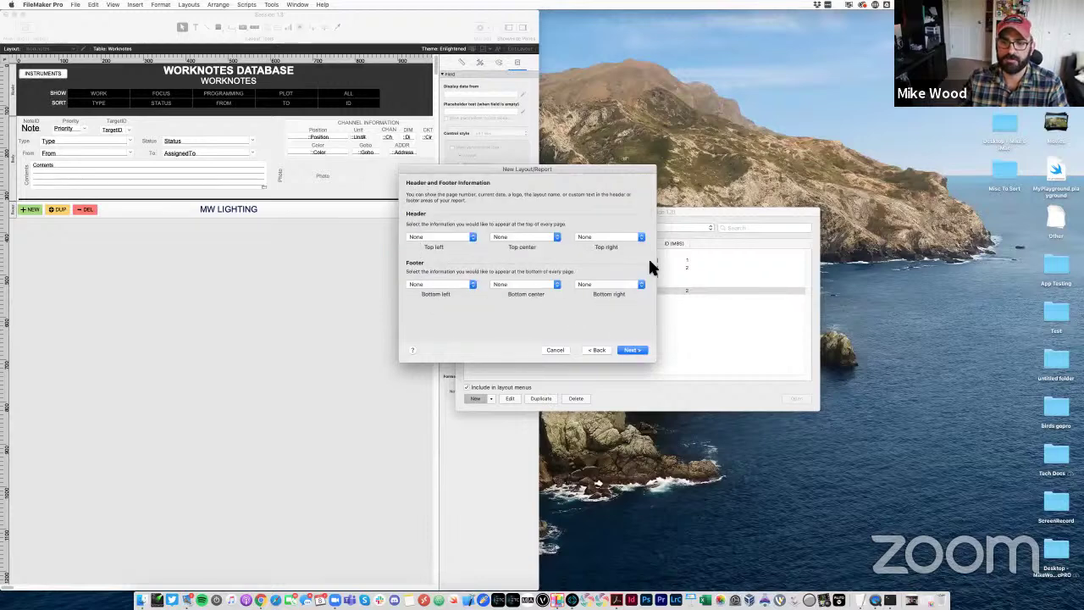
Finish the report layout with all header and footer positions set to None and without creating a script
{"action": "left_click", "coordinate": [549, 286]}
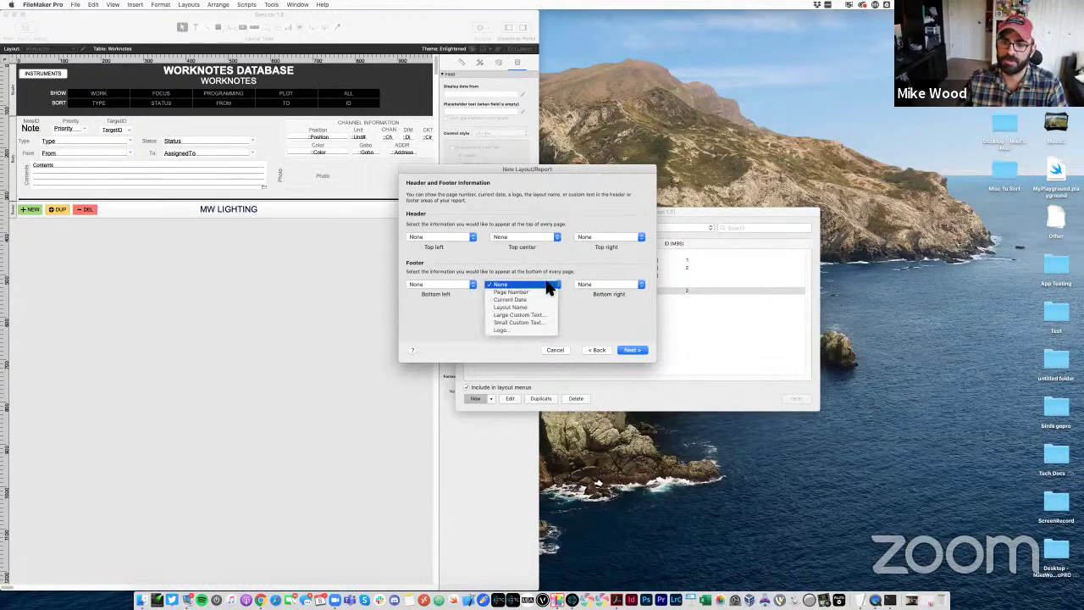
{"action": "left_click", "coordinate": [558, 285]}
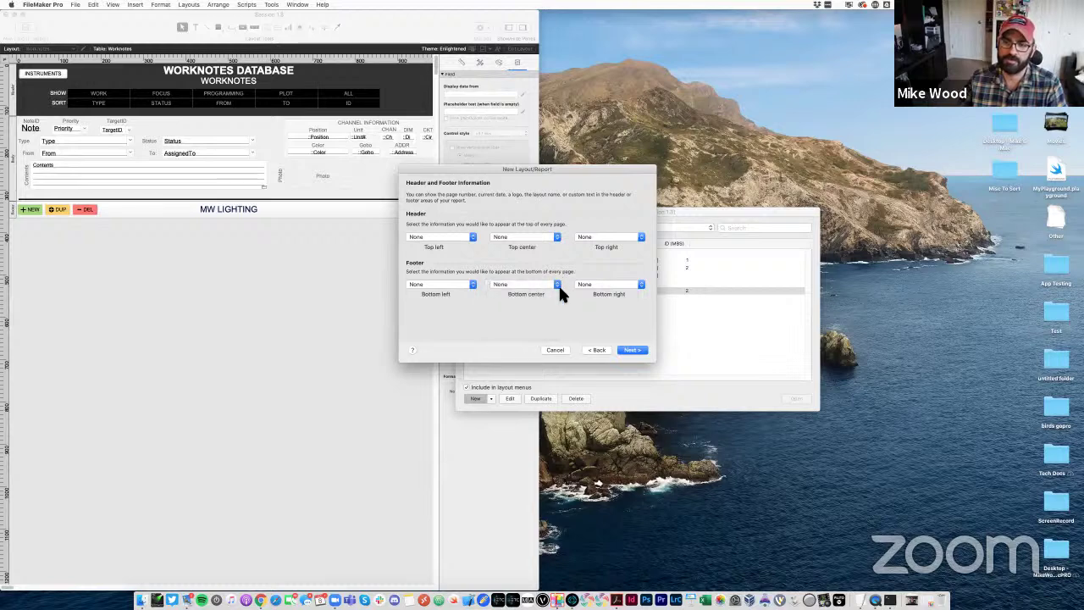
{"action": "left_click", "coordinate": [638, 355]}
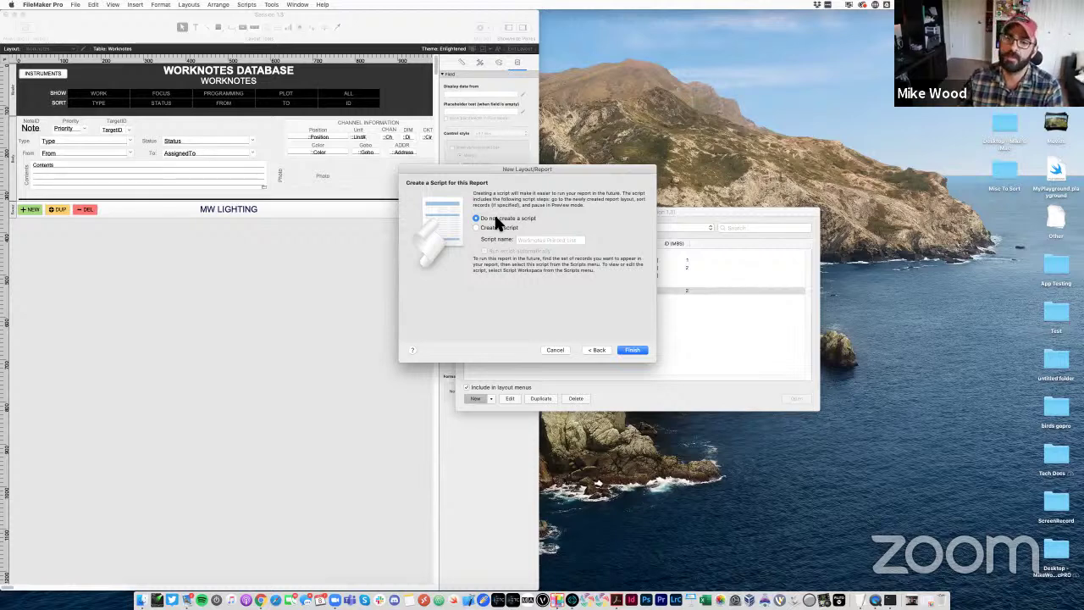
{"action": "left_click", "coordinate": [632, 350]}
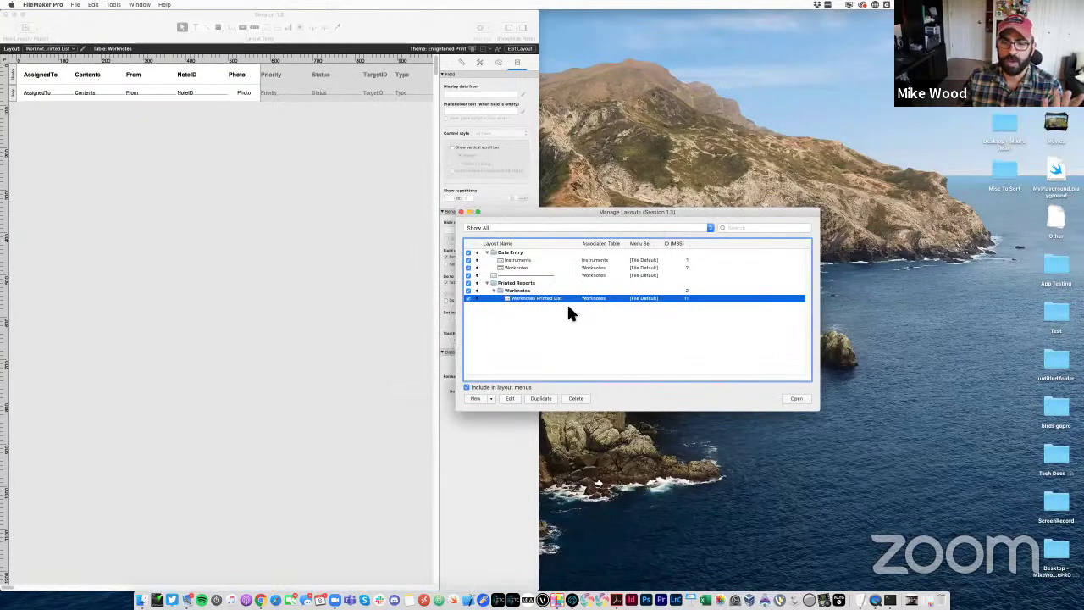
Close the layout manager, widen the layout editing window and move it towards the middle of the desktop
{"action": "left_click", "coordinate": [532, 292]}
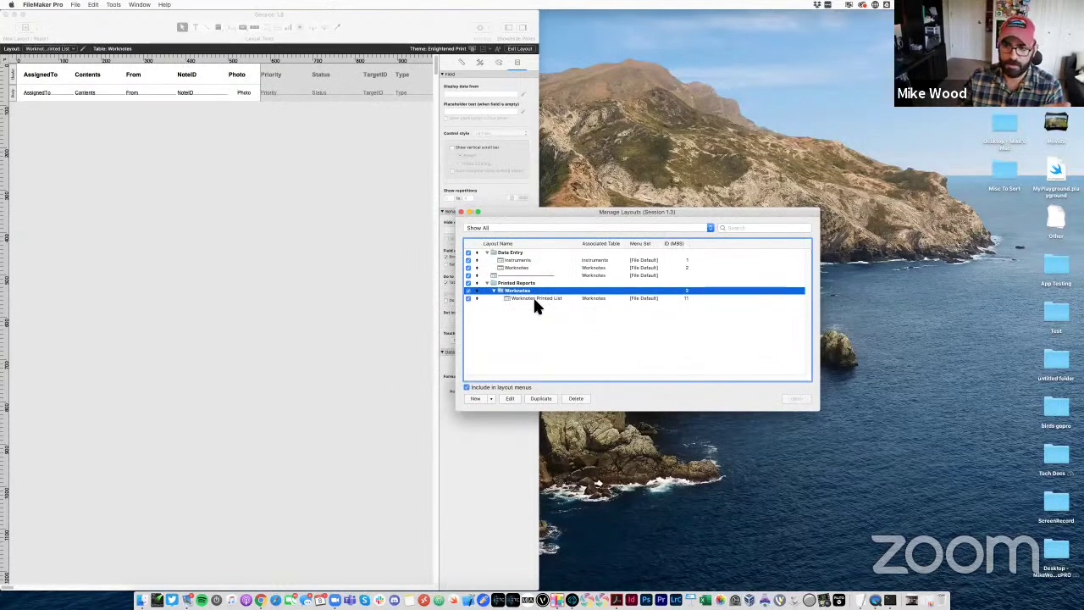
{"action": "left_click", "coordinate": [534, 300]}
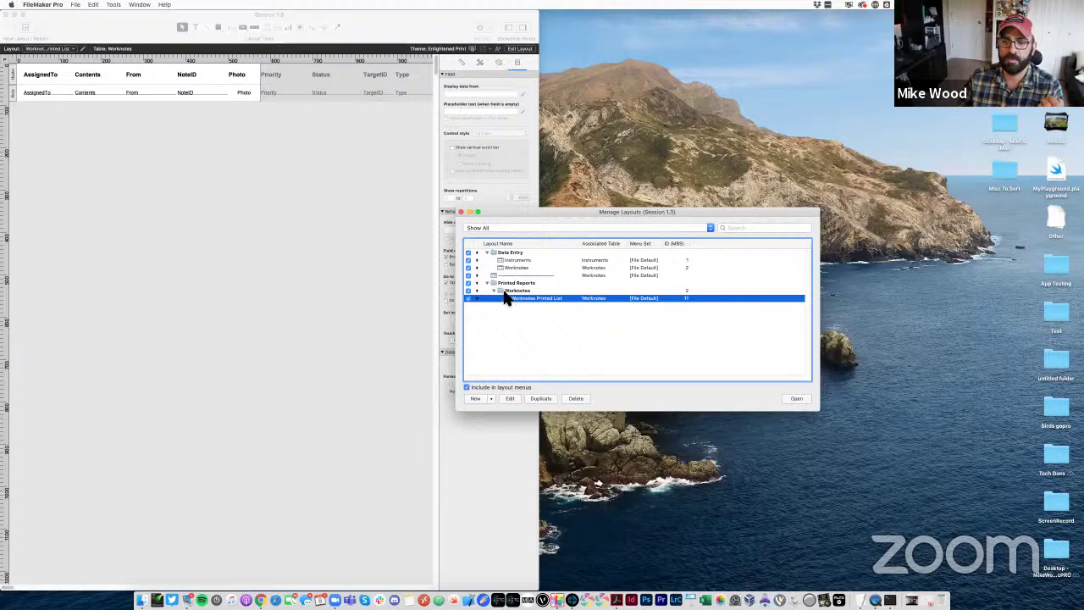
{"action": "left_click_drag", "start_coordinate": [552, 210], "coordinate": [677, 197]}
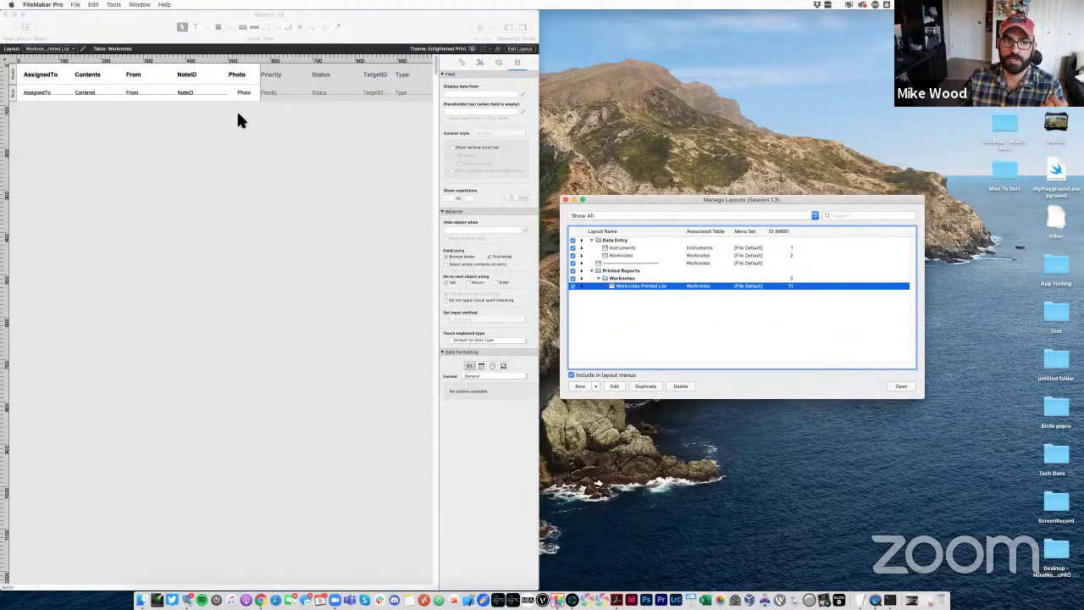
{"action": "left_click", "coordinate": [566, 200]}
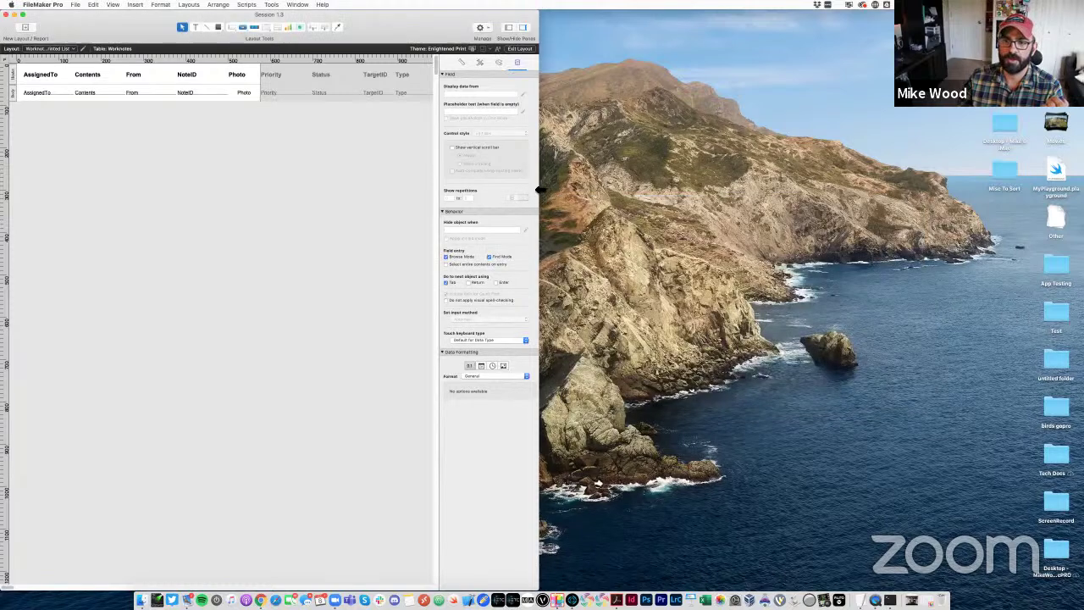
{"action": "left_click_drag", "start_coordinate": [540, 190], "coordinate": [733, 190]}
{"action": "left_click_drag", "start_coordinate": [506, 28], "coordinate": [643, 22]}
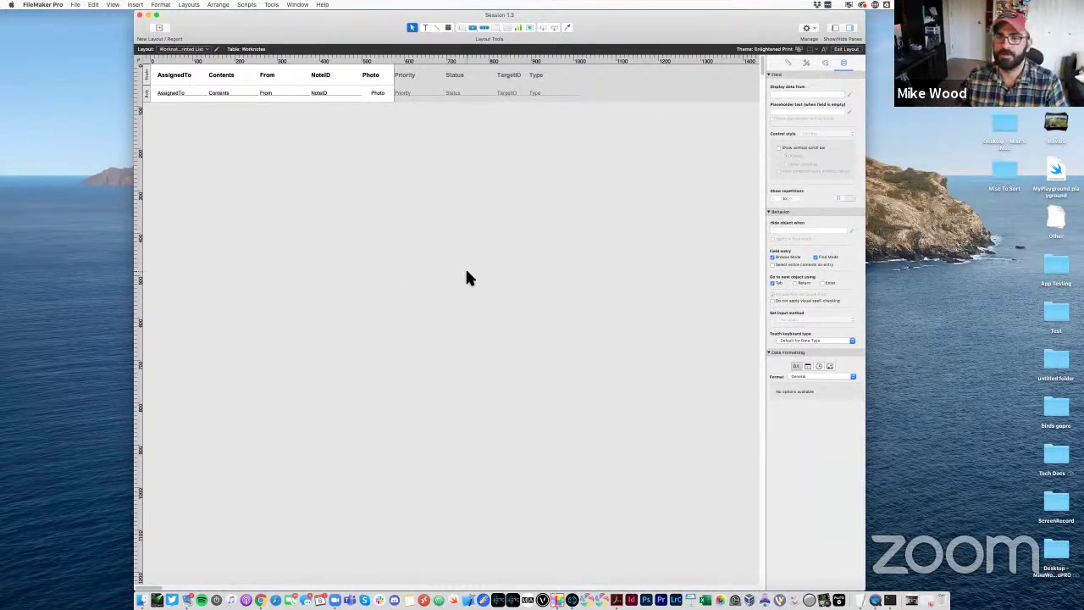
Add a Footer part to the Worknotes printed list layout
{"action": "right_click", "coordinate": [181, 115]}
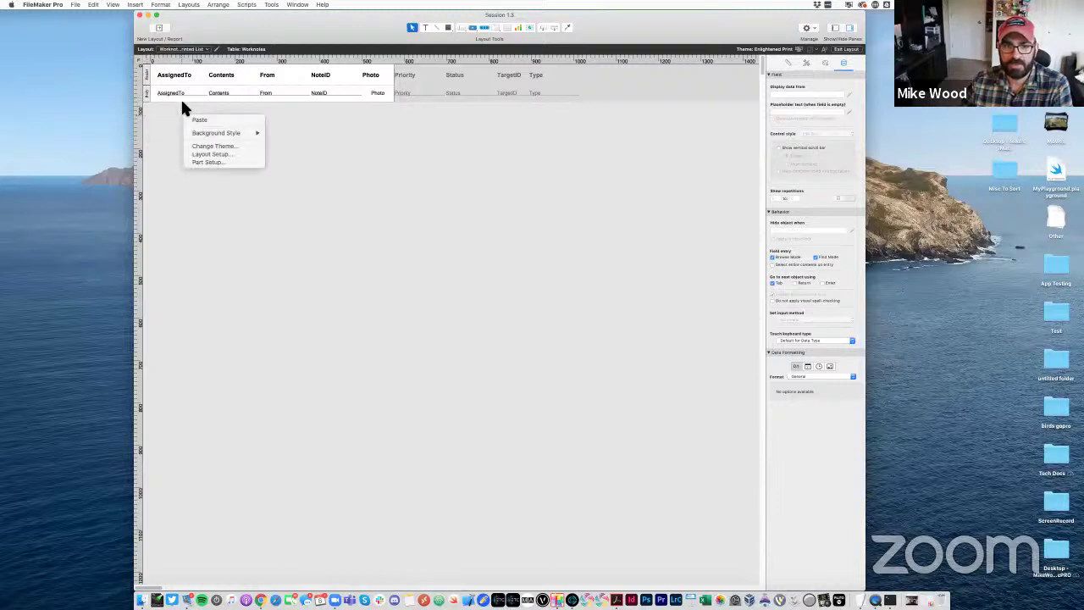
{"action": "left_click", "coordinate": [225, 164]}
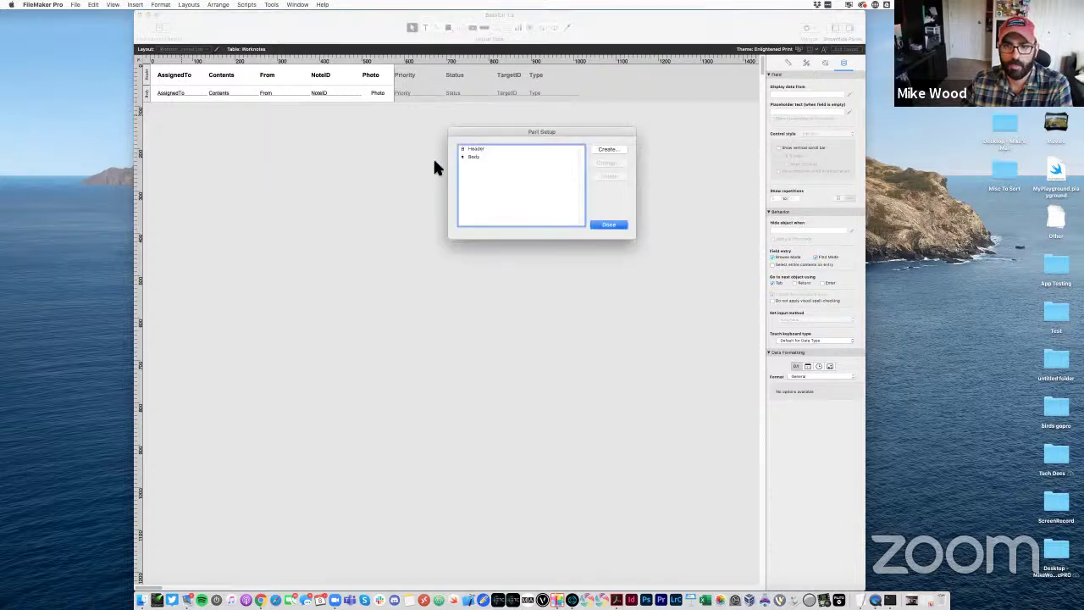
{"action": "left_click", "coordinate": [607, 150]}
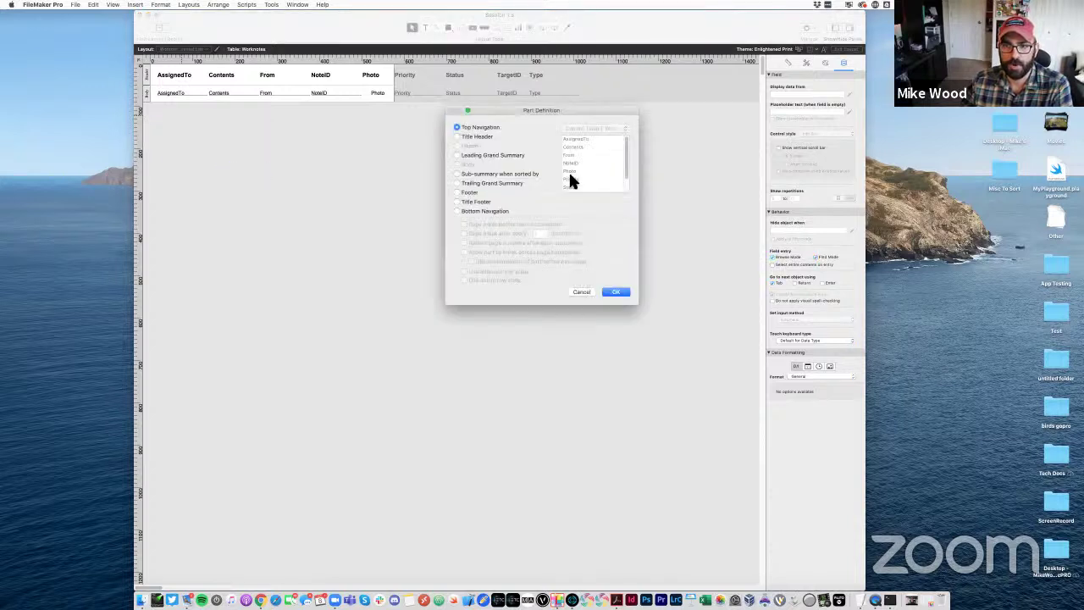
{"action": "left_click", "coordinate": [467, 192]}
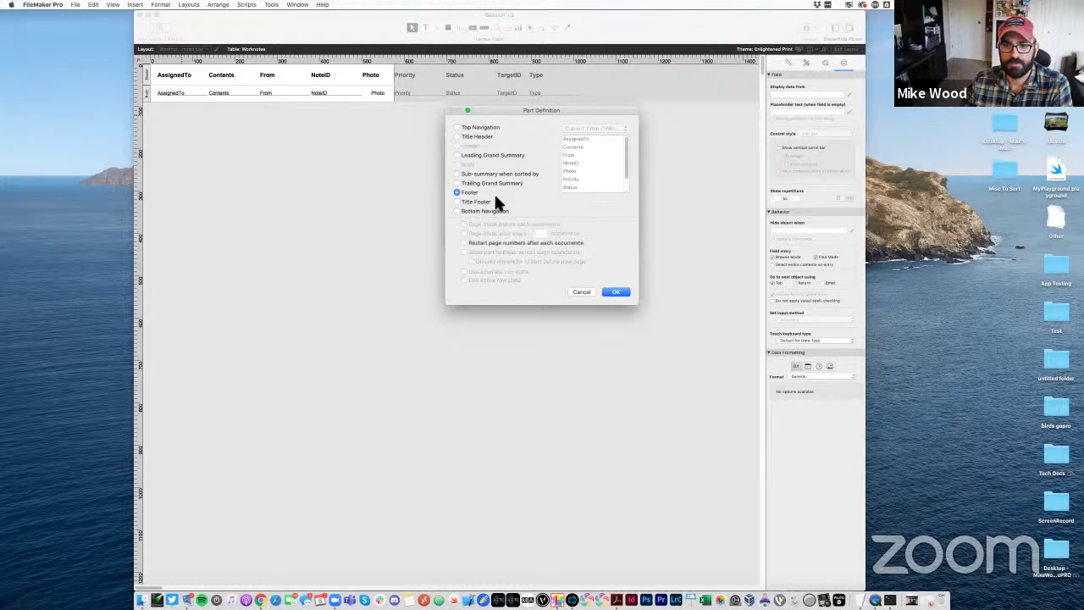
{"action": "left_click", "coordinate": [626, 292]}
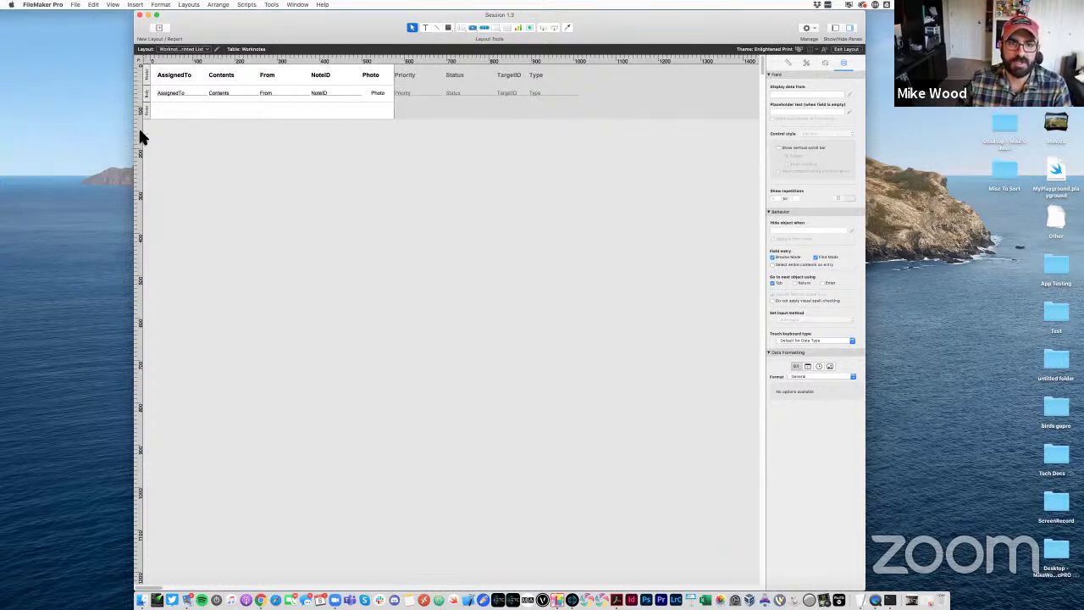
Set the layout ruler units to inches
{"action": "left_click", "coordinate": [112, 4]}
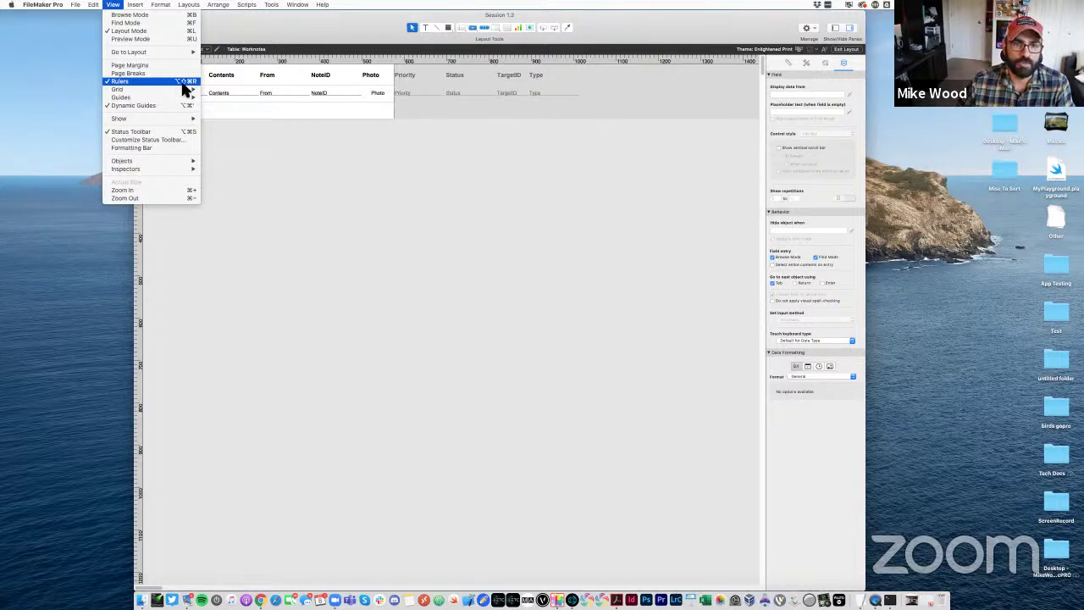
{"action": "left_click", "coordinate": [261, 167]}
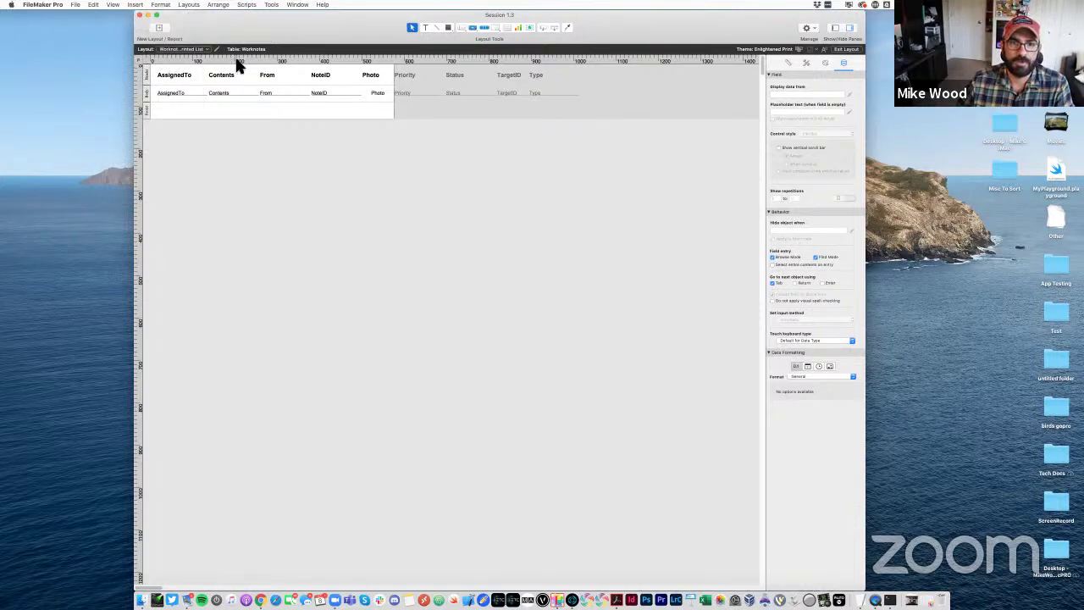
{"action": "left_click", "coordinate": [200, 66]}
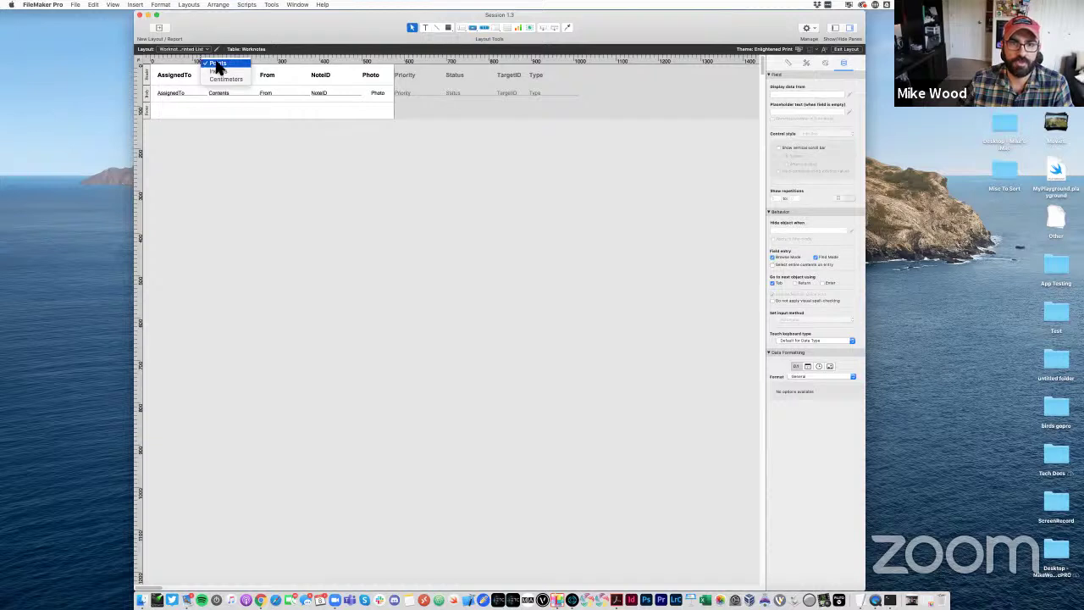
{"action": "left_click", "coordinate": [217, 72]}
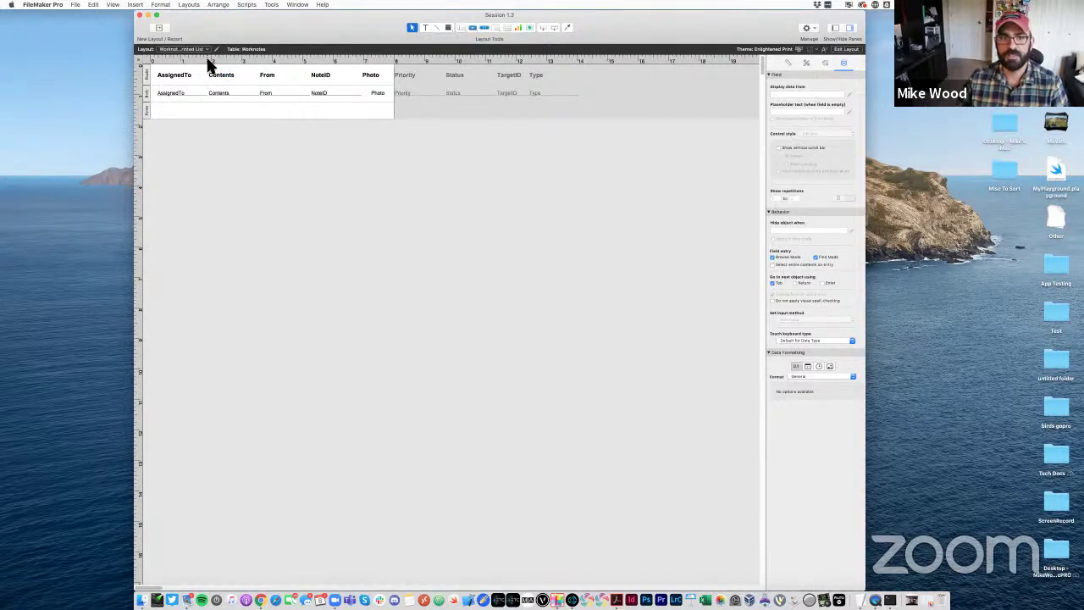
Try the rulers in centimeters and in points, then return them to inches
{"action": "left_click", "coordinate": [208, 61]}
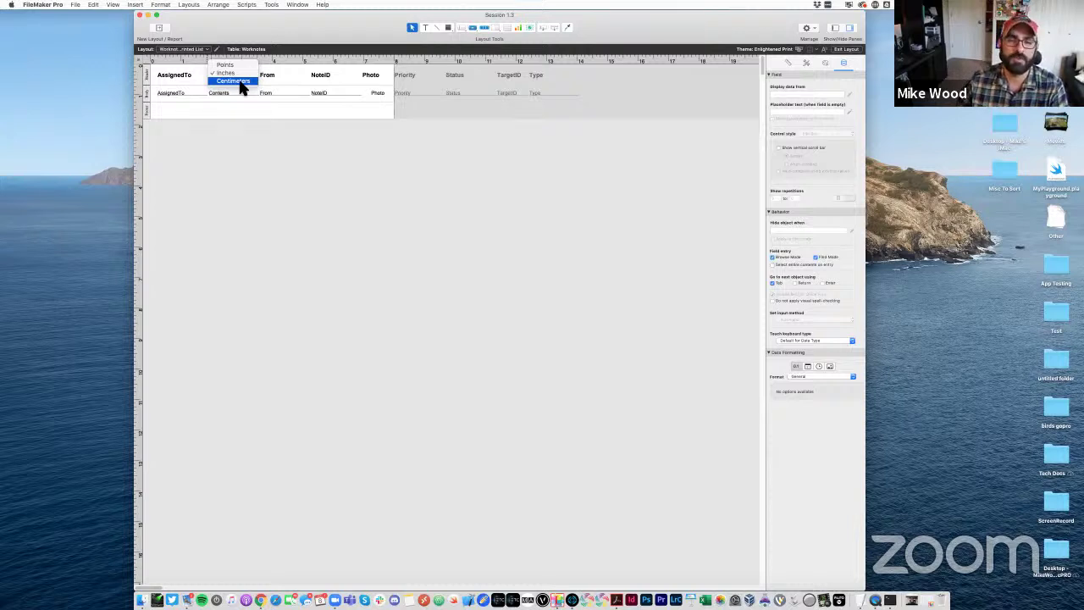
{"action": "left_click", "coordinate": [242, 81]}
{"action": "left_click", "coordinate": [227, 65]}
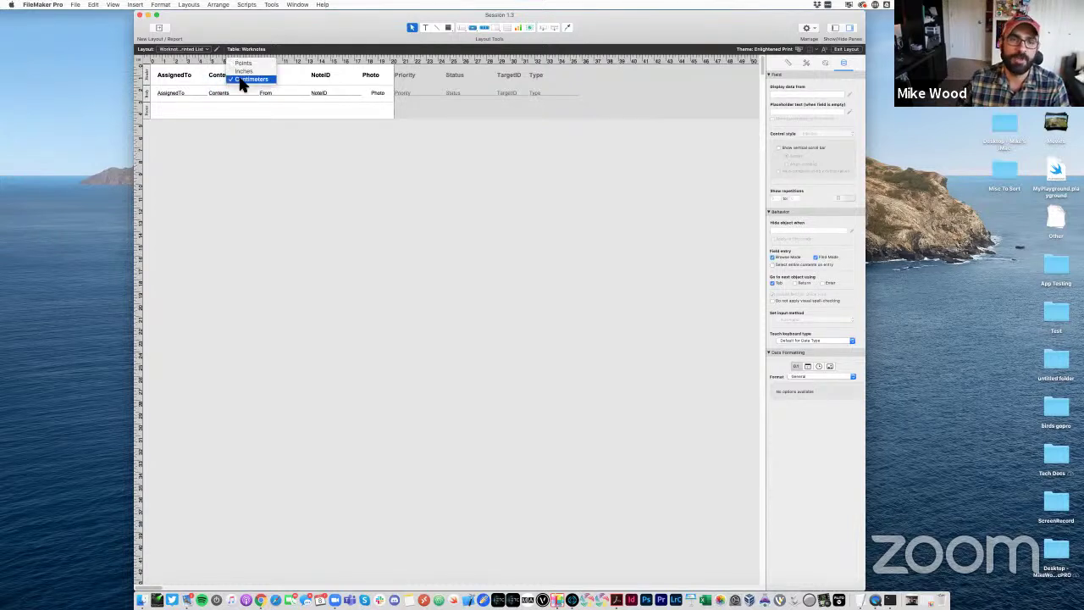
{"action": "left_click", "coordinate": [243, 75]}
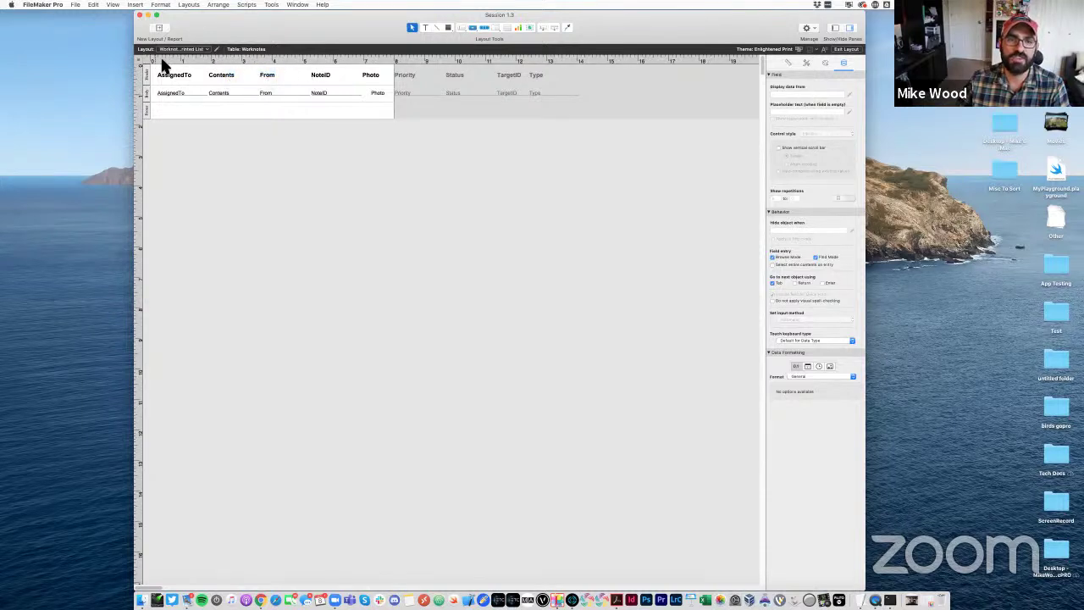
{"action": "left_click", "coordinate": [370, 61]}
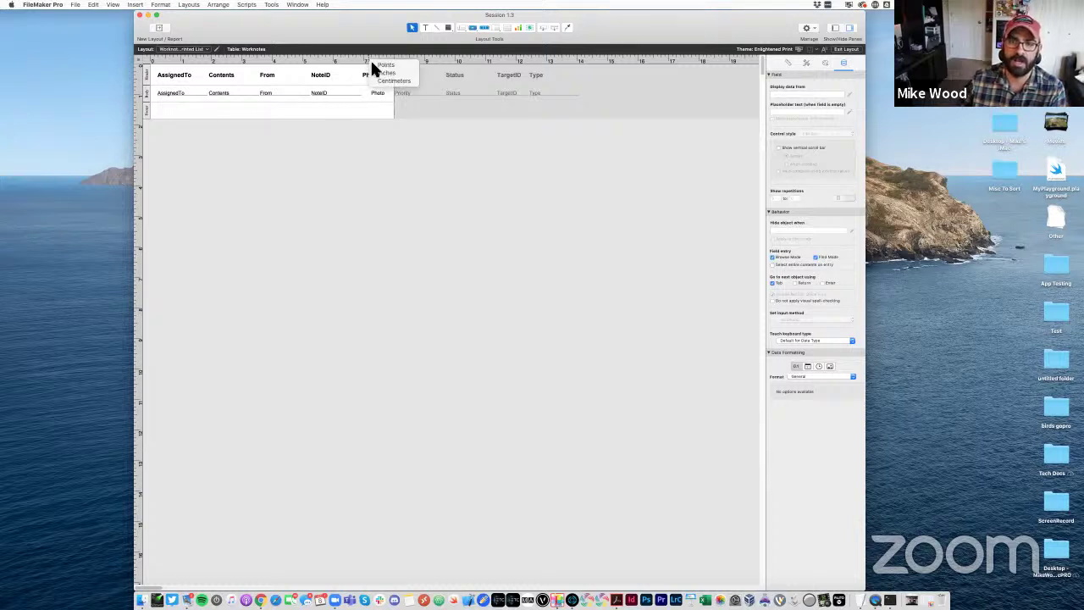
{"action": "left_click", "coordinate": [378, 75]}
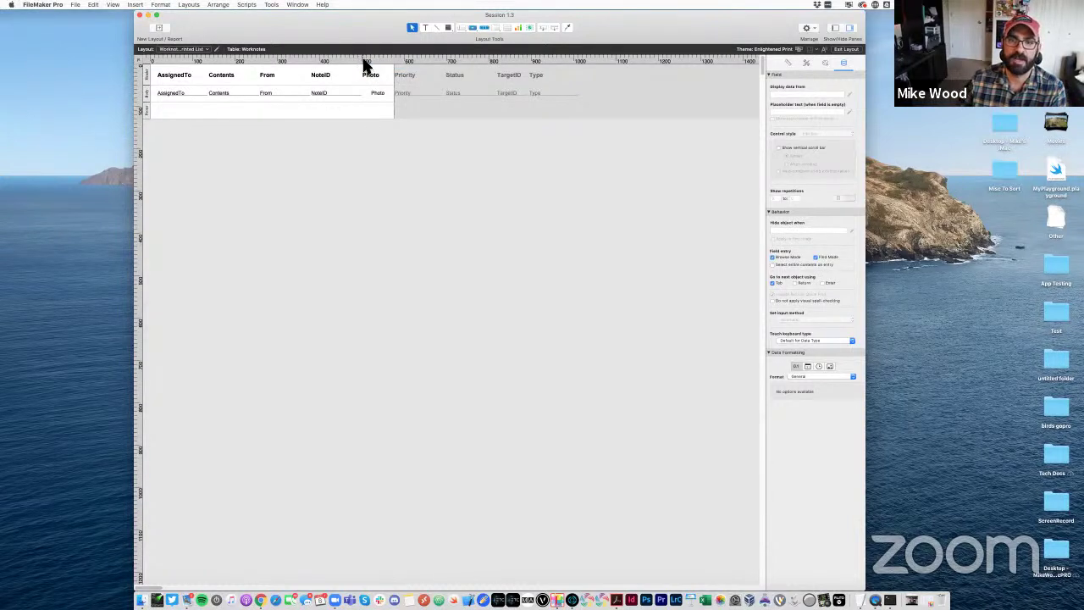
{"action": "left_click", "coordinate": [365, 61]}
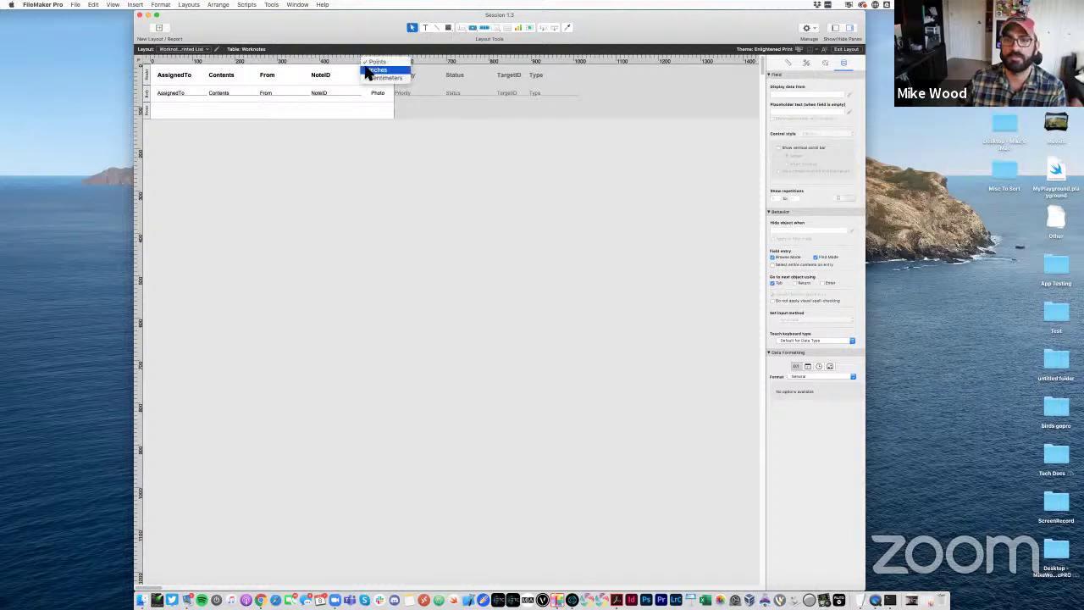
{"action": "left_click", "coordinate": [367, 68]}
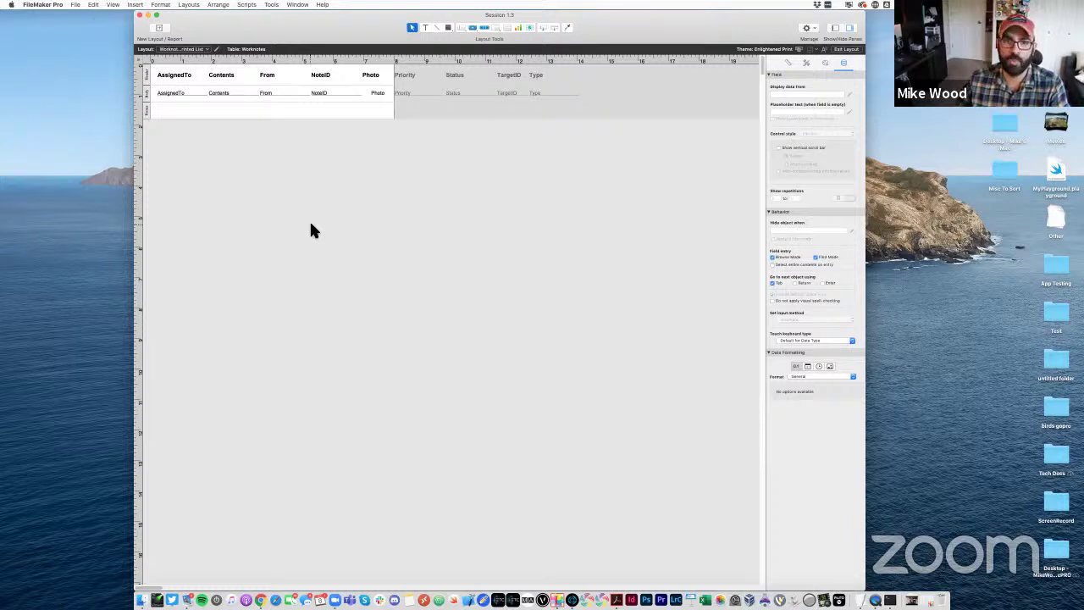
Confirm the page setup with US Letter paper in portrait orientation
{"action": "left_click", "coordinate": [75, 5]}
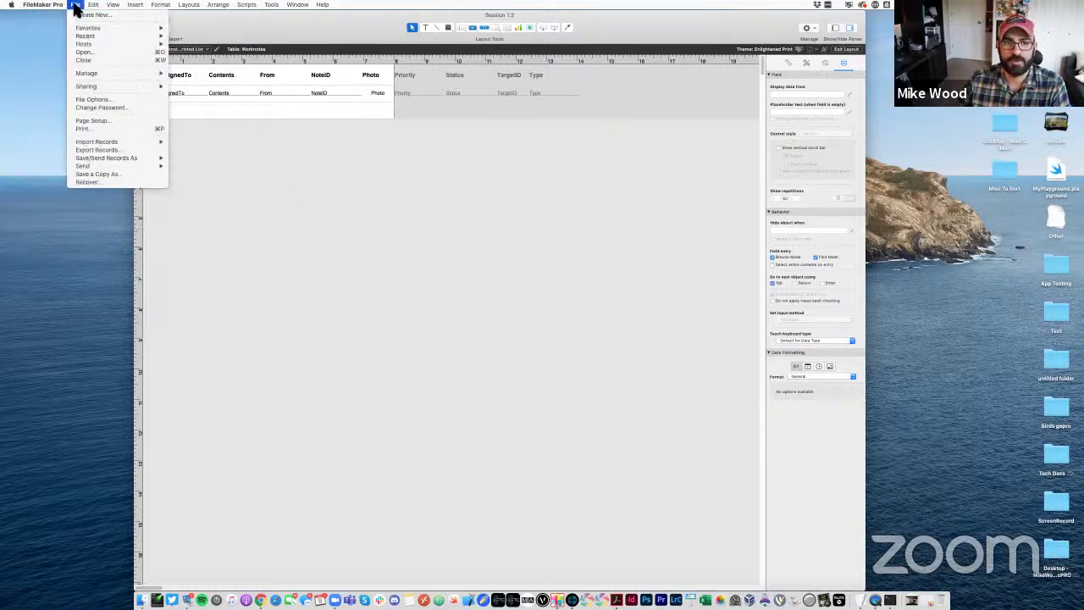
{"action": "left_click", "coordinate": [116, 121]}
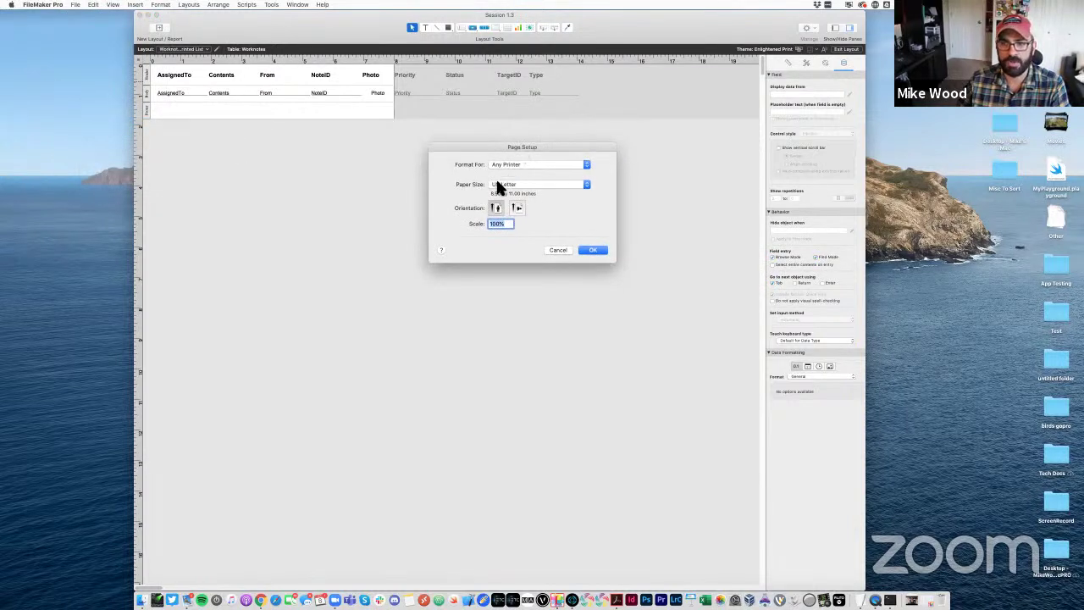
{"action": "left_click", "coordinate": [501, 188]}
{"action": "left_click", "coordinate": [503, 186]}
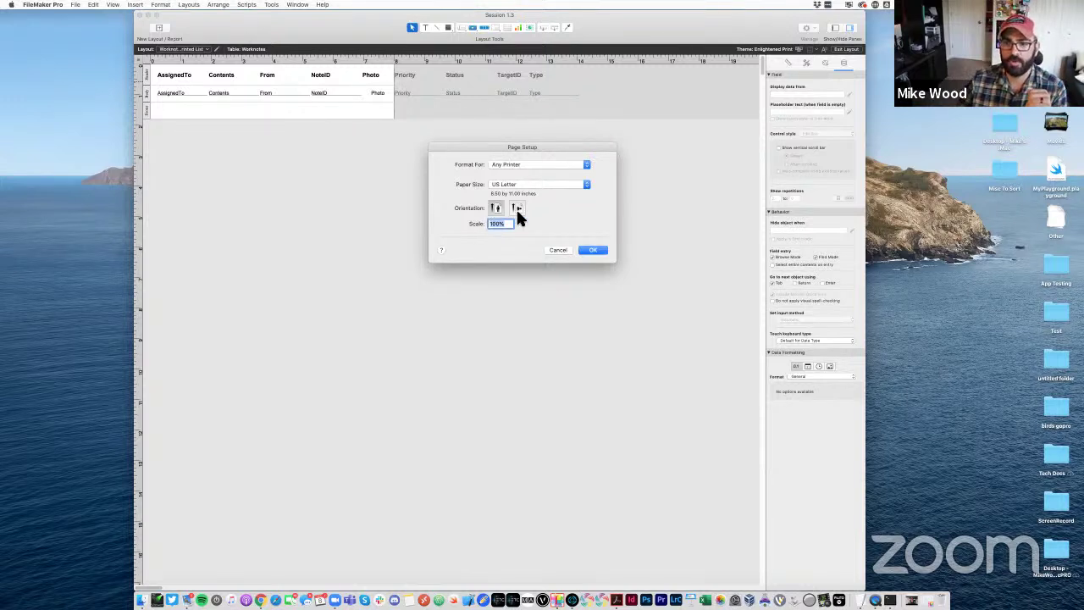
{"action": "left_click", "coordinate": [497, 209]}
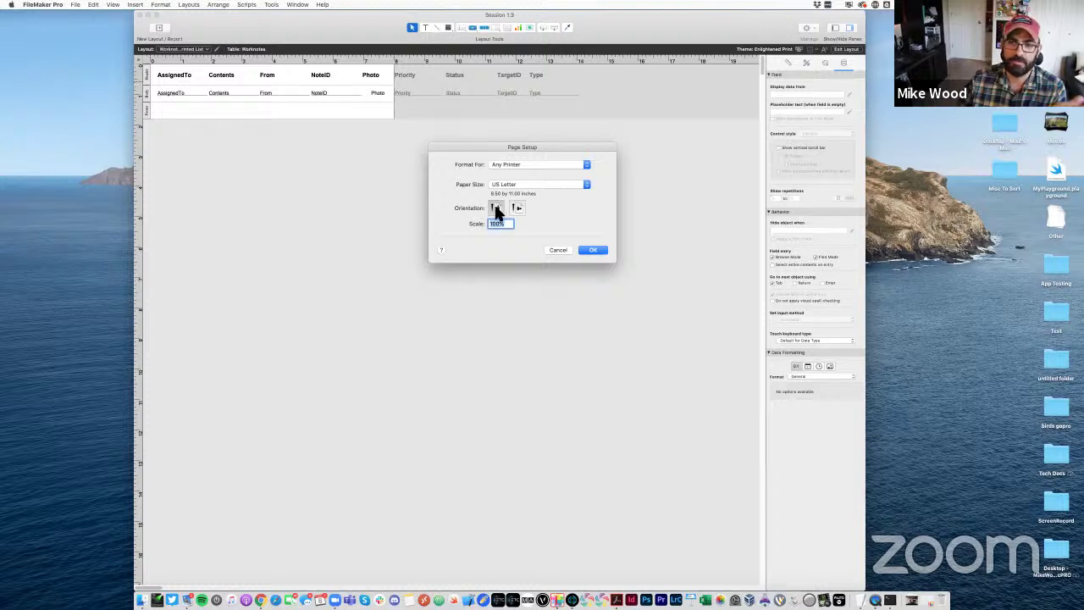
{"action": "left_click", "coordinate": [595, 251]}
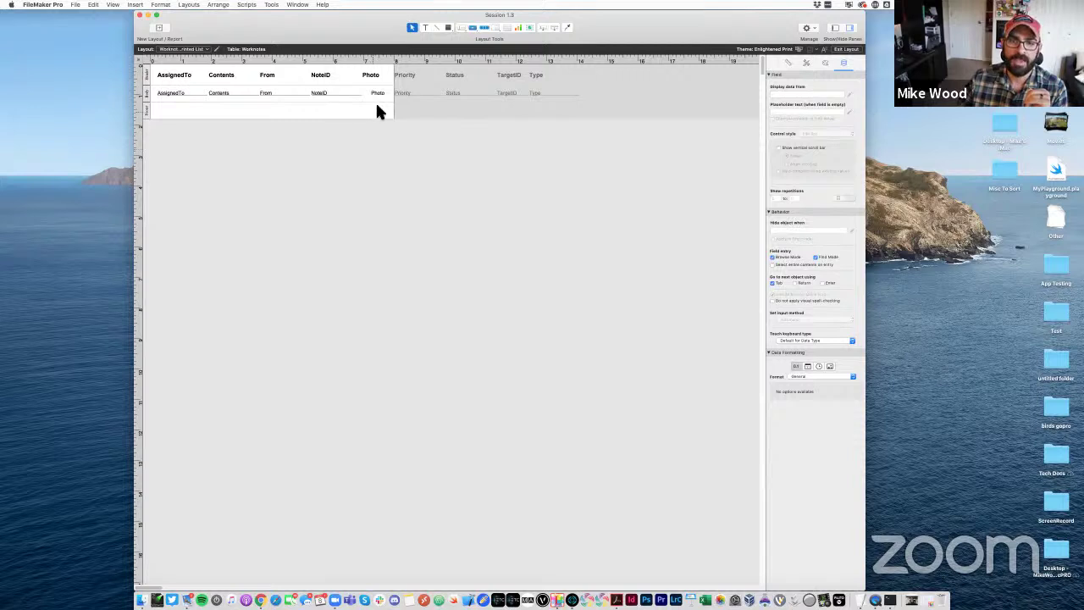
Show the page margins and page breaks on the layout
{"action": "left_click", "coordinate": [113, 5]}
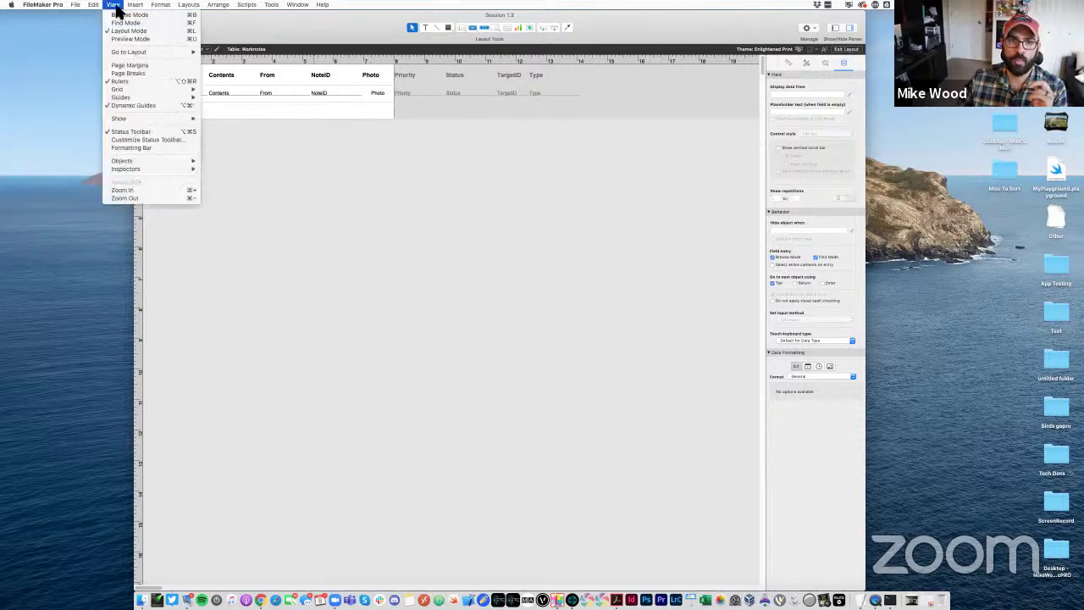
{"action": "left_click", "coordinate": [127, 66]}
{"action": "left_click", "coordinate": [113, 5]}
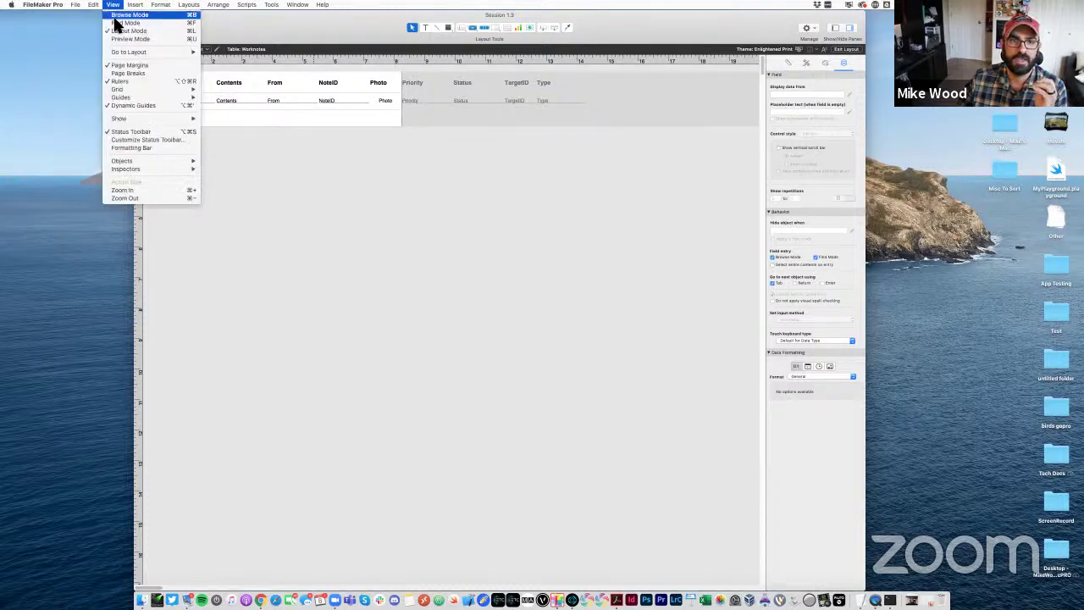
{"action": "left_click", "coordinate": [125, 74]}
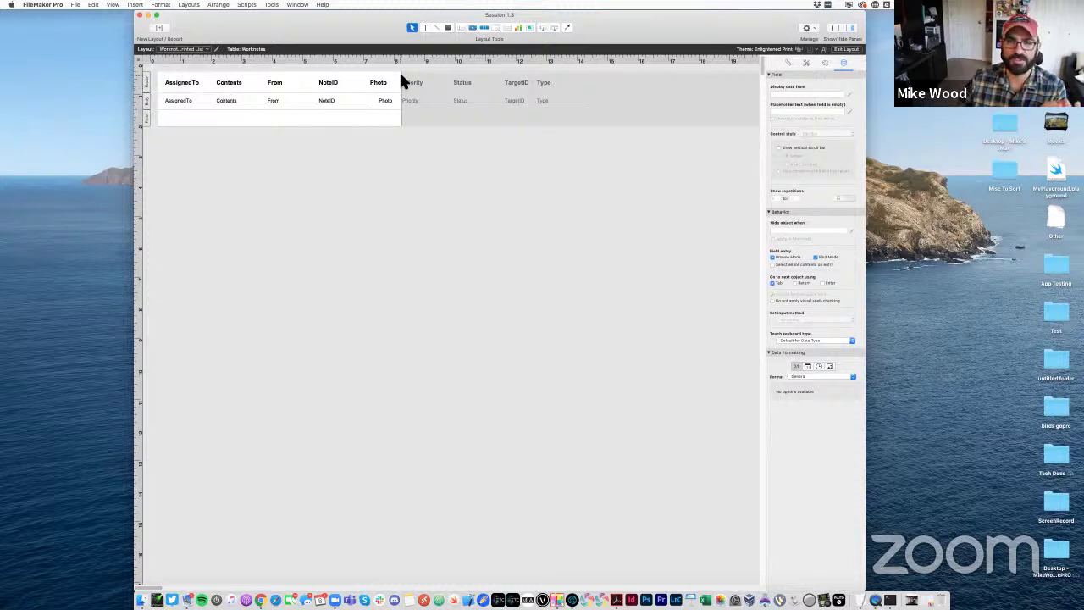
Widen the layout to about 15 inches so it extends past all the field columns
{"action": "left_click_drag", "start_coordinate": [402, 75], "coordinate": [622, 95]}
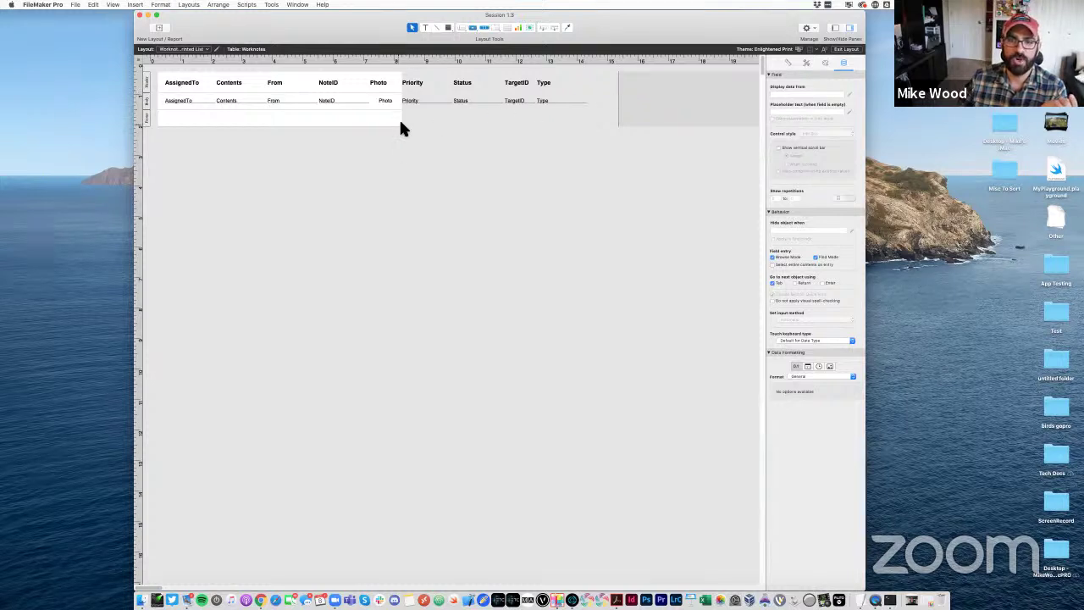
{"action": "mouse_move", "coordinate": [605, 85]}
{"action": "left_mouse_down"}
{"action": "mouse_move", "coordinate": [630, 86]}
{"action": "mouse_move", "coordinate": [619, 86]}
{"action": "left_mouse_up"}
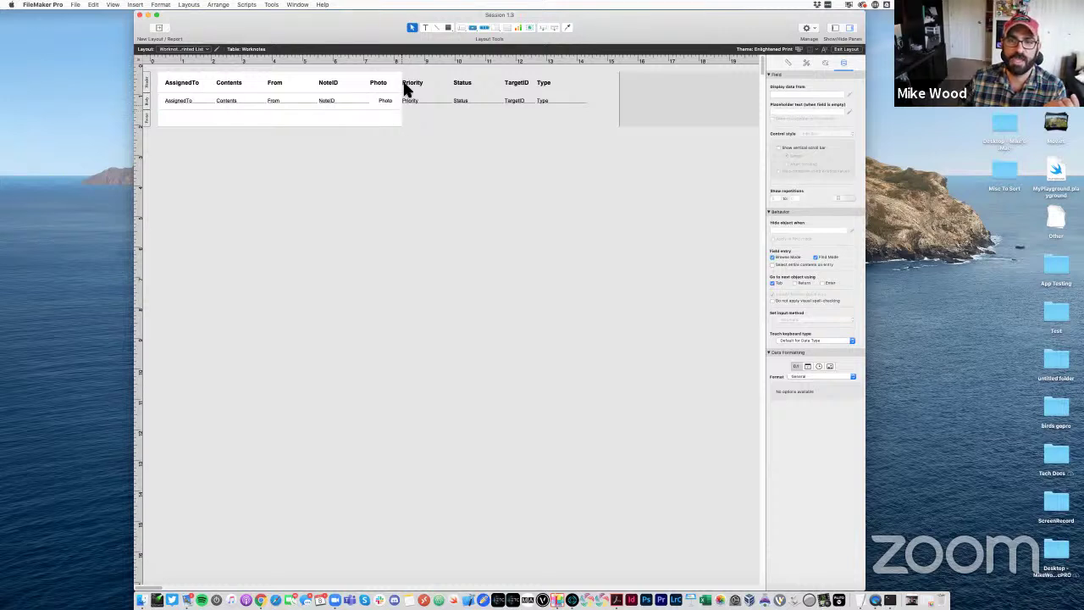
Extend the body part to end about 8.7 inches down the layout, with a footer about 0.7 inch high below it
{"action": "left_click_drag", "start_coordinate": [382, 115], "coordinate": [363, 426]}
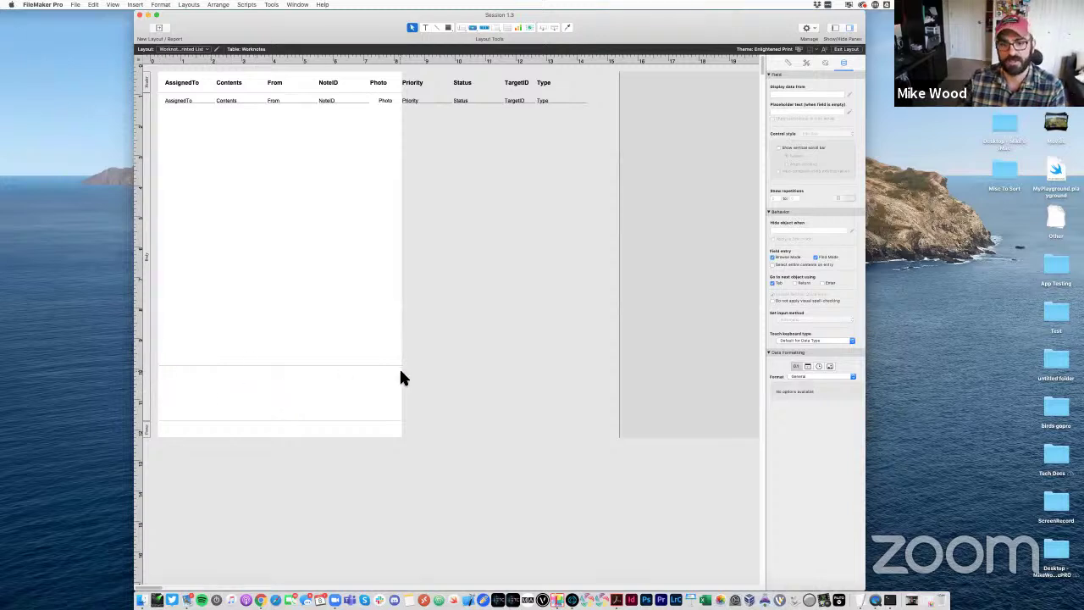
{"action": "left_click_drag", "start_coordinate": [310, 424], "coordinate": [296, 444]}
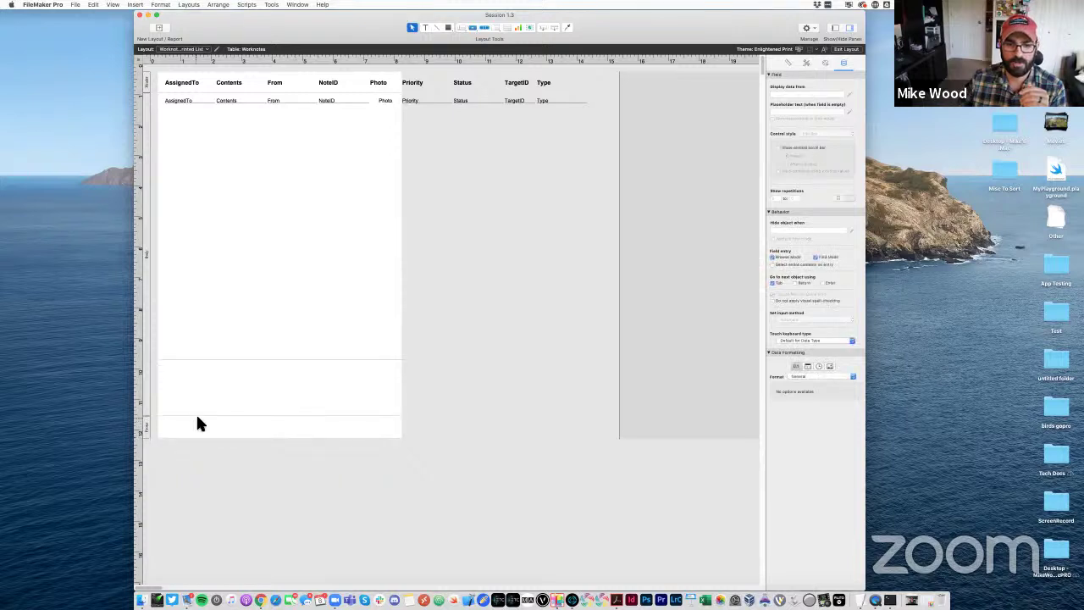
{"action": "left_click_drag", "start_coordinate": [196, 413], "coordinate": [215, 339]}
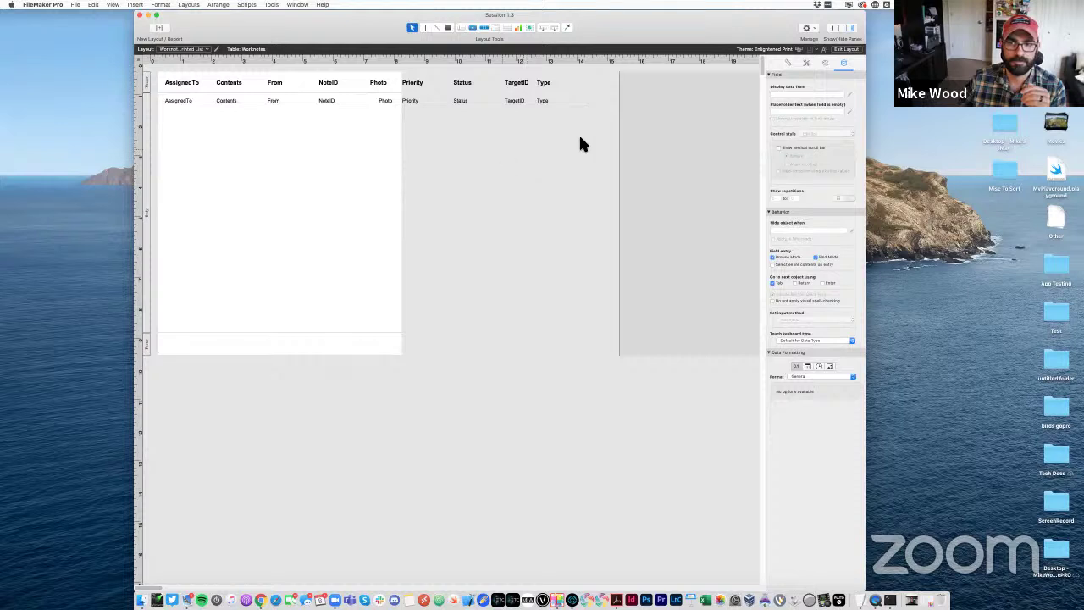
Rearrange the field columns into two stacked rows within the first page and narrow the layout to the page width of about 8 inches
{"action": "left_click_drag", "start_coordinate": [590, 127], "coordinate": [179, 206]}
{"action": "left_click_drag", "start_coordinate": [360, 123], "coordinate": [204, 181]}
{"action": "left_click", "coordinate": [288, 136]}
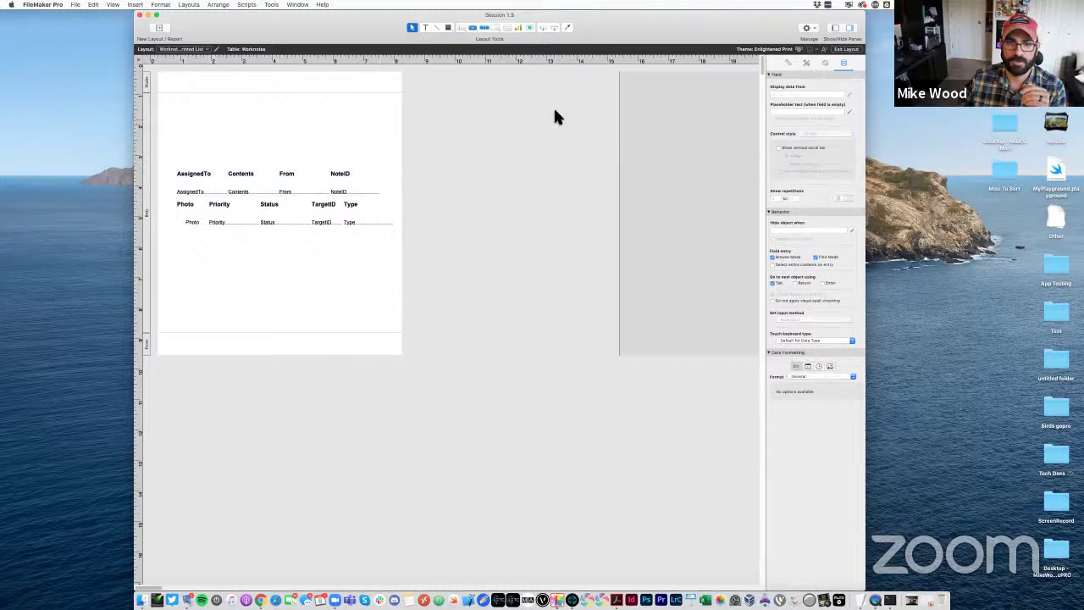
{"action": "left_click_drag", "start_coordinate": [619, 99], "coordinate": [404, 96]}
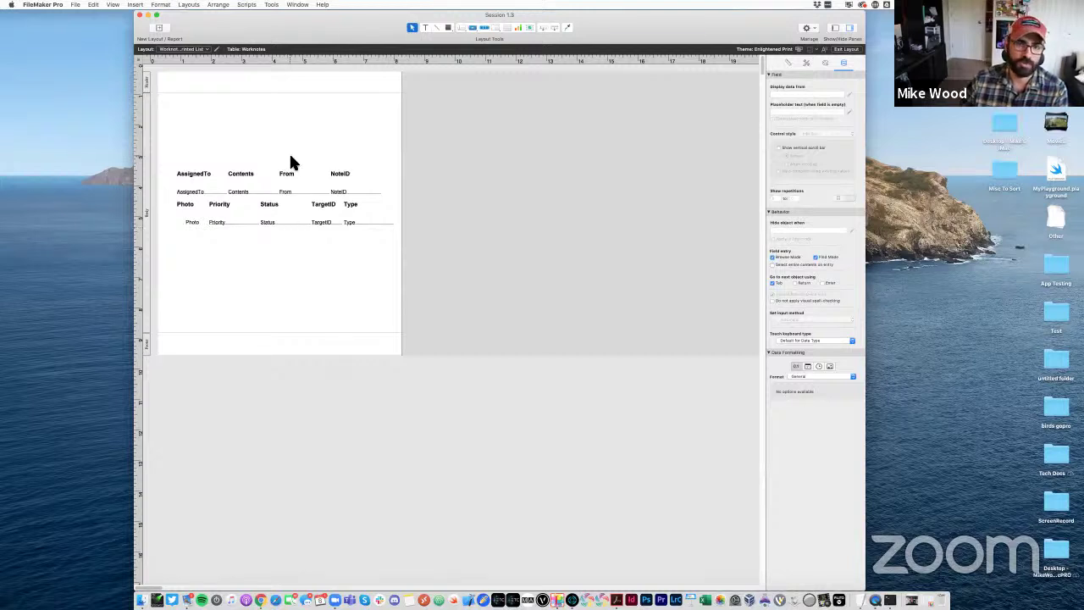
Resize the header to about 1.1 inches high and adjust the body so the footer stays about 0.8 inch high
{"action": "scroll", "coordinate": [291, 163], "scroll_direction": "right", "scroll_amount": 5}
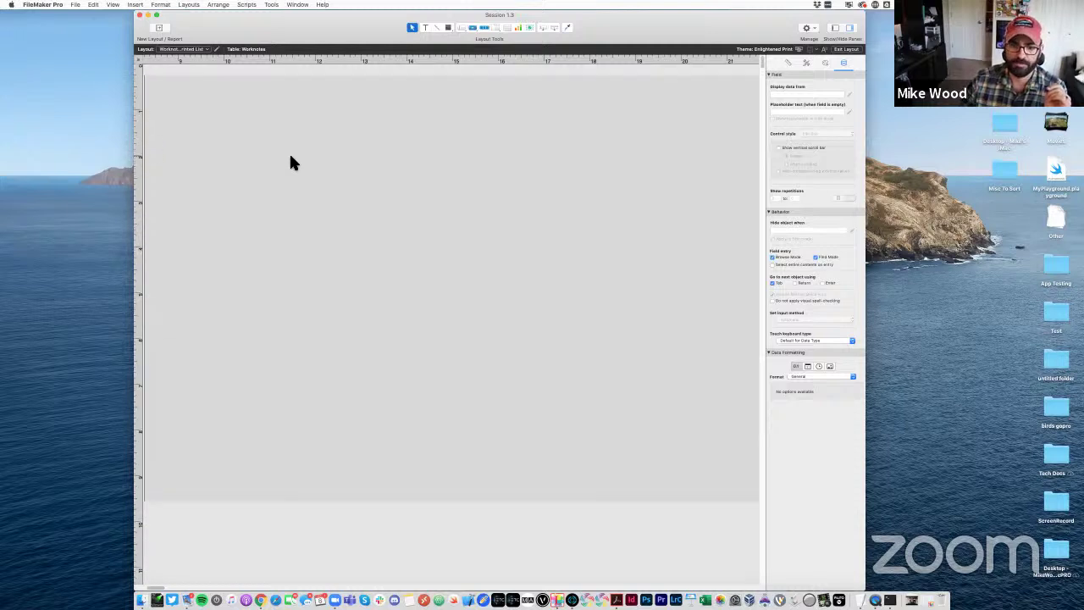
{"action": "scroll", "coordinate": [291, 163], "scroll_direction": "left", "scroll_amount": 5}
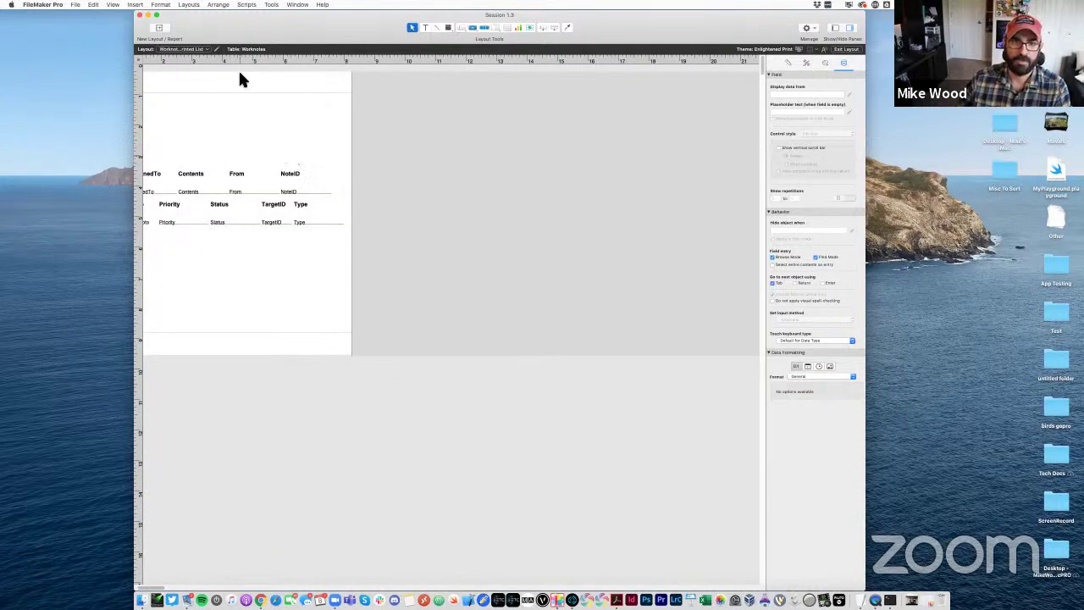
{"action": "left_click", "coordinate": [113, 4]}
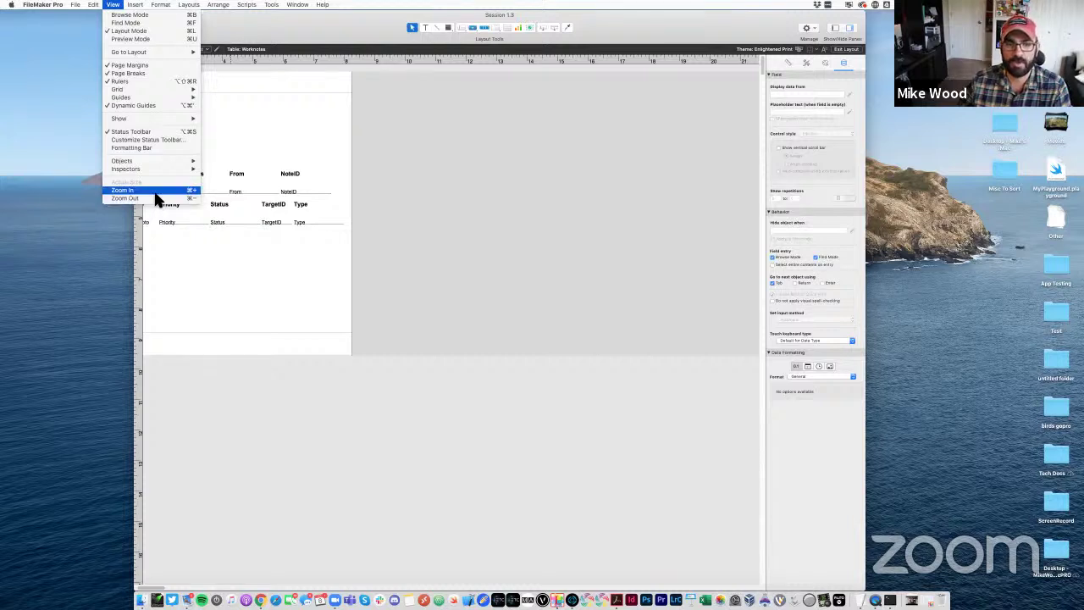
{"action": "left_click", "coordinate": [127, 190]}
{"action": "scroll", "coordinate": [317, 381], "scroll_direction": "left", "scroll_amount": 3}
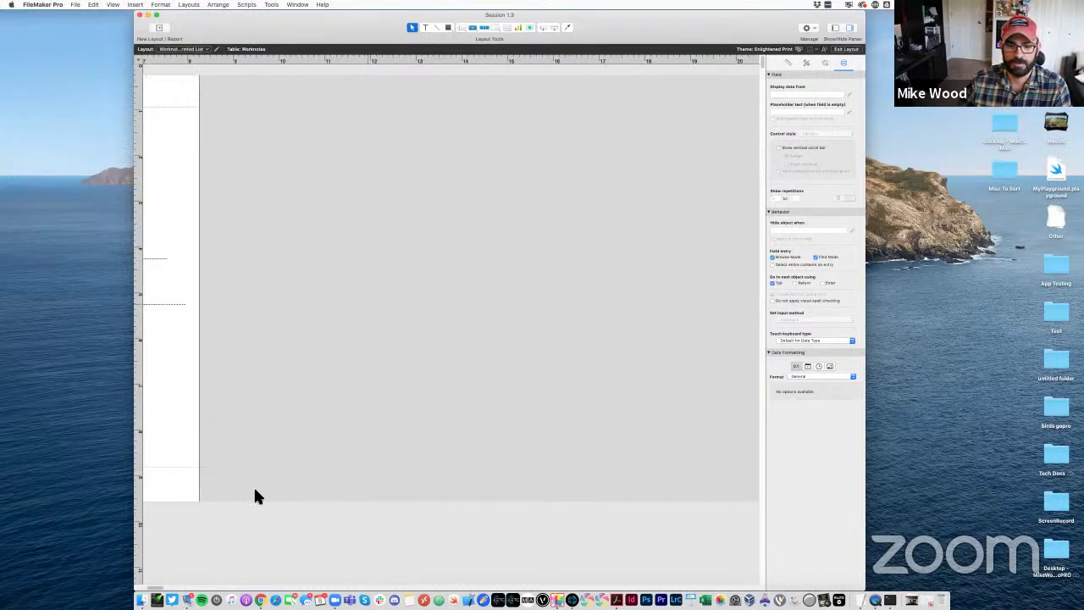
{"action": "left_click_drag", "start_coordinate": [157, 588], "coordinate": [142, 587]}
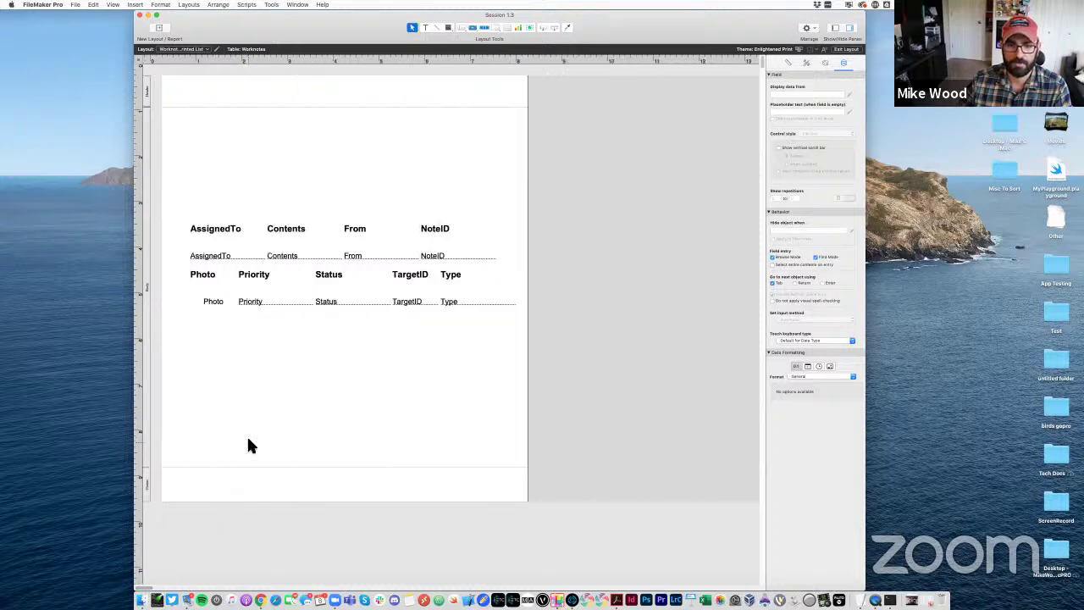
{"action": "left_click_drag", "start_coordinate": [174, 108], "coordinate": [175, 125]}
{"action": "left_click_drag", "start_coordinate": [220, 519], "coordinate": [222, 494]}
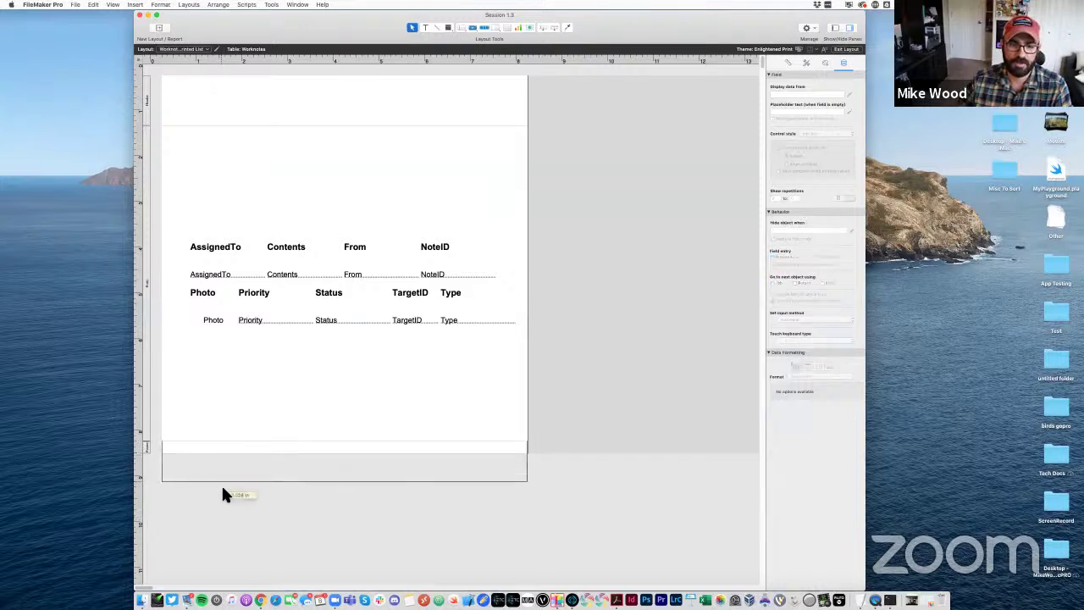
{"action": "left_click_drag", "start_coordinate": [223, 450], "coordinate": [214, 489]}
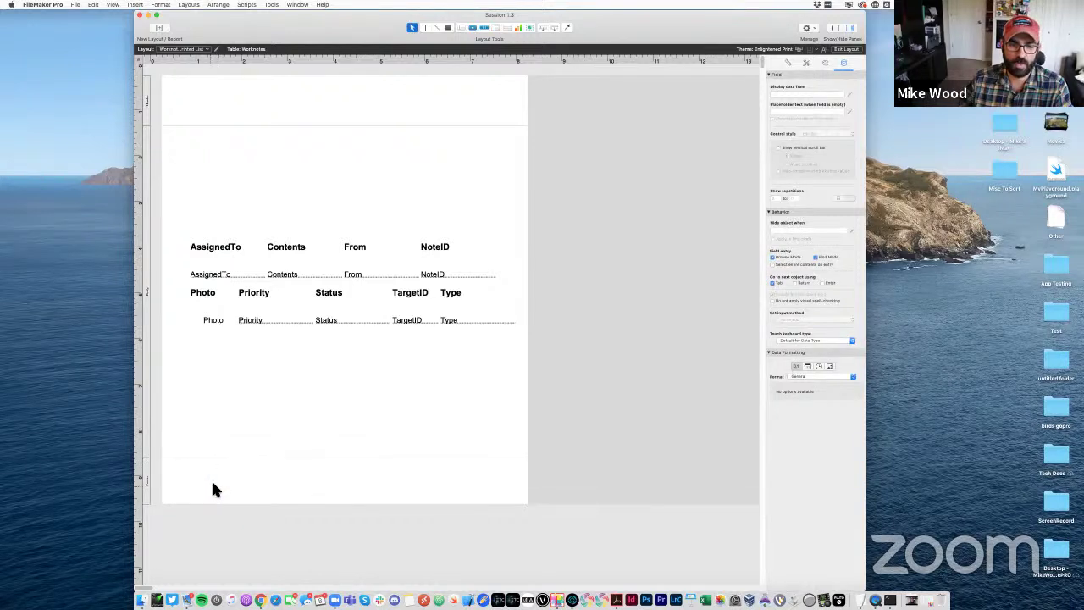
{"action": "left_click_drag", "start_coordinate": [256, 460], "coordinate": [254, 466]}
{"action": "left_click_drag", "start_coordinate": [234, 516], "coordinate": [235, 500]}
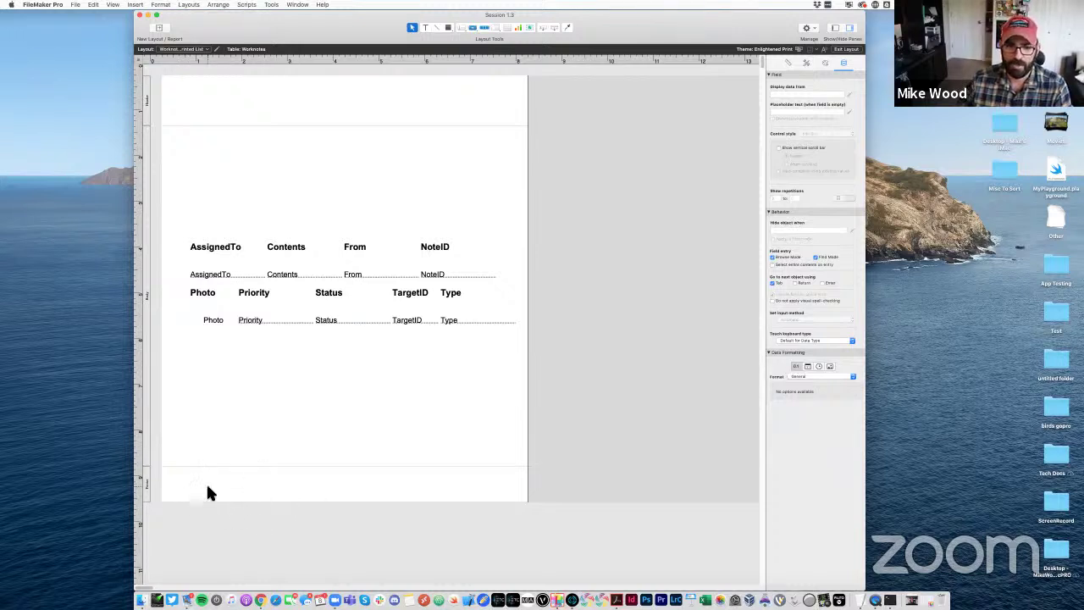
View the Worknotes data entry layout for comparison and return to the printed Worknotes list layout
{"action": "left_click", "coordinate": [209, 51]}
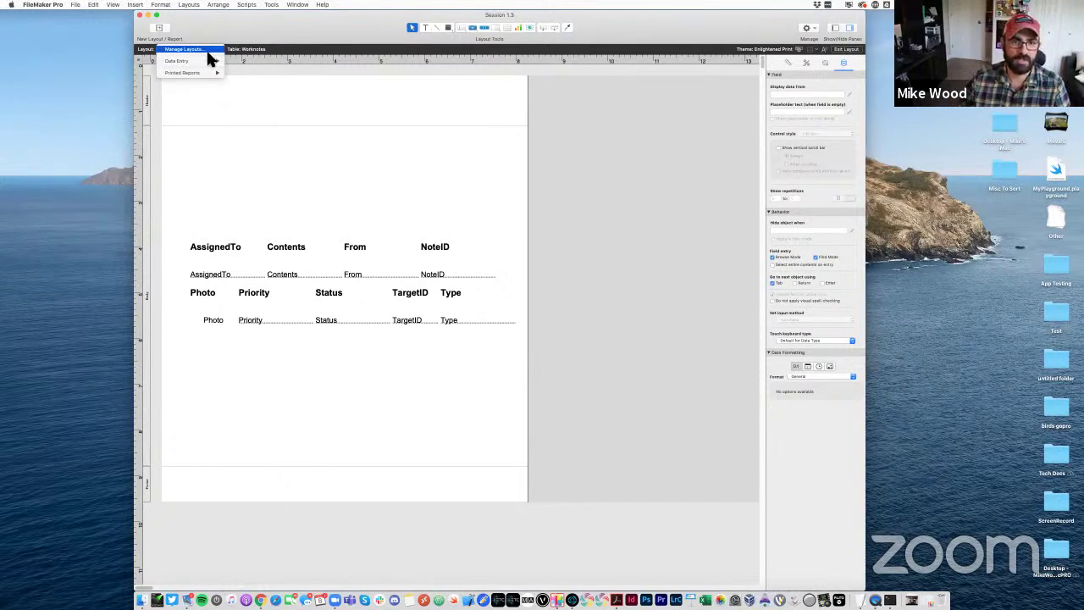
{"action": "mouse_move", "coordinate": [212, 62]}
{"action": "left_click", "coordinate": [245, 68]}
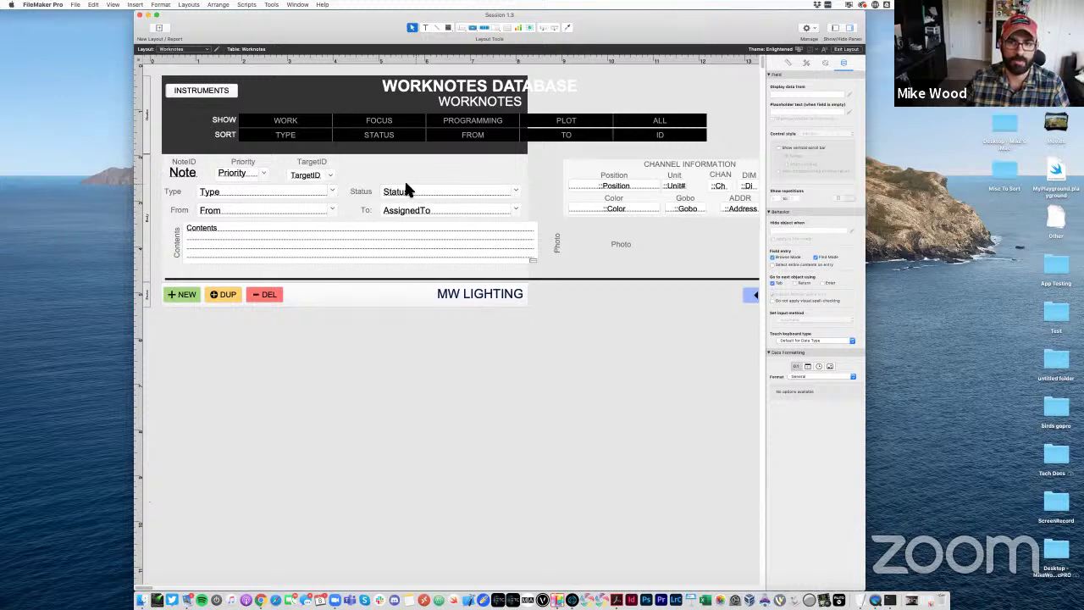
{"action": "left_click", "coordinate": [195, 51]}
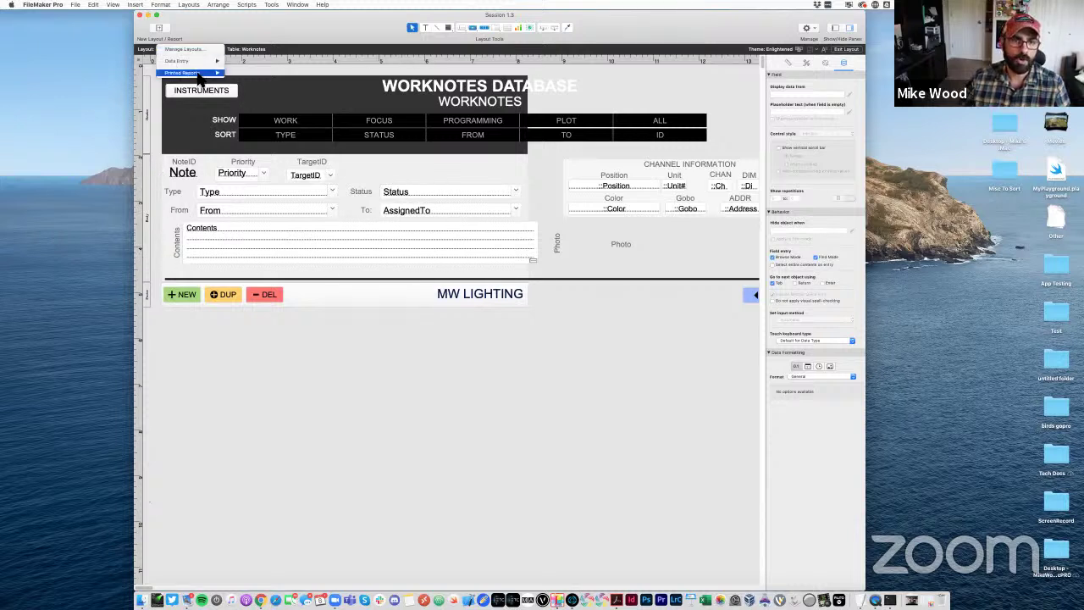
{"action": "mouse_move", "coordinate": [201, 73]}
{"action": "mouse_move", "coordinate": [237, 72]}
{"action": "left_click", "coordinate": [315, 73]}
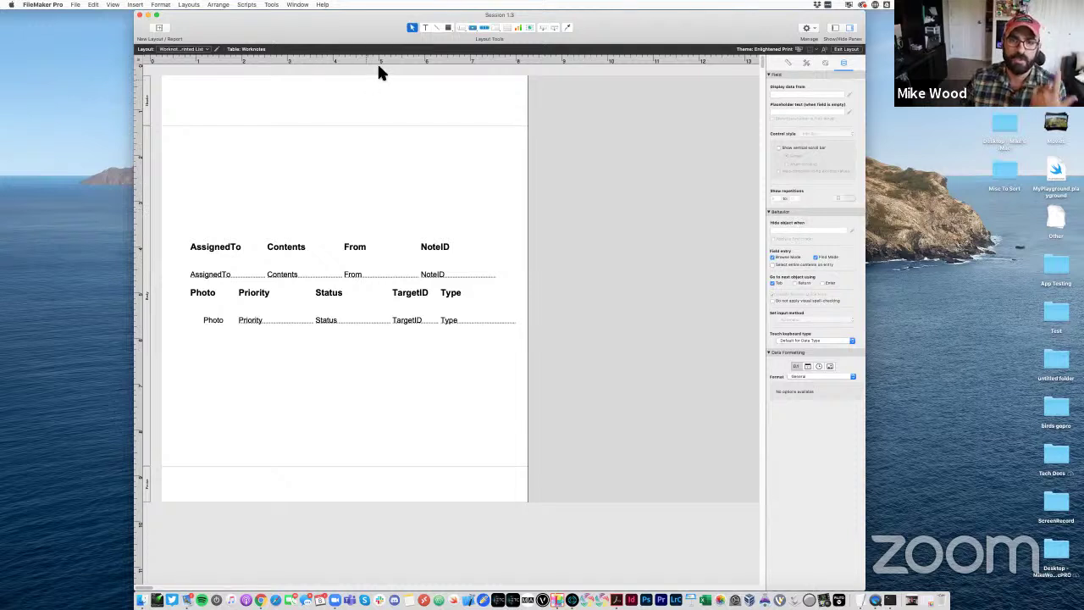
Add a title text object reading WORKNOTE MANAGER in the header, with its text centered horizontally and vertically
{"action": "left_click", "coordinate": [425, 28]}
{"action": "left_click_drag", "start_coordinate": [282, 88], "coordinate": [392, 99]}
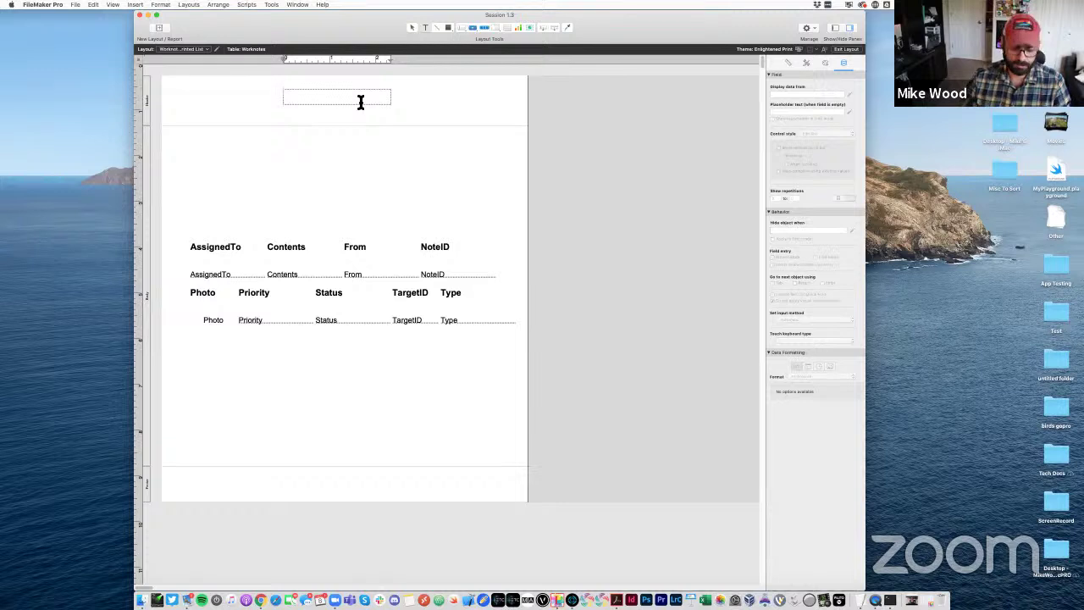
{"action": "type", "text": "WO"}
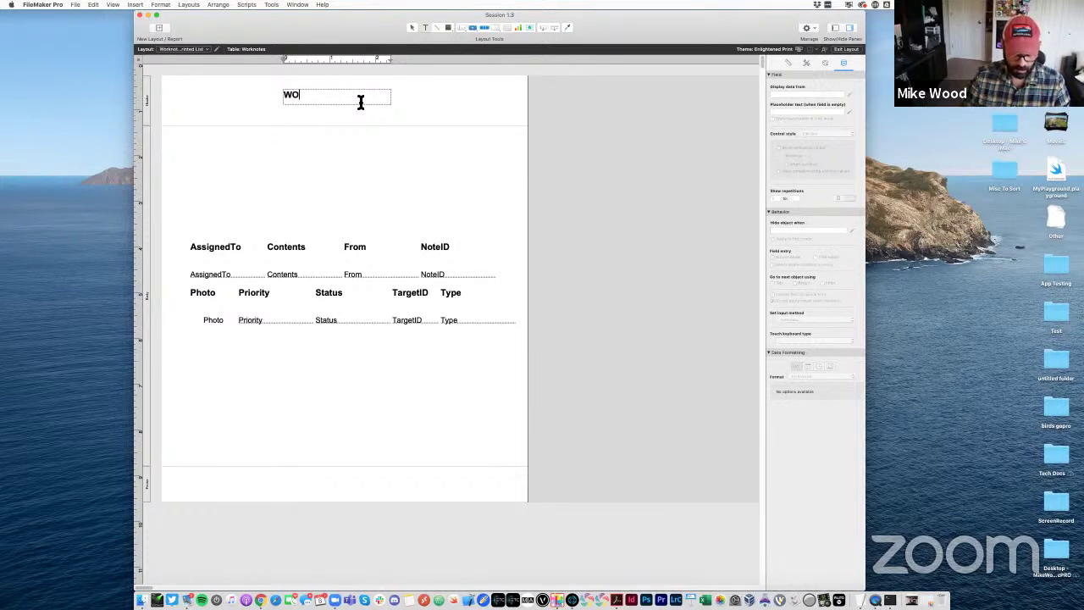
{"action": "type", "text": "RKNOTE MANAGER"}
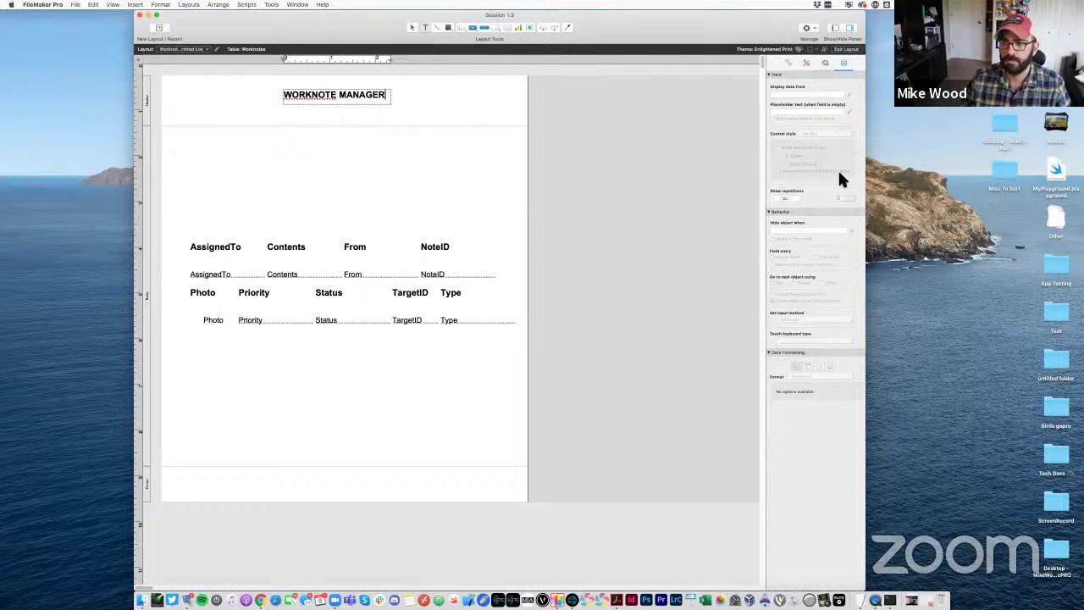
{"action": "left_click", "coordinate": [825, 63]}
{"action": "left_click", "coordinate": [788, 389]}
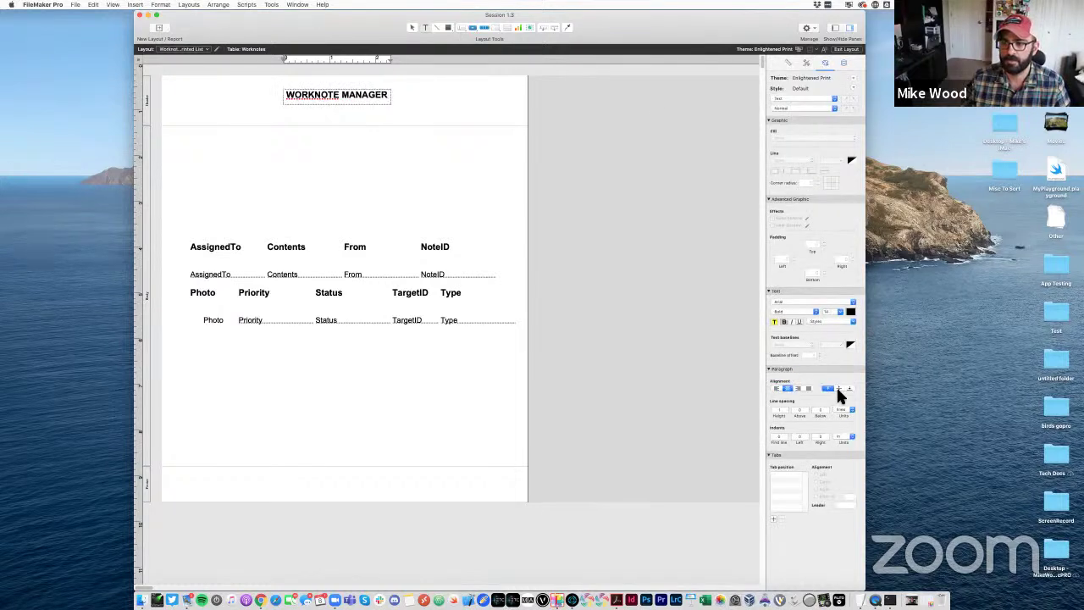
{"action": "key", "text": "Escape"}
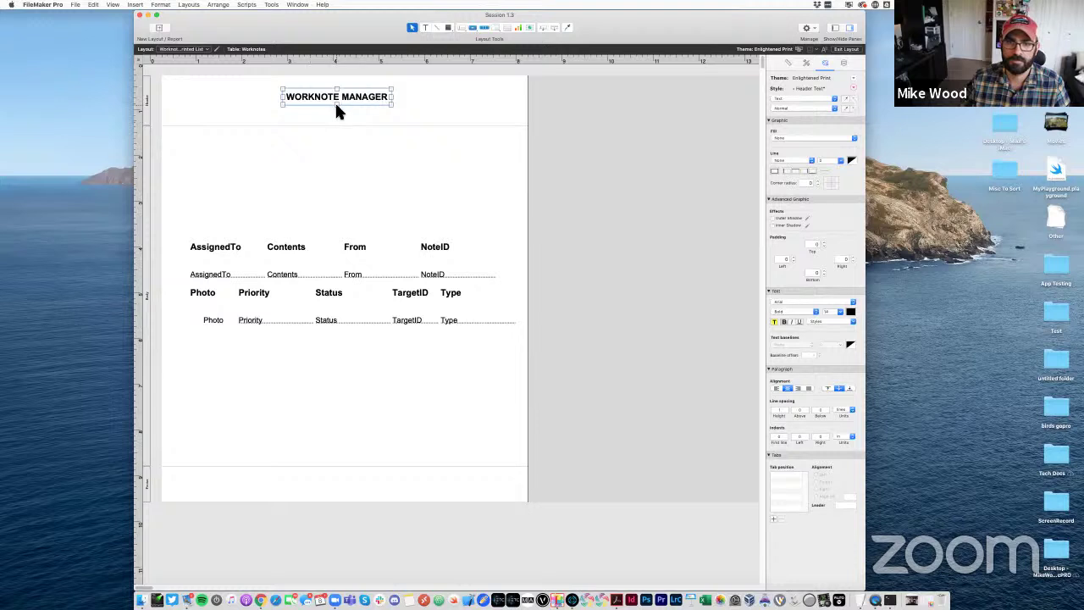
Move the WORKNOTE MANAGER title to the header's upper edge and shrink the header to about 0.7 inch high
{"action": "left_click_drag", "start_coordinate": [337, 105], "coordinate": [348, 85]}
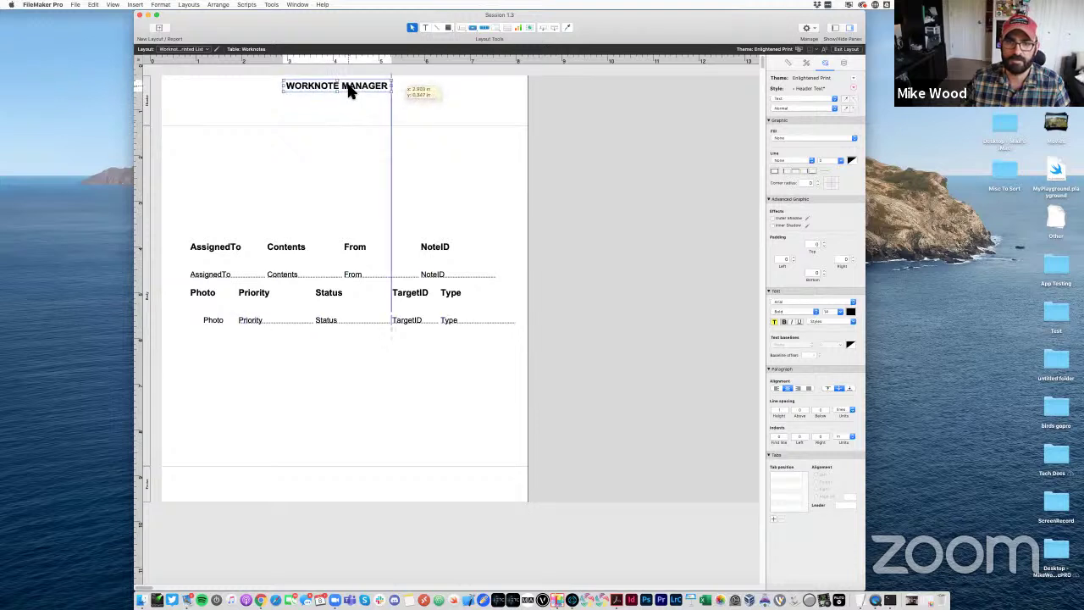
{"action": "left_click_drag", "start_coordinate": [336, 128], "coordinate": [340, 110]}
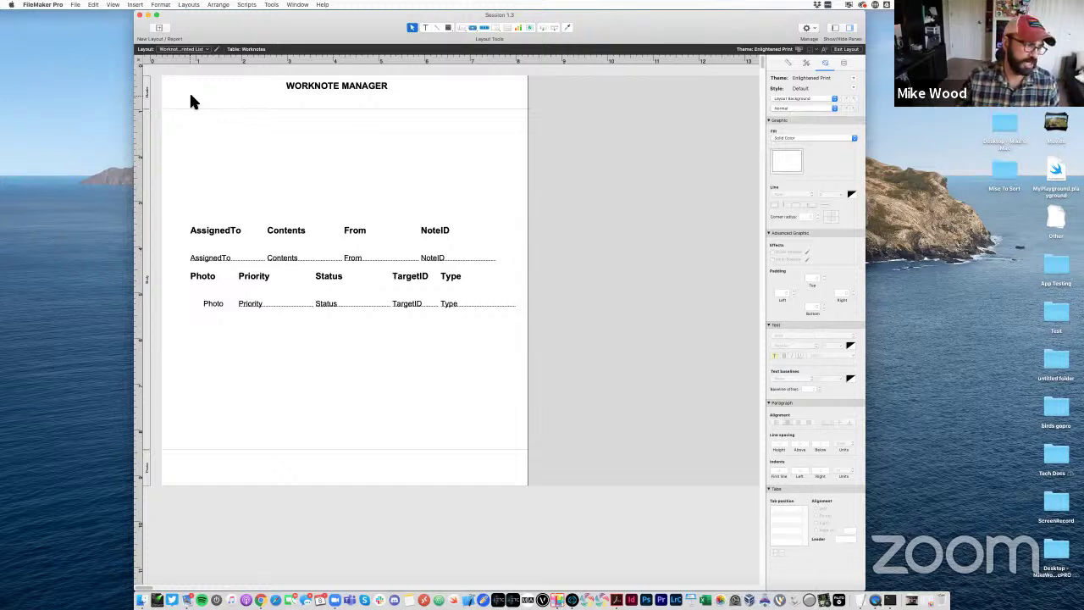
{"action": "left_click", "coordinate": [347, 91]}
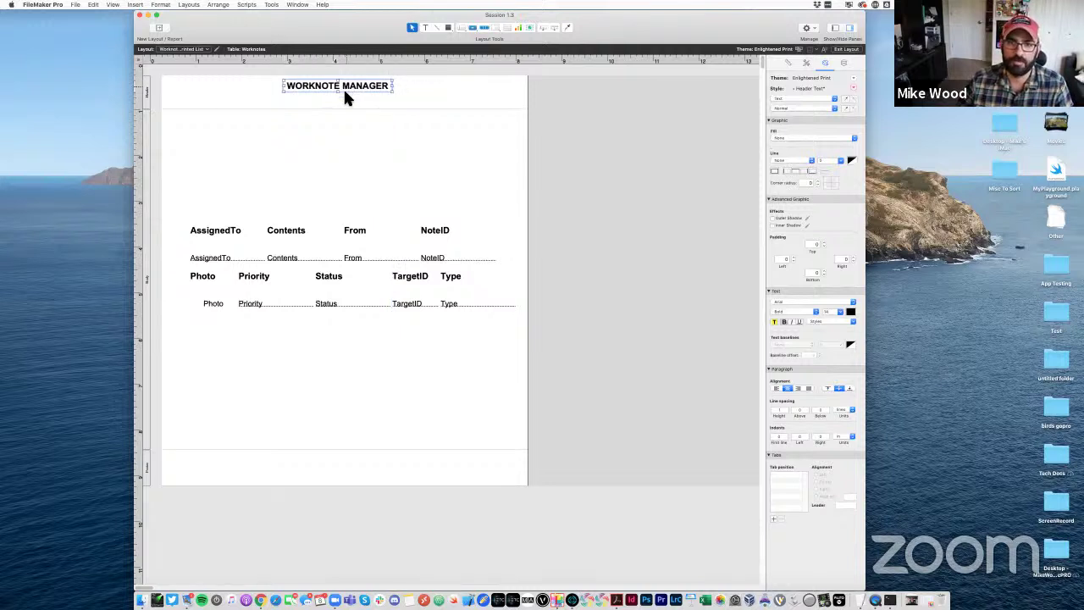
{"action": "left_click", "coordinate": [329, 136]}
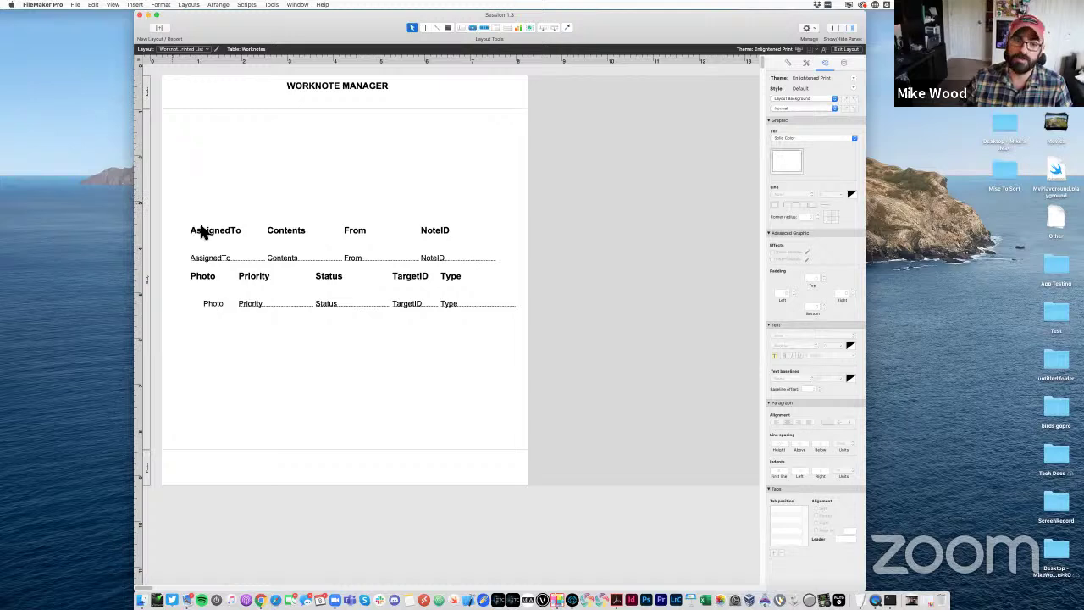
Move both rows of fields and labels up directly below the header and shorten the body to about 2.2 inches
{"action": "left_click_drag", "start_coordinate": [175, 206], "coordinate": [584, 332]}
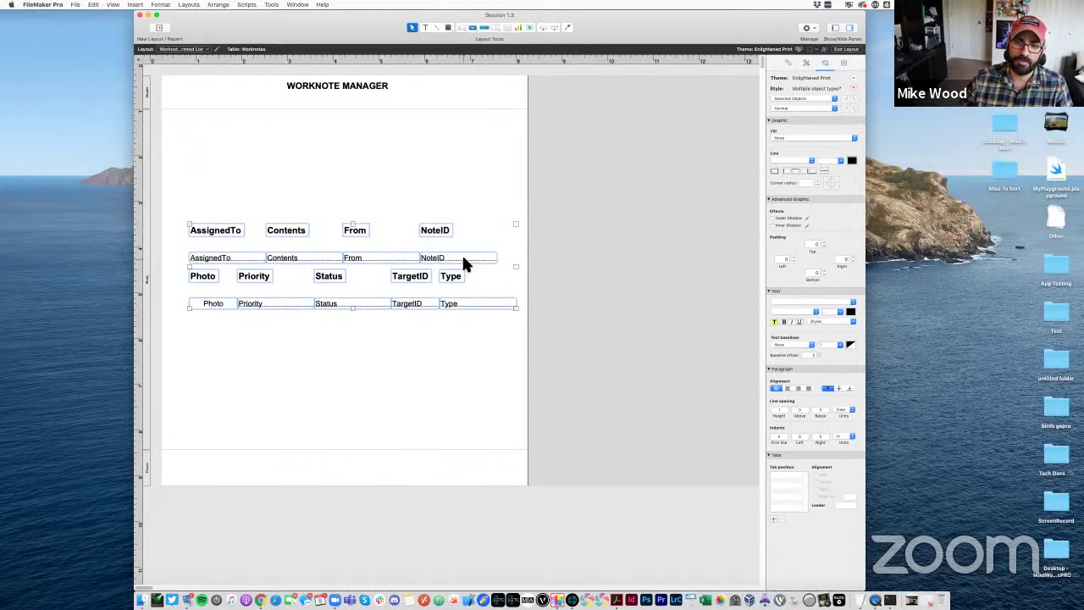
{"action": "left_click_drag", "start_coordinate": [460, 258], "coordinate": [442, 152]}
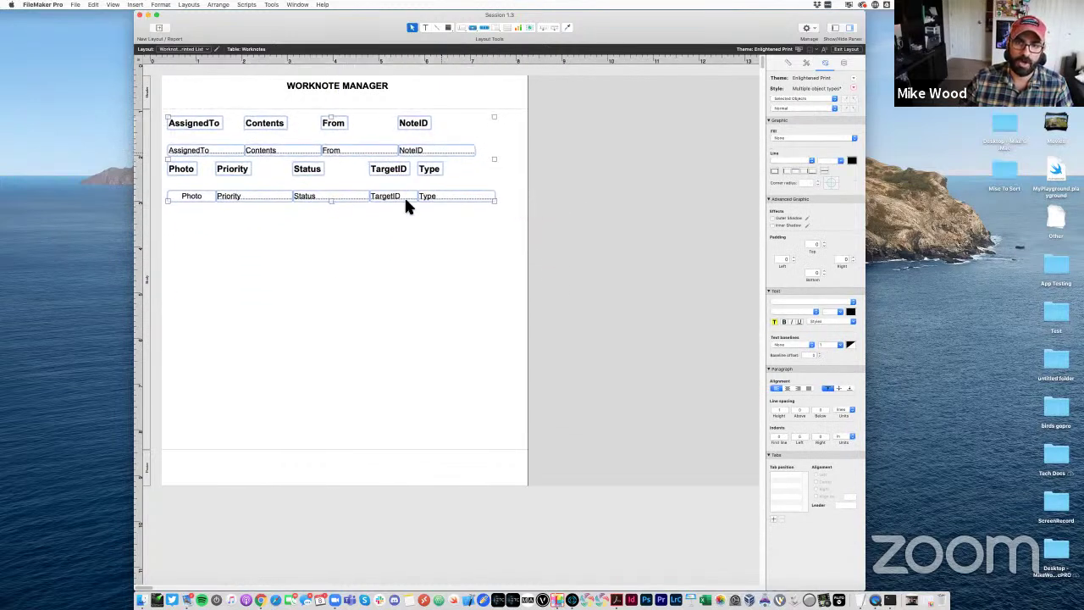
{"action": "left_click_drag", "start_coordinate": [324, 450], "coordinate": [304, 214]}
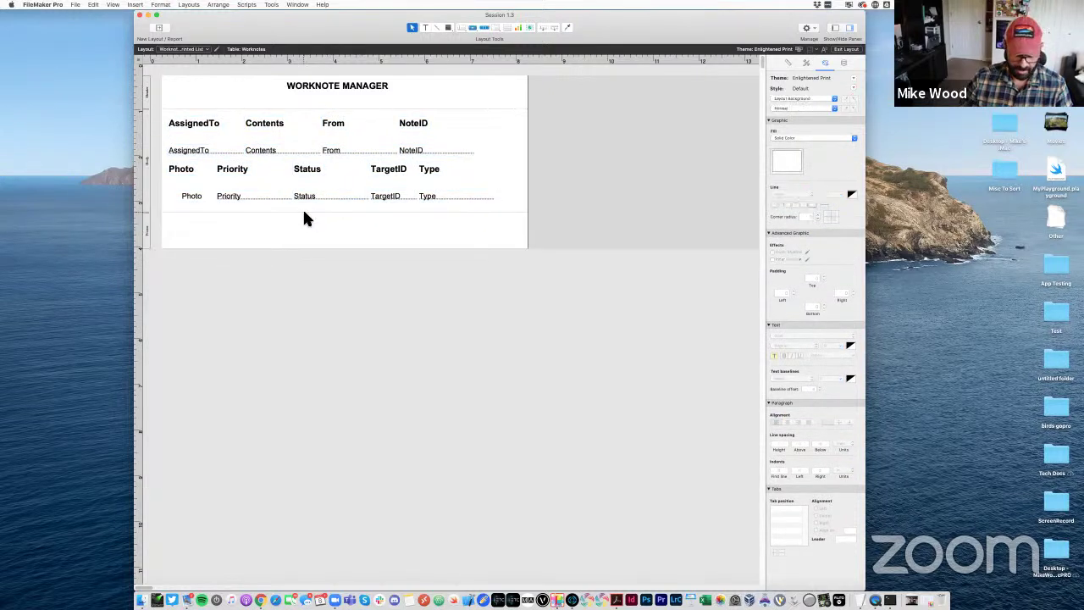
Examine in Browse mode how the title, column labels and fields appear for each record in the list
{"action": "key", "text": "super+b"}
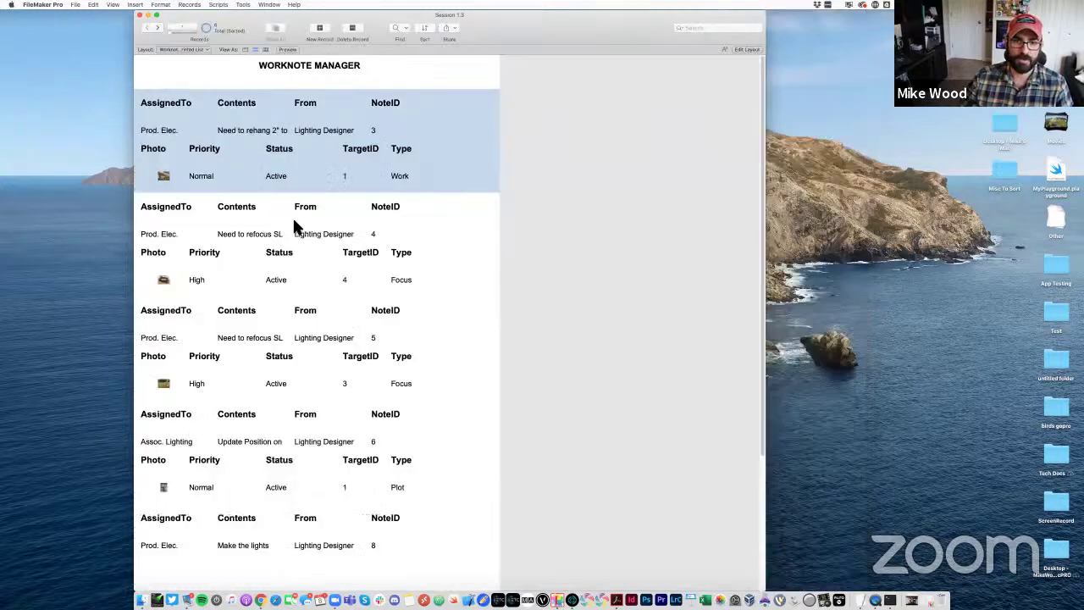
{"action": "scroll", "coordinate": [491, 155], "scroll_direction": "down", "scroll_amount": 3}
{"action": "left_click", "coordinate": [475, 242]}
{"action": "left_click", "coordinate": [473, 347]}
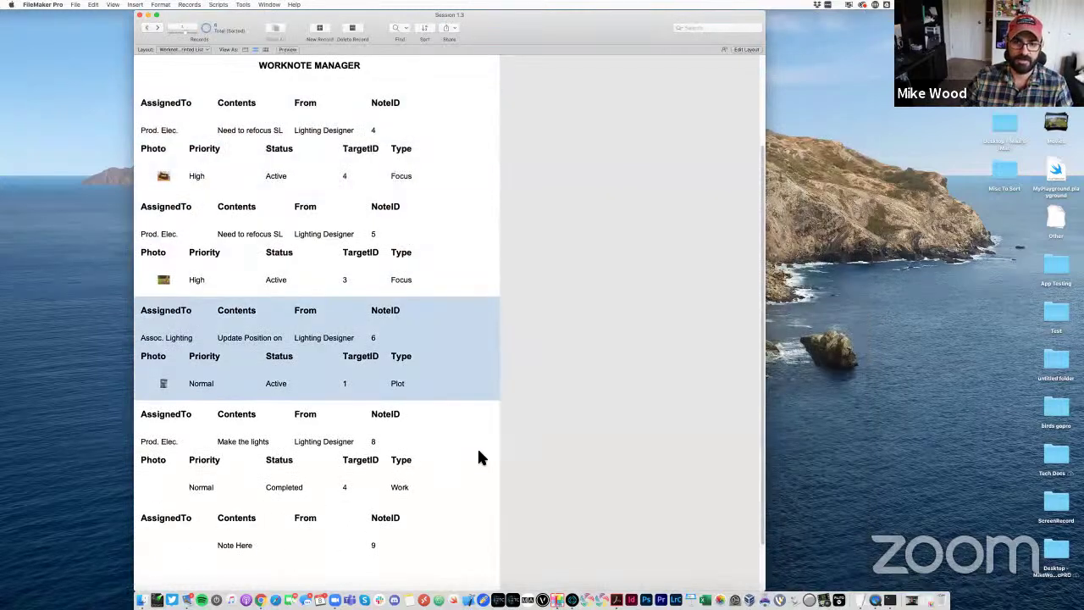
{"action": "left_click", "coordinate": [476, 449]}
{"action": "left_click", "coordinate": [494, 513]}
{"action": "left_click", "coordinate": [473, 376]}
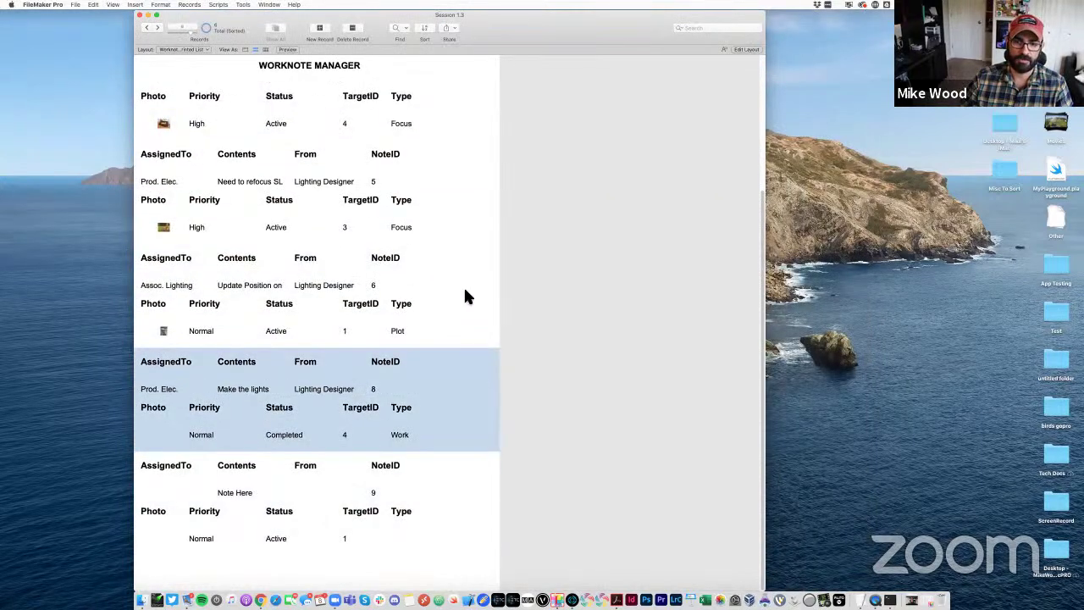
{"action": "left_click", "coordinate": [466, 309]}
{"action": "scroll", "coordinate": [461, 280], "scroll_direction": "up", "scroll_amount": 1}
{"action": "left_click", "coordinate": [459, 246]}
{"action": "left_click", "coordinate": [458, 161]}
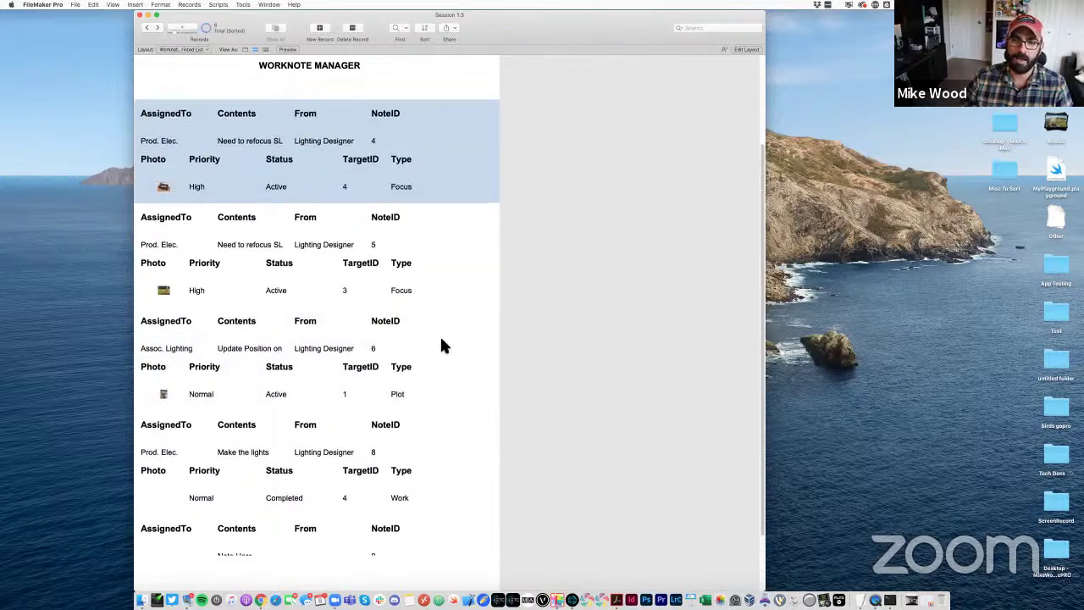
{"action": "scroll", "coordinate": [441, 271], "scroll_direction": "up", "scroll_amount": 1}
{"action": "left_click", "coordinate": [468, 183]}
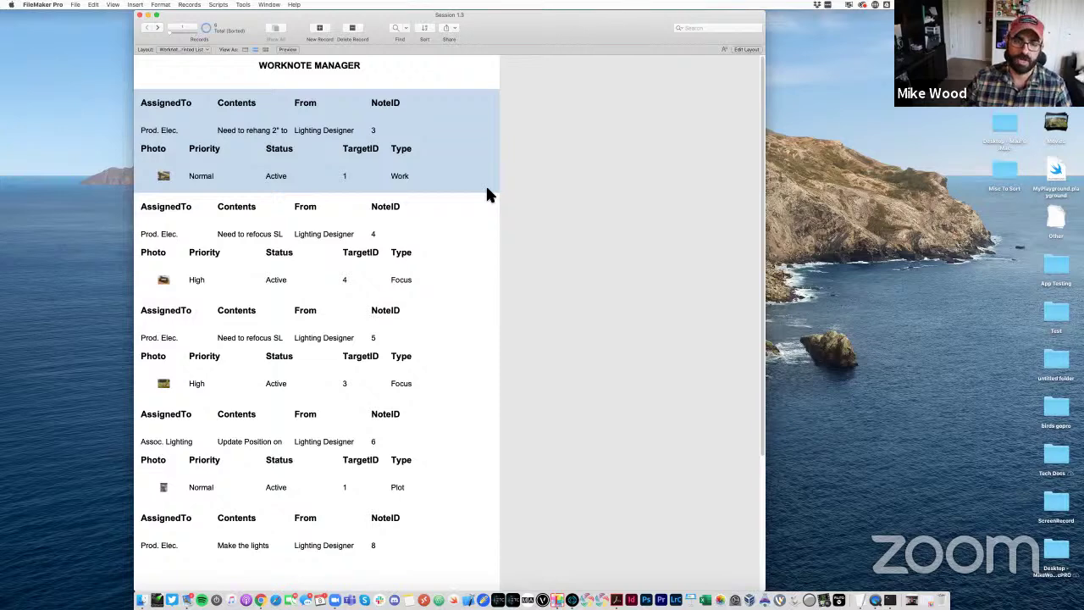
Return to Layout mode and move the AssignedTo column label from the body into the header below the title
{"action": "key", "text": "super+l"}
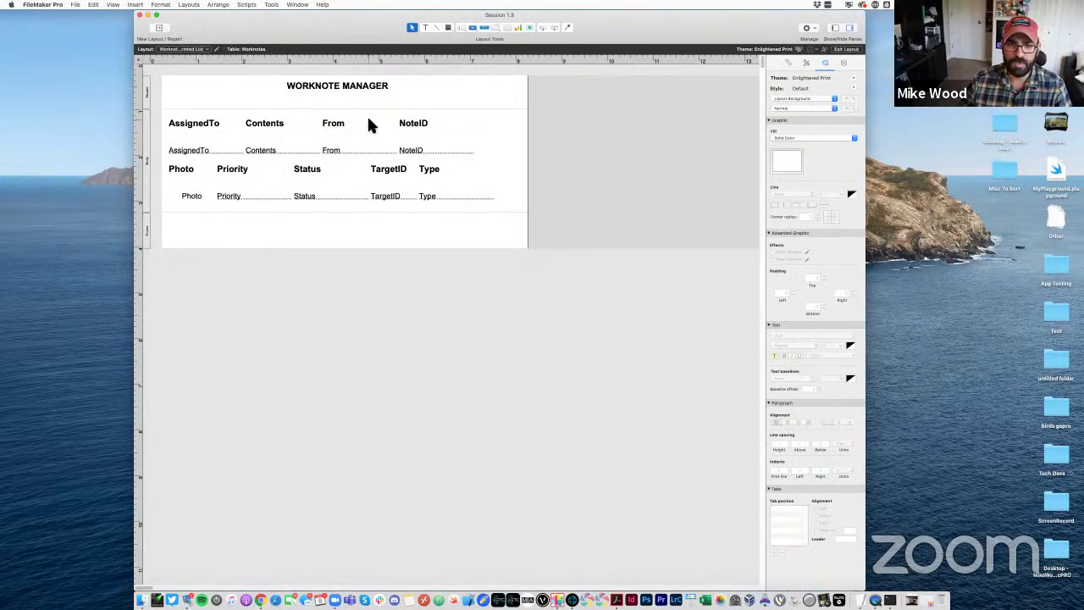
{"action": "left_click", "coordinate": [94, 4]}
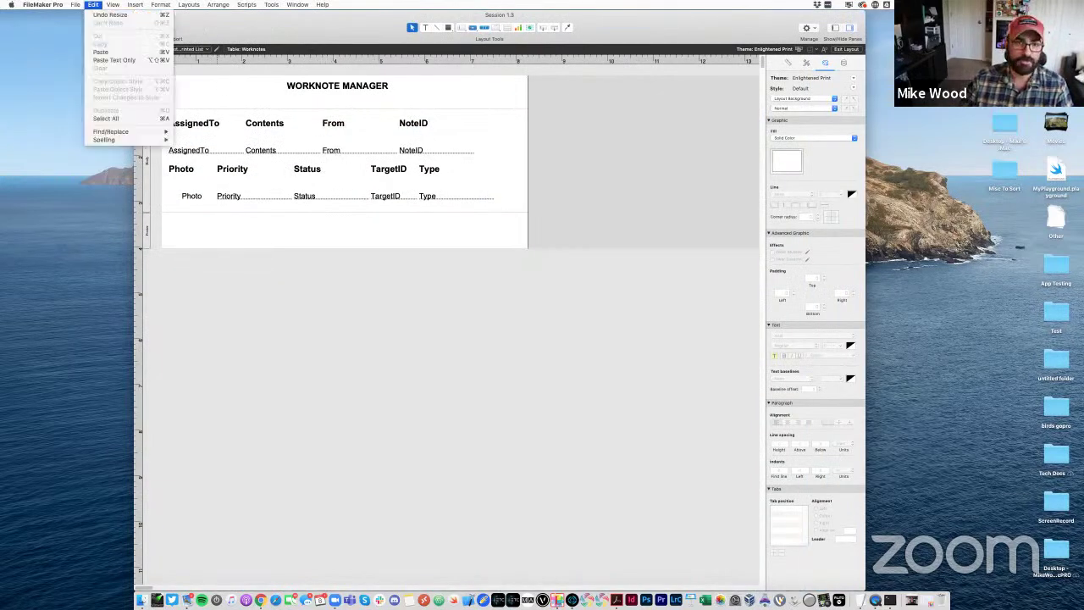
{"action": "left_click", "coordinate": [125, 189]}
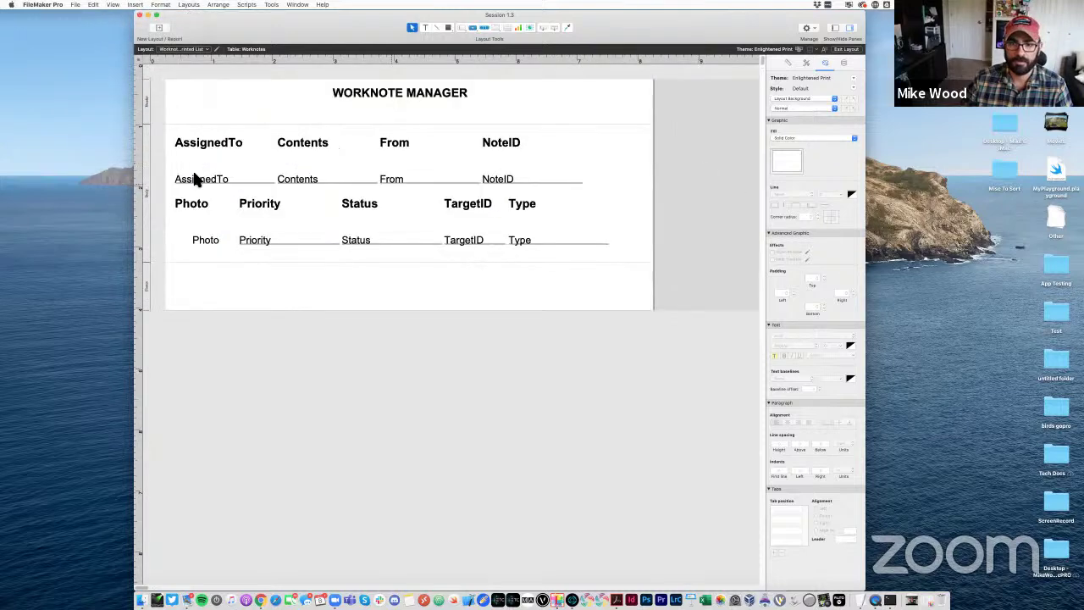
{"action": "left_click", "coordinate": [229, 149]}
{"action": "left_click", "coordinate": [319, 150]}
{"action": "left_click", "coordinate": [391, 150]}
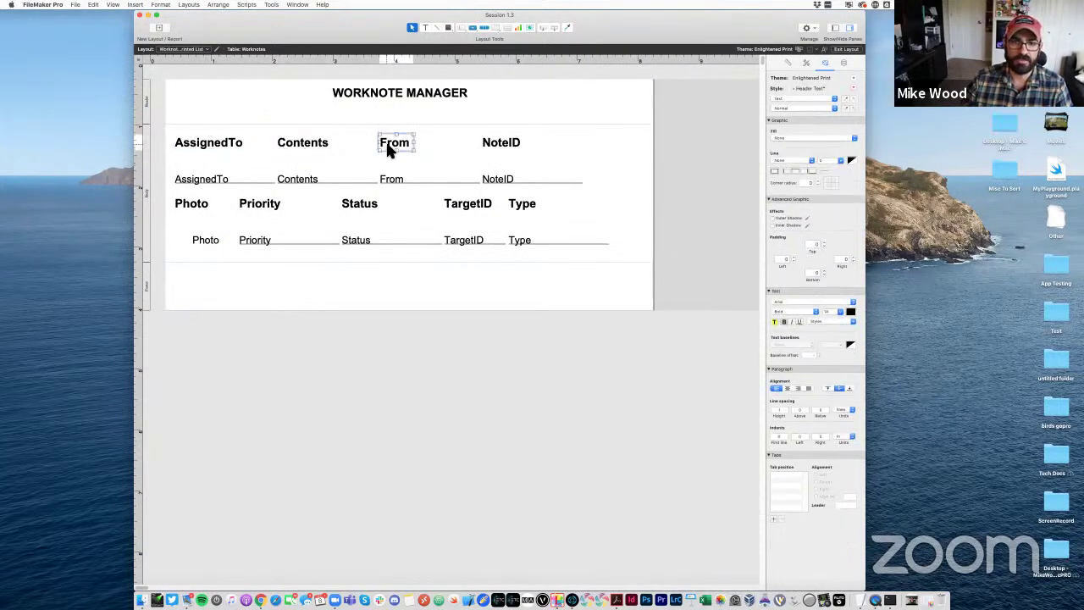
{"action": "left_click", "coordinate": [491, 149]}
{"action": "left_click", "coordinate": [395, 144]}
{"action": "left_click", "coordinate": [201, 148]}
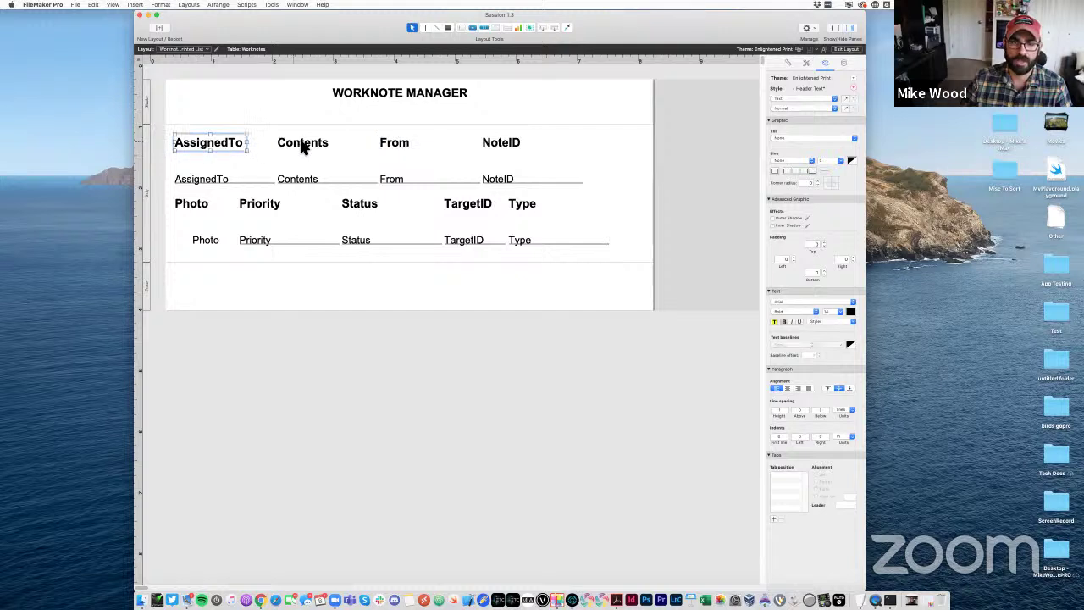
{"action": "left_click_drag", "start_coordinate": [212, 146], "coordinate": [214, 123]}
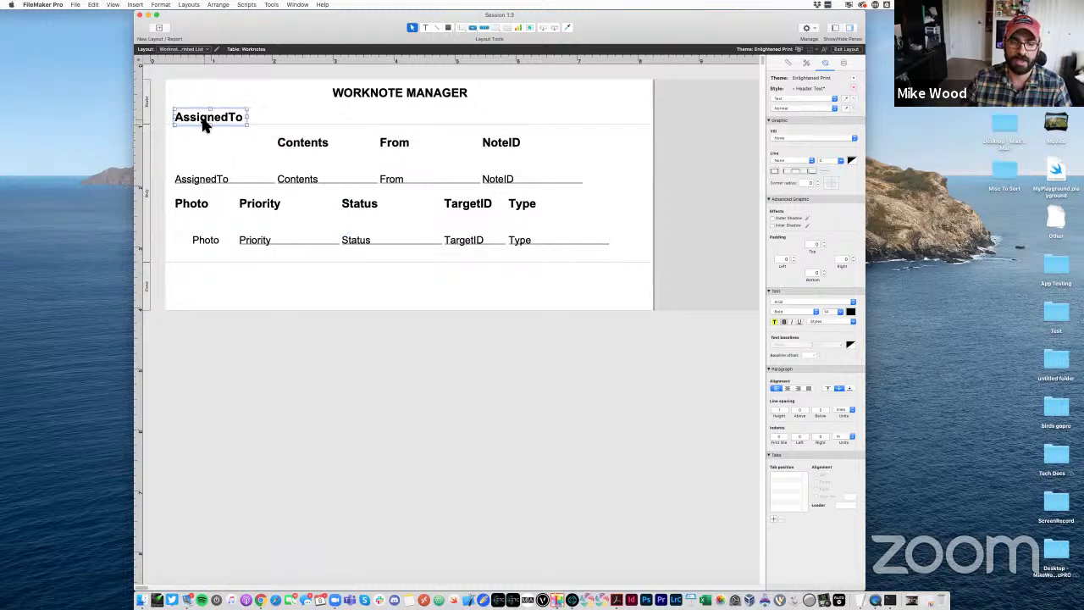
Set the AssignedTo label in the header to 10 pt text and rename it ID
{"action": "left_click", "coordinate": [828, 312]}
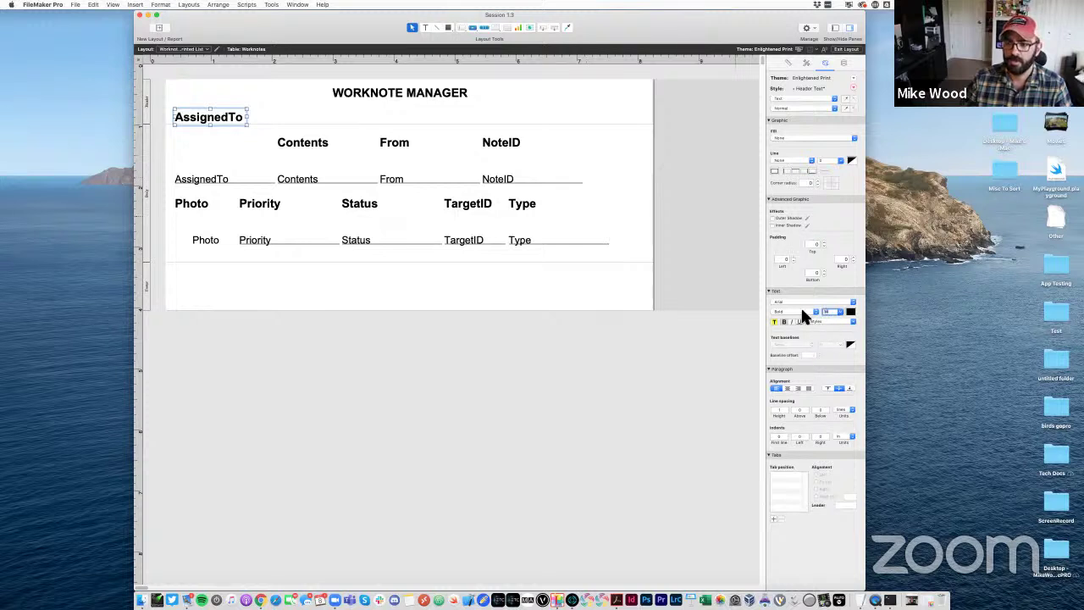
{"action": "type", "text": "10"}
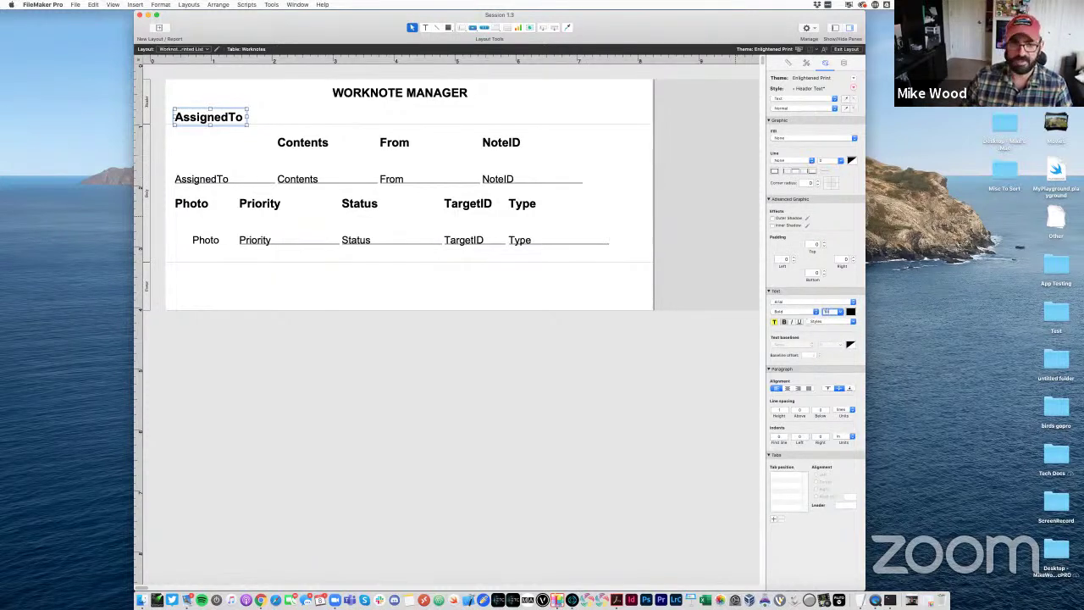
{"action": "key", "text": "Return"}
{"action": "double_click", "coordinate": [206, 117]}
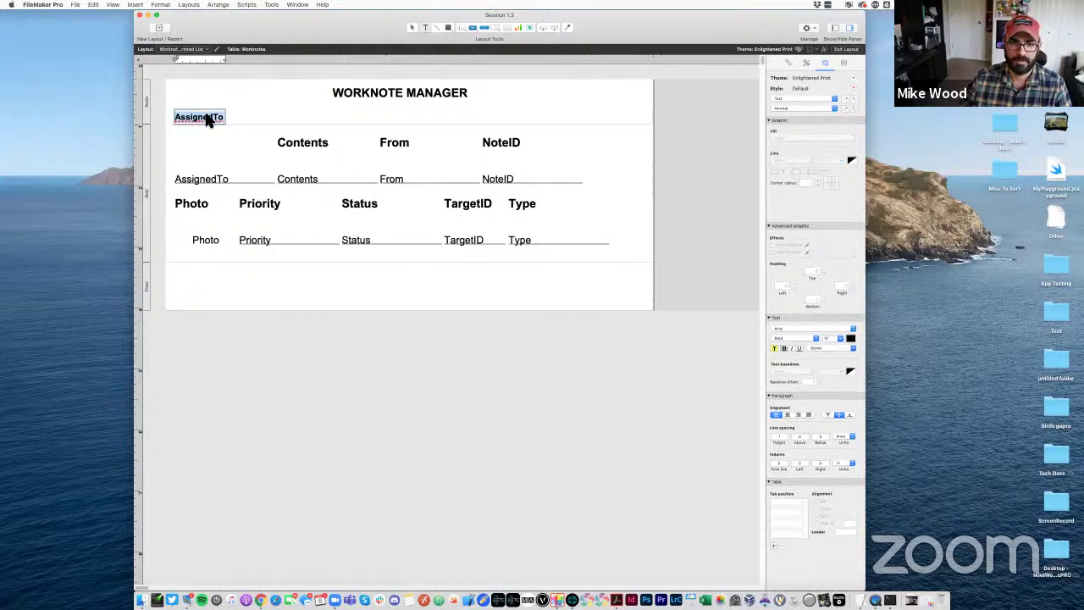
{"action": "type", "text": "ID"}
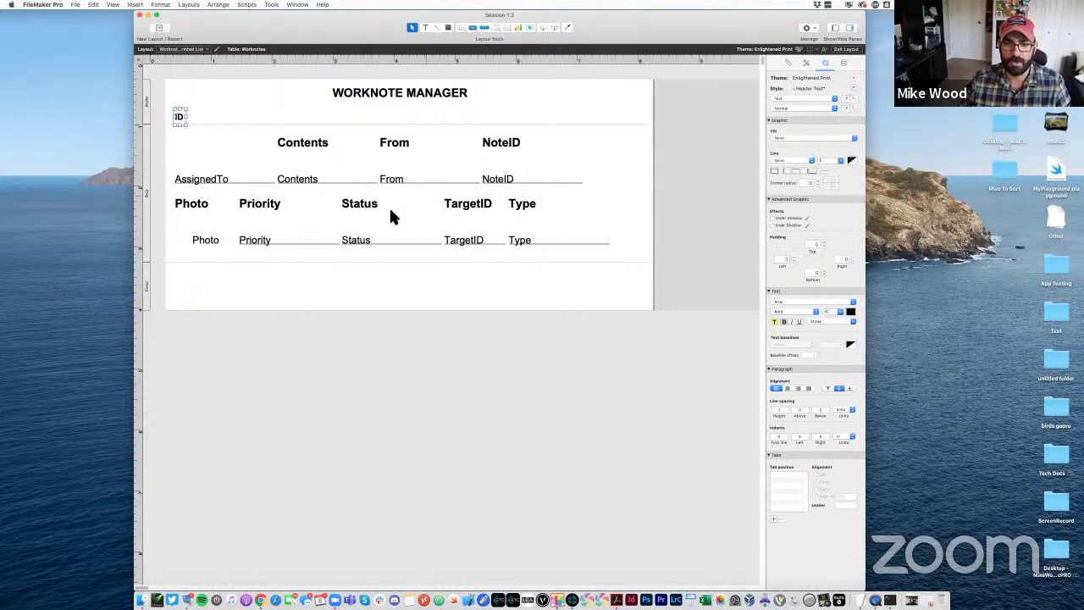
Move the NoteID field directly below the ID label, narrow it to roughly the label's width, and centre the label over it
{"action": "left_click_drag", "start_coordinate": [506, 180], "coordinate": [203, 139]}
{"action": "left_click_drag", "start_coordinate": [276, 141], "coordinate": [181, 121]}
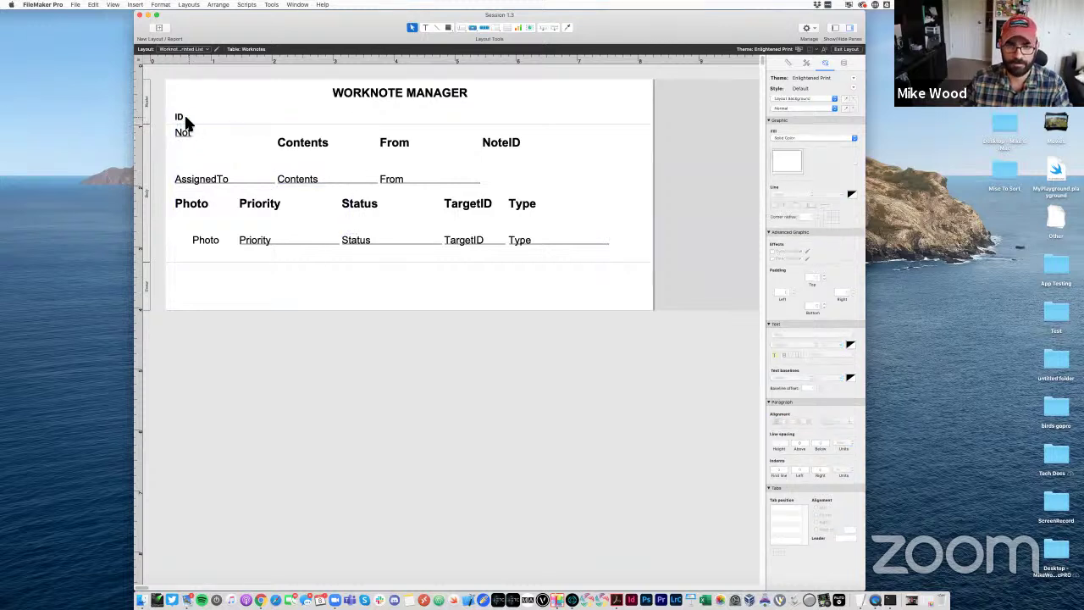
{"action": "left_click", "coordinate": [197, 146]}
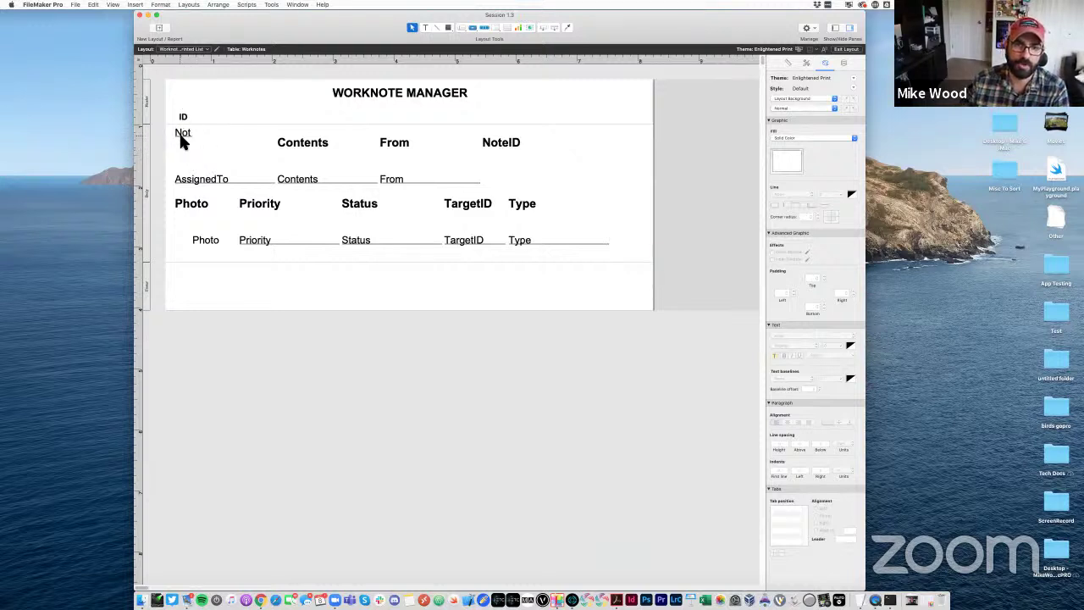
Try to align the ID label and the NoteID field along their vertical middles
{"action": "left_click", "coordinate": [190, 116]}
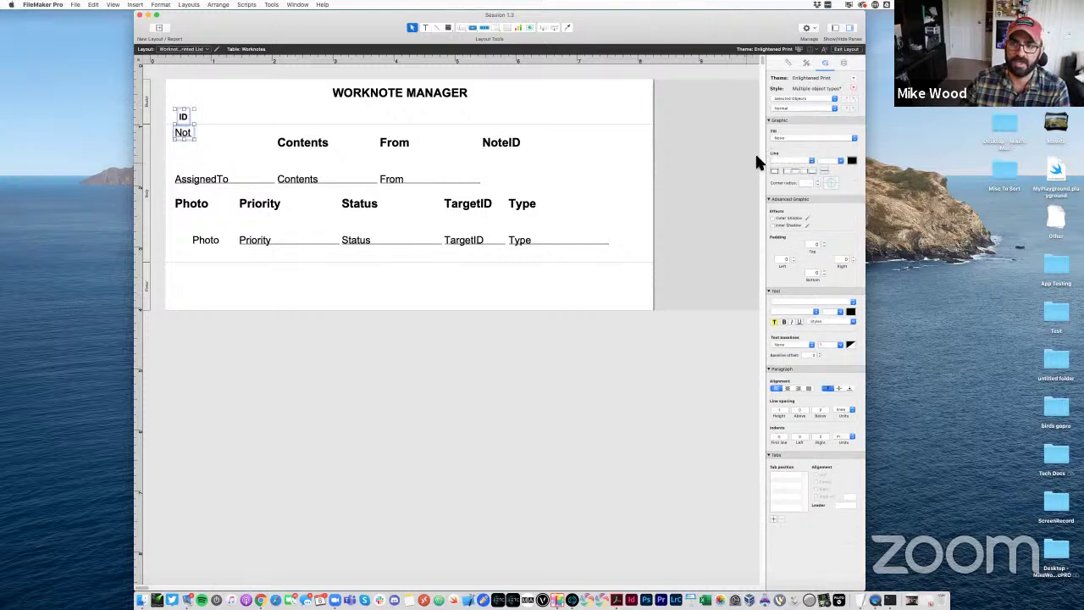
{"action": "left_click", "coordinate": [788, 63]}
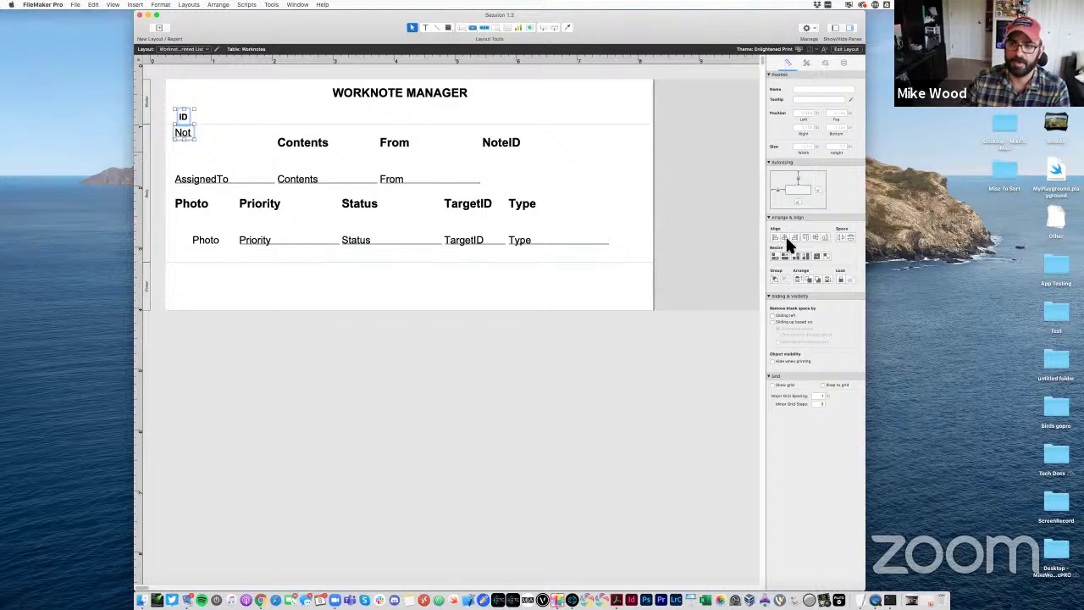
{"action": "left_click", "coordinate": [817, 238]}
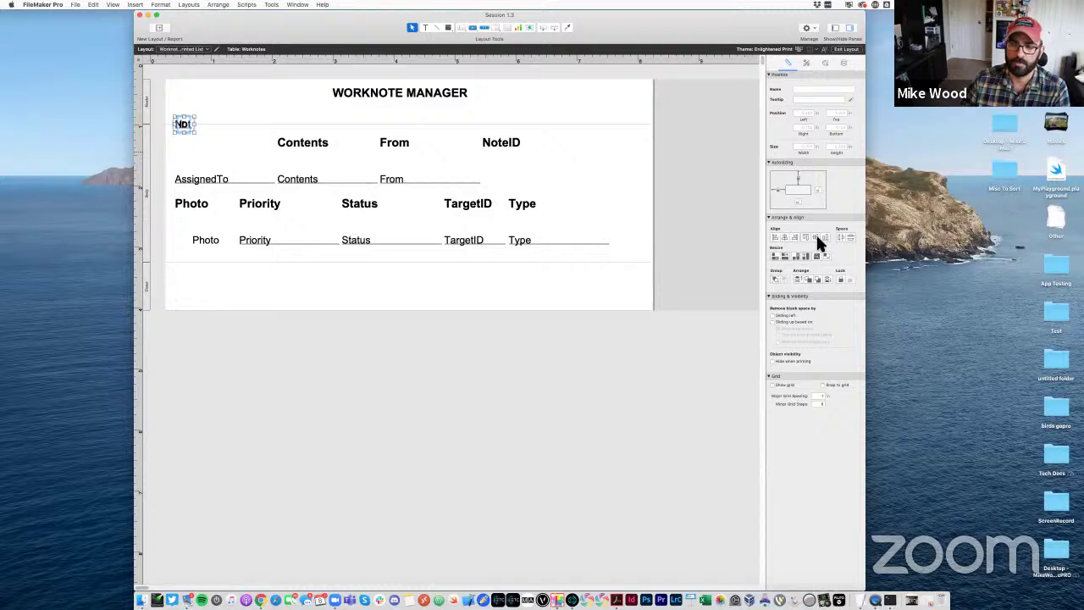
{"action": "key", "text": "super+z"}
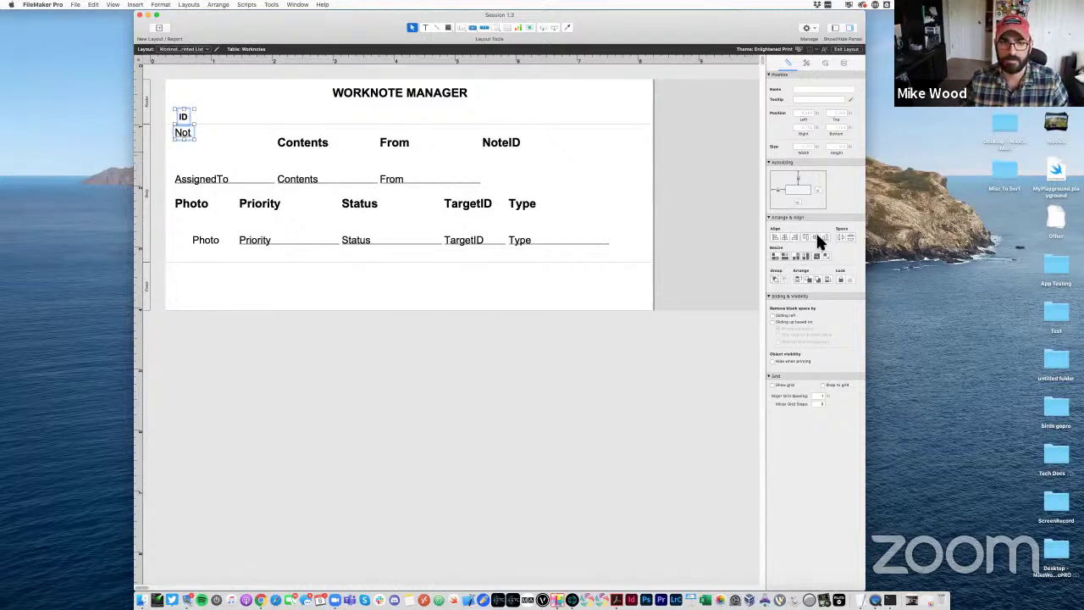
{"action": "left_click", "coordinate": [327, 363]}
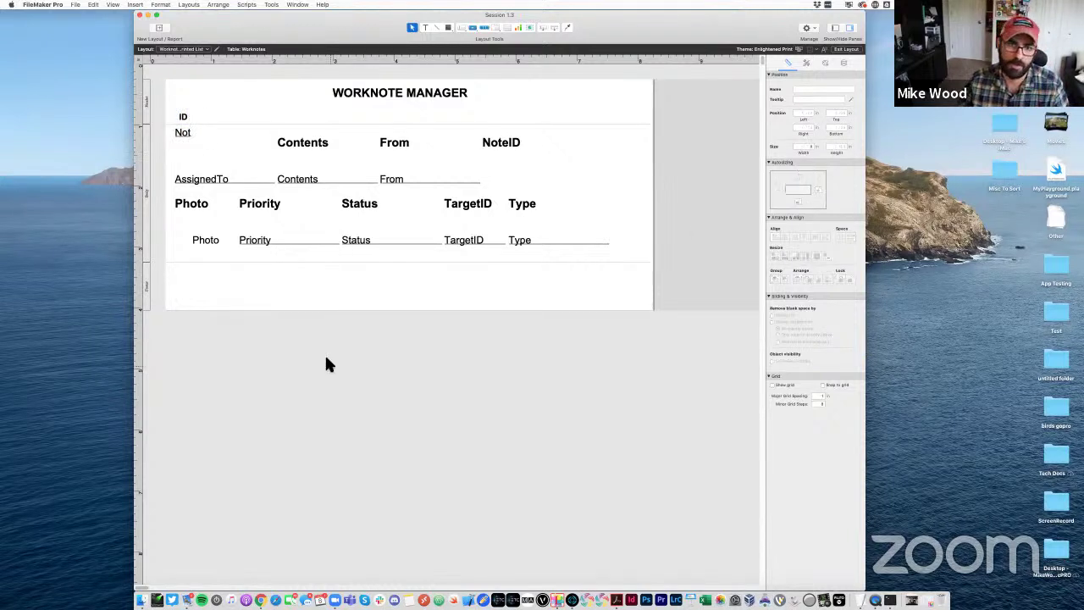
Nudge the ID label and the NoteID field slightly upward at the boundary between header and body
{"action": "left_click", "coordinate": [183, 118]}
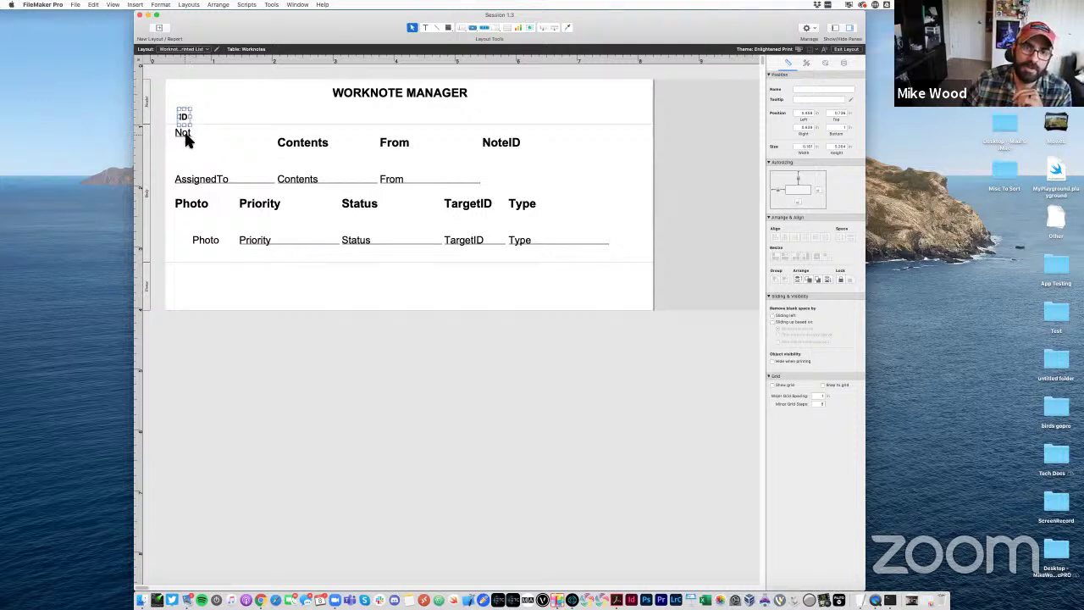
{"action": "left_click", "coordinate": [808, 64]}
{"action": "left_click", "coordinate": [825, 64]}
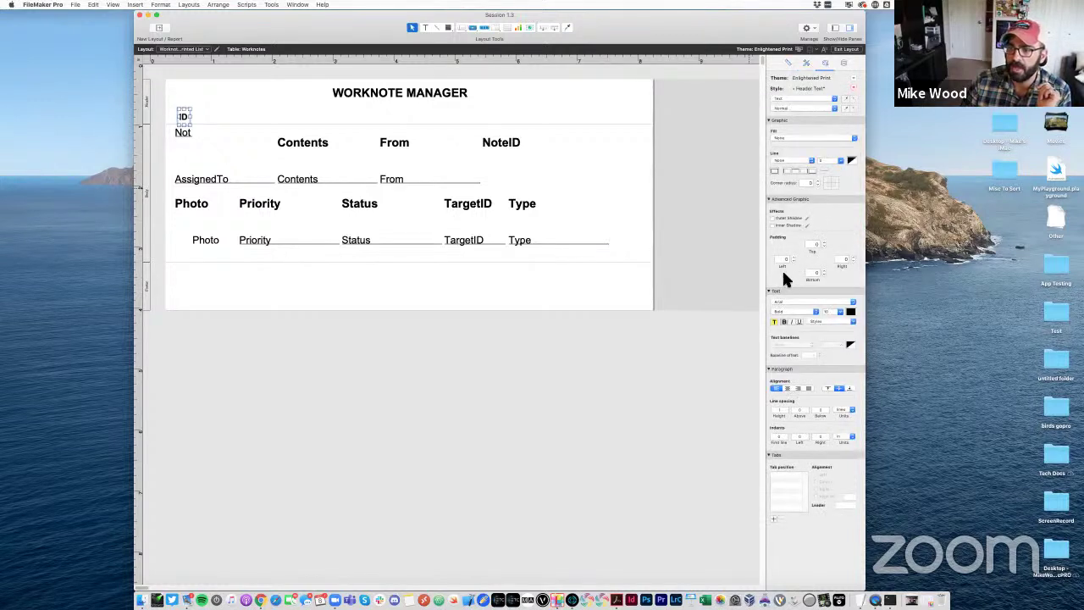
{"action": "mouse_move", "coordinate": [183, 127]}
{"action": "left_mouse_down"}
{"action": "mouse_move", "coordinate": [186, 116]}
{"action": "mouse_move", "coordinate": [186, 138]}
{"action": "mouse_move", "coordinate": [199, 138]}
{"action": "left_mouse_up"}
{"action": "left_click", "coordinate": [192, 112]}
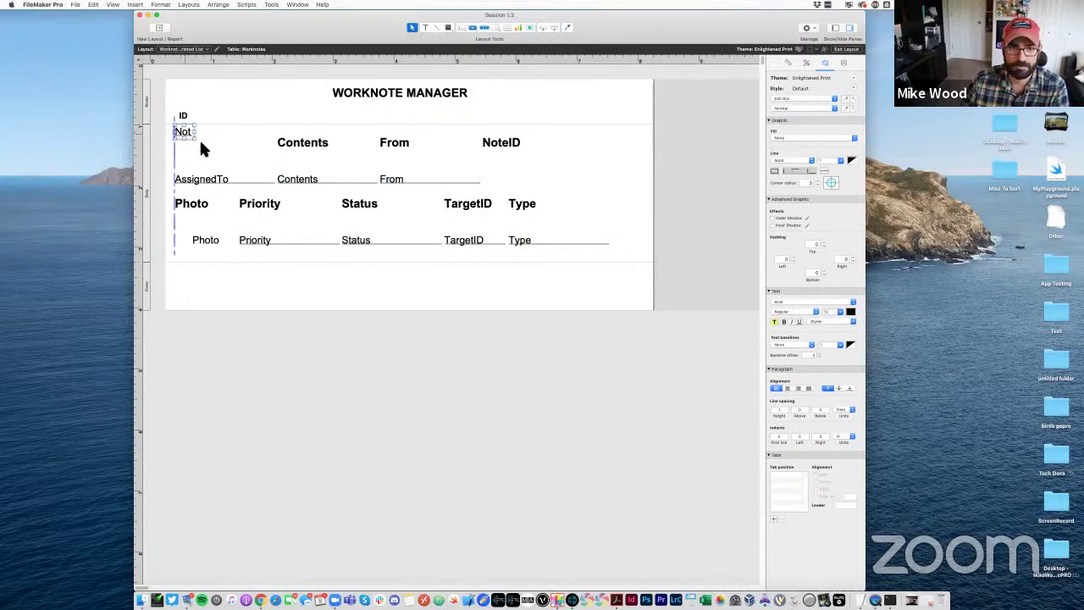
{"action": "left_click", "coordinate": [206, 138]}
Move the old Contents and From labels down and to the right, clearing the upper part of the body
{"action": "left_click_drag", "start_coordinate": [294, 147], "coordinate": [314, 164]}
{"action": "left_click", "coordinate": [240, 152]}
{"action": "left_click_drag", "start_coordinate": [398, 150], "coordinate": [584, 172]}
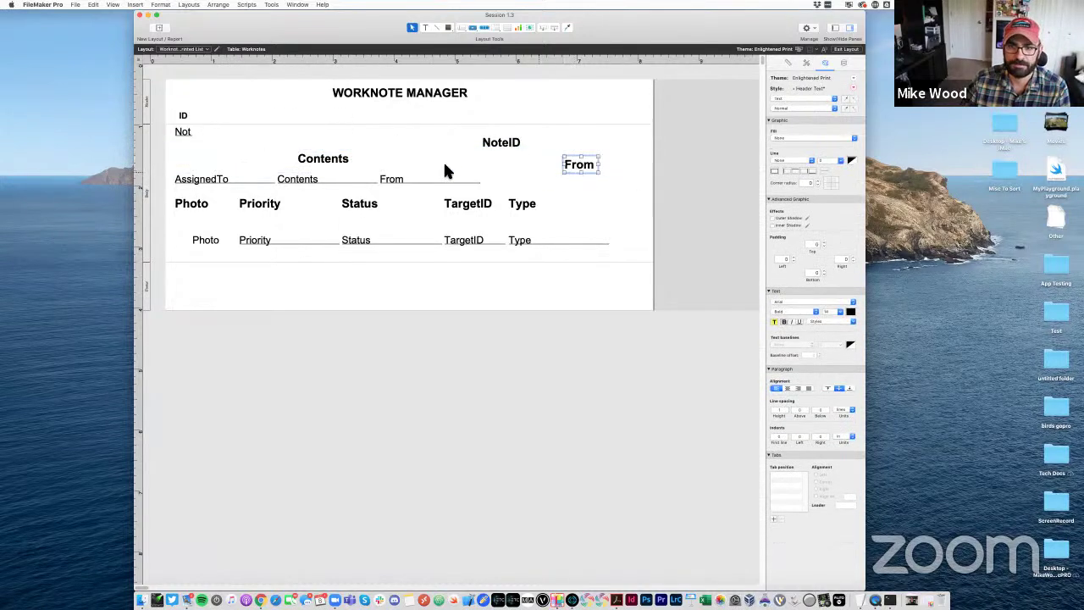
{"action": "left_click", "coordinate": [446, 169]}
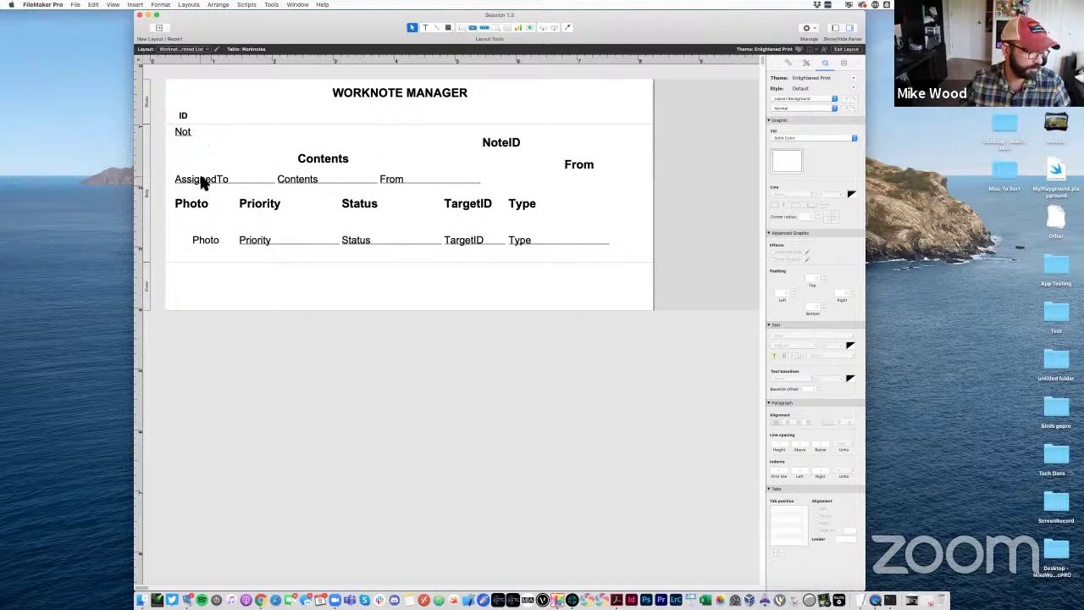
Centre the NoteID field's text horizontally and vertically, and move the old NoteID label off the page
{"action": "left_click", "coordinate": [191, 132]}
{"action": "left_click", "coordinate": [839, 388]}
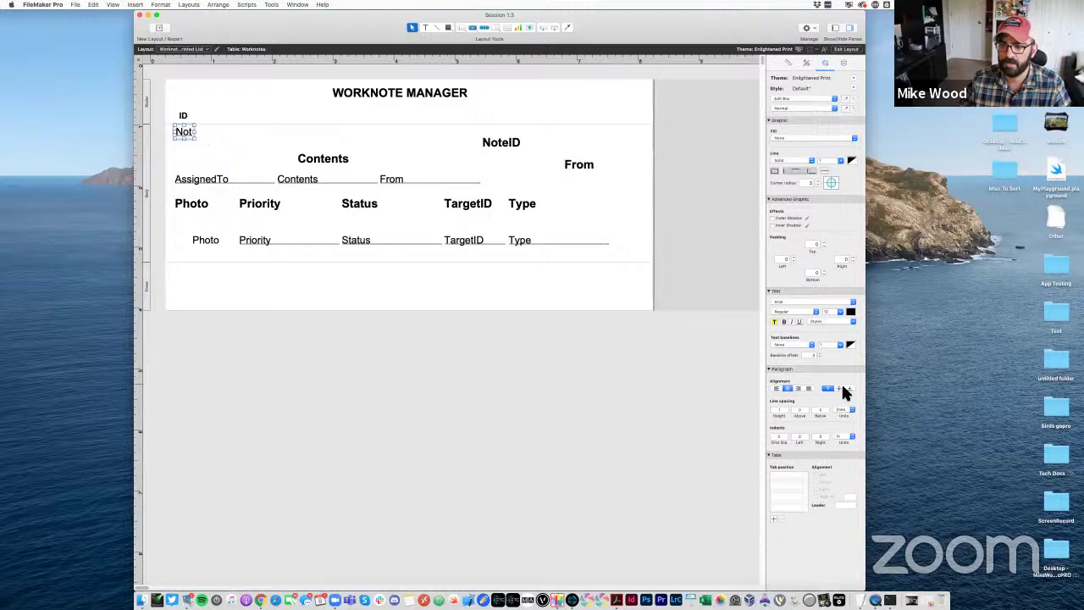
{"action": "left_click_drag", "start_coordinate": [507, 144], "coordinate": [691, 161]}
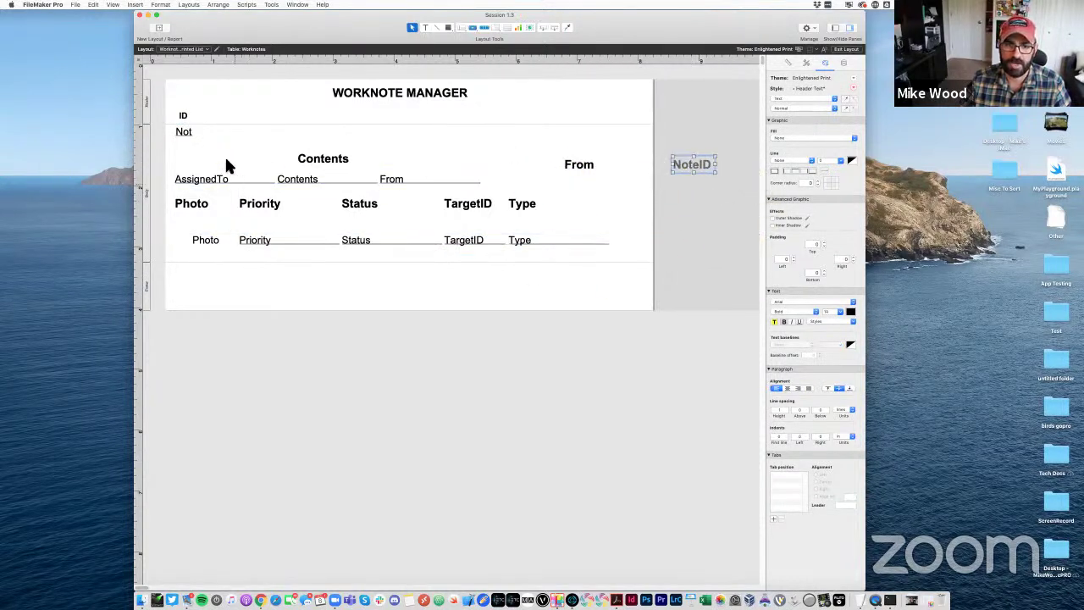
Duplicate the ID label and NoteID field to the right of the originals, widen both copies, and centre the label text
{"action": "left_click", "coordinate": [193, 124]}
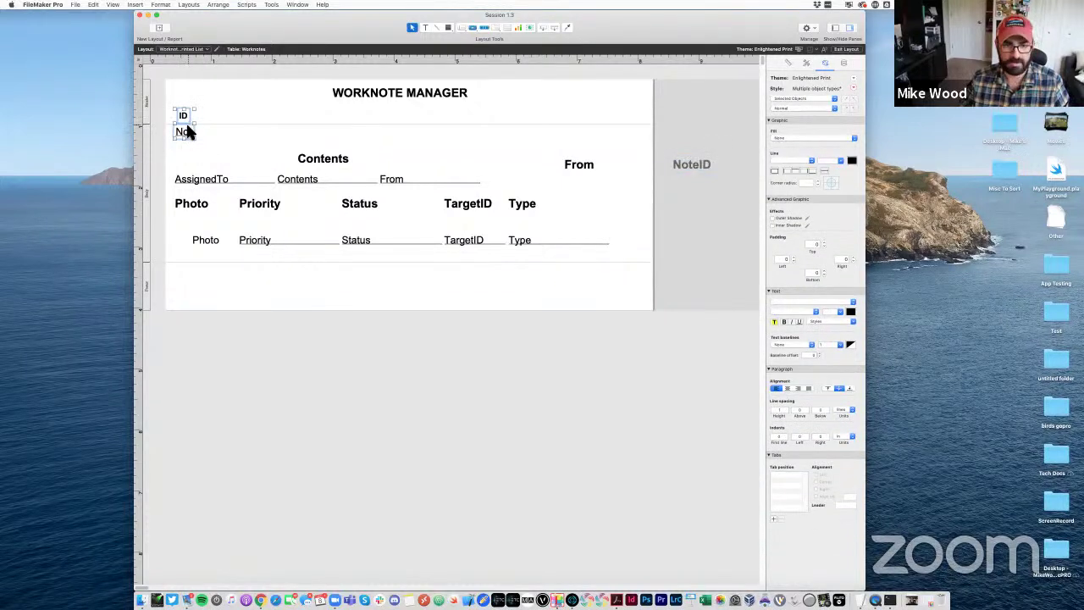
{"action": "left_click_drag", "start_coordinate": [186, 133], "coordinate": [307, 128]}
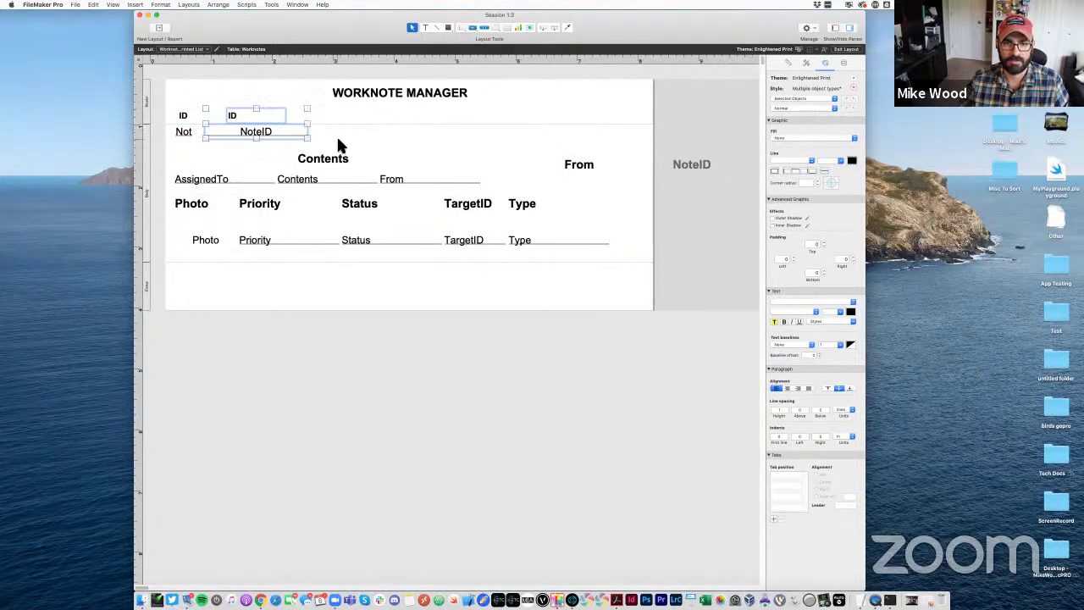
{"action": "left_click", "coordinate": [788, 388]}
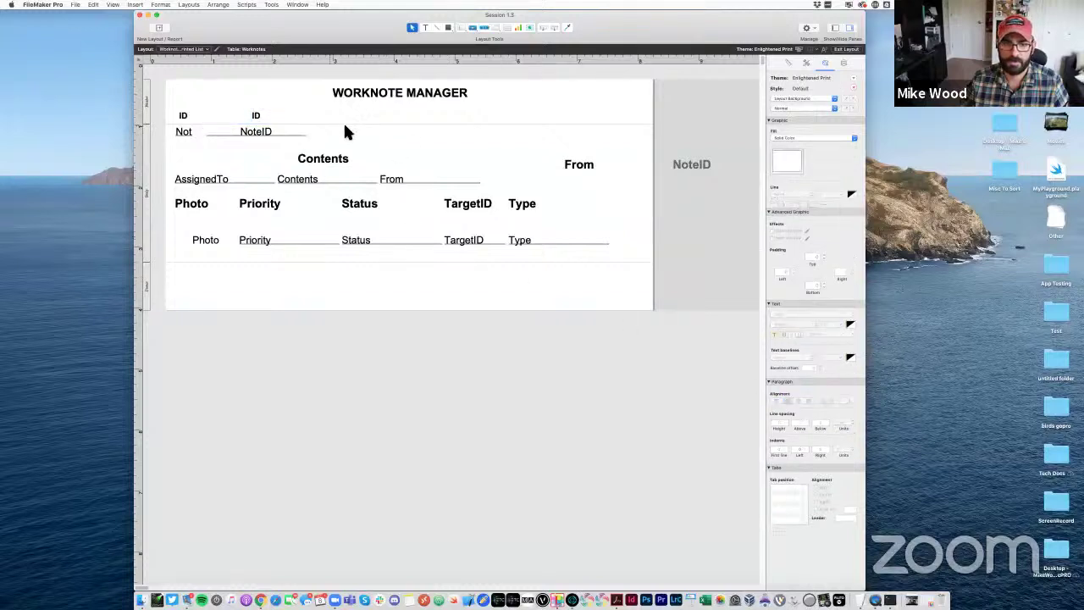
Rename the copied ID label CONTENTS, widen the field below it, and recentre the label over that field
{"action": "double_click", "coordinate": [258, 120]}
{"action": "type", "text": "C"}
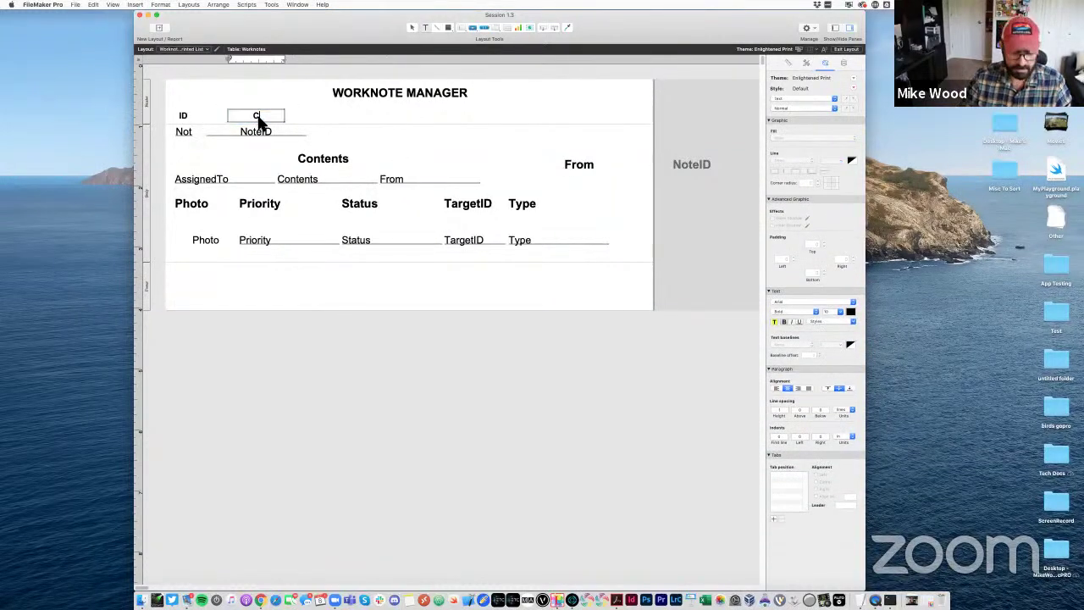
{"action": "type", "text": "NTS"}
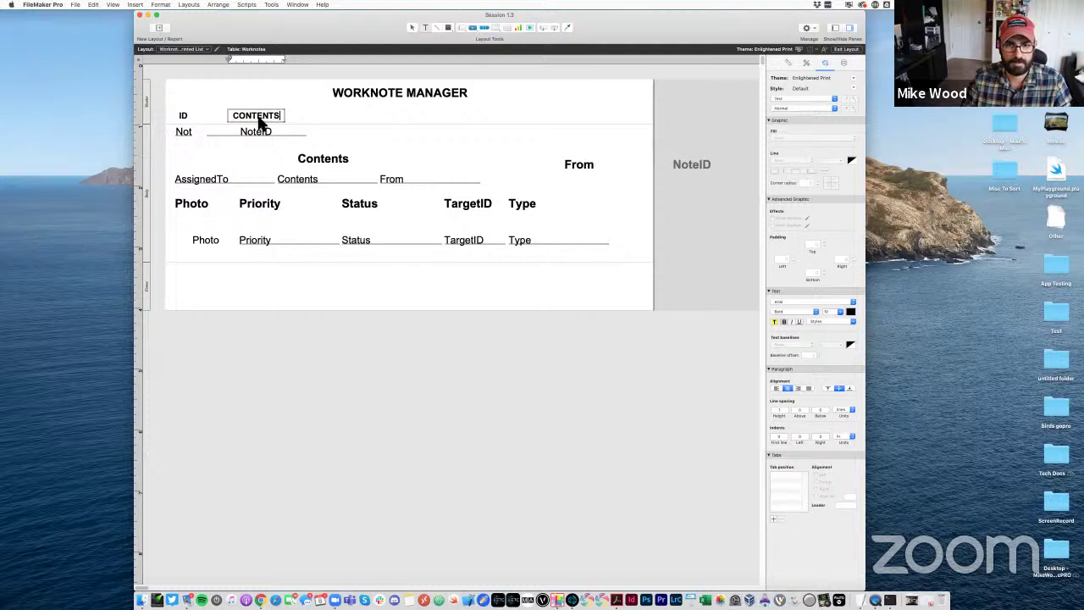
{"action": "left_click", "coordinate": [269, 131]}
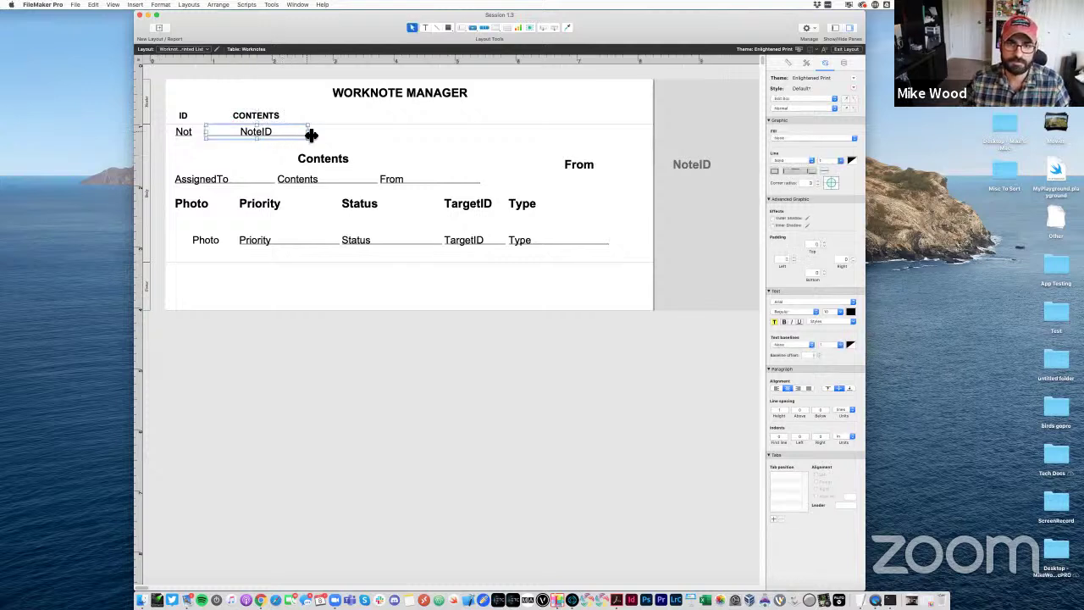
{"action": "left_click_drag", "start_coordinate": [307, 133], "coordinate": [288, 116]}
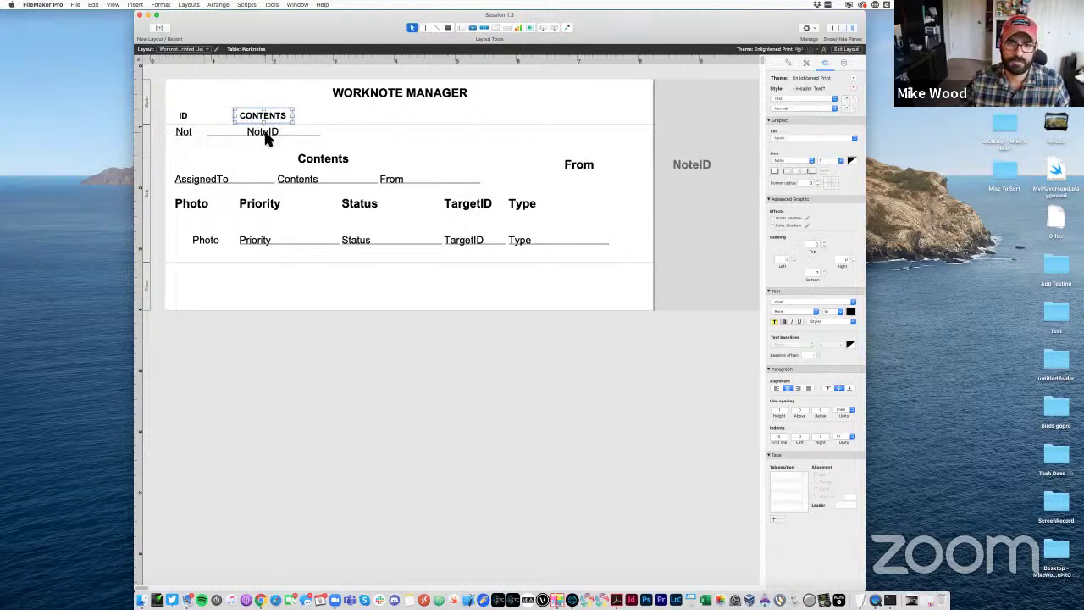
Assign the Contents field to the box below CONTENTS and delete the old Contents label, Contents field and NoteID label
{"action": "double_click", "coordinate": [265, 134]}
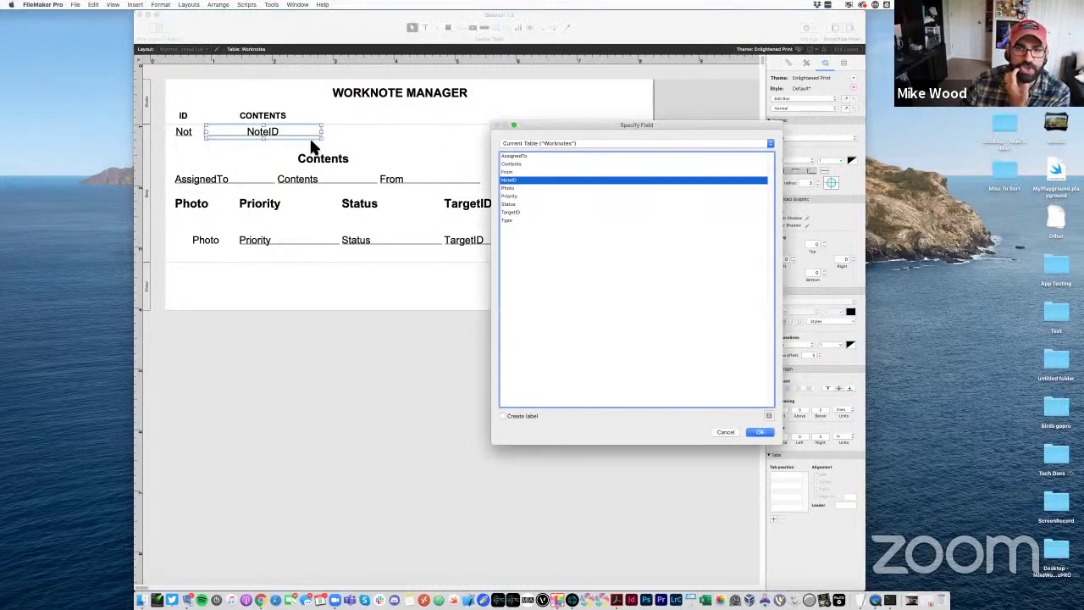
{"action": "double_click", "coordinate": [521, 164]}
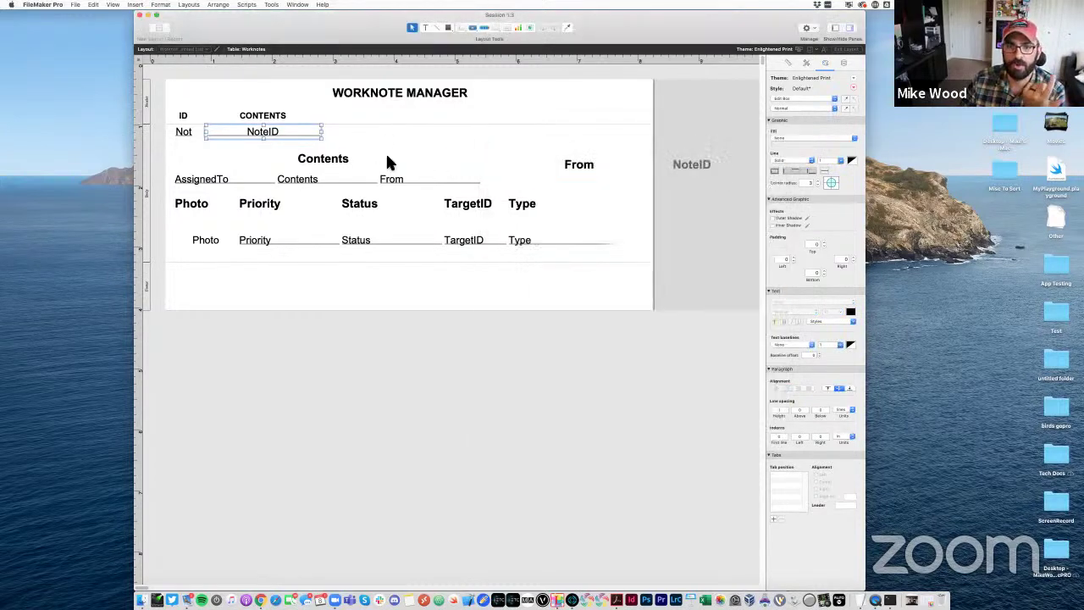
{"action": "left_click", "coordinate": [351, 158]}
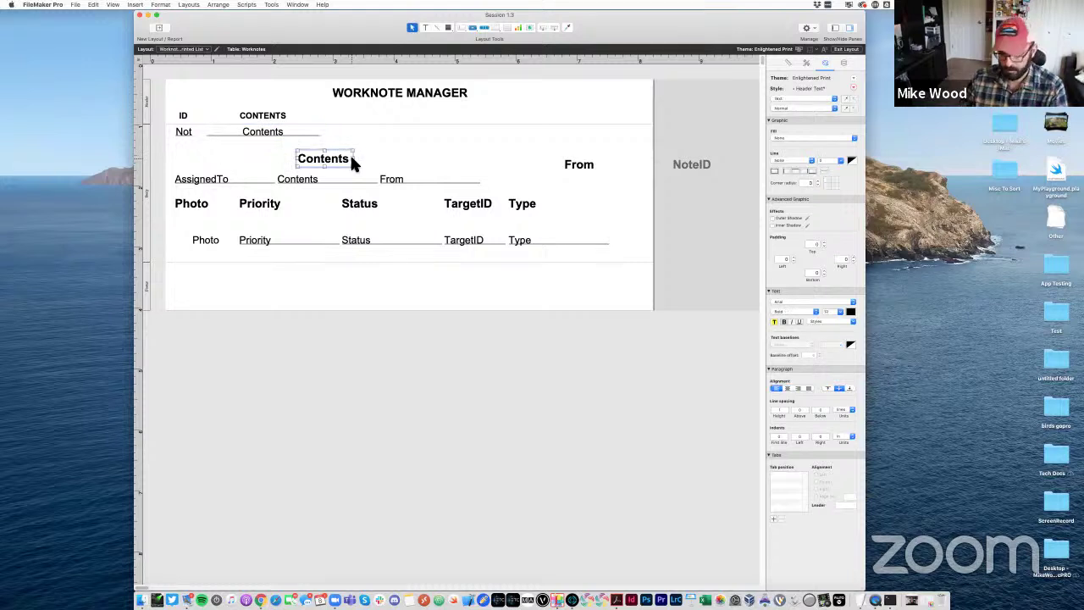
{"action": "key", "text": "Delete"}
{"action": "left_click", "coordinate": [323, 182]}
{"action": "key", "text": "Delete"}
{"action": "left_click", "coordinate": [678, 162]}
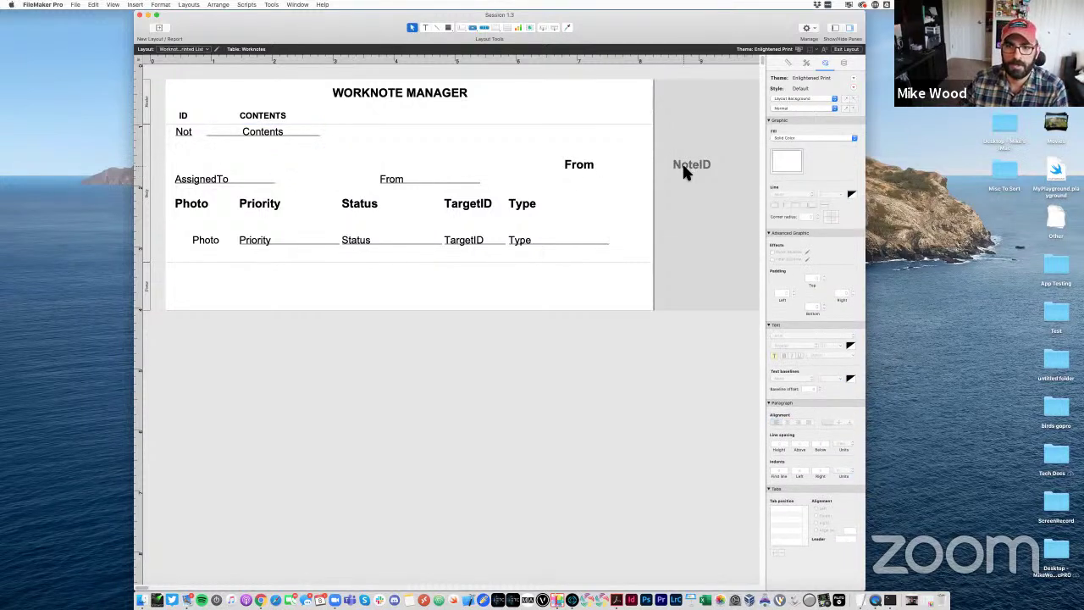
{"action": "key", "text": "Delete"}
Duplicate the CONTENTS label and its field immediately to the right, and rename the copied label FROM
{"action": "left_click", "coordinate": [263, 128]}
{"action": "left_click", "coordinate": [262, 119], "text": "shift"}
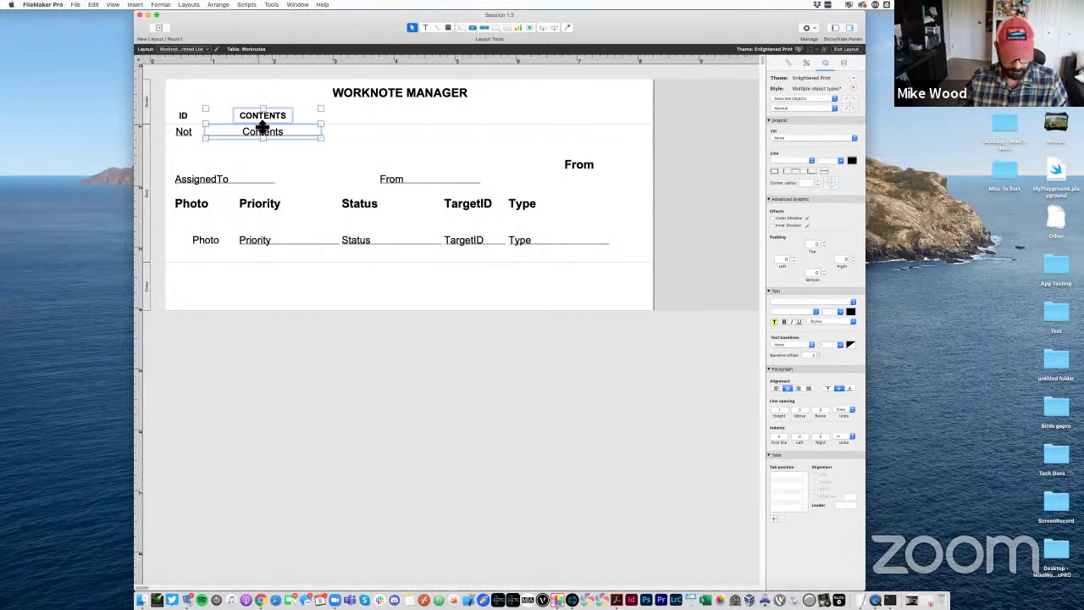
{"action": "key", "text": "super+c"}
{"action": "key", "text": "super+v"}
{"action": "left_click_drag", "start_coordinate": [275, 141], "coordinate": [383, 140]}
{"action": "left_click", "coordinate": [383, 118]}
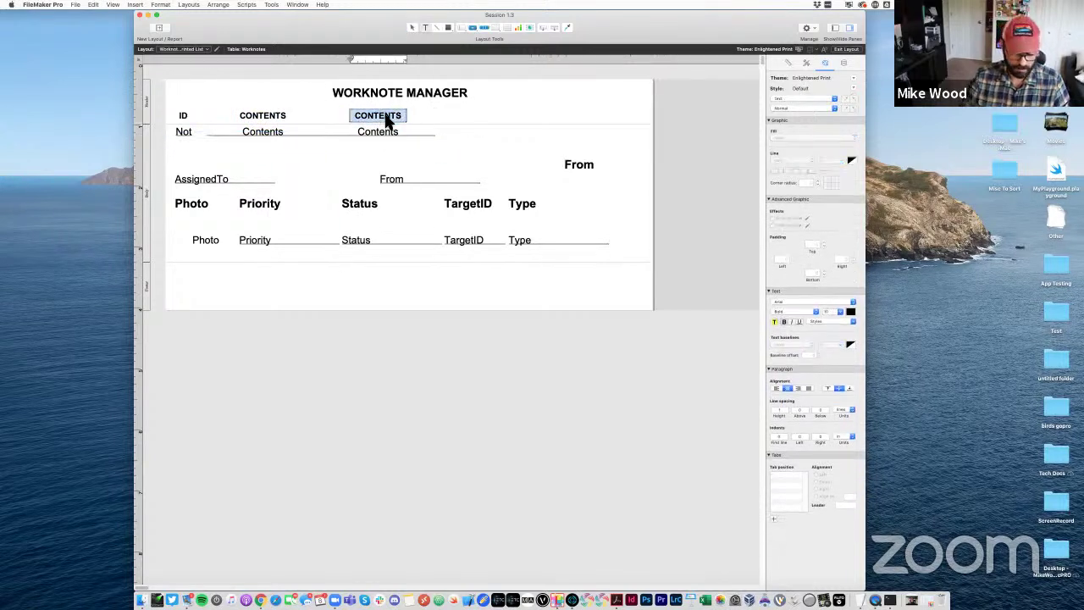
{"action": "type", "text": "FROM"}
Assign the From field to the box below FROM and delete the old From field and label
{"action": "double_click", "coordinate": [378, 136]}
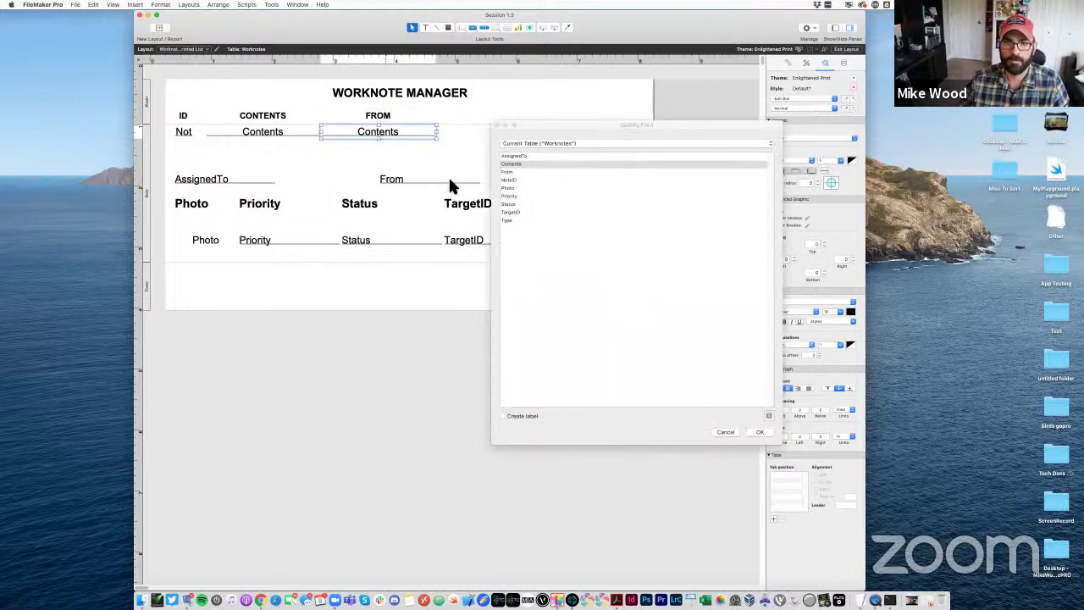
{"action": "left_click", "coordinate": [513, 174]}
{"action": "double_click", "coordinate": [513, 175]}
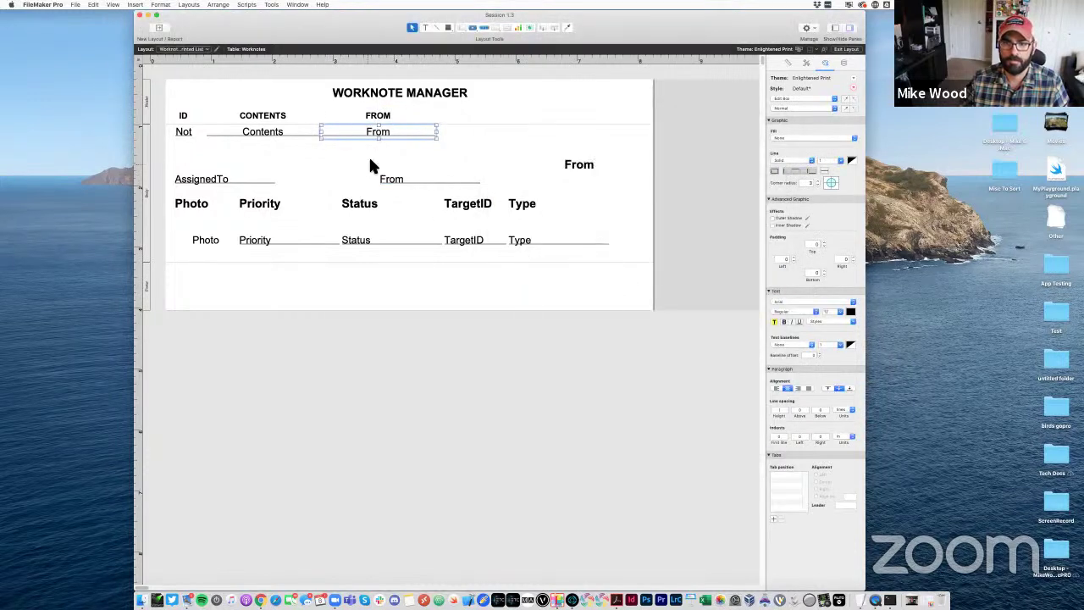
{"action": "left_click", "coordinate": [412, 176]}
{"action": "key", "text": "Delete"}
{"action": "left_click", "coordinate": [579, 167]}
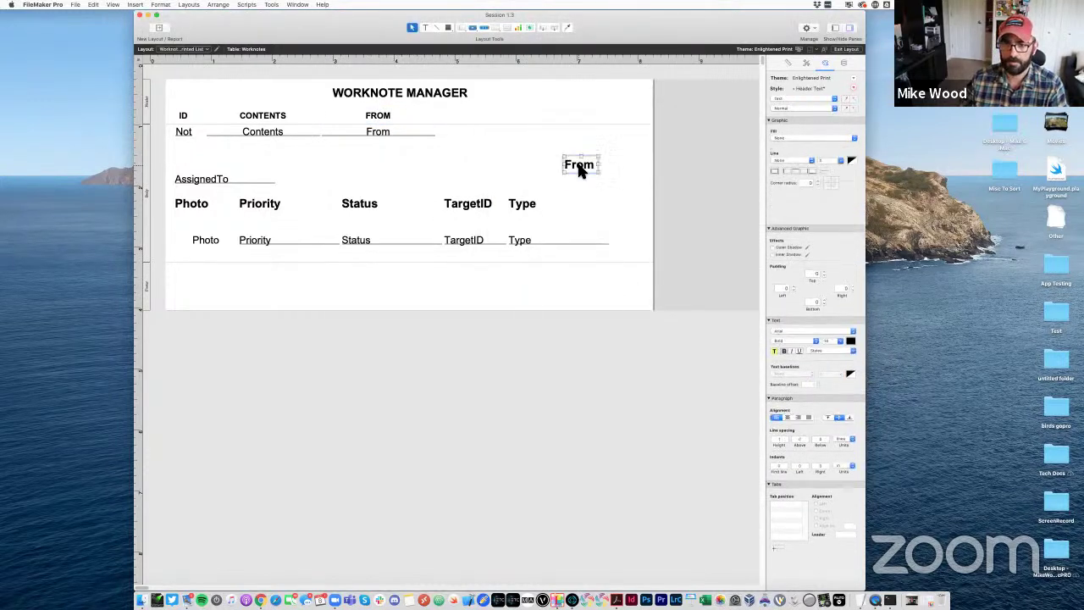
{"action": "key", "text": "Delete"}
Duplicate the FROM label and its field immediately to the right and assign the AssignedTo field to the copied box
{"action": "left_click", "coordinate": [385, 134]}
{"action": "left_click", "coordinate": [380, 113], "text": "shift"}
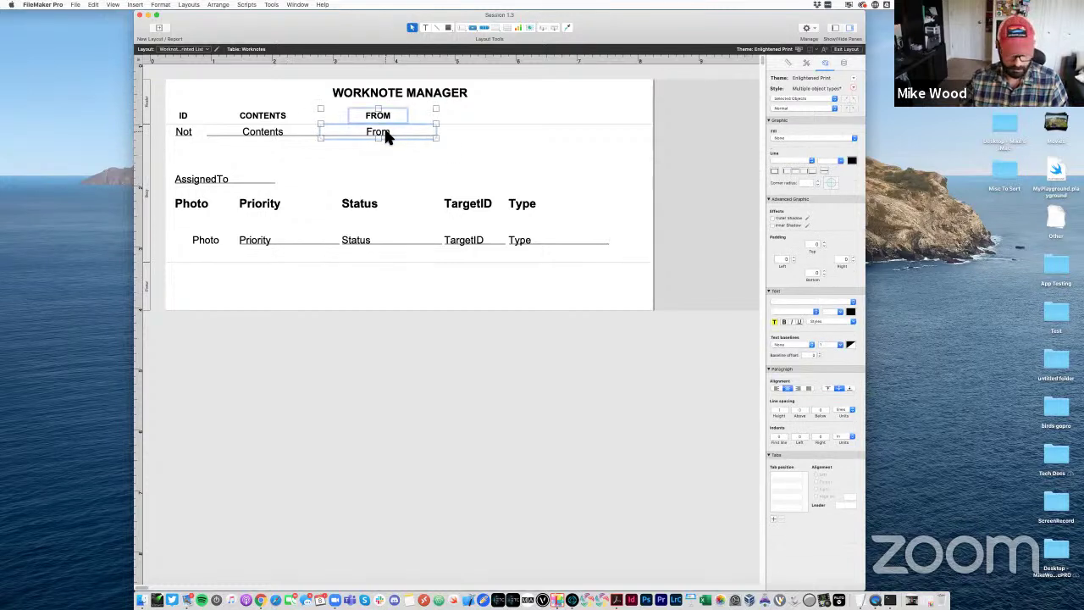
{"action": "left_click_drag", "start_coordinate": [387, 138], "coordinate": [518, 136]}
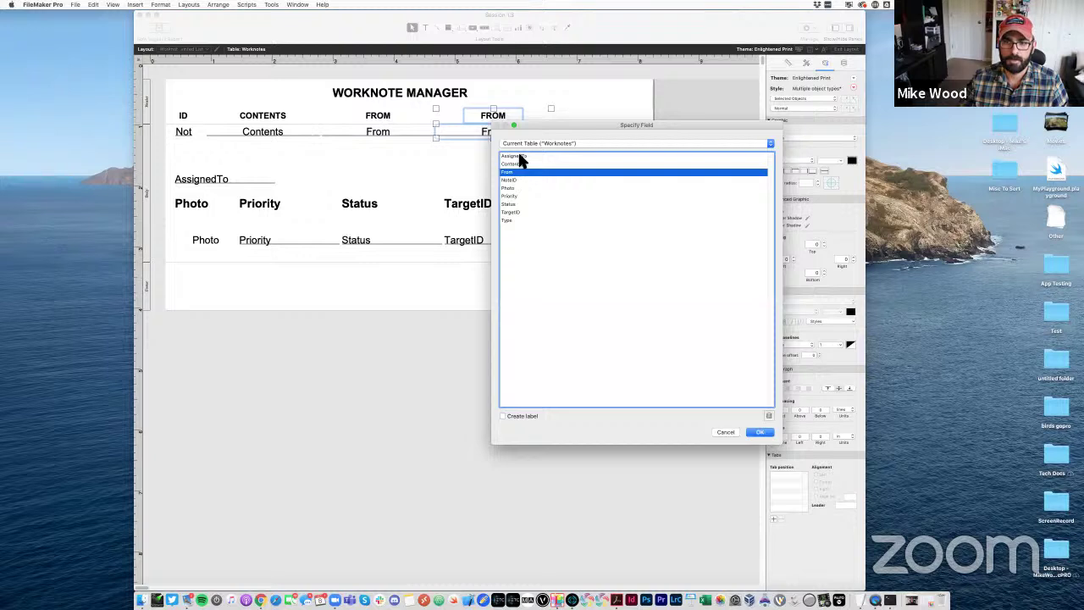
{"action": "left_click", "coordinate": [514, 156]}
{"action": "key", "text": "Return"}
Rename the copied FROM label above the AssignedTo field TO
{"action": "left_click", "coordinate": [491, 116]}
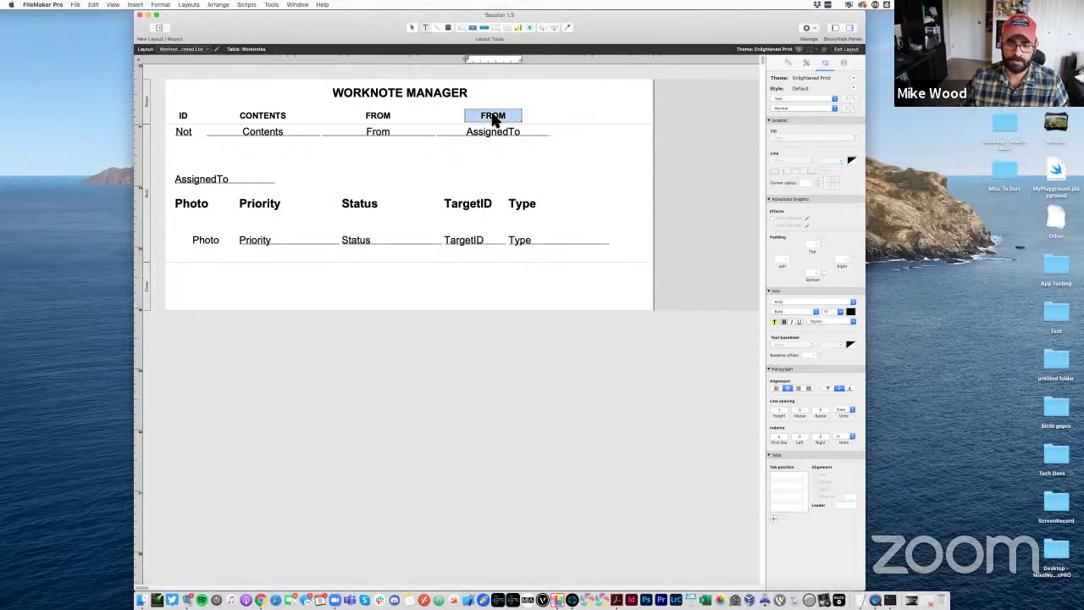
{"action": "key", "text": "BackSpace"}
{"action": "key", "text": "Escape"}
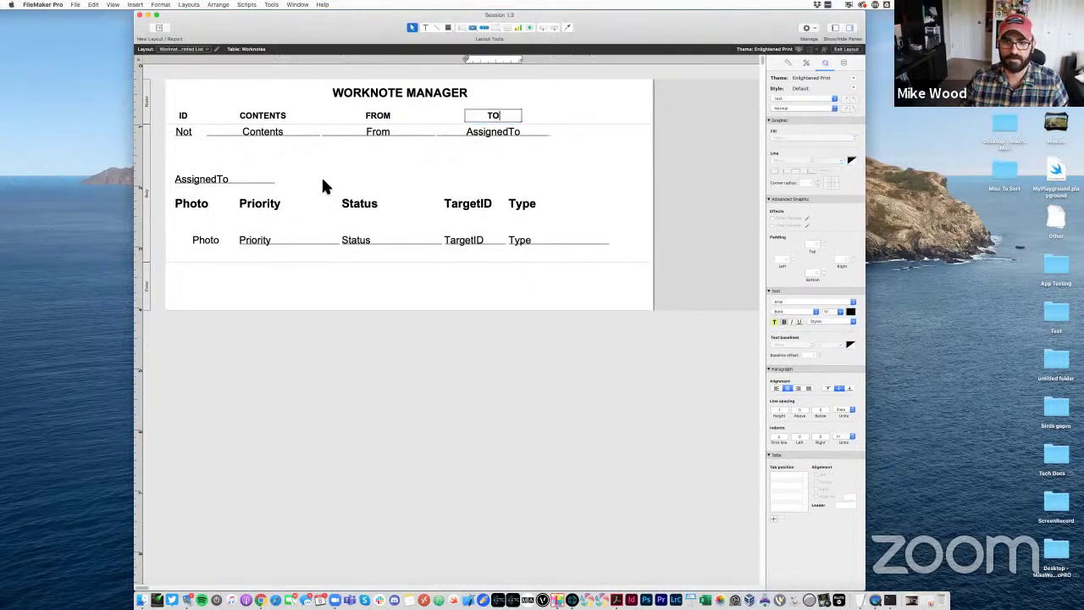
{"action": "left_click", "coordinate": [441, 171]}
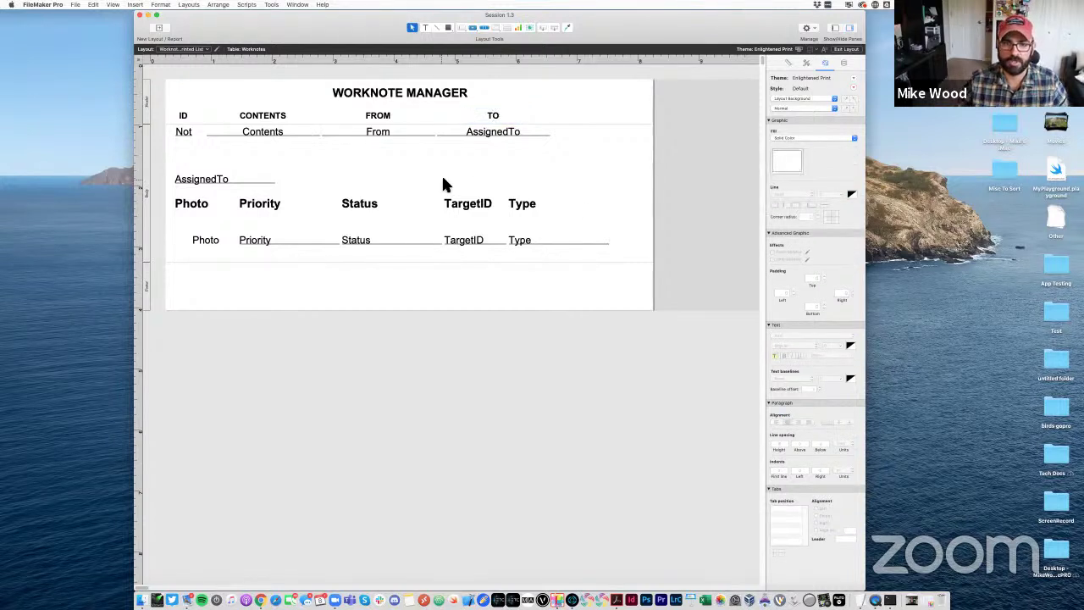
Set the text size of the four fields directly below the column labels to 10 pt and narrow them together
{"action": "left_click_drag", "start_coordinate": [542, 150], "coordinate": [203, 142]}
{"action": "left_click", "coordinate": [831, 311]}
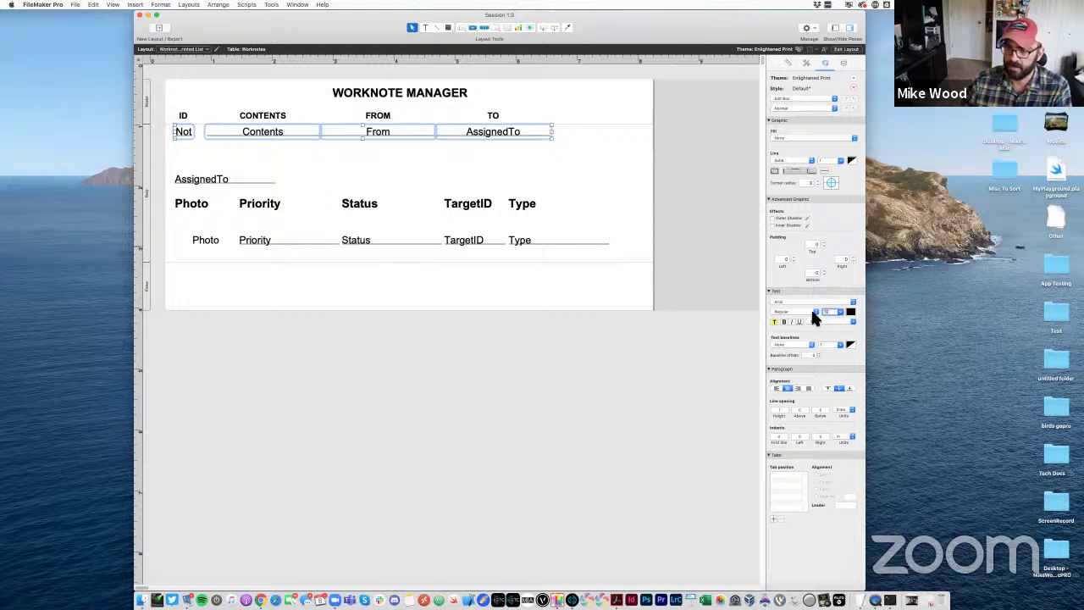
{"action": "key", "text": "Return"}
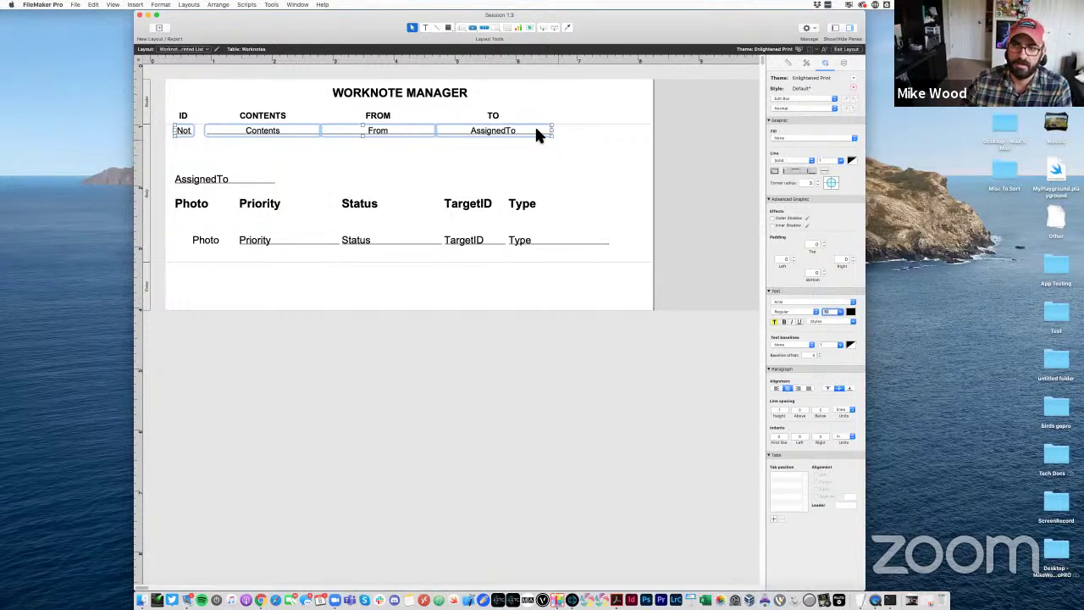
{"action": "left_click_drag", "start_coordinate": [555, 133], "coordinate": [457, 133]}
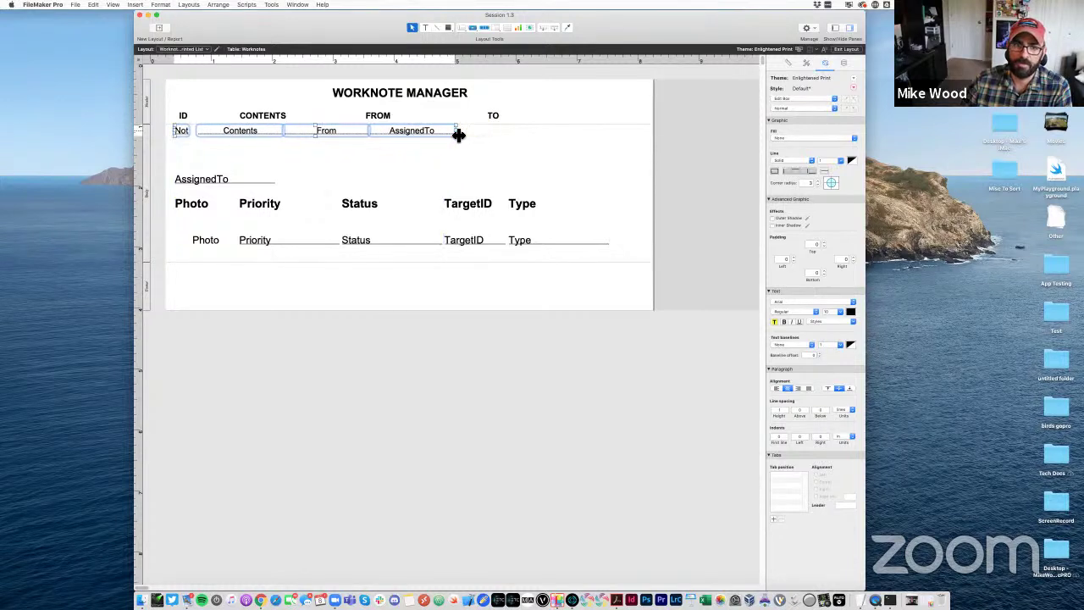
Shift the ID label and field to the page's left edge, and centre CONTENTS over its field close beside them
{"action": "left_click", "coordinate": [381, 175]}
{"action": "left_click_drag", "start_coordinate": [196, 150], "coordinate": [174, 118]}
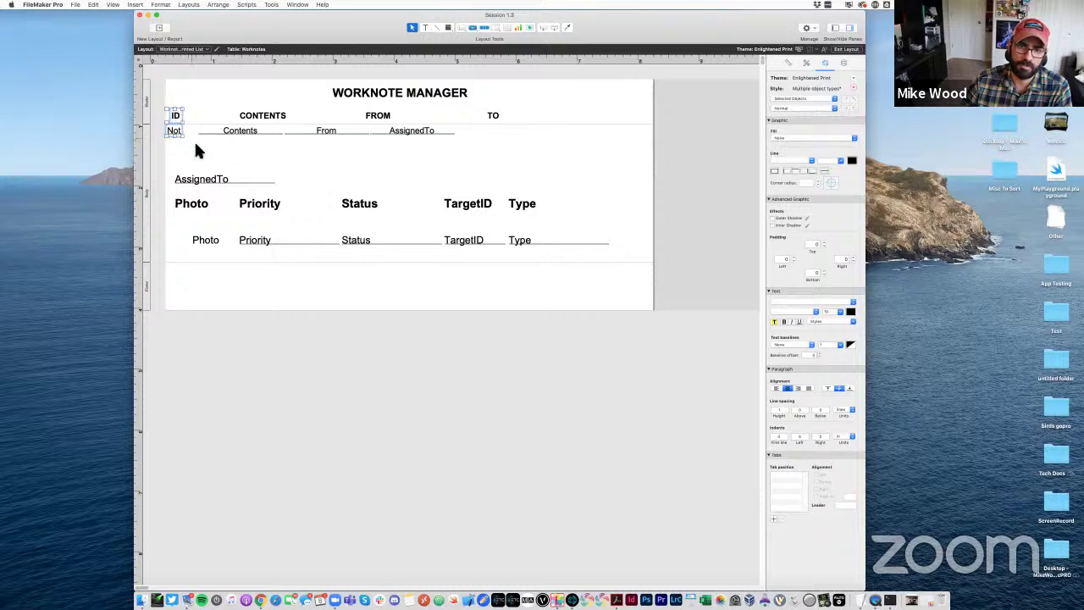
{"action": "left_click", "coordinate": [273, 159]}
{"action": "left_click_drag", "start_coordinate": [259, 123], "coordinate": [230, 113]}
{"action": "left_click", "coordinate": [237, 123]}
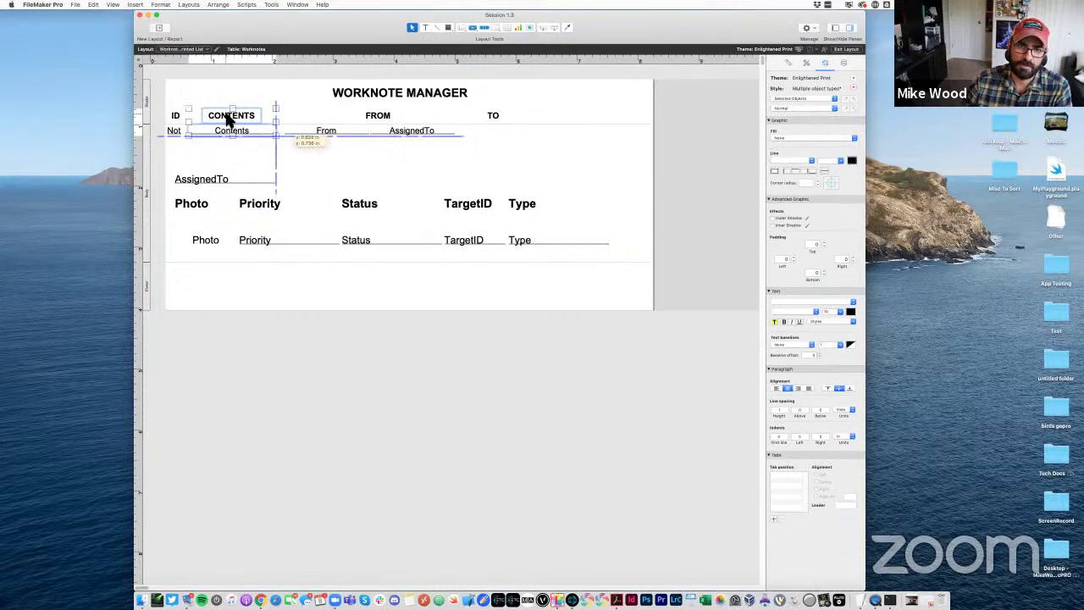
Centre the FROM label over the From field and the TO label over the AssignedTo field
{"action": "left_click", "coordinate": [317, 148]}
{"action": "left_click_drag", "start_coordinate": [377, 119], "coordinate": [325, 118]}
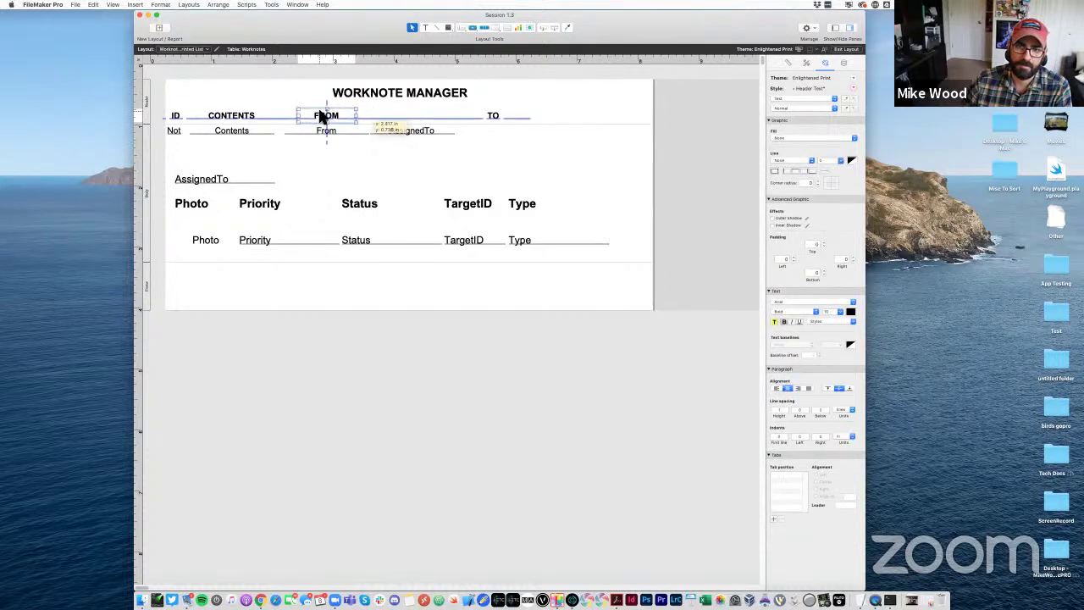
{"action": "left_click", "coordinate": [375, 145]}
{"action": "left_click_drag", "start_coordinate": [484, 116], "coordinate": [411, 123]}
{"action": "left_click", "coordinate": [415, 145]}
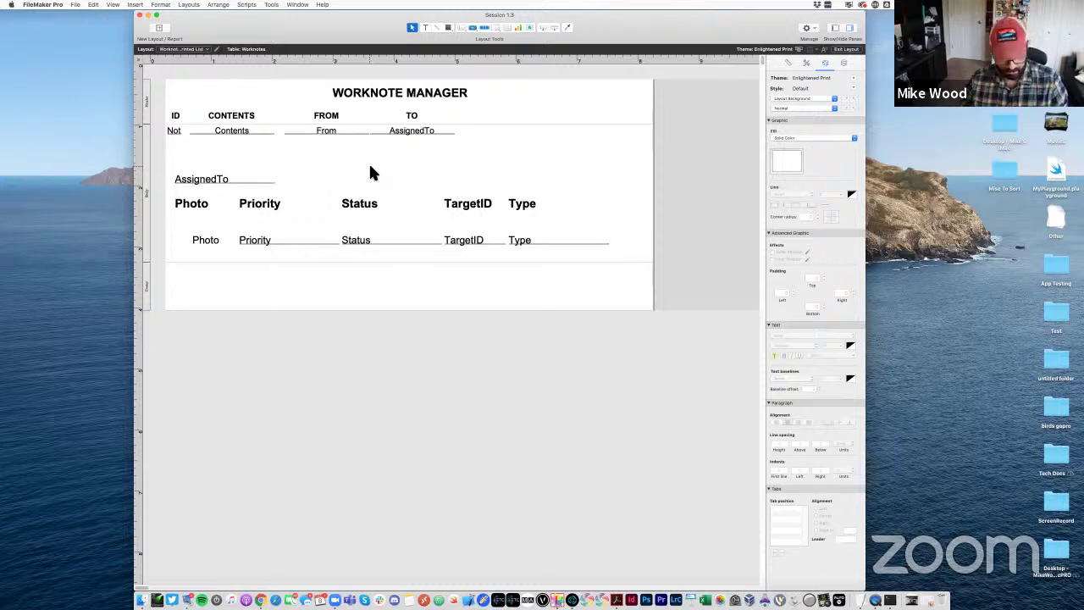
Check in Browse mode how the first record's Contents text fits its field, and return to layout editing
{"action": "key", "text": "super+b"}
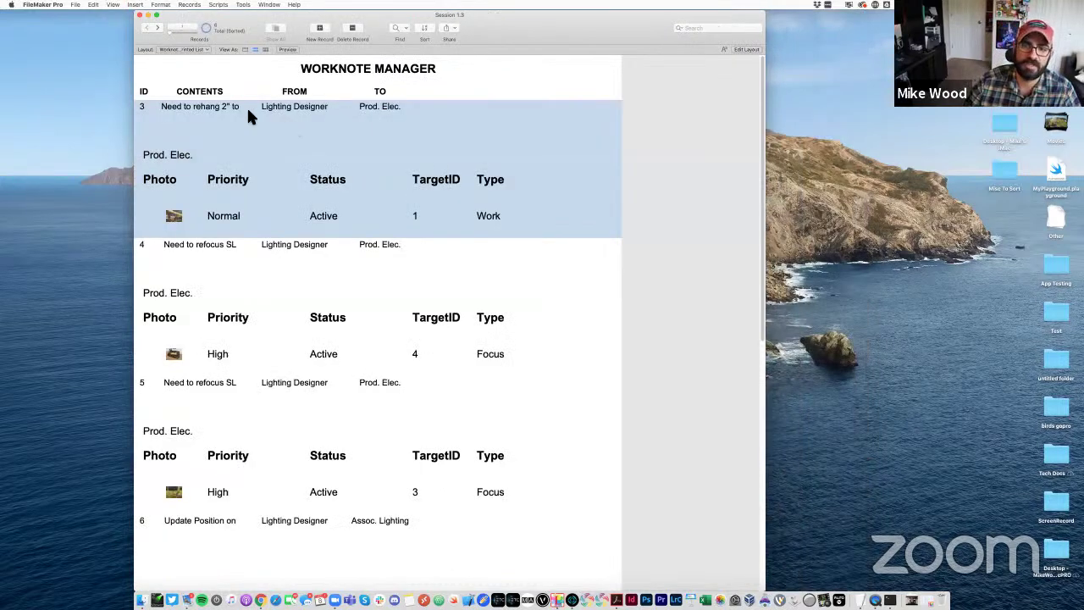
{"action": "left_click", "coordinate": [219, 112]}
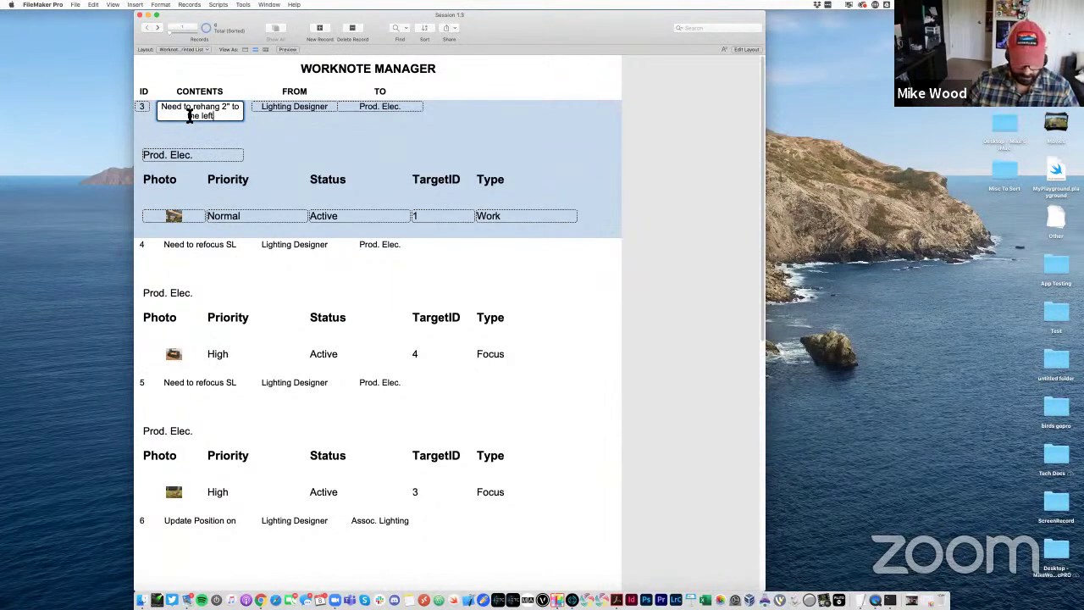
{"action": "key", "text": "super+l"}
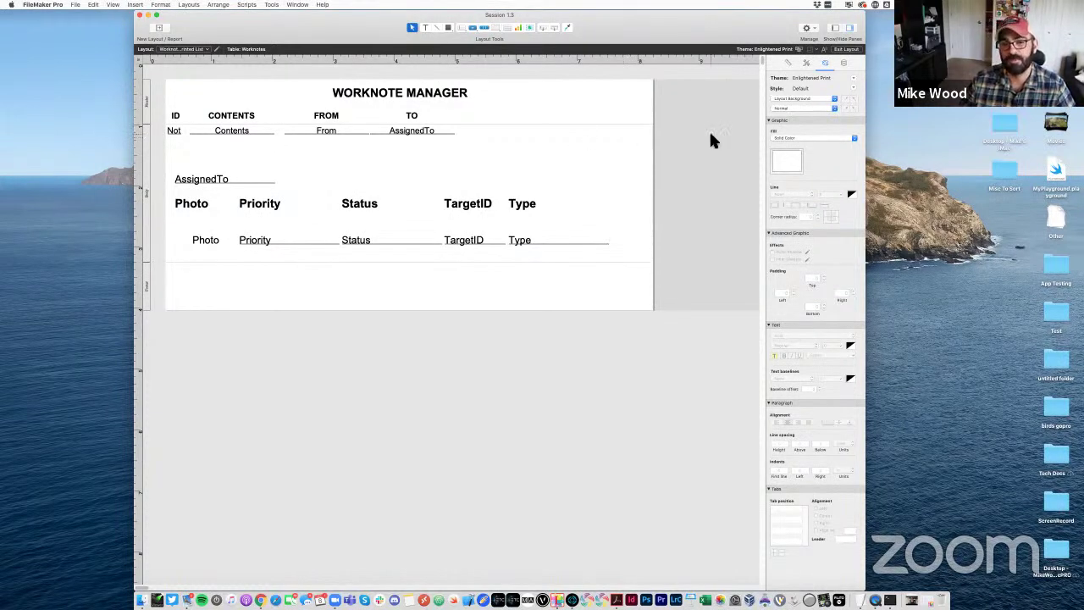
Change the page orientation to landscape, widen the layout to the new page edge and recentre the WORKNOTE MANAGER title
{"action": "left_click", "coordinate": [75, 5]}
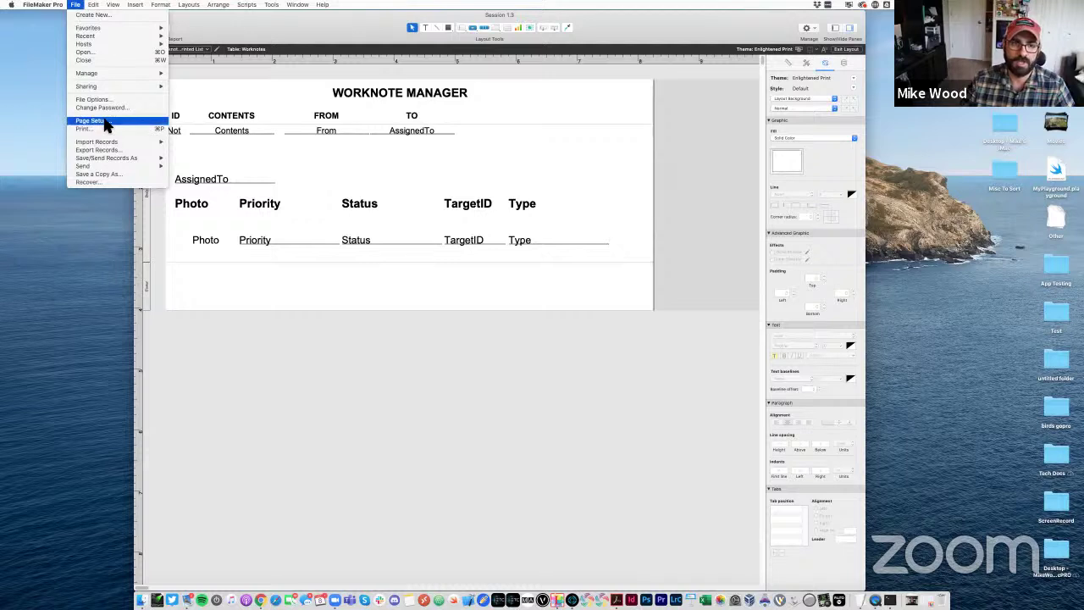
{"action": "left_click", "coordinate": [131, 120]}
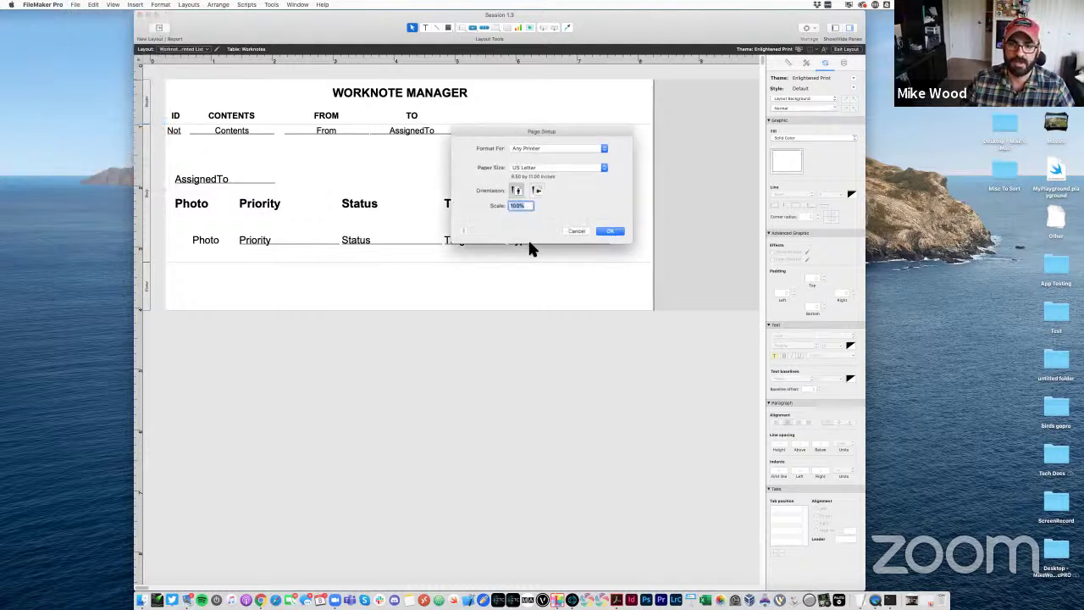
{"action": "left_click", "coordinate": [611, 233]}
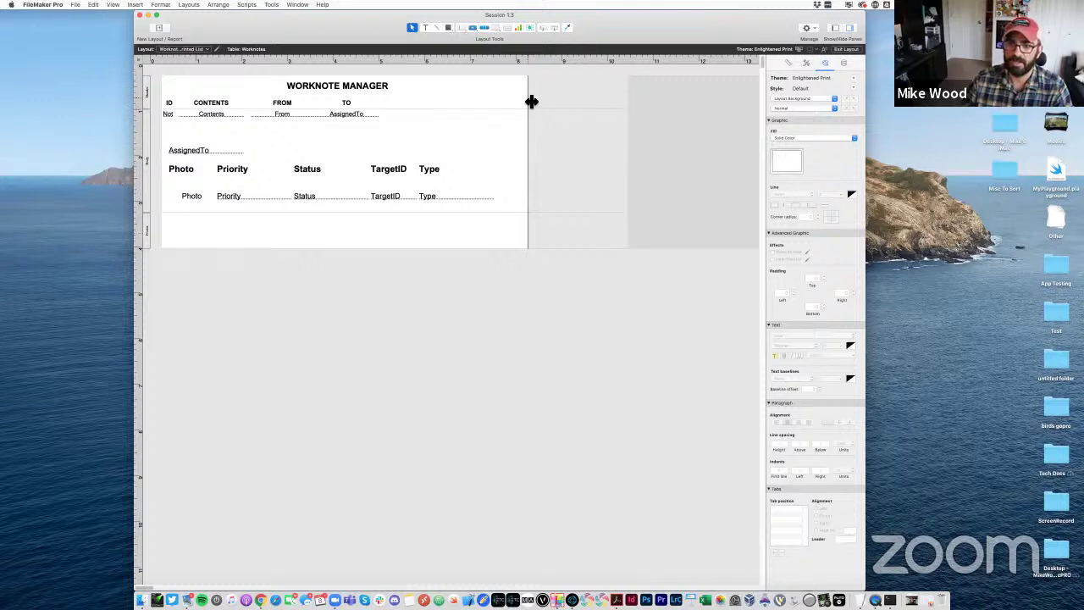
{"action": "left_click_drag", "start_coordinate": [531, 101], "coordinate": [635, 96]}
{"action": "left_click_drag", "start_coordinate": [369, 89], "coordinate": [426, 90]}
{"action": "left_click", "coordinate": [441, 101]}
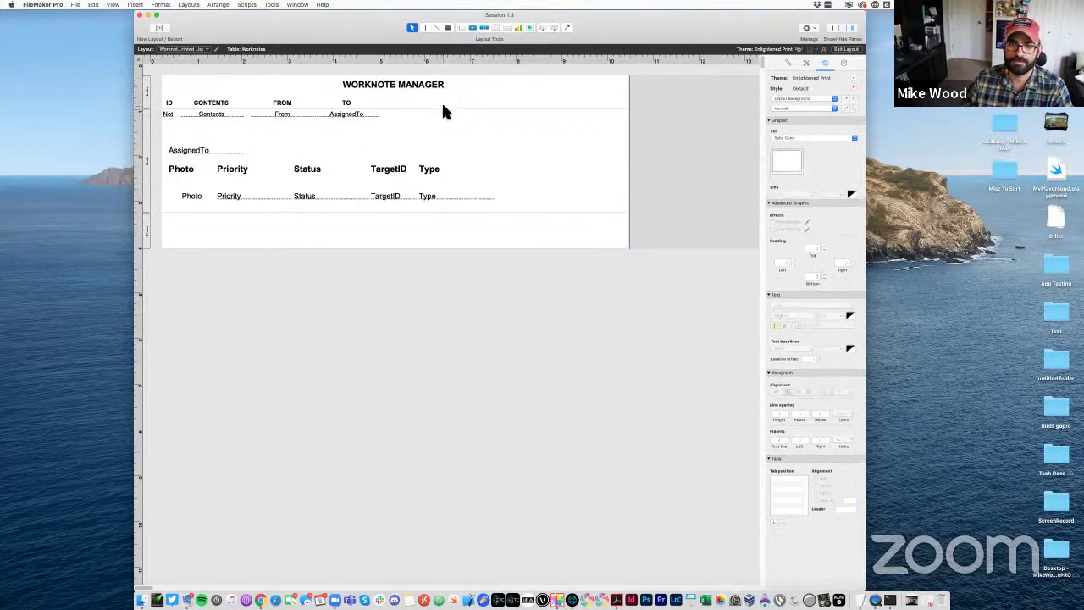
Delete the old AssignedTo field and the Photo field with its label from the body
{"action": "left_click", "coordinate": [227, 153]}
{"action": "key", "text": "BackSpace"}
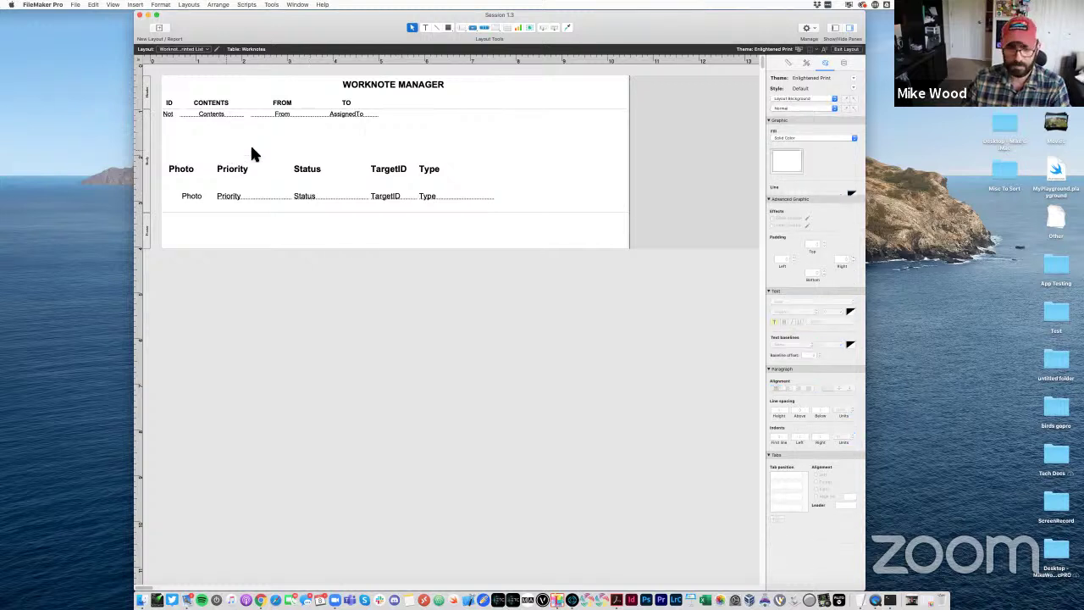
{"action": "left_click", "coordinate": [186, 202]}
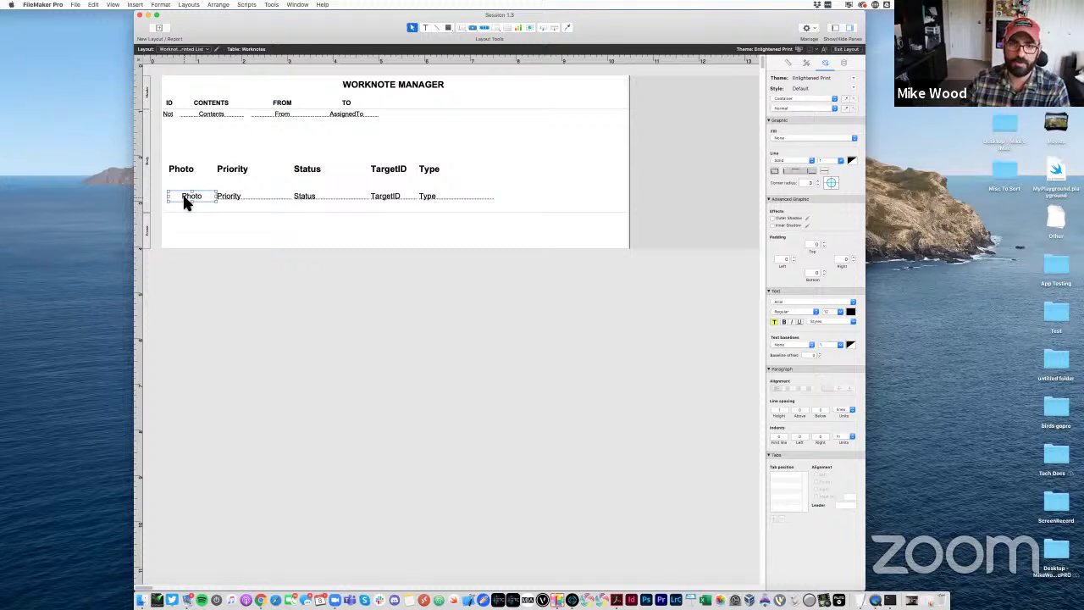
{"action": "key", "text": "BackSpace"}
{"action": "left_click", "coordinate": [184, 173]}
{"action": "key", "text": "BackSpace"}
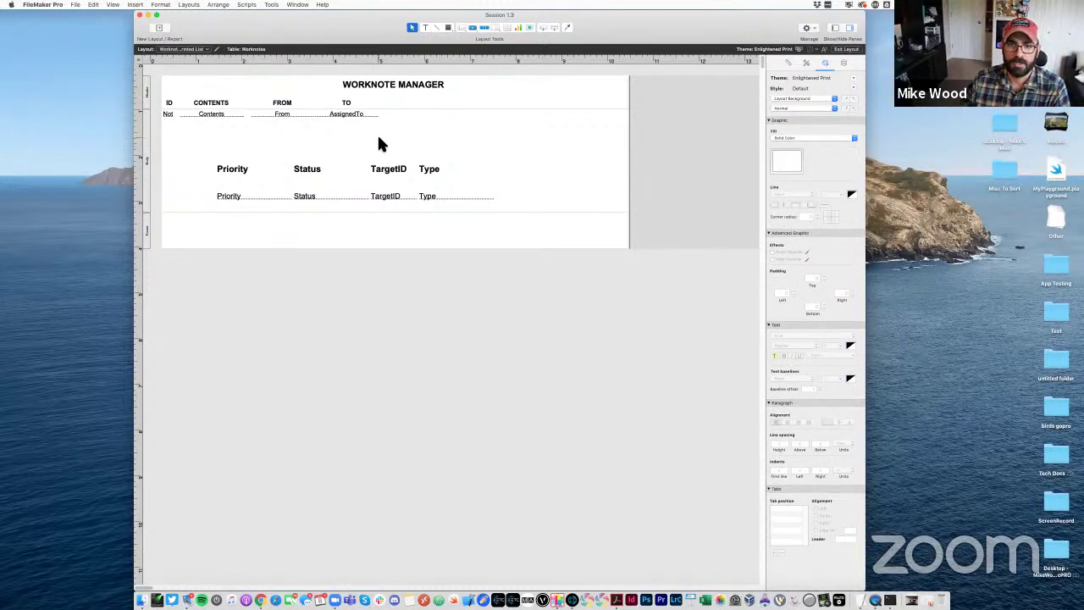
Shift the CONTENTS, FROM and TO columns right and place a copy of the CONTENTS label and field beside ID
{"action": "left_click_drag", "start_coordinate": [379, 136], "coordinate": [196, 103]}
{"action": "left_click", "coordinate": [288, 126]}
{"action": "left_click", "coordinate": [230, 141]}
Rename the copied CONTENTS label beside ID PRIORITY and assign the Priority field to the box below it
{"action": "double_click", "coordinate": [219, 105]}
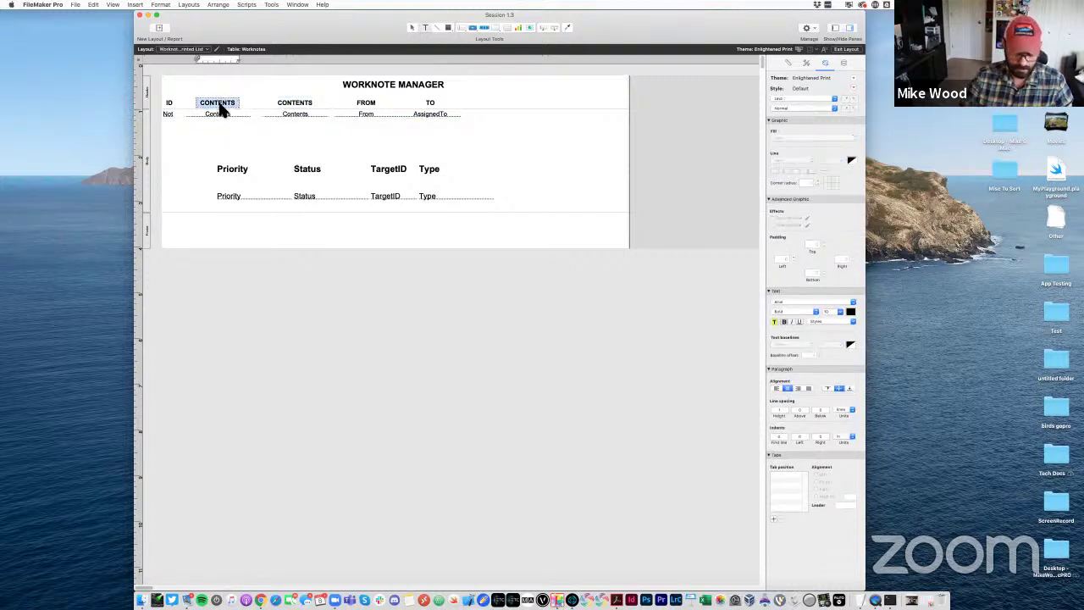
{"action": "type", "text": "PRIORITY"}
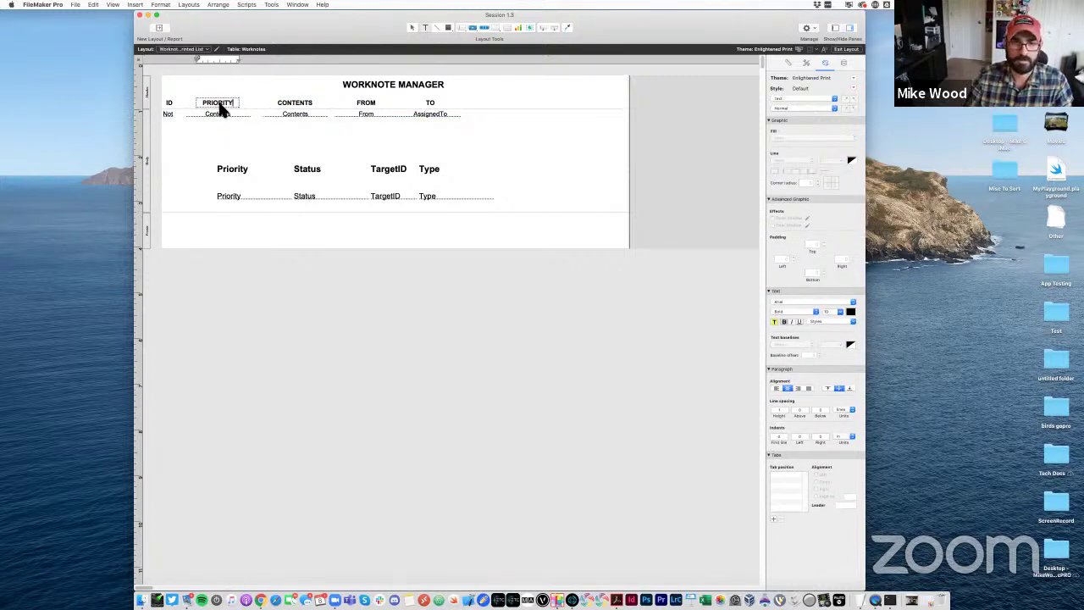
{"action": "right_click", "coordinate": [214, 117]}
{"action": "left_click", "coordinate": [203, 111]}
{"action": "double_click", "coordinate": [203, 111]}
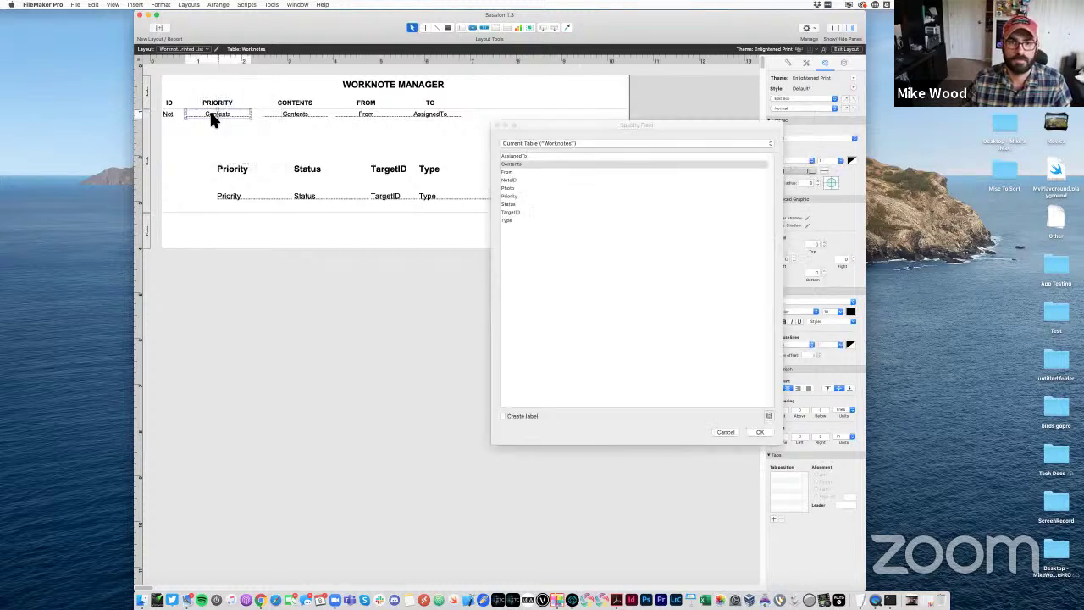
{"action": "double_click", "coordinate": [512, 196]}
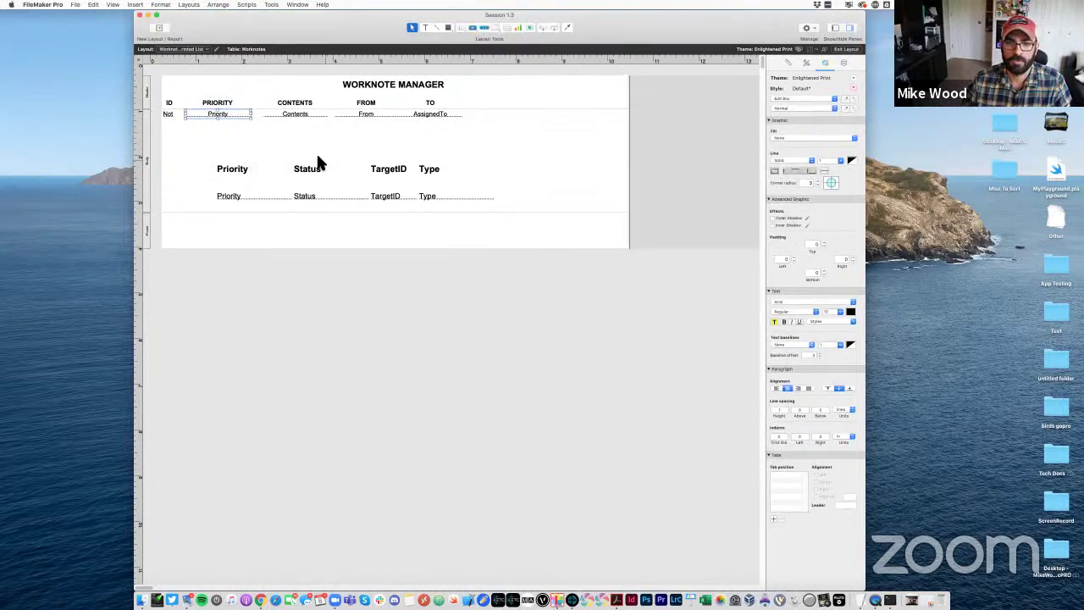
Delete the old Priority label and field, and move the new PRIORITY column closer to ID
{"action": "left_click_drag", "start_coordinate": [221, 140], "coordinate": [229, 200]}
{"action": "key", "text": "Delete"}
{"action": "left_click_drag", "start_coordinate": [253, 144], "coordinate": [203, 120]}
{"action": "left_click", "coordinate": [228, 128]}
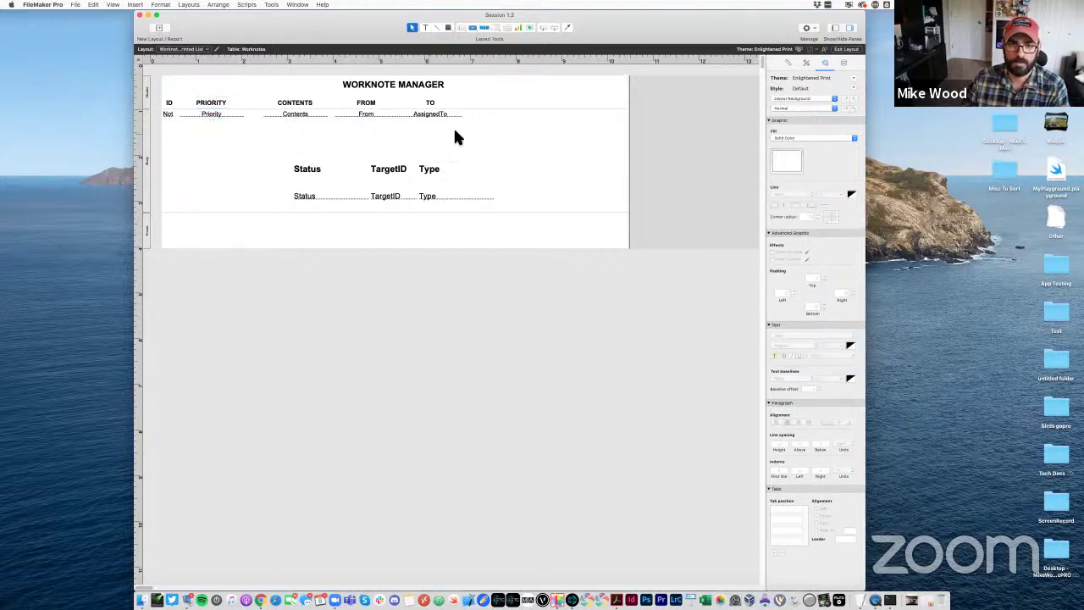
Move the CONTENTS, FROM and TO columns together to the page's right edge, level with the ID and PRIORITY columns
{"action": "left_click_drag", "start_coordinate": [465, 127], "coordinate": [449, 101]}
{"action": "left_click", "coordinate": [398, 140]}
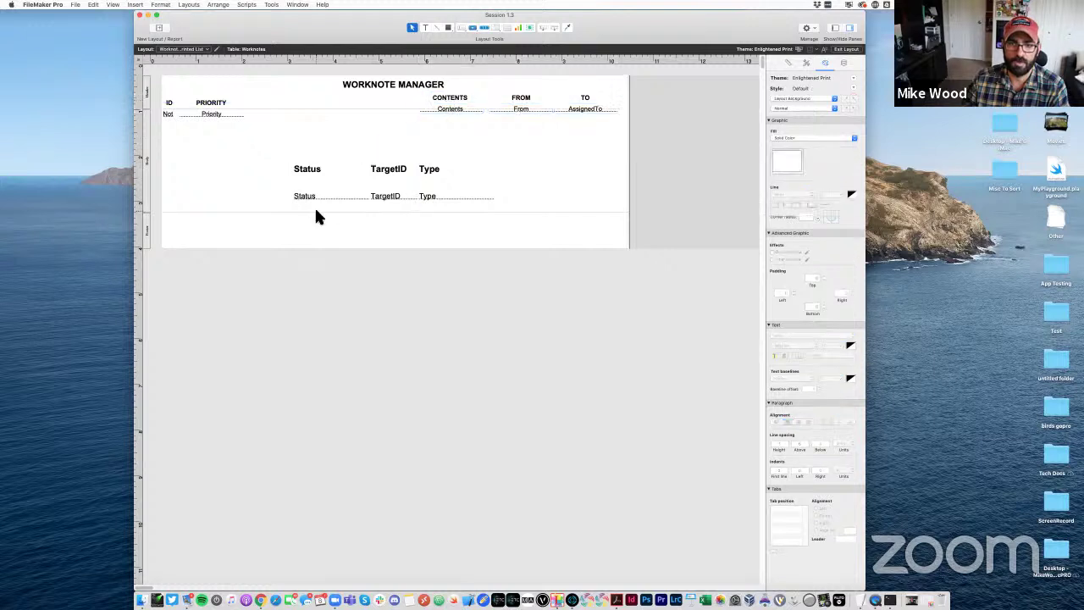
{"action": "key", "text": "super+z"}
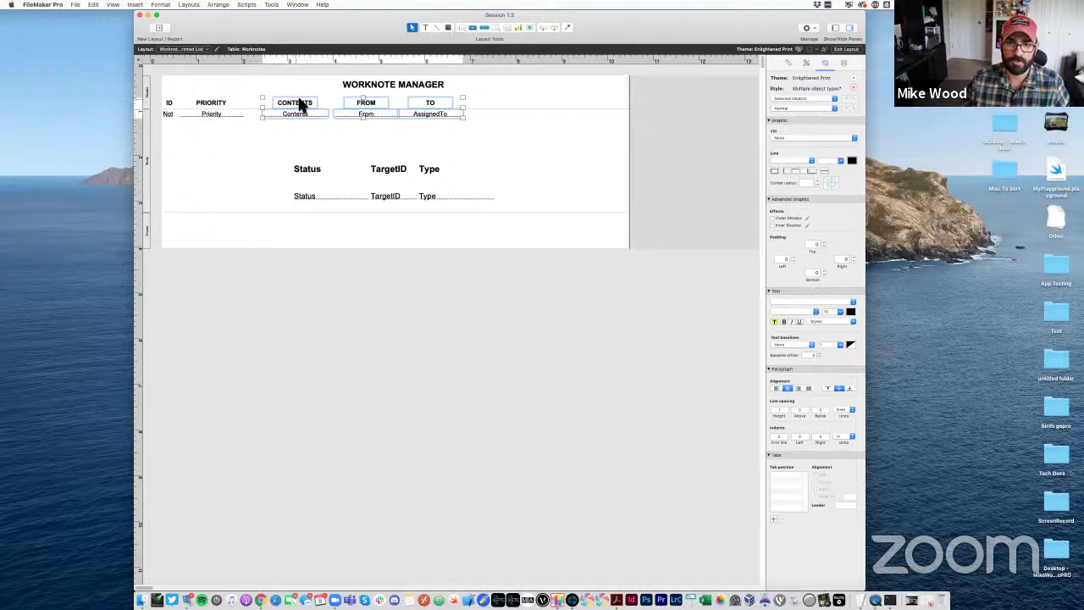
{"action": "left_click_drag", "start_coordinate": [299, 107], "coordinate": [434, 110]}
{"action": "left_click", "coordinate": [496, 121]}
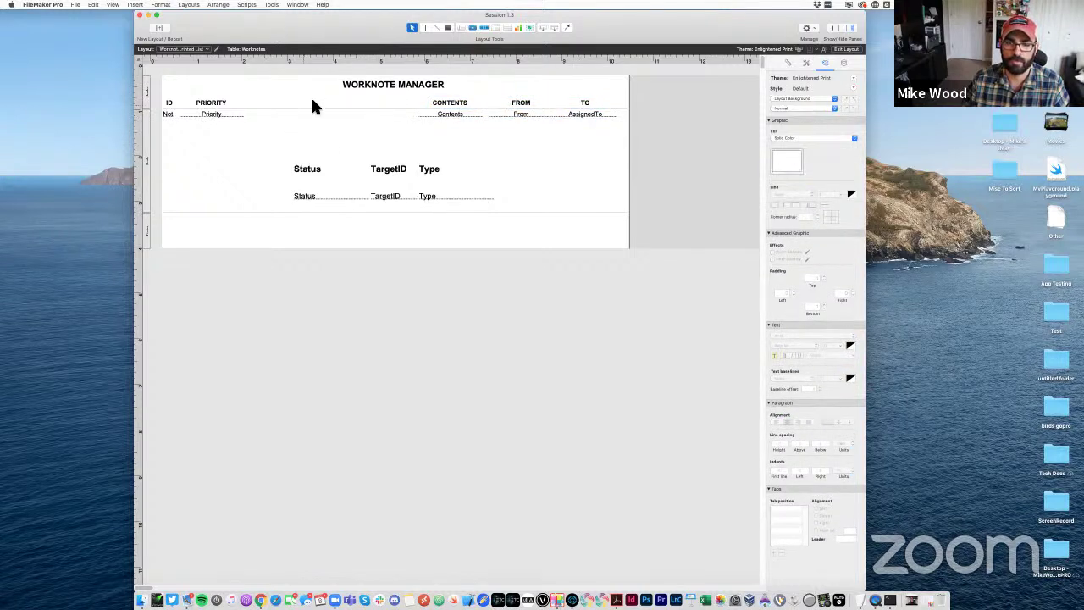
Duplicate the PRIORITY label and field immediately to the right, and change the copy to the Type field labelled TYPE
{"action": "left_click_drag", "start_coordinate": [225, 127], "coordinate": [277, 110]}
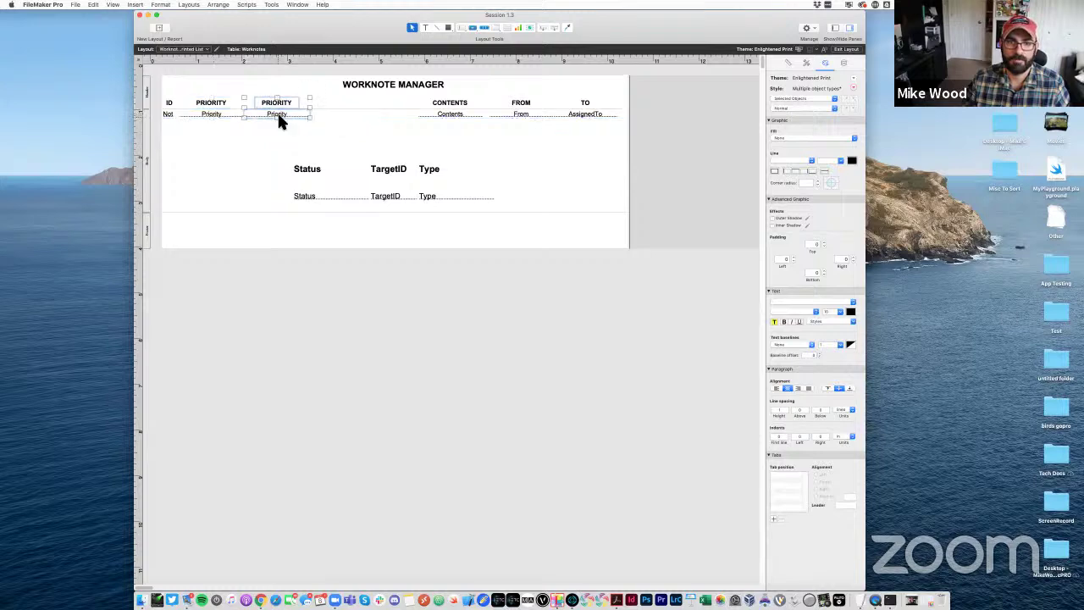
{"action": "double_click", "coordinate": [260, 111]}
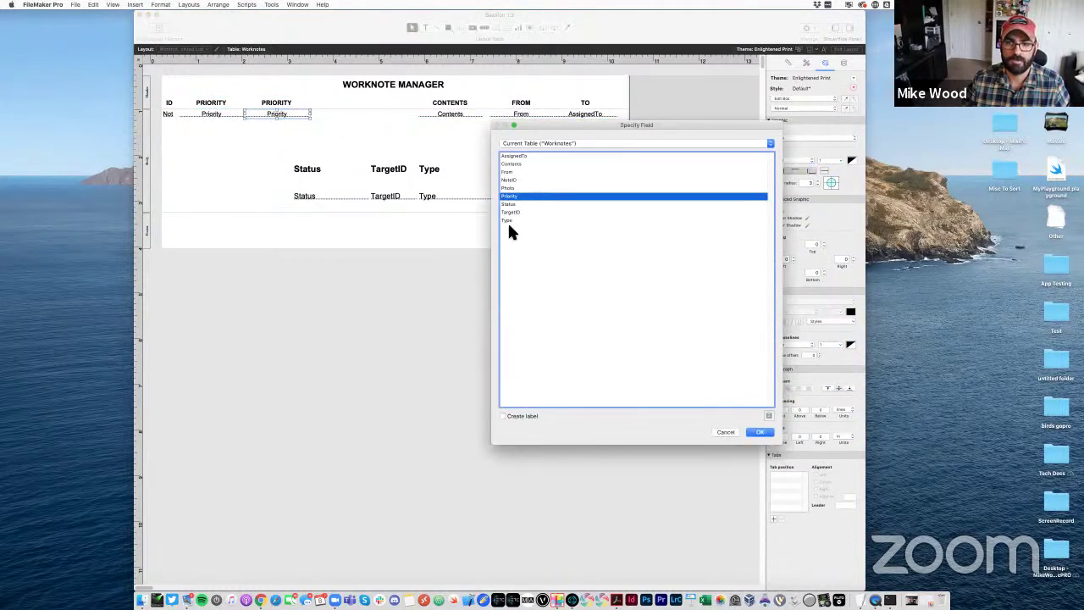
{"action": "double_click", "coordinate": [508, 222]}
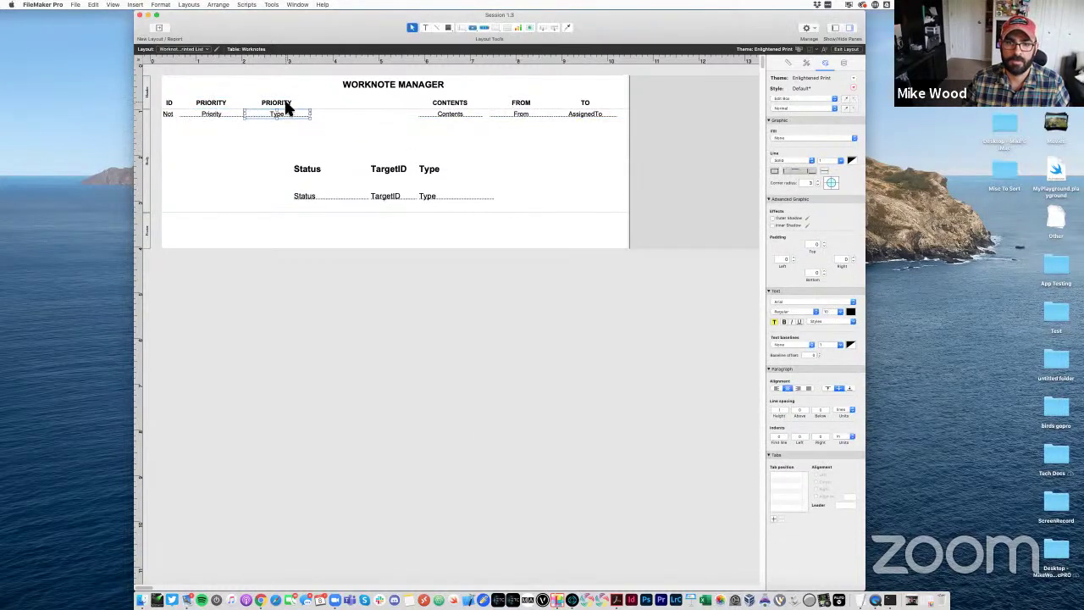
{"action": "double_click", "coordinate": [286, 105]}
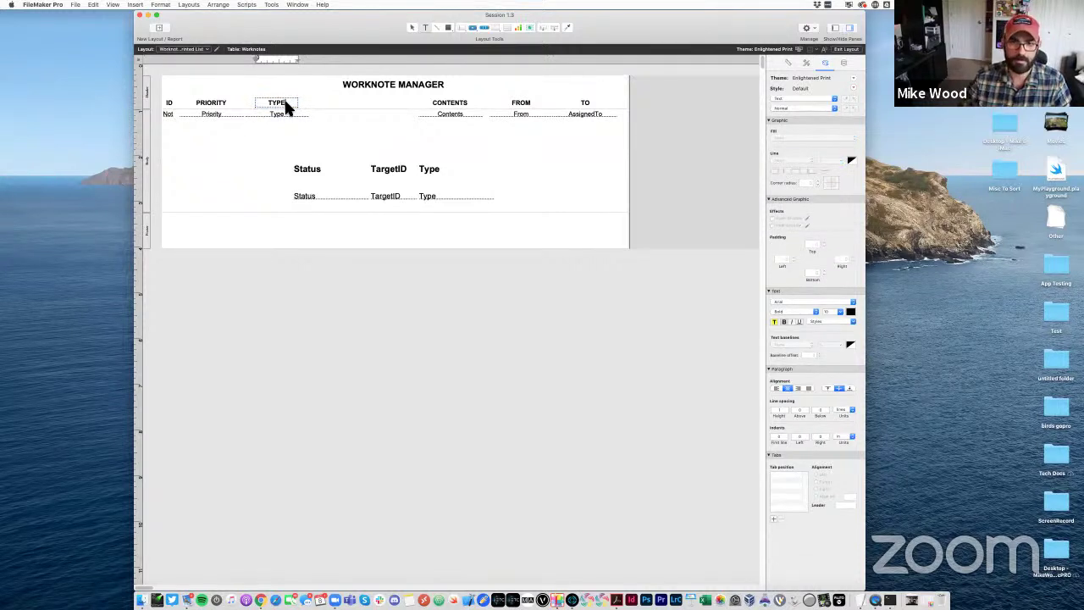
Delete the old Type label and the old Type field from the lower part of the body
{"action": "left_click", "coordinate": [410, 173]}
{"action": "left_click", "coordinate": [432, 170]}
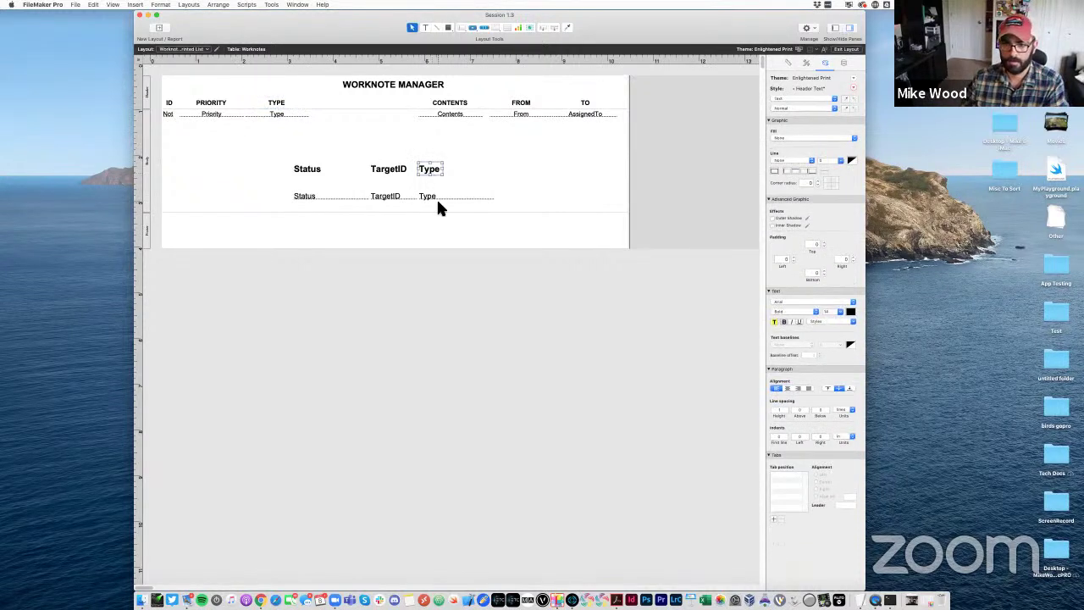
{"action": "key", "text": "Delete"}
{"action": "left_click", "coordinate": [436, 198]}
{"action": "key", "text": "Delete"}
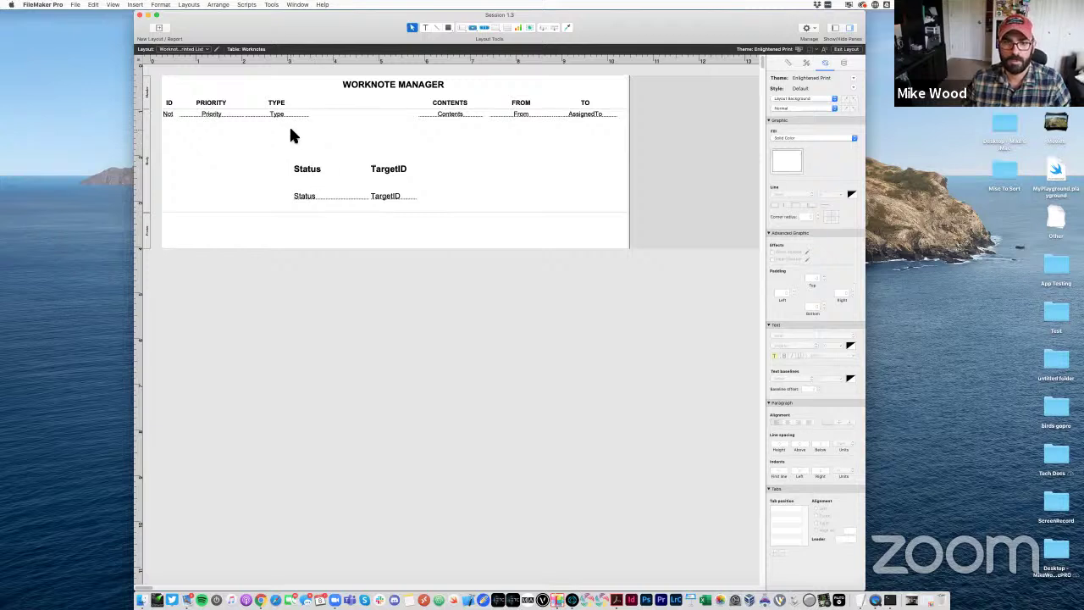
Duplicate the TYPE label and field immediately to the right, and change the copy to the Status field labelled STATUS
{"action": "left_click_drag", "start_coordinate": [290, 131], "coordinate": [339, 113]}
{"action": "double_click", "coordinate": [343, 105]}
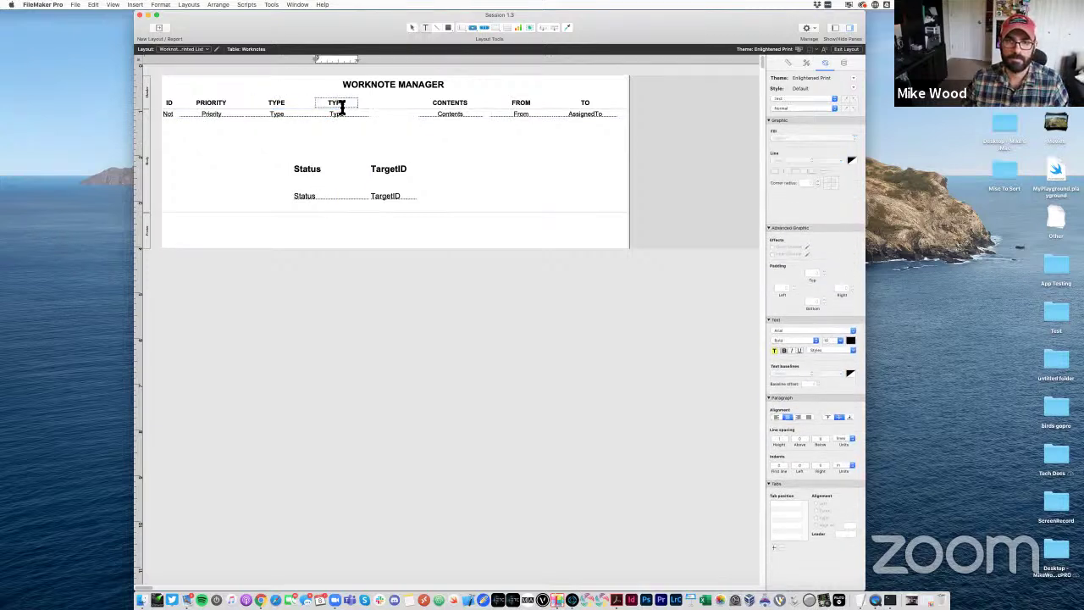
{"action": "double_click", "coordinate": [343, 104]}
{"action": "type", "text": "STATUS"}
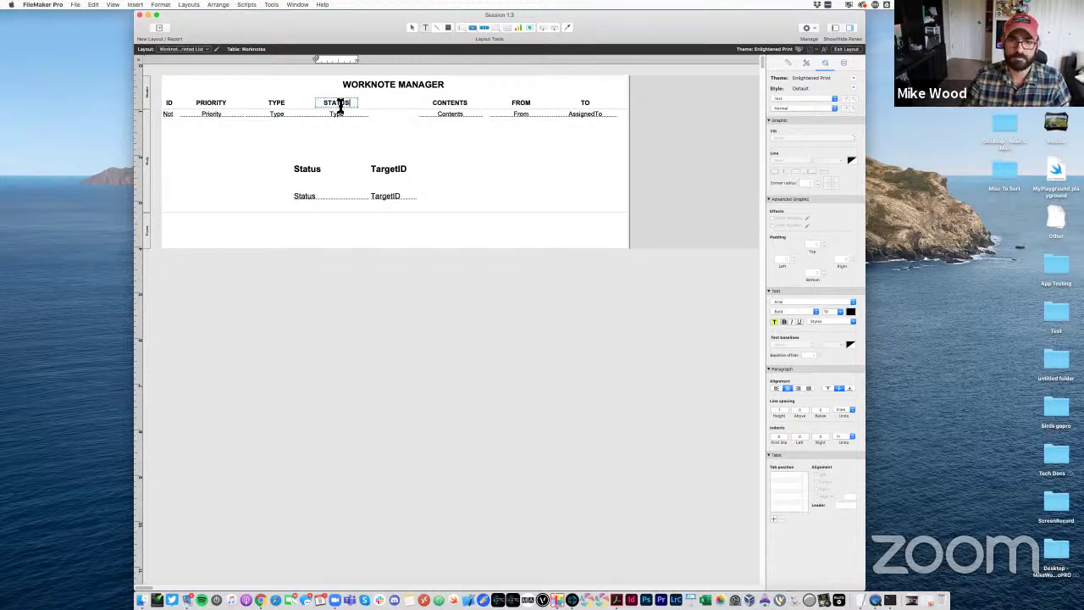
{"action": "double_click", "coordinate": [336, 115]}
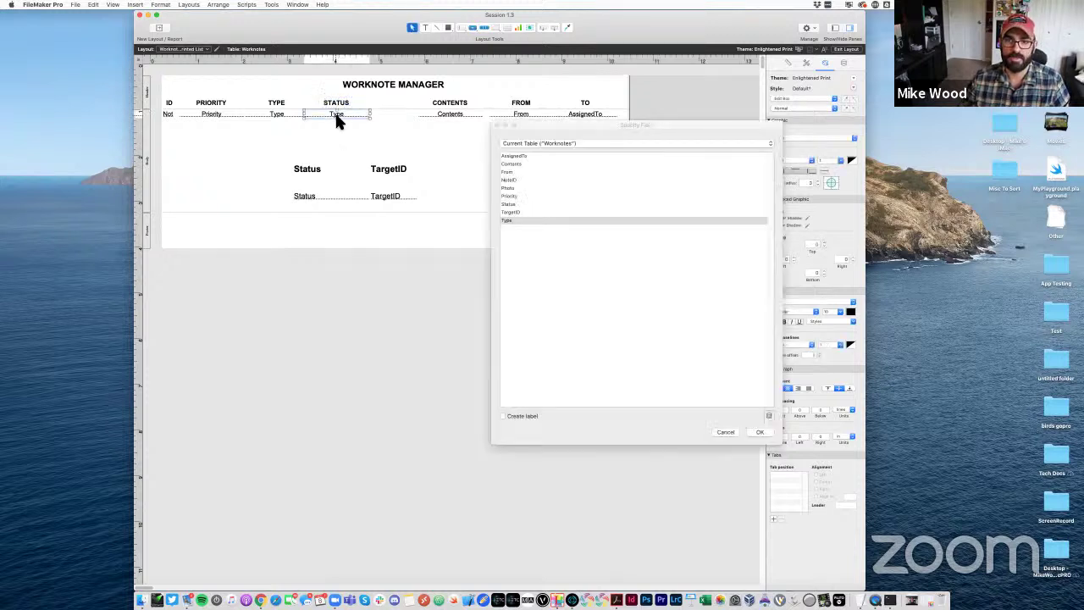
{"action": "double_click", "coordinate": [511, 204]}
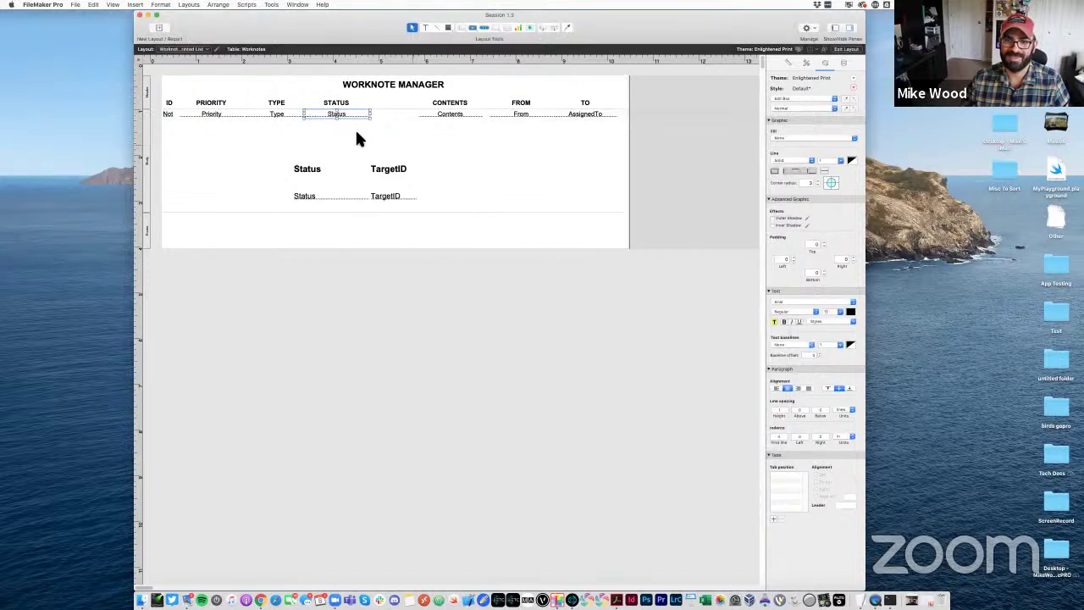
Shift the STATUS column slightly right and delete the old Status label and field below it
{"action": "left_click", "coordinate": [267, 111]}
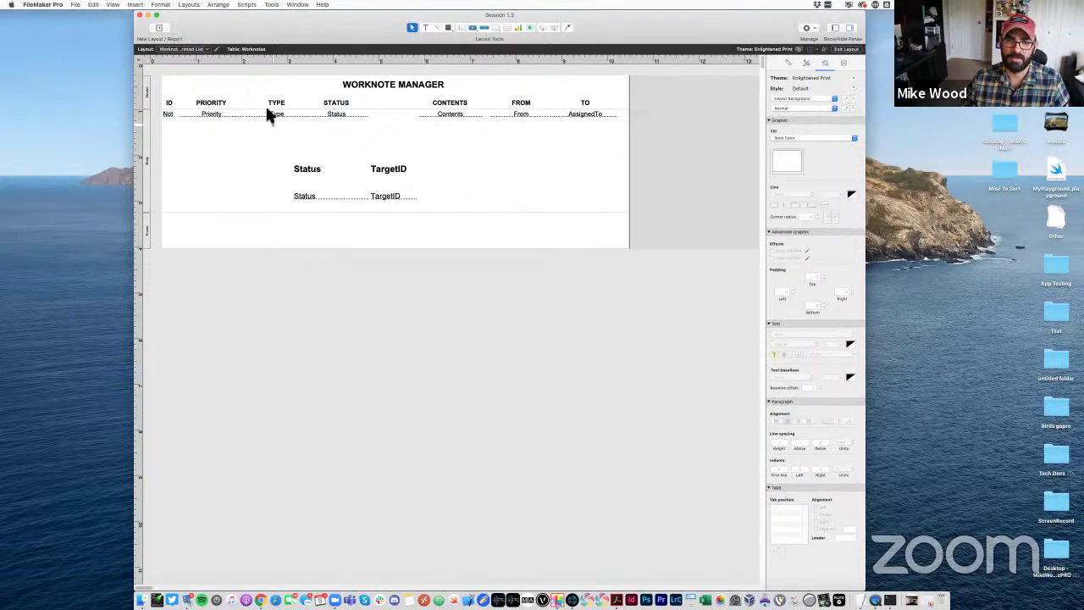
{"action": "left_click", "coordinate": [336, 115]}
{"action": "left_click_drag", "start_coordinate": [331, 105], "coordinate": [336, 106]}
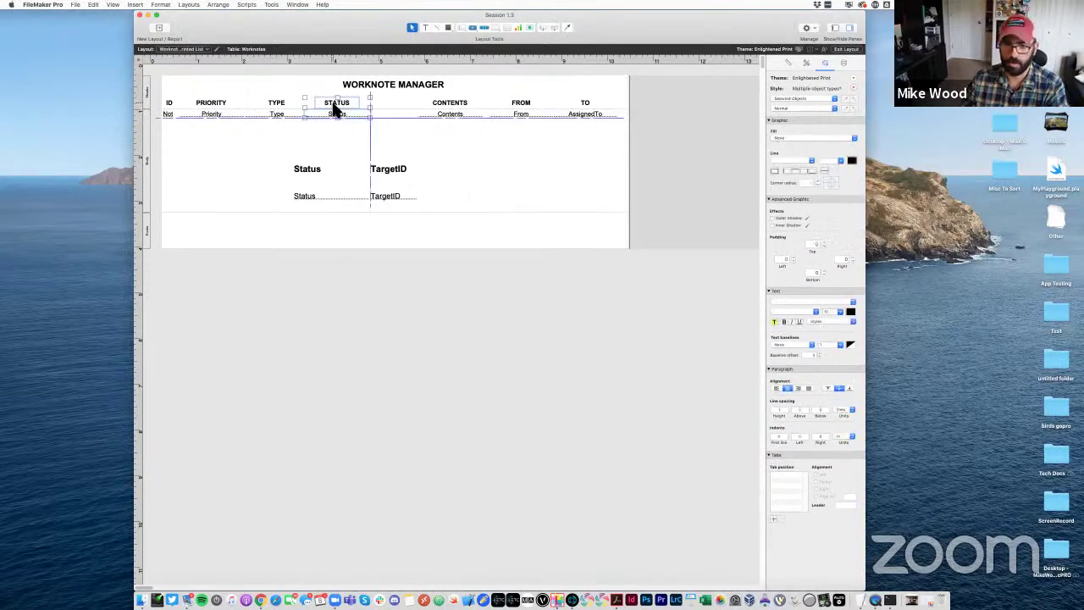
{"action": "left_click", "coordinate": [326, 146]}
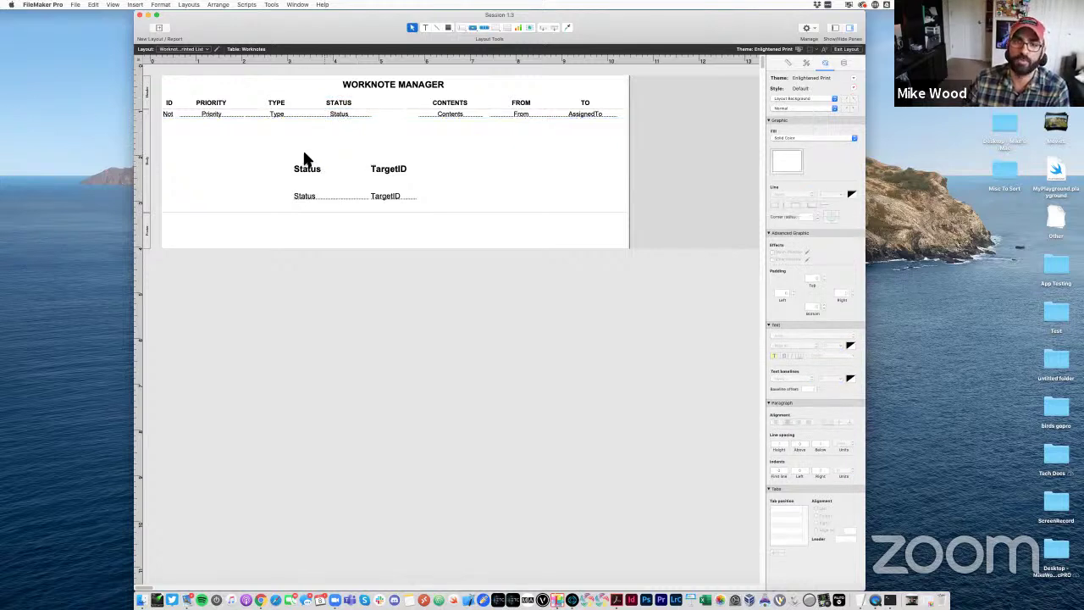
{"action": "left_click", "coordinate": [306, 162]}
{"action": "left_click", "coordinate": [292, 196], "text": "shift"}
{"action": "key", "text": "Delete"}
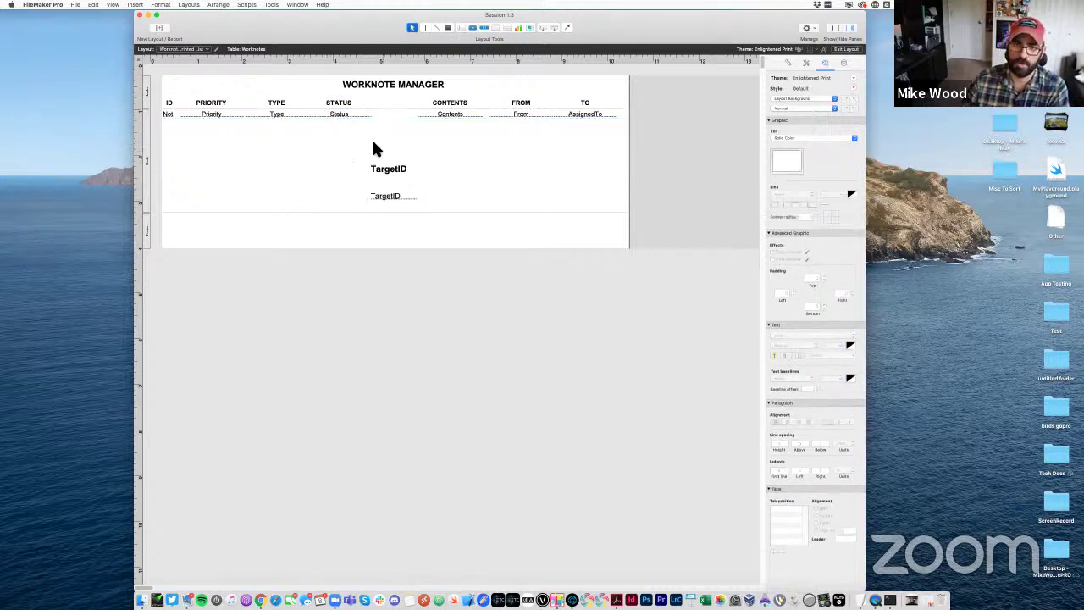
Replace the old TargetID label and field with a copy of the STATUS column beside CONTENTS, labelled CHANNEL and assigned to TargetID
{"action": "left_click_drag", "start_coordinate": [394, 193], "coordinate": [400, 110]}
{"action": "key", "text": "Delete"}
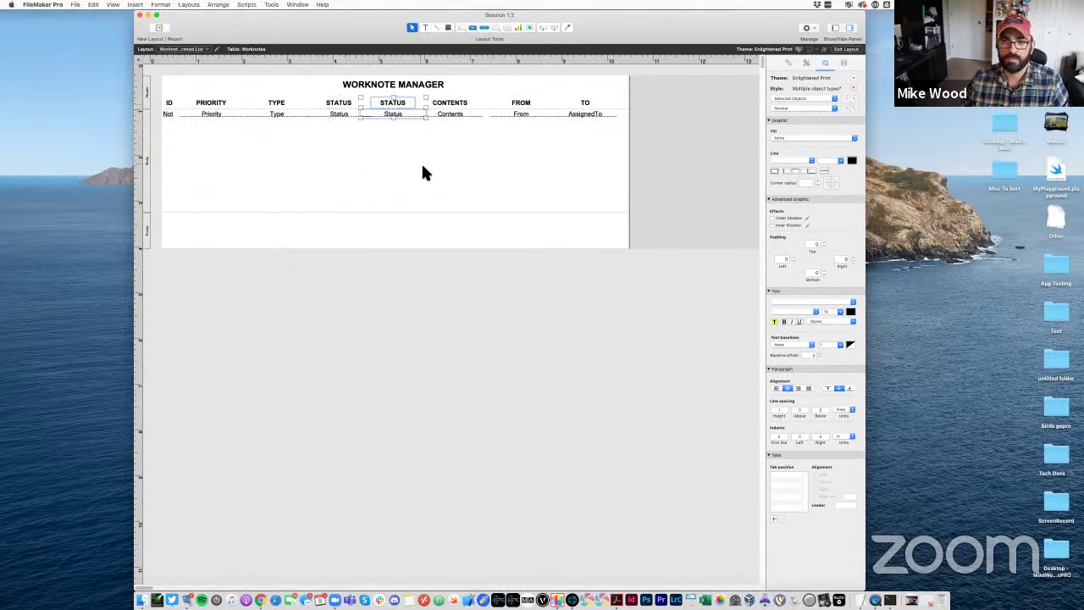
{"action": "double_click", "coordinate": [402, 104]}
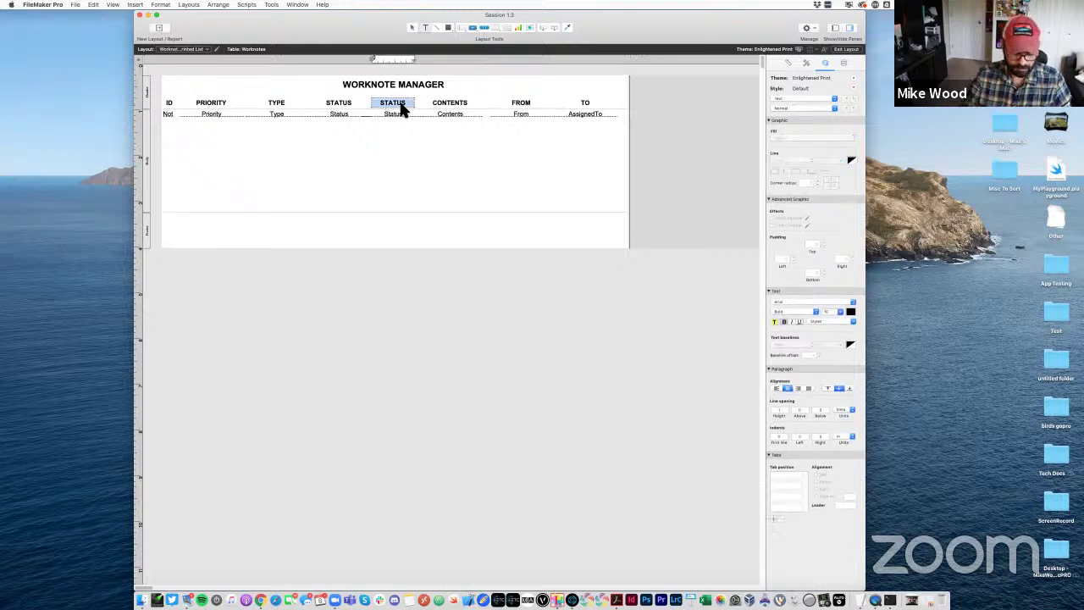
{"action": "type", "text": "CHANNEL"}
{"action": "double_click", "coordinate": [397, 114]}
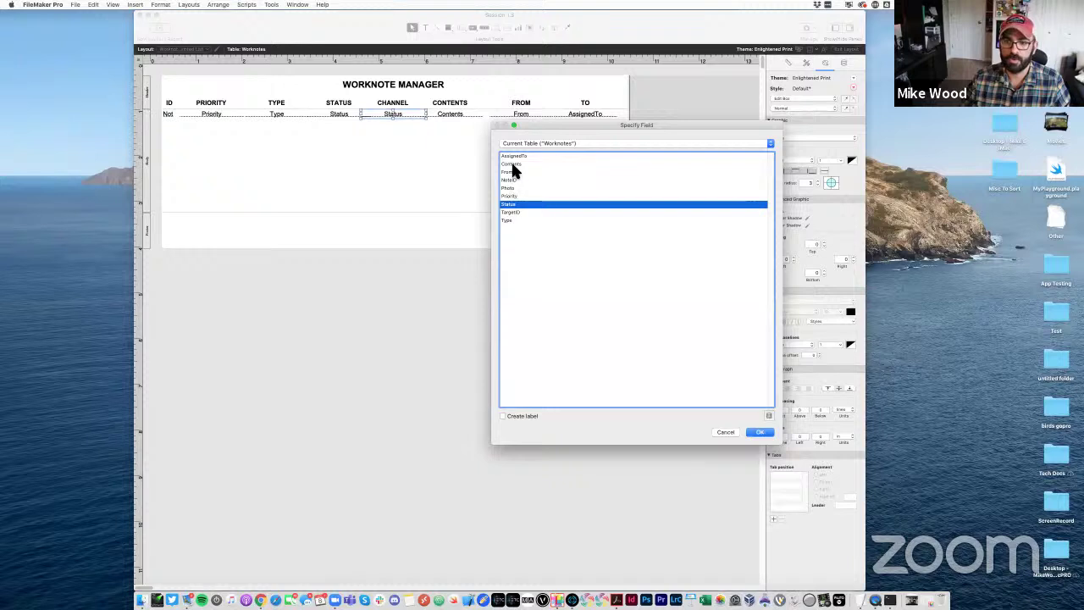
{"action": "double_click", "coordinate": [512, 211]}
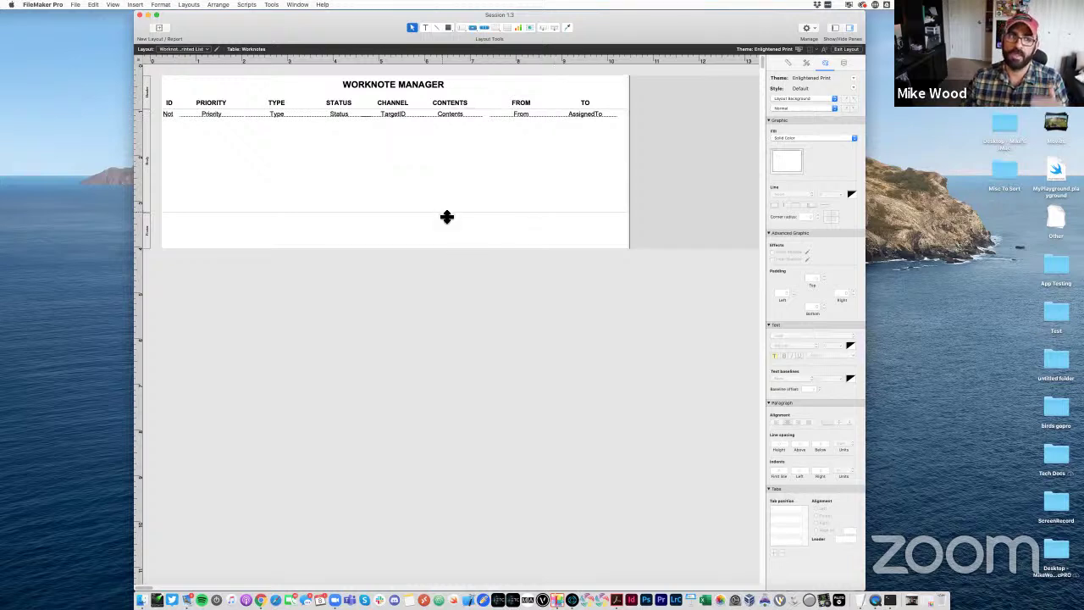
Shrink the body to the height of its single field row, and copy the title into the footer reading MW LIGHTING
{"action": "left_click_drag", "start_coordinate": [447, 216], "coordinate": [342, 121]}
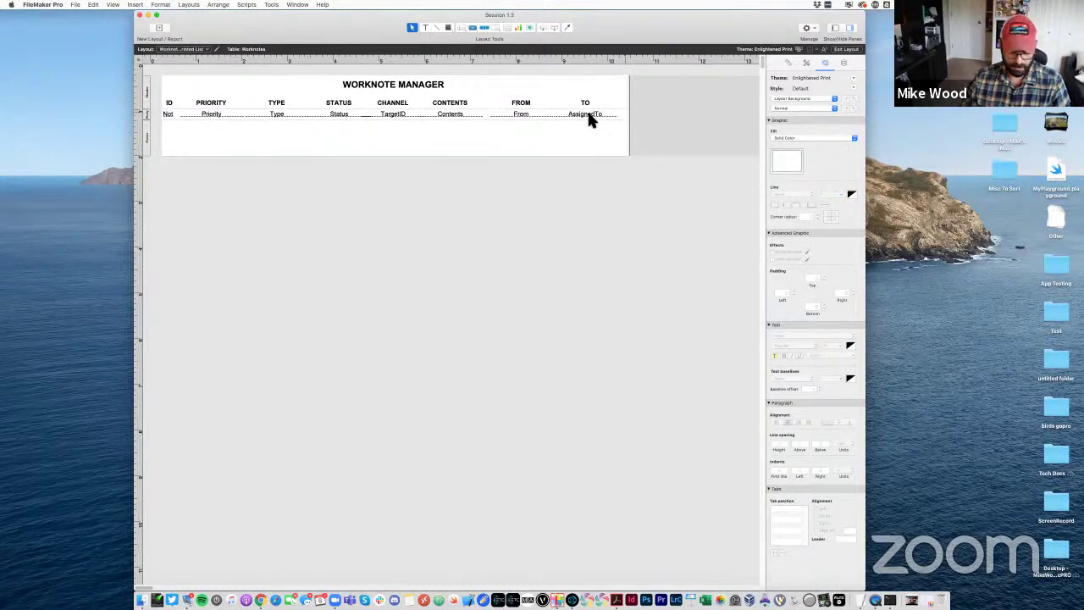
{"action": "left_click", "coordinate": [412, 92]}
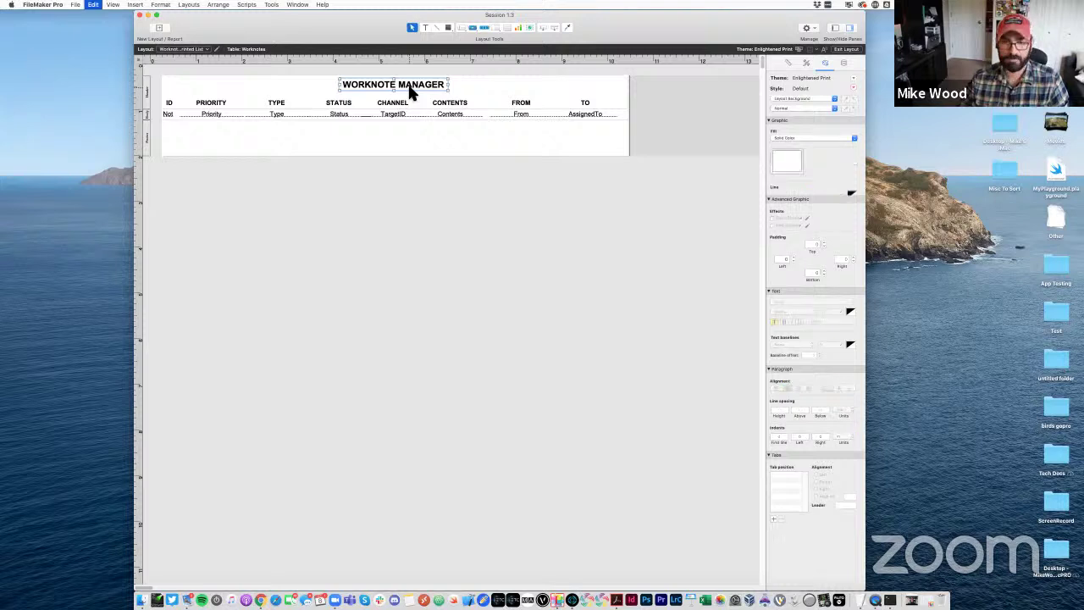
{"action": "left_click_drag", "start_coordinate": [412, 93], "coordinate": [404, 143]}
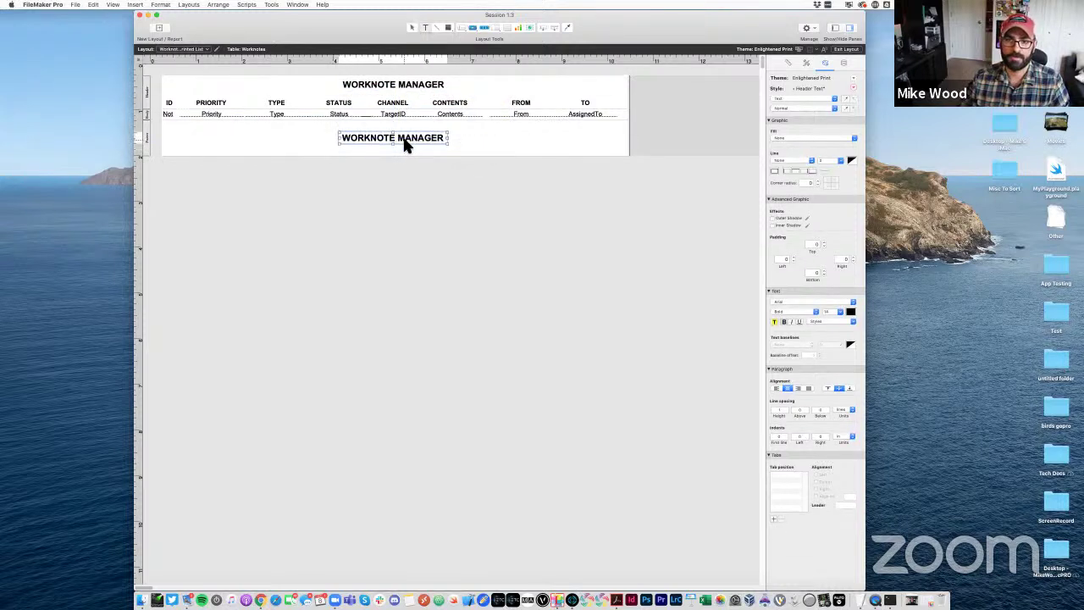
{"action": "type", "text": "MW LIGHTING"}
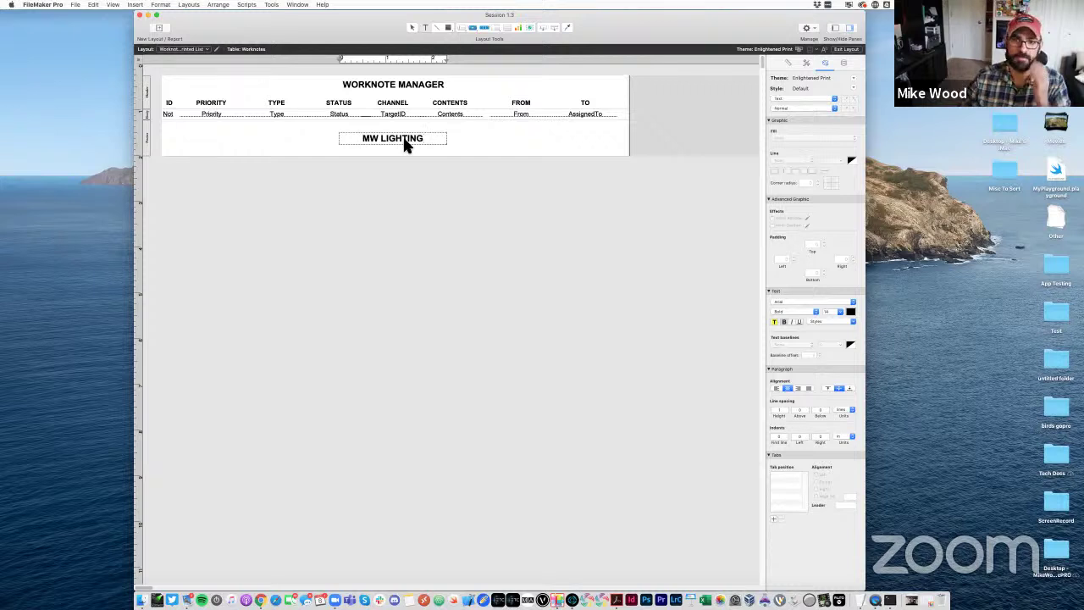
{"action": "key", "text": "Escape"}
Insert a current-date symbol in the footer and place it directly beneath MW LIGHTING
{"action": "left_click", "coordinate": [136, 4]}
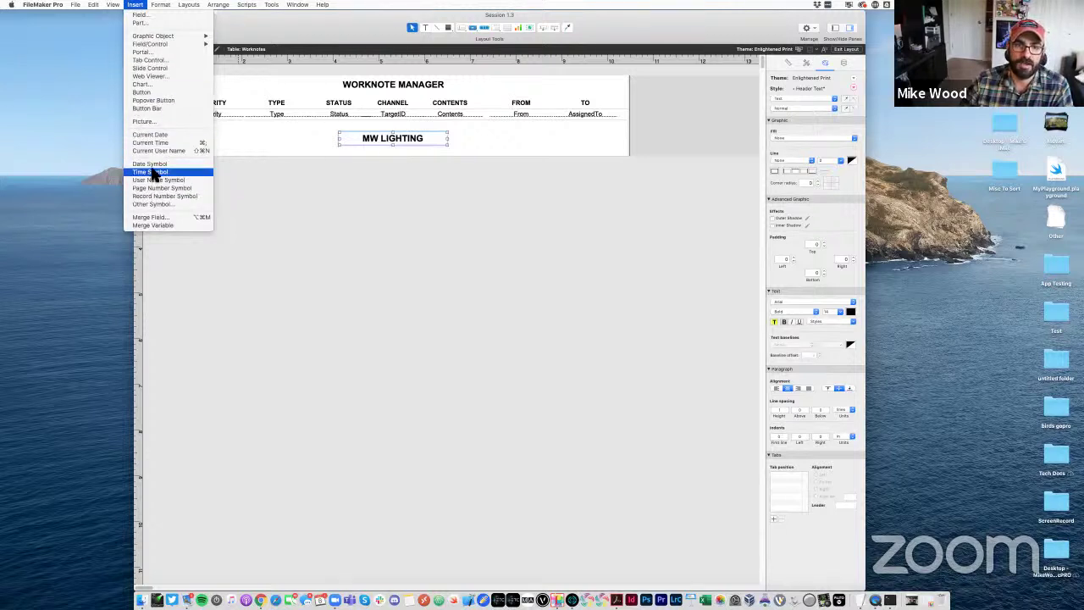
{"action": "key", "text": "Escape"}
{"action": "left_click", "coordinate": [446, 137]}
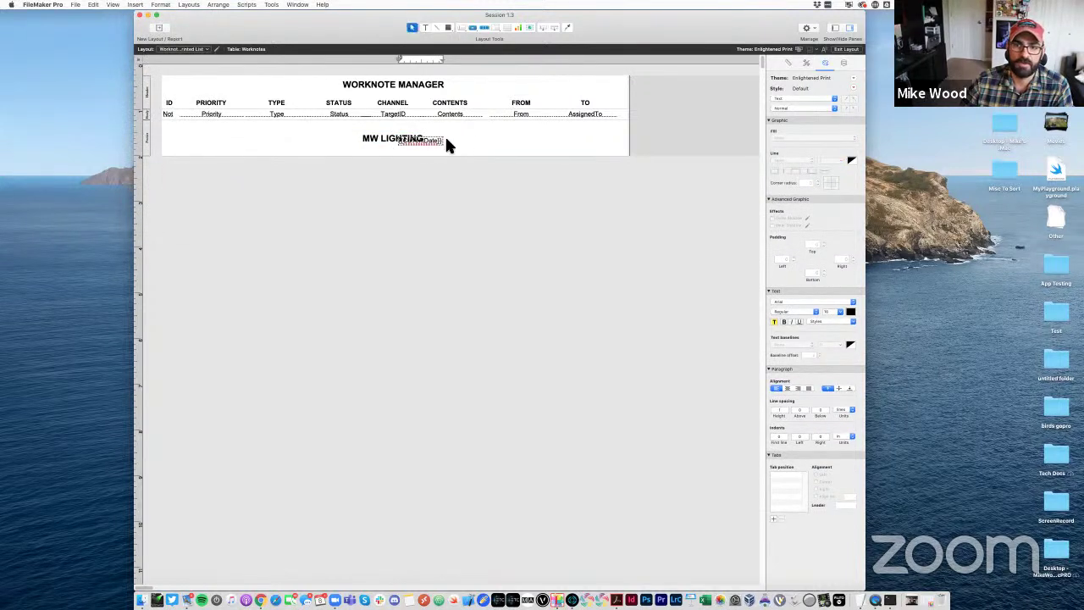
{"action": "left_click", "coordinate": [523, 148]}
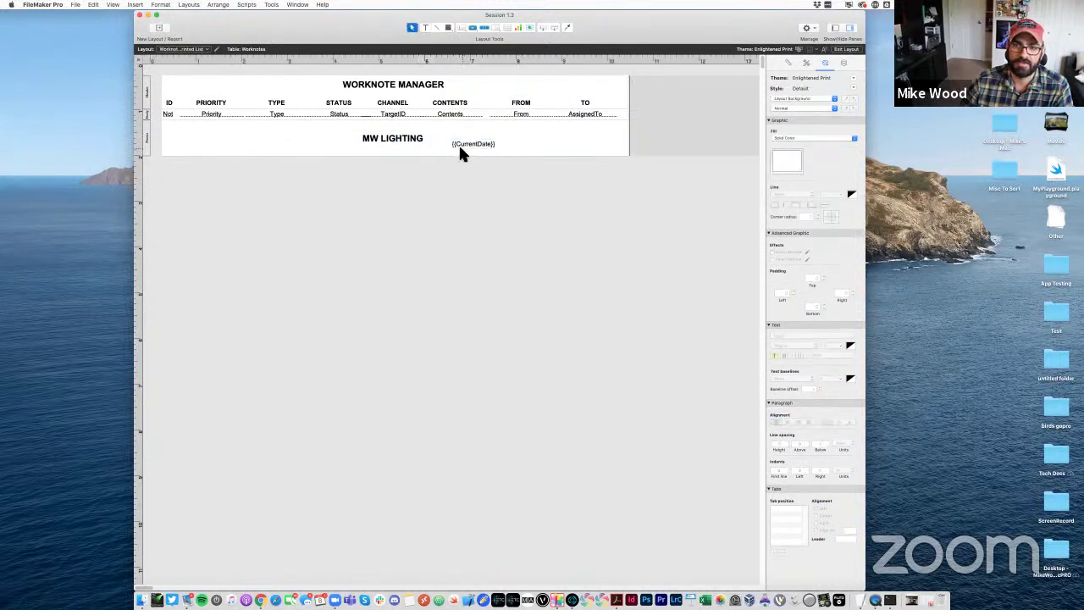
{"action": "left_click_drag", "start_coordinate": [471, 145], "coordinate": [429, 144]}
{"action": "left_click", "coordinate": [414, 141]}
{"action": "left_click", "coordinate": [480, 142]}
Check the record rows of the list in Browse mode and the page layout in print preview
{"action": "key", "text": "super+b"}
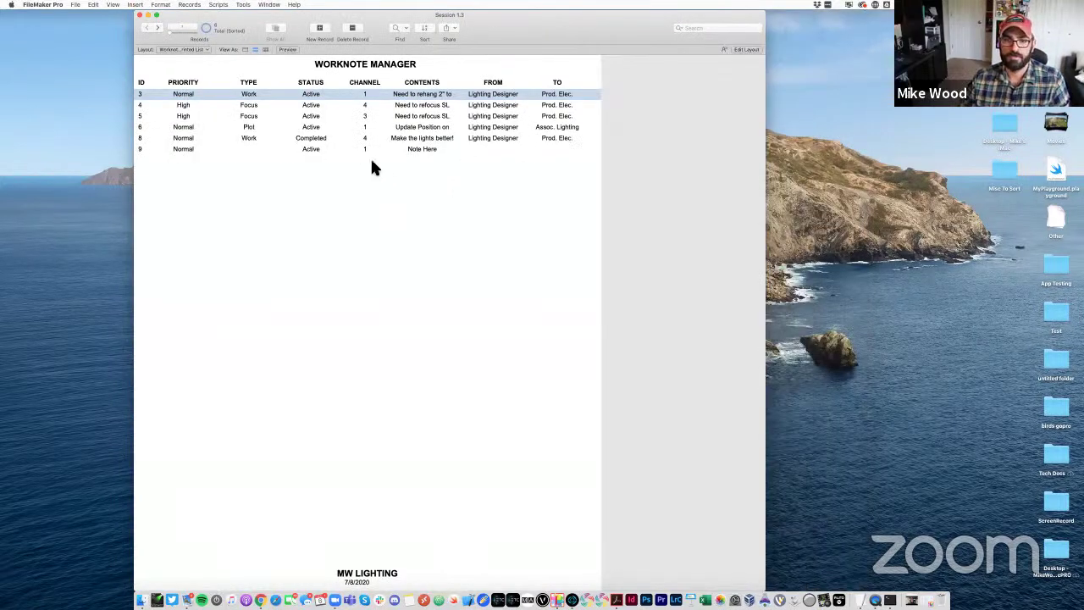
{"action": "left_click", "coordinate": [185, 105]}
{"action": "left_click", "coordinate": [185, 116]}
{"action": "left_click", "coordinate": [185, 127]}
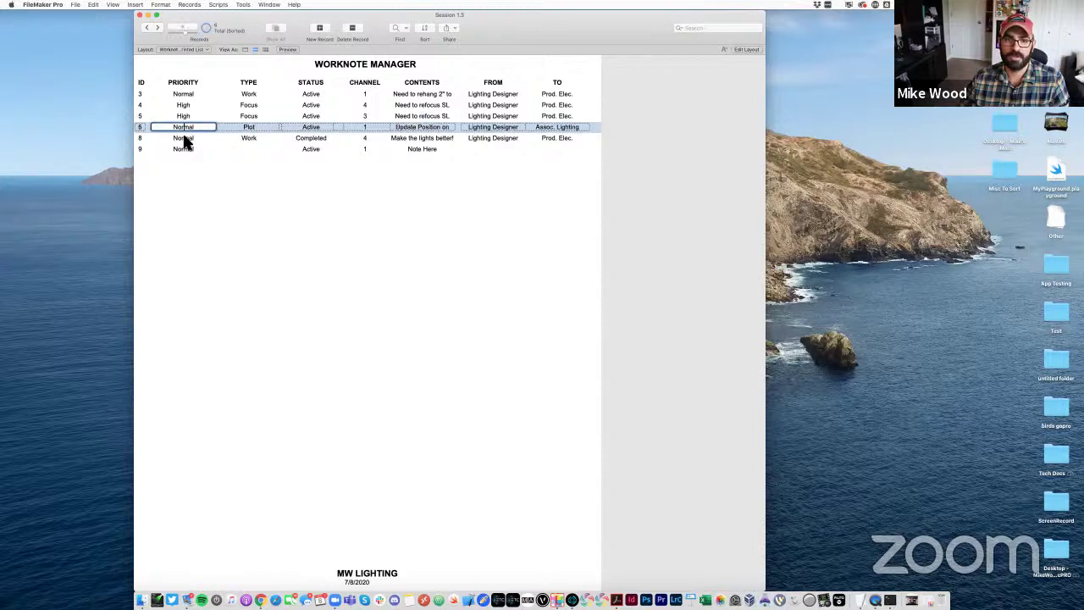
{"action": "left_click", "coordinate": [183, 138]}
{"action": "left_click", "coordinate": [184, 149]}
{"action": "left_click", "coordinate": [184, 138]}
{"action": "left_click", "coordinate": [183, 127]}
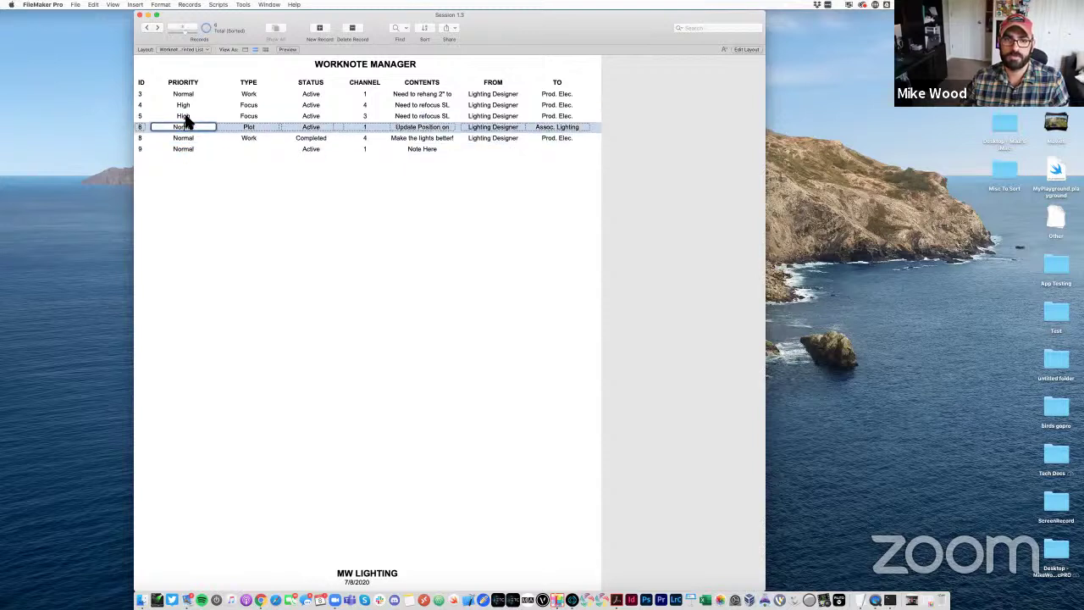
{"action": "left_click", "coordinate": [184, 94]}
{"action": "left_click", "coordinate": [187, 105]}
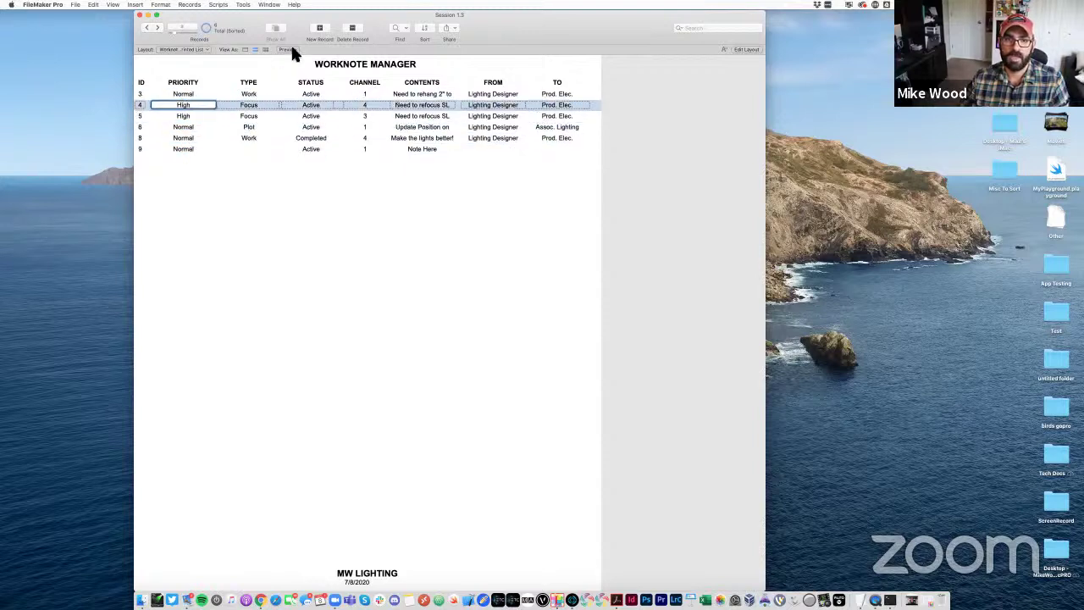
{"action": "left_click", "coordinate": [290, 50]}
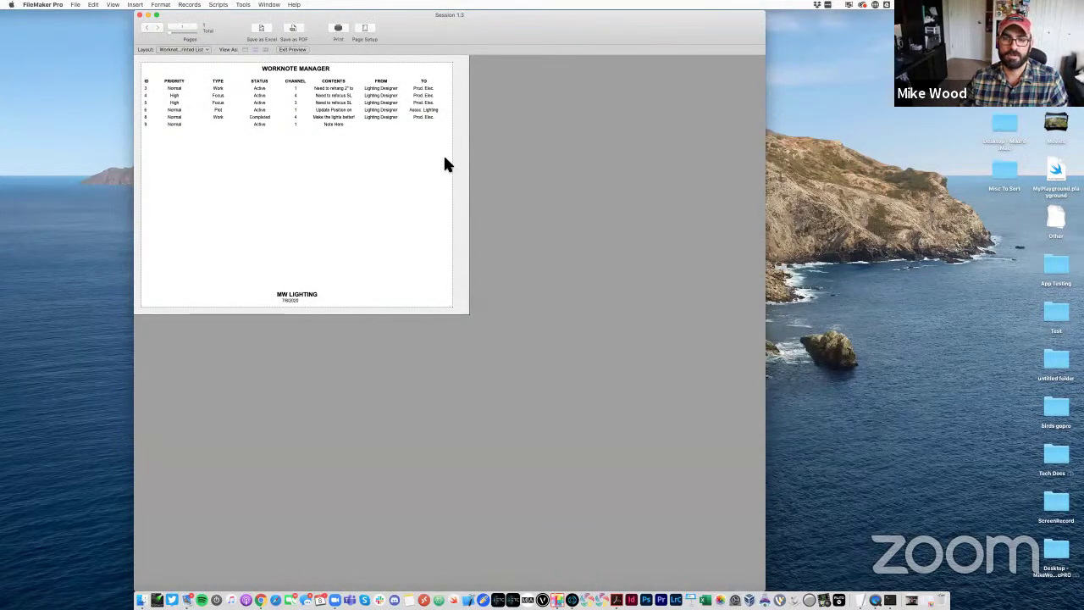
{"action": "left_click", "coordinate": [304, 51]}
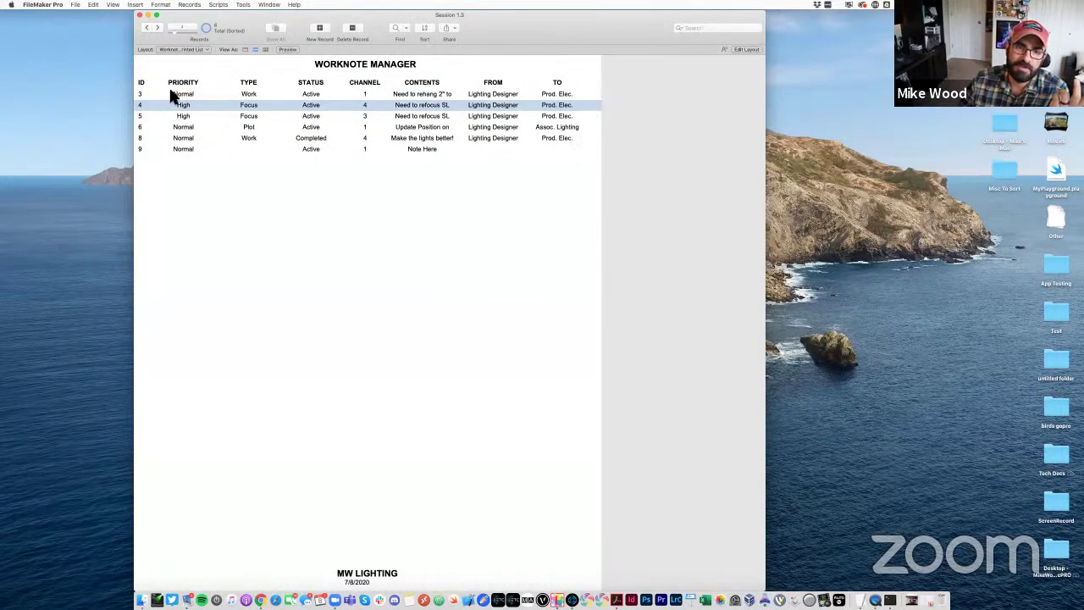
Return to editing the layout and align the footer's date symbol and MW LIGHTING text on their horizontal centres
{"action": "key", "text": "super+l"}
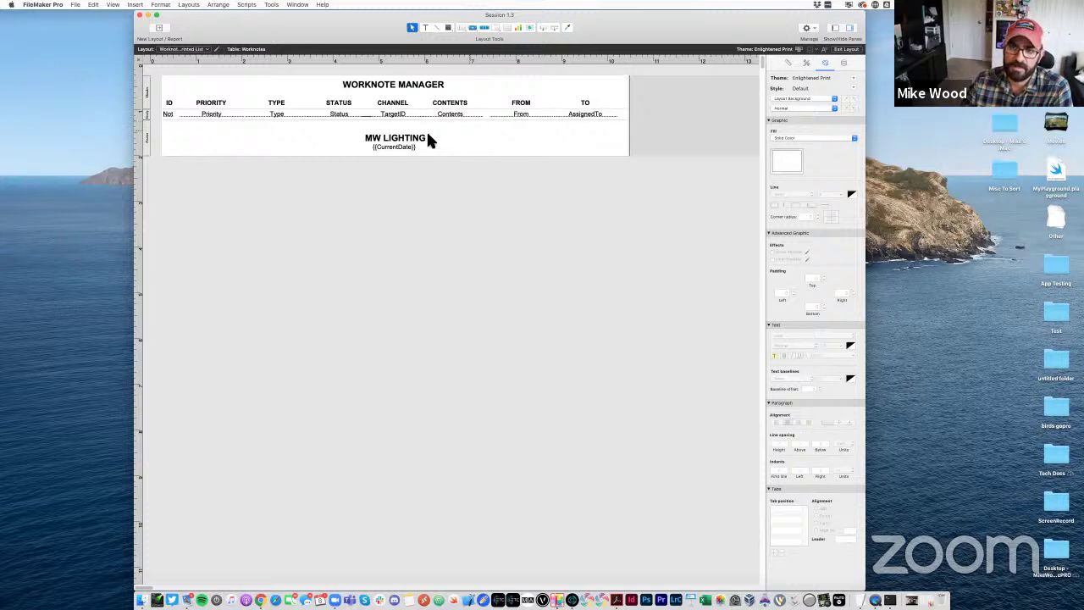
{"action": "left_click_drag", "start_coordinate": [341, 162], "coordinate": [448, 158]}
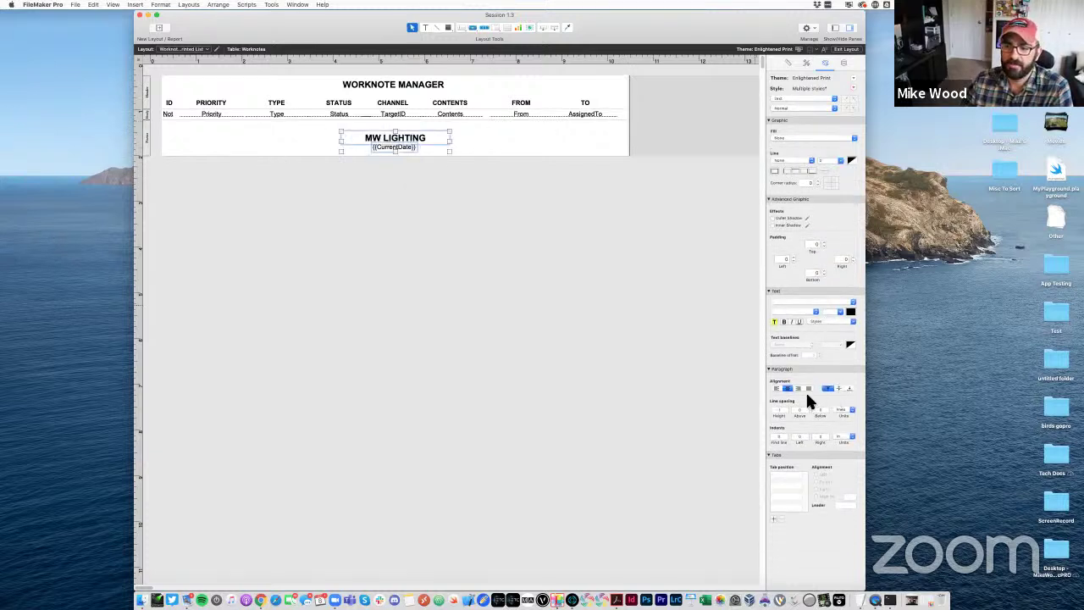
{"action": "left_click", "coordinate": [787, 62]}
{"action": "left_click", "coordinate": [785, 235]}
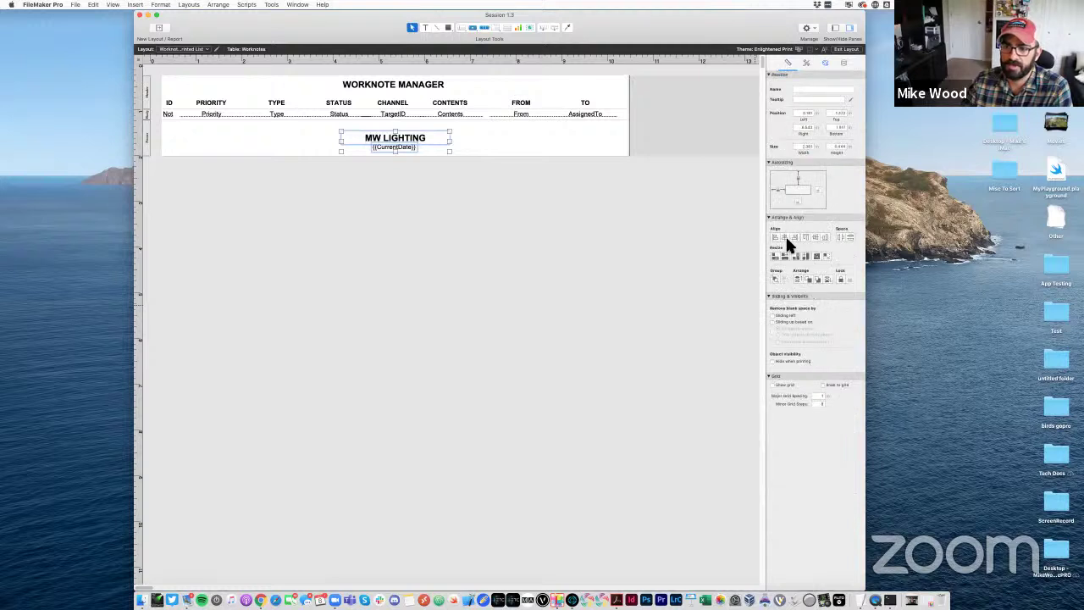
{"action": "left_click", "coordinate": [477, 226]}
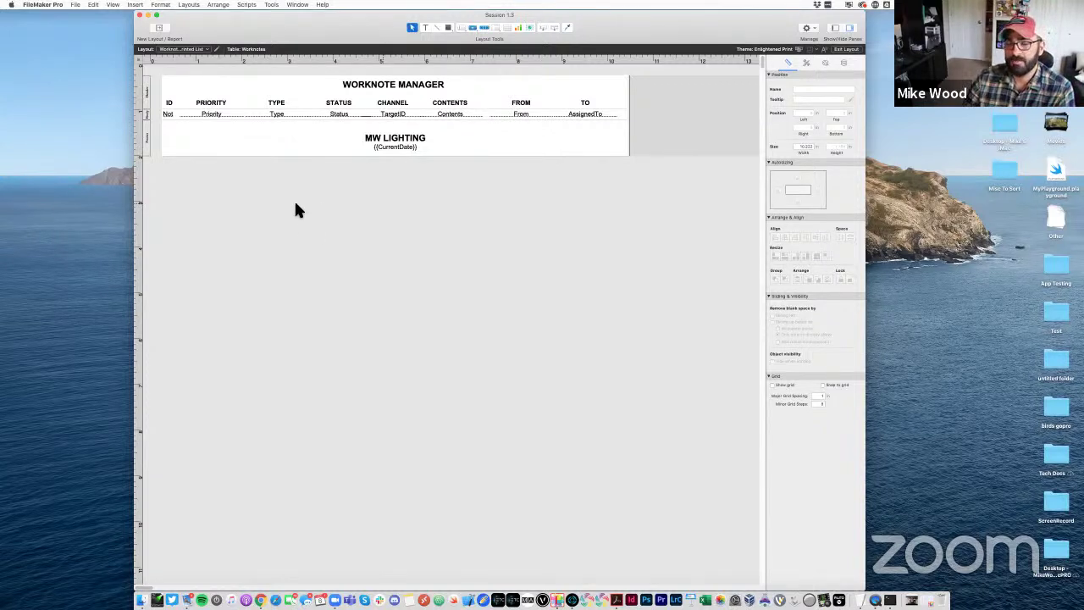
Shift all column labels and fields together slightly right to free space at the start of the row
{"action": "left_click_drag", "start_coordinate": [653, 125], "coordinate": [175, 99]}
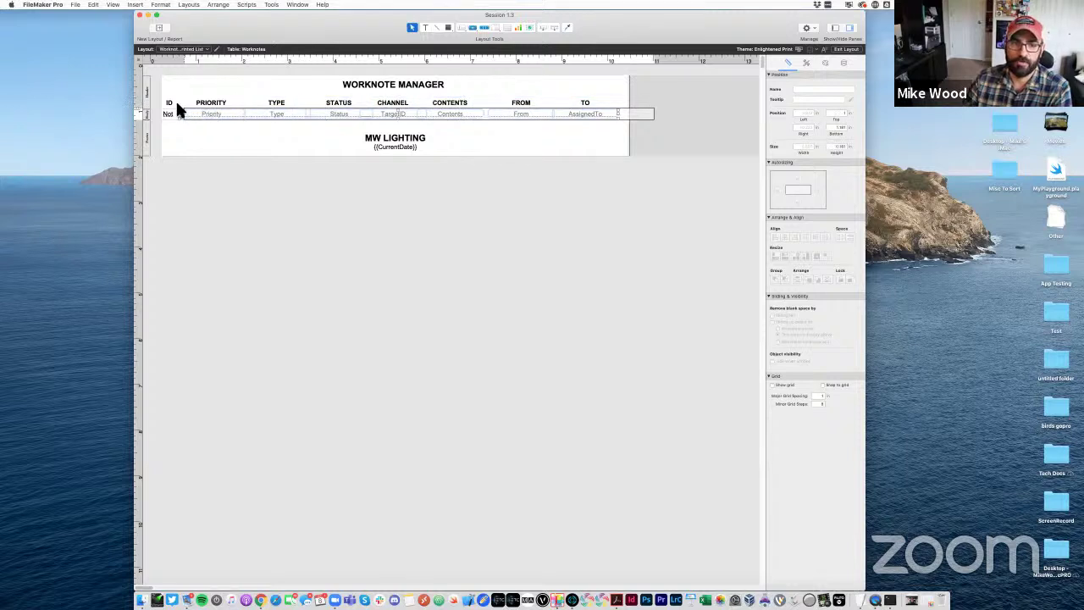
{"action": "left_click_drag", "start_coordinate": [597, 119], "coordinate": [597, 115]}
{"action": "left_click", "coordinate": [662, 126]}
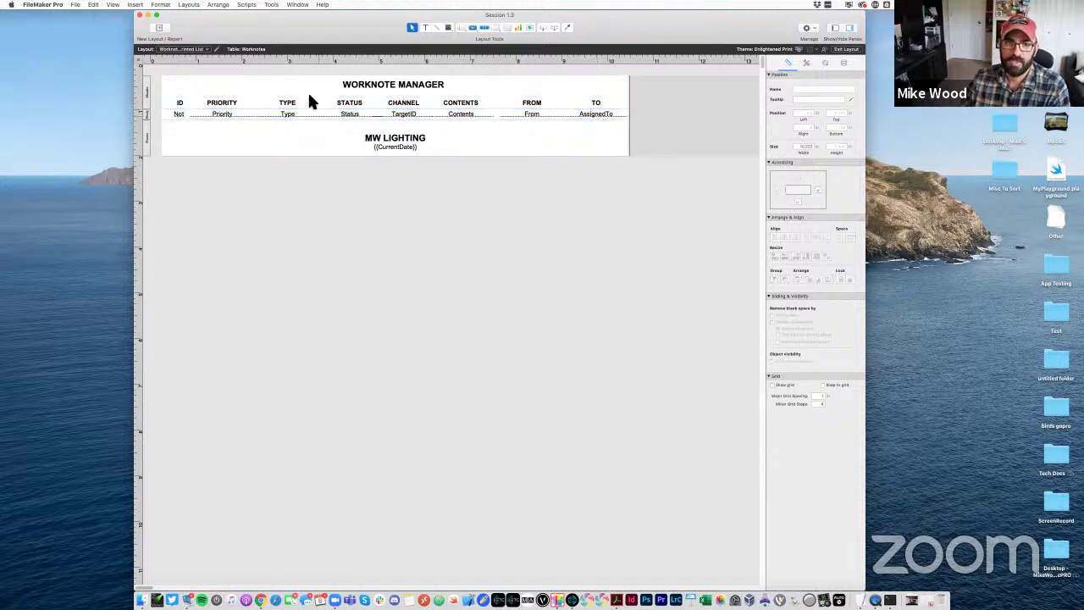
Draw a checkbox-sized rectangle about 0.125 in wide in the body row, just before the note ID field
{"action": "left_click", "coordinate": [449, 28]}
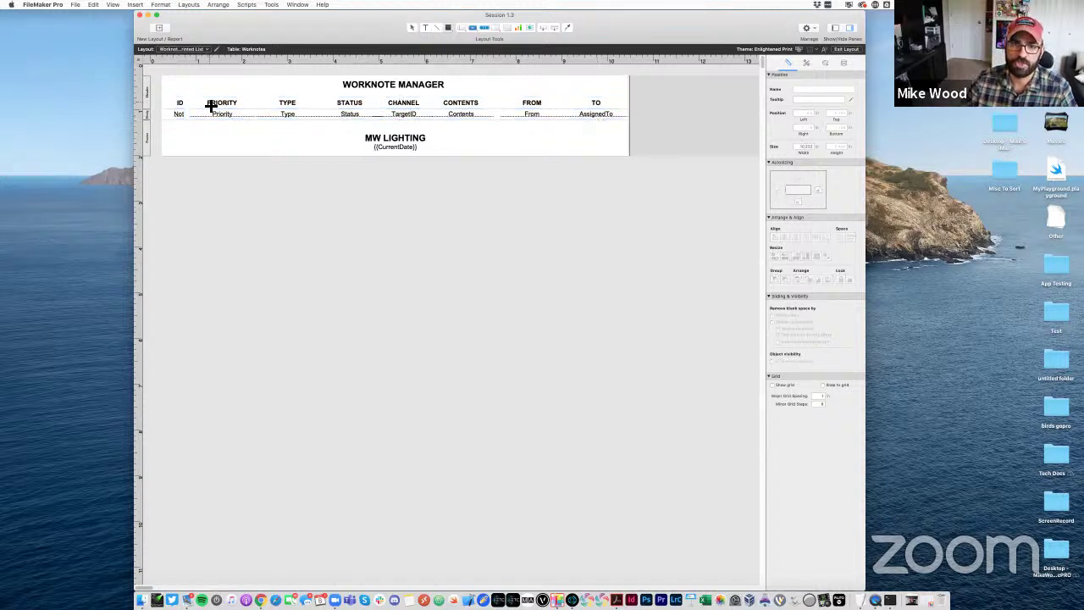
{"action": "left_click_drag", "start_coordinate": [167, 110], "coordinate": [174, 113]}
{"action": "type", "text": "ID"}
{"action": "key", "text": "Escape"}
{"action": "left_click", "coordinate": [177, 133]}
{"action": "left_click", "coordinate": [178, 136]}
{"action": "left_click", "coordinate": [167, 118]}
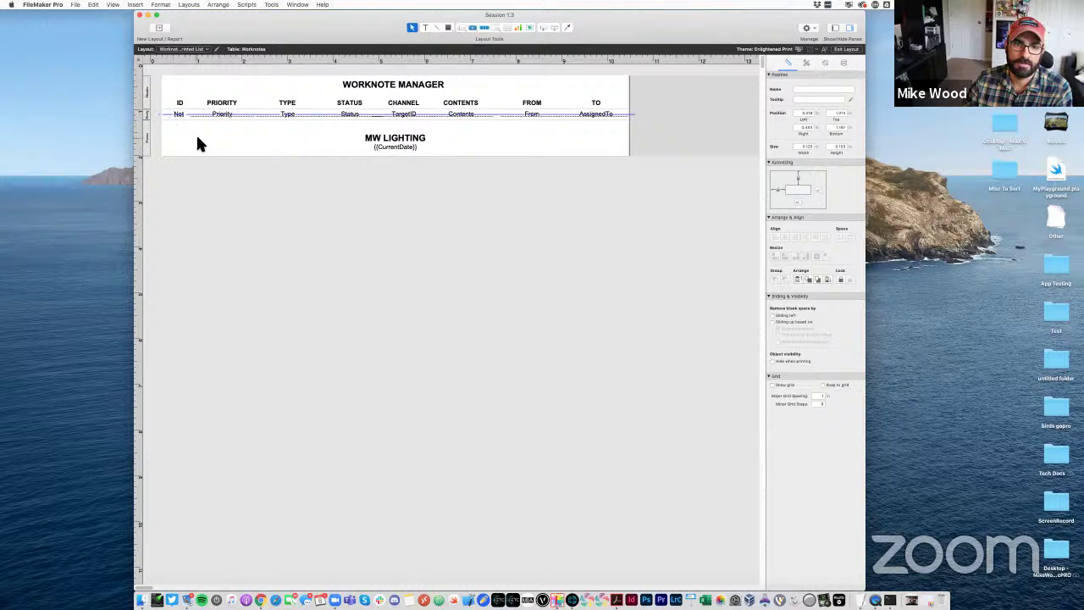
{"action": "left_click", "coordinate": [196, 133]}
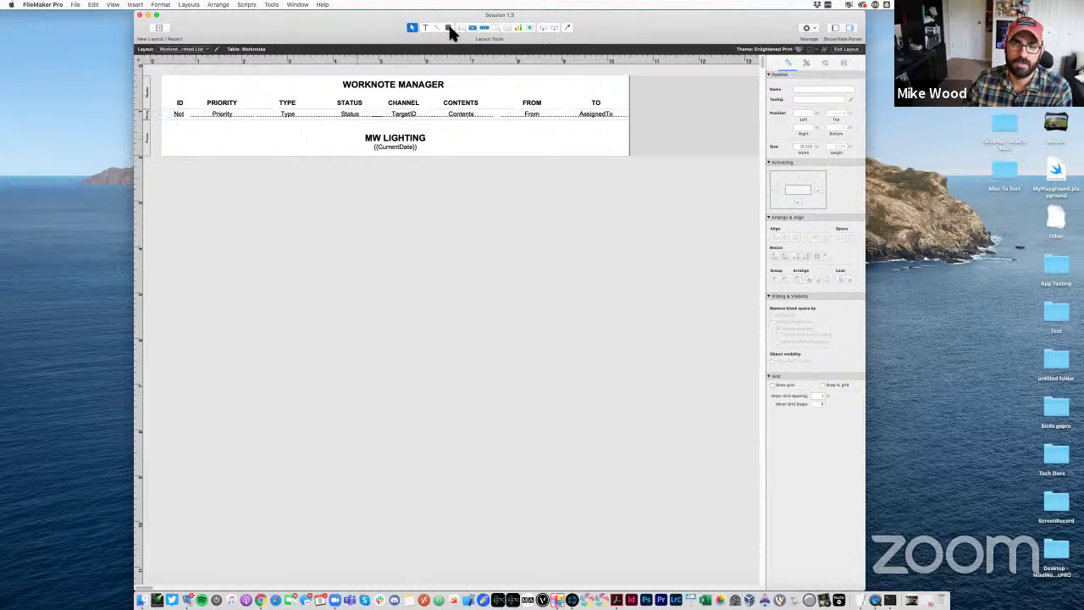
{"action": "left_click", "coordinate": [168, 115]}
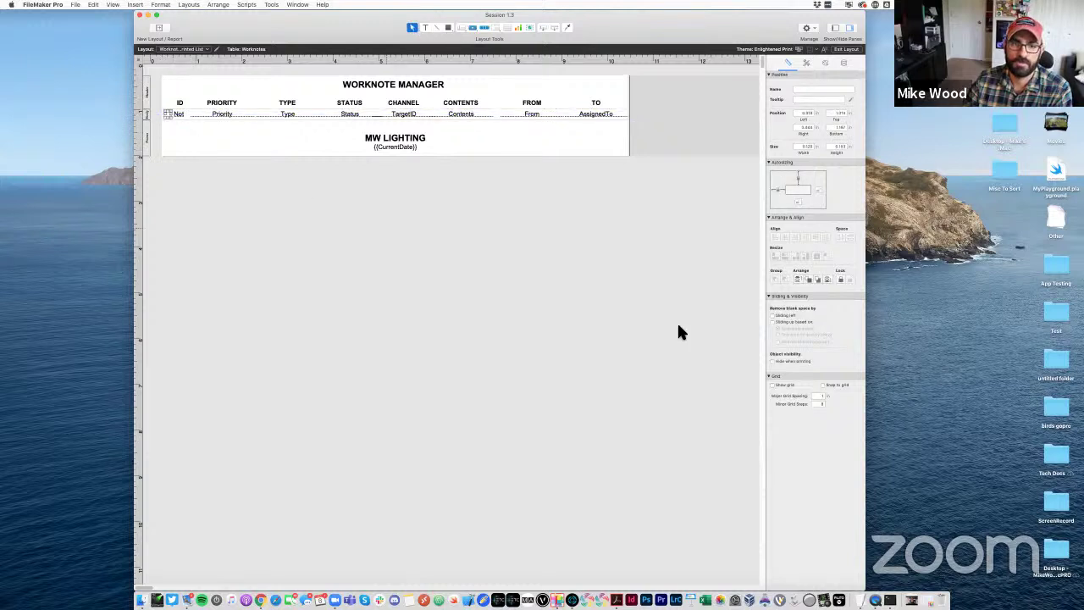
Change the outline colour of the checkbox rectangle to black
{"action": "left_click", "coordinate": [824, 64]}
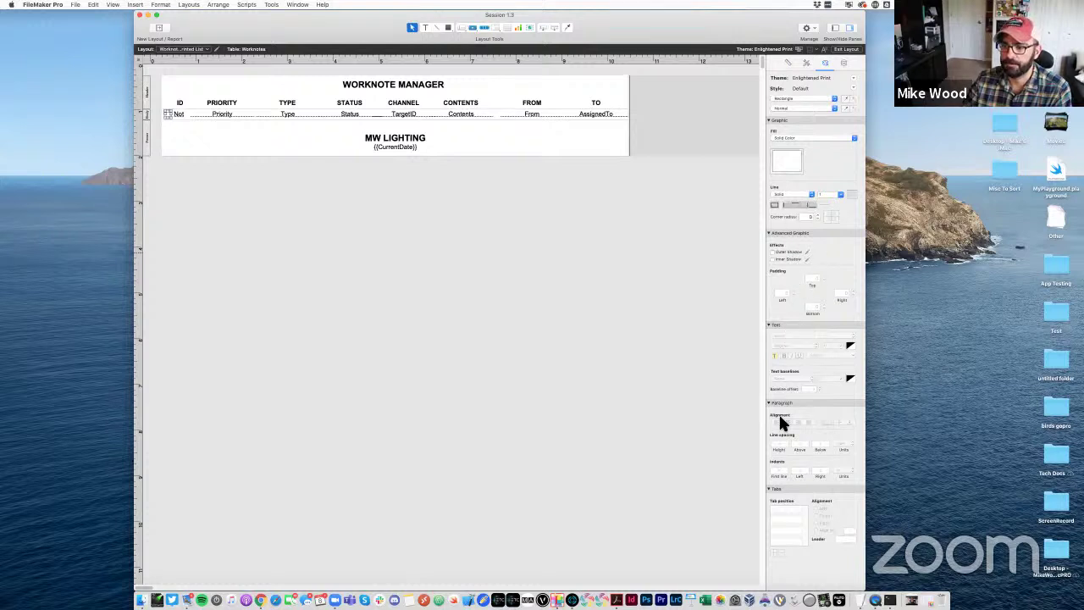
{"action": "left_click", "coordinate": [851, 196]}
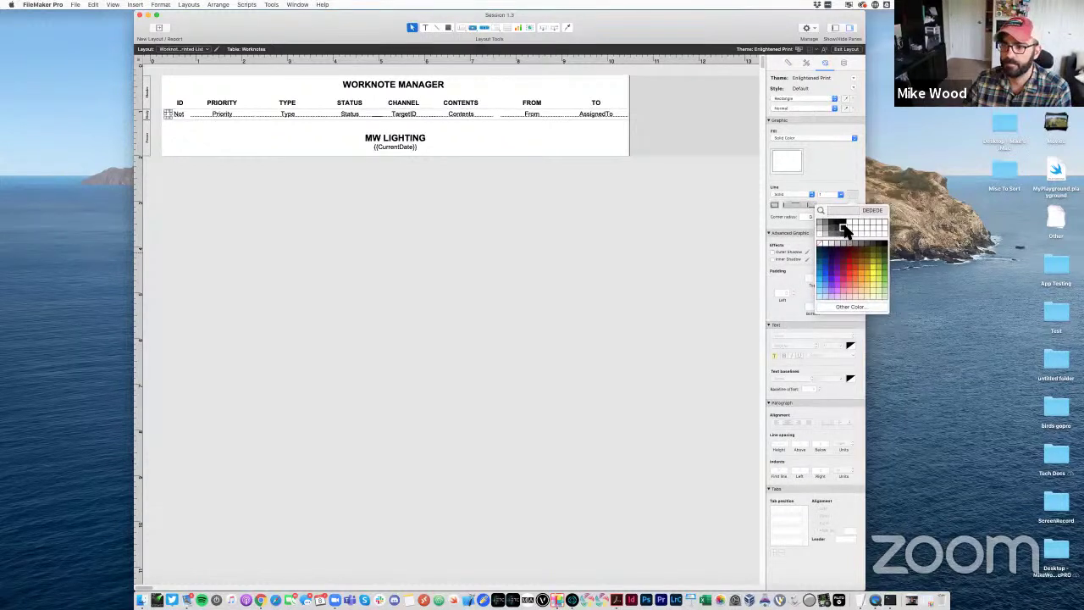
{"action": "left_click", "coordinate": [489, 261]}
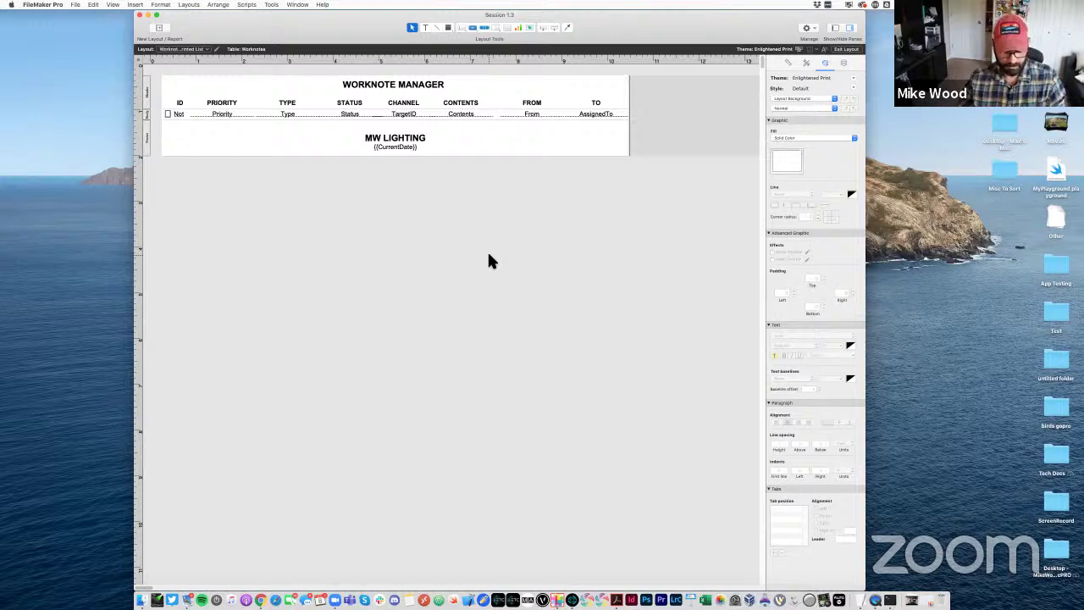
Check the checkbox rectangles beside each record in Browse mode and the page in print preview
{"action": "key", "text": "super+b"}
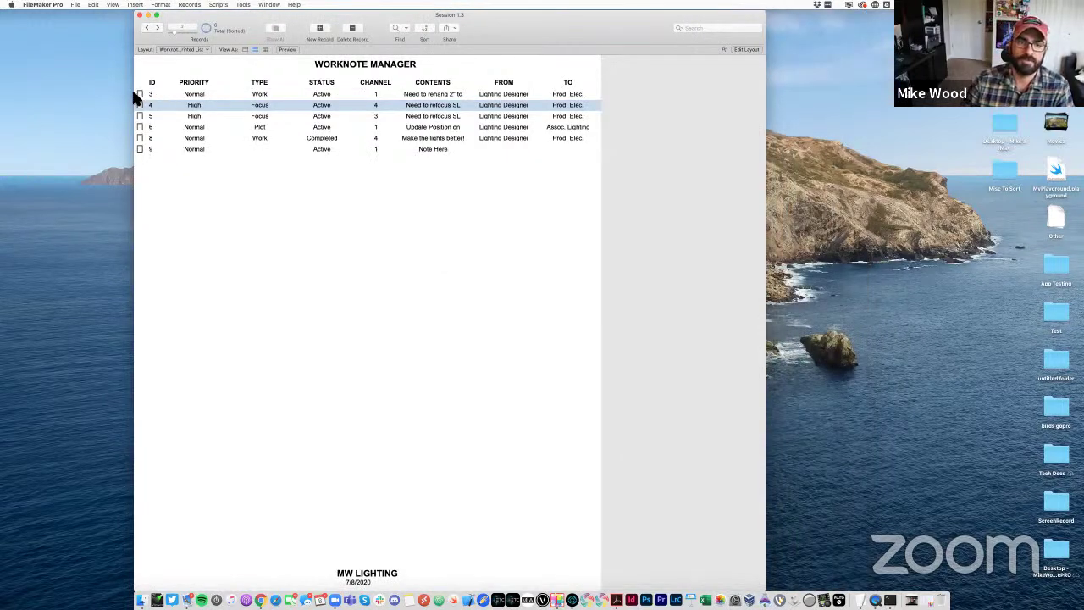
{"action": "left_click", "coordinate": [141, 94]}
{"action": "left_click", "coordinate": [139, 106]}
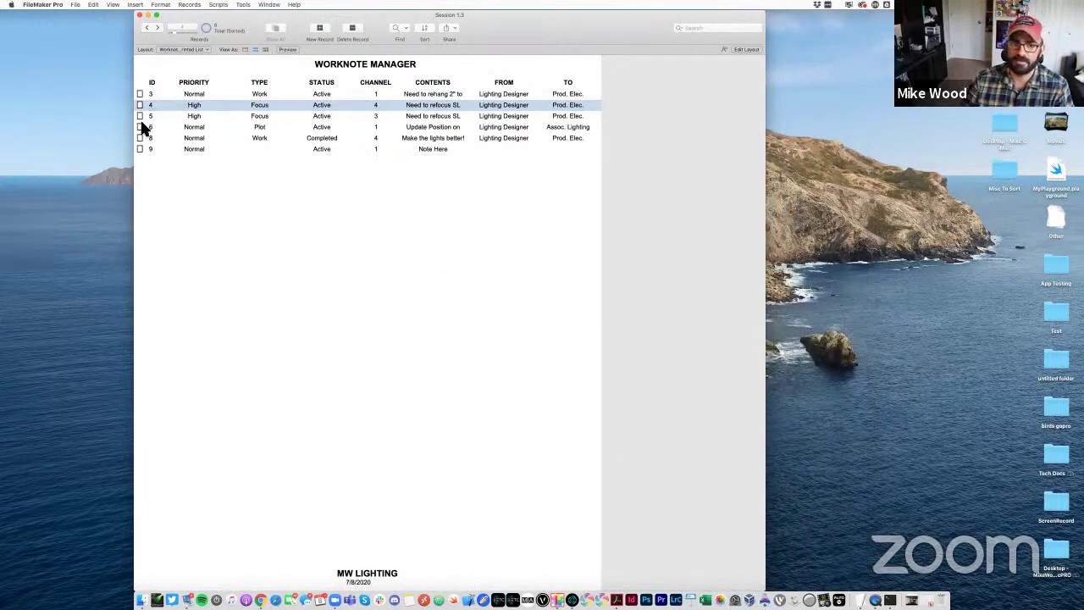
{"action": "left_click", "coordinate": [142, 117]}
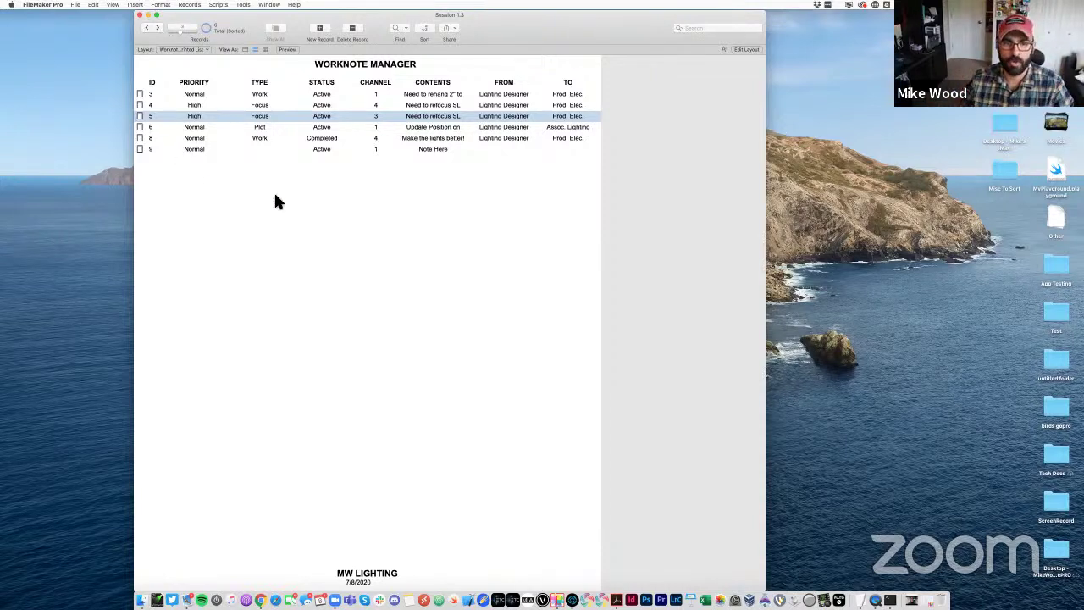
{"action": "left_click", "coordinate": [286, 49]}
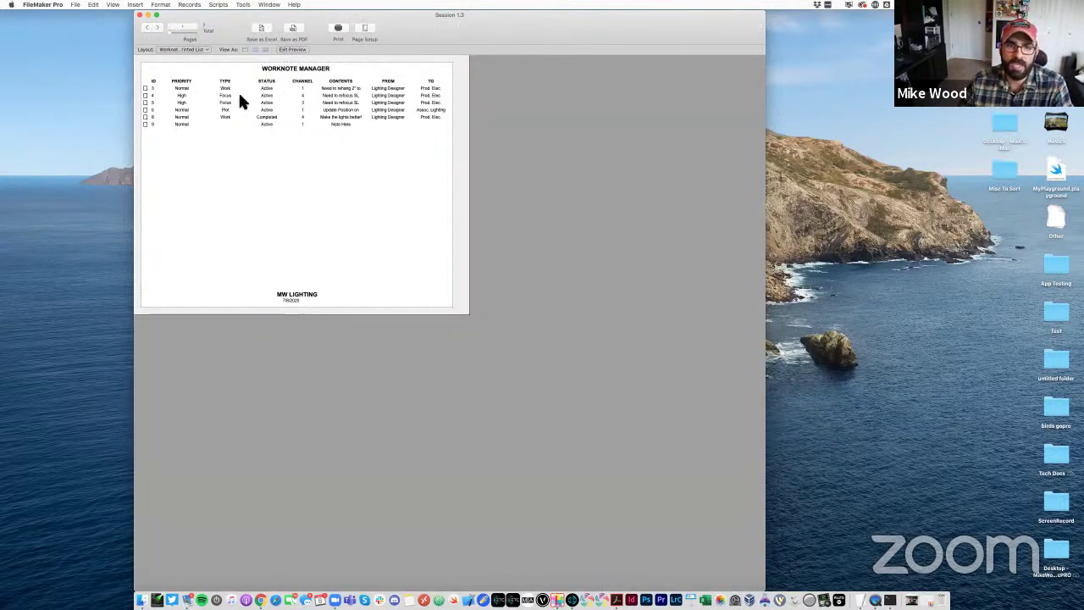
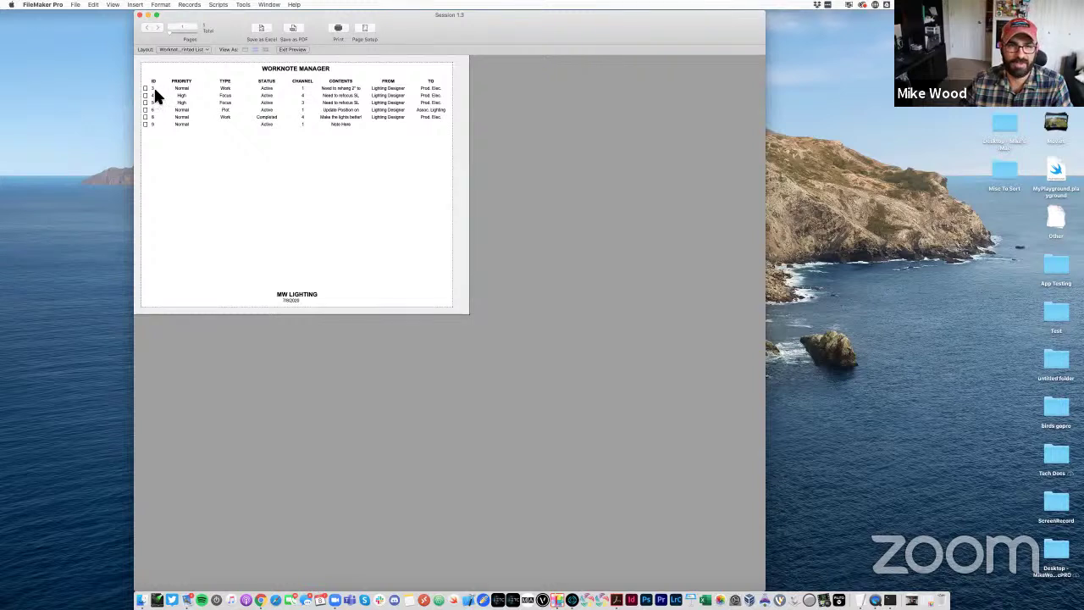
{"action": "left_click", "coordinate": [296, 49]}
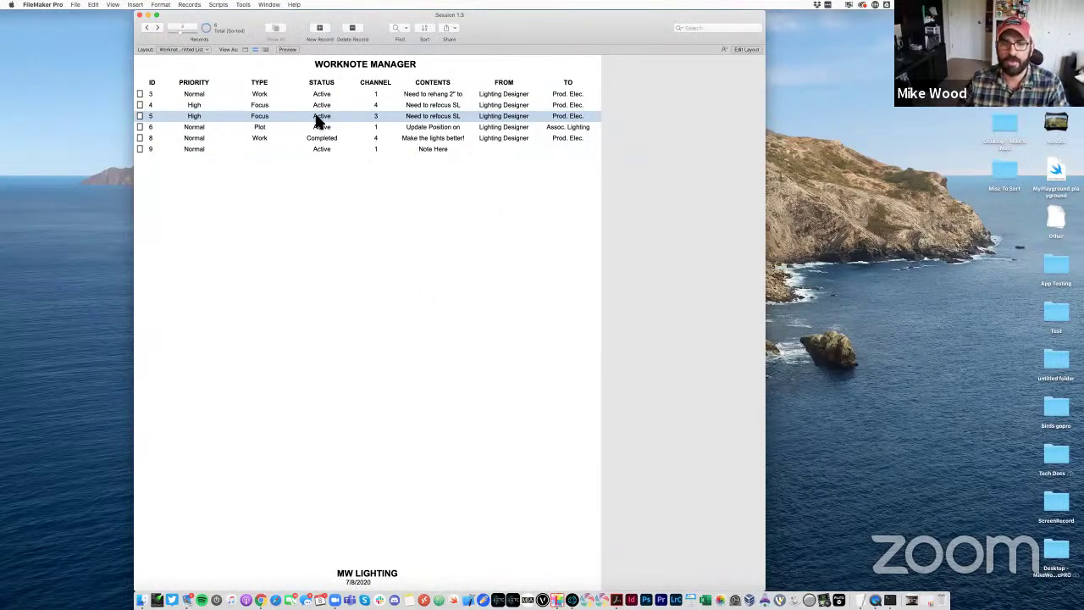
{"action": "left_click", "coordinate": [348, 94]}
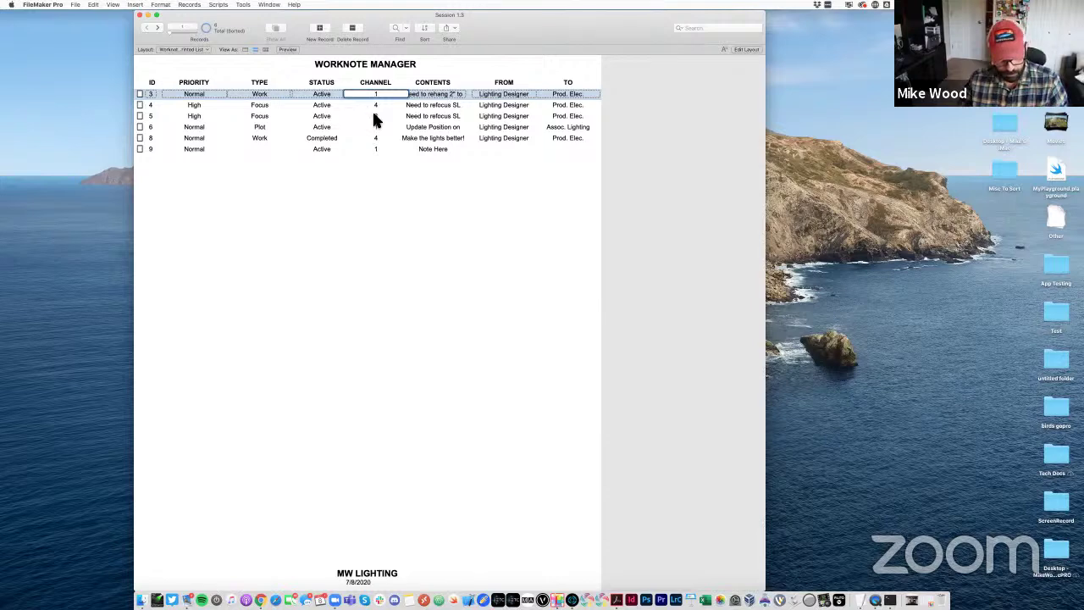
{"action": "left_click", "coordinate": [654, 174]}
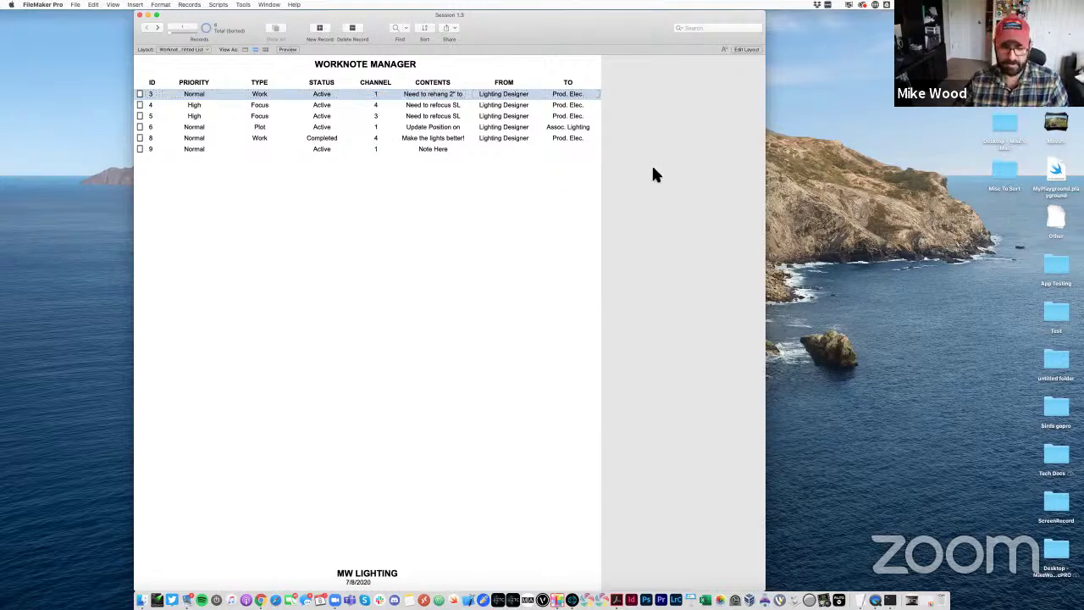
Return to editing the layout and define the Body part to use the alternate row state and active row state
{"action": "key", "text": "super+l"}
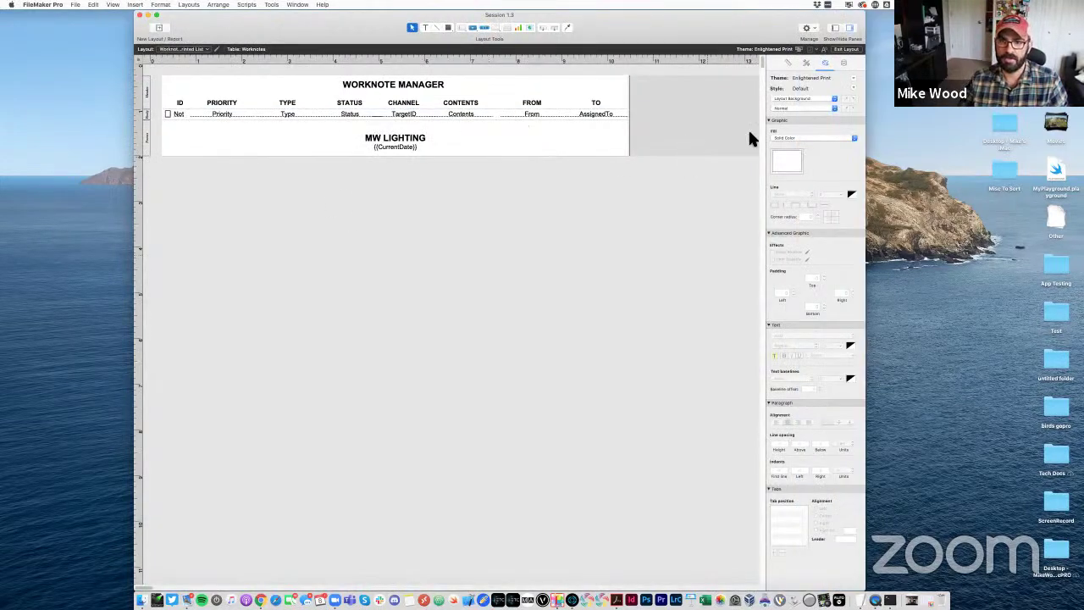
{"action": "right_click", "coordinate": [566, 110]}
{"action": "left_click", "coordinate": [701, 99]}
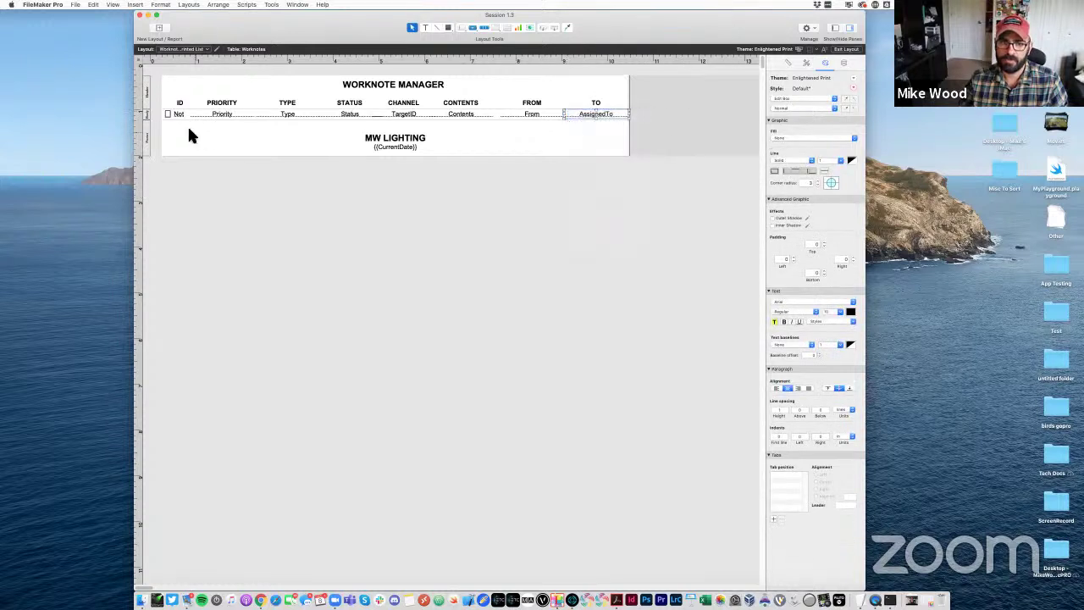
{"action": "right_click", "coordinate": [144, 112]}
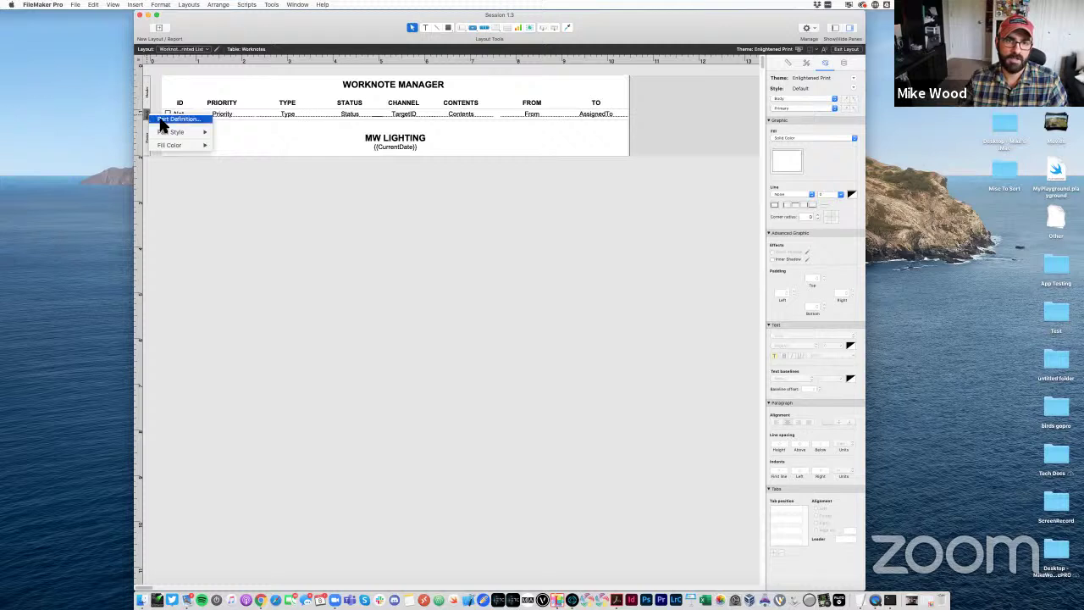
{"action": "left_click", "coordinate": [163, 119]}
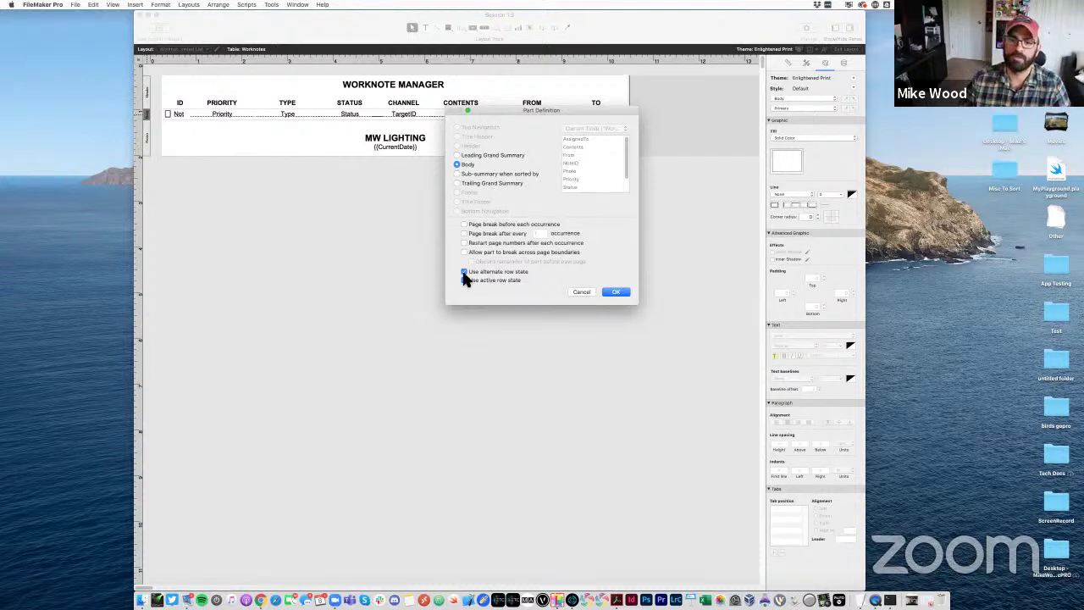
{"action": "left_click", "coordinate": [616, 293]}
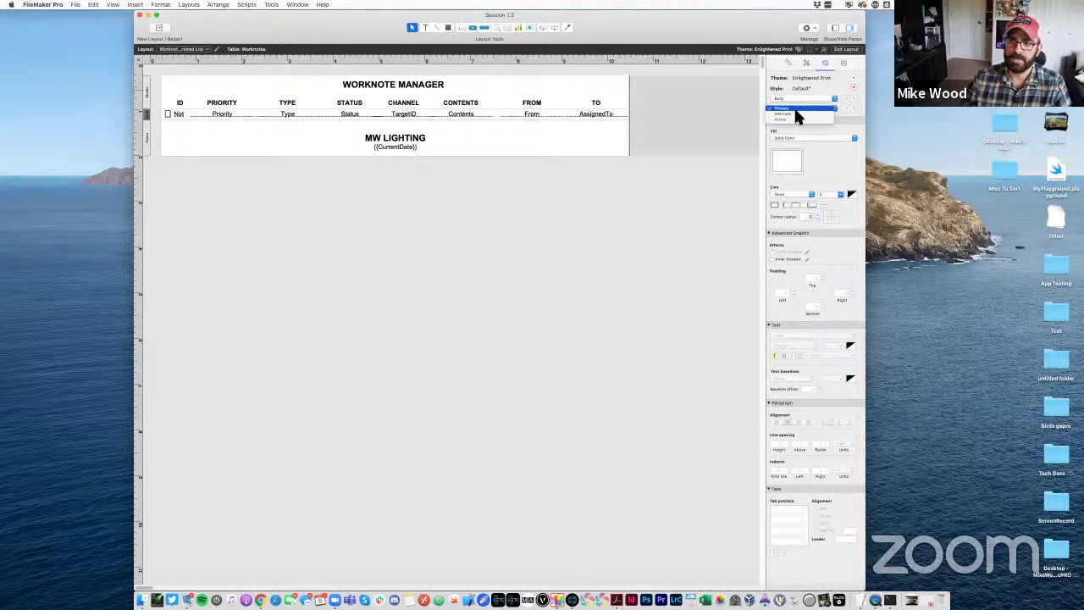
Fill the Body part's alternate row state with solid grey D6D6D6
{"action": "left_click", "coordinate": [796, 108]}
{"action": "left_click", "coordinate": [793, 115]}
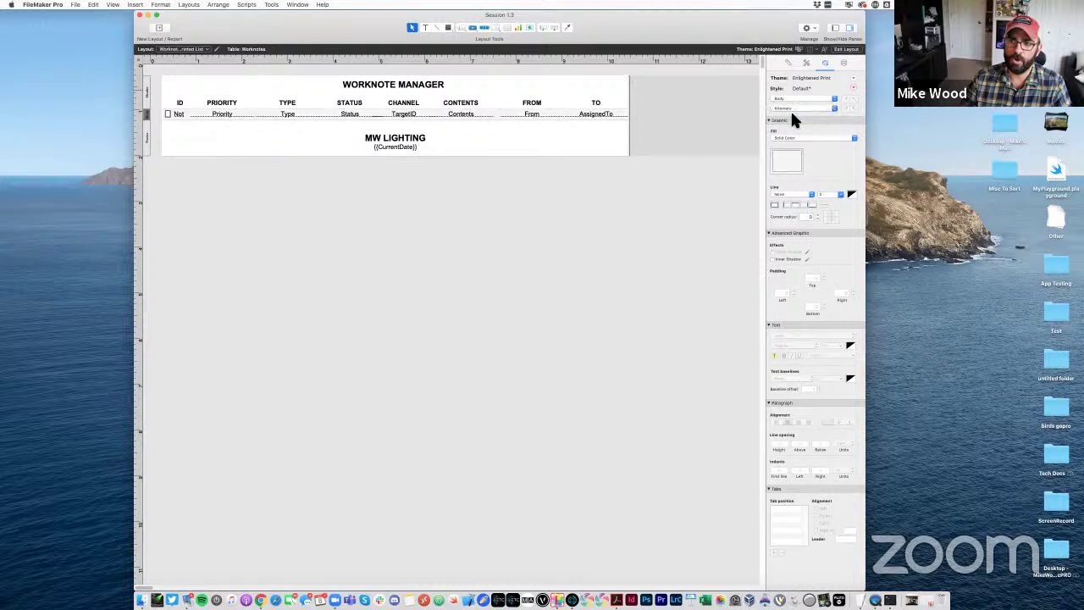
{"action": "left_click", "coordinate": [791, 159]}
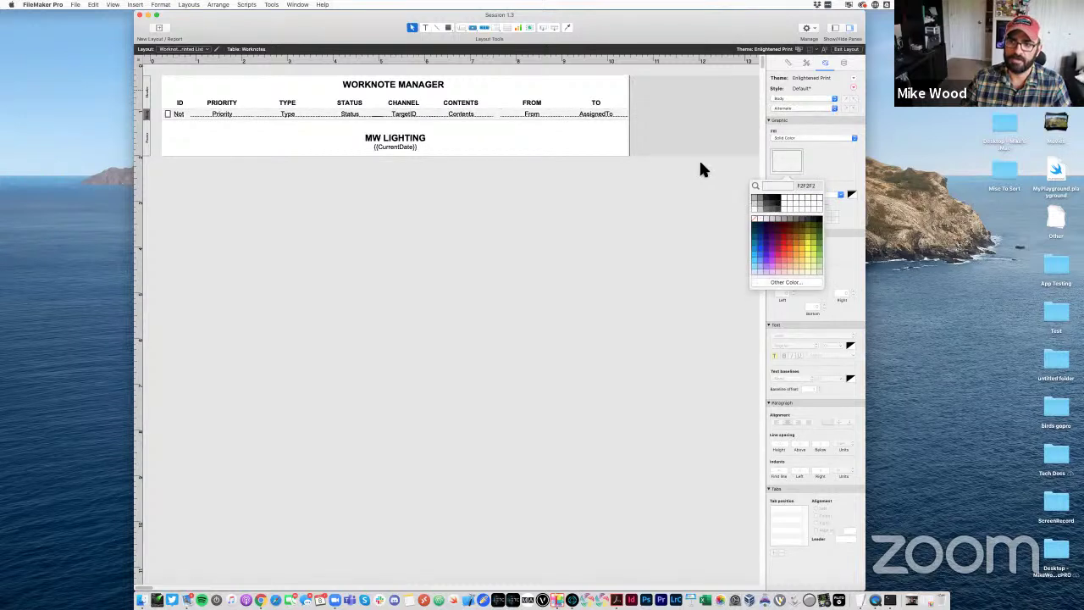
{"action": "left_click", "coordinate": [757, 209]}
Lighten the alternate row fill to custom colour F8F8F8 and check the row striping in Browse mode
{"action": "left_click", "coordinate": [790, 154]}
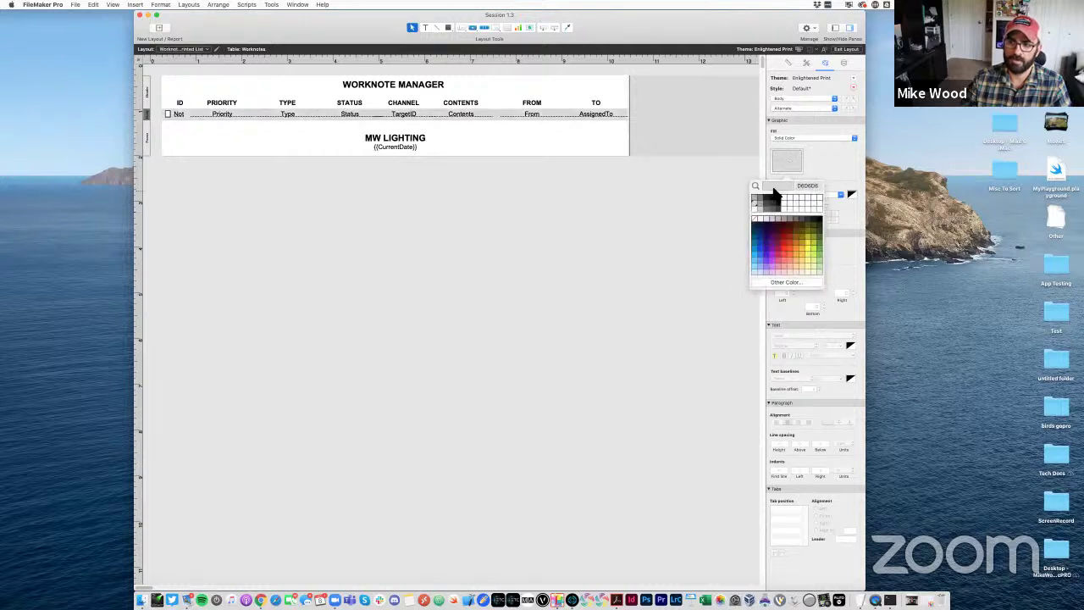
{"action": "left_click", "coordinate": [806, 283]}
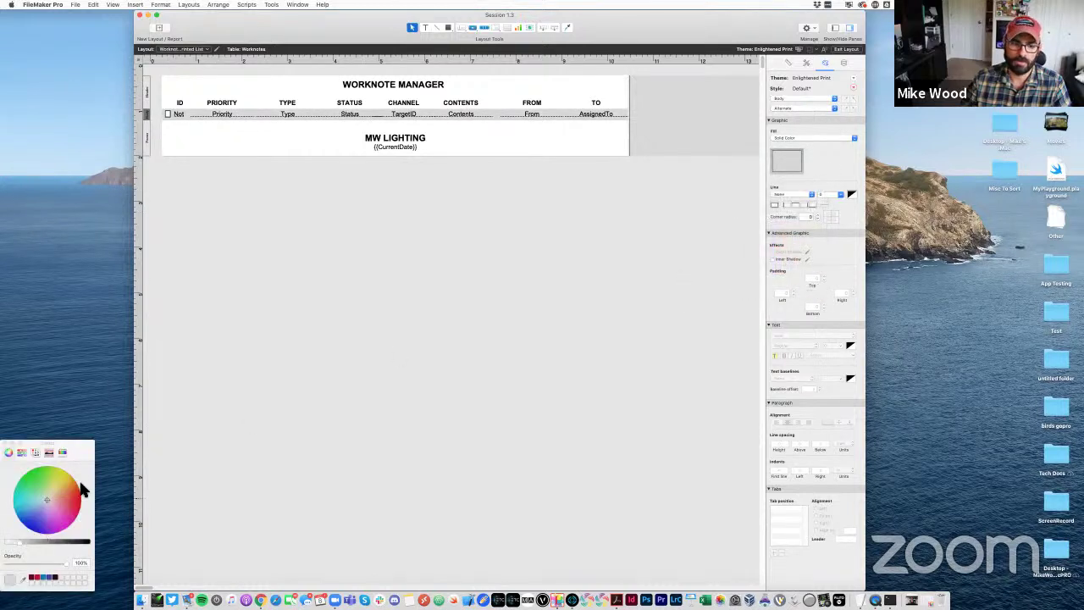
{"action": "left_click_drag", "start_coordinate": [33, 511], "coordinate": [30, 513]}
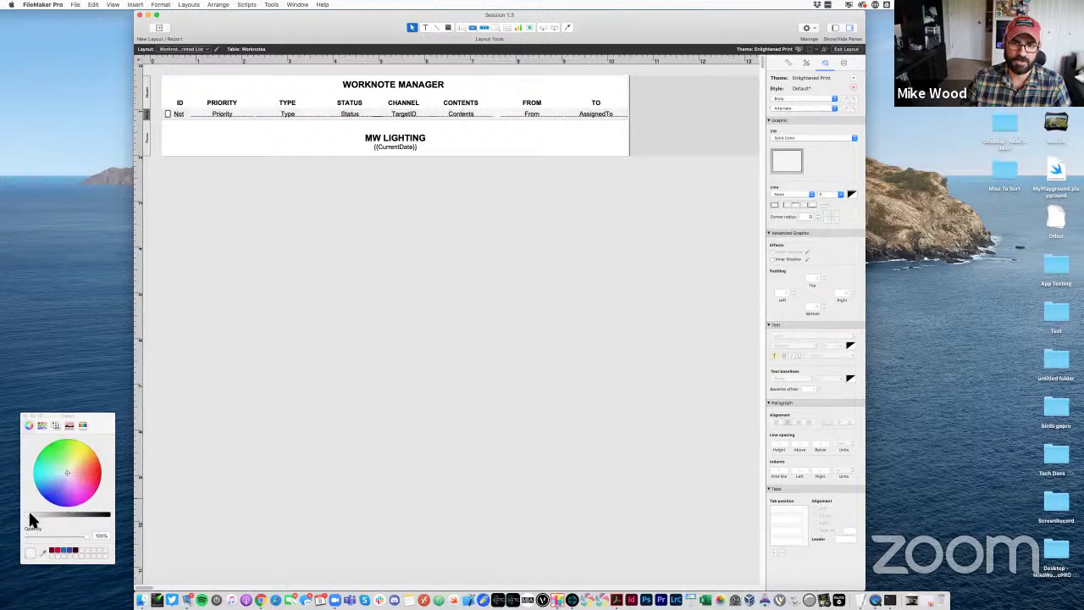
{"action": "left_click", "coordinate": [24, 417]}
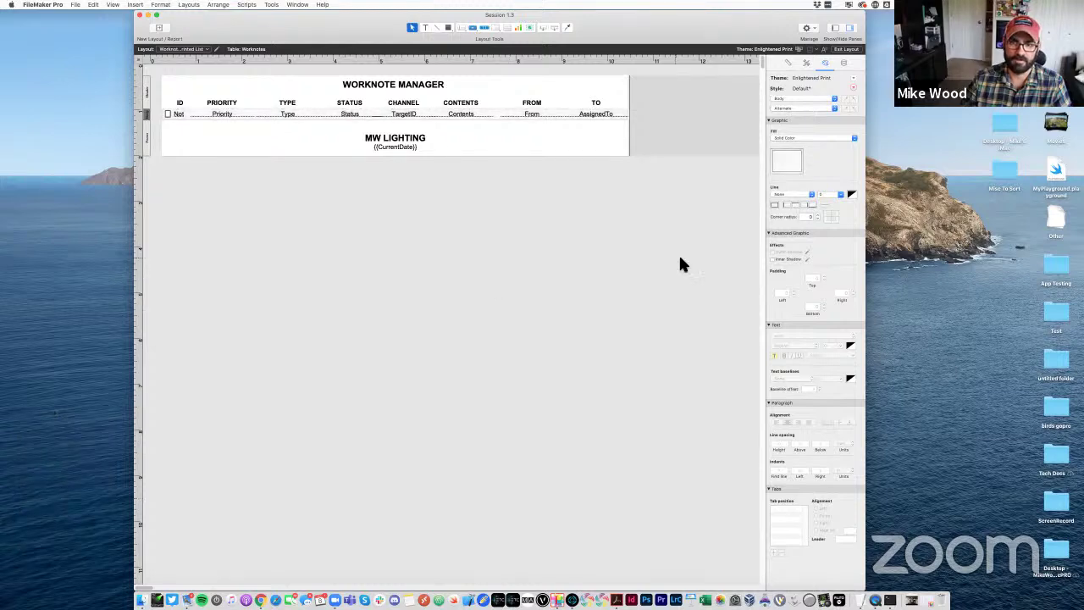
{"action": "left_click", "coordinate": [668, 157]}
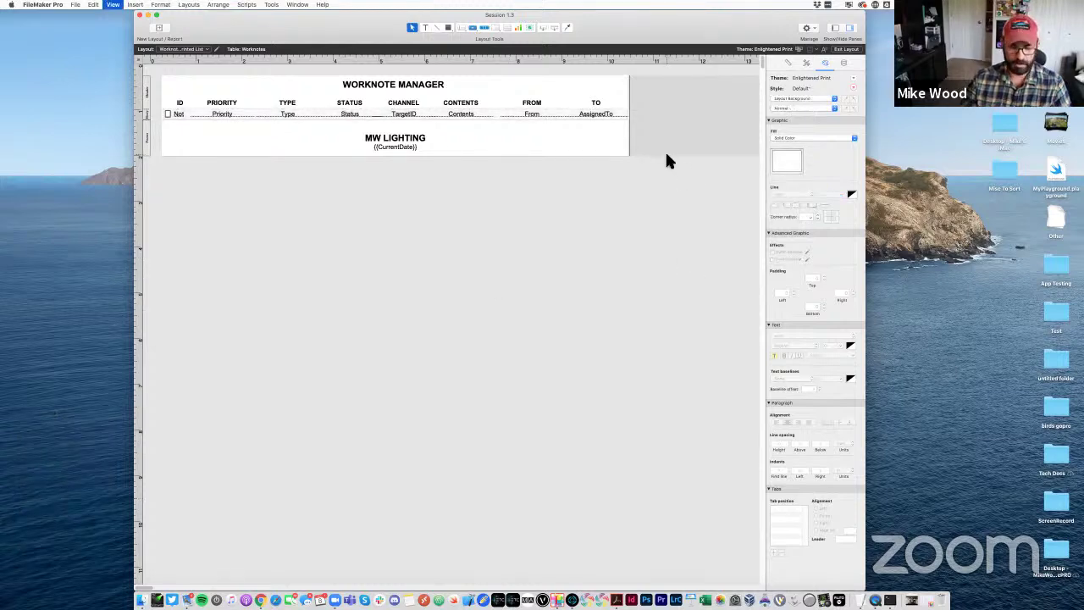
{"action": "key", "text": "super+b"}
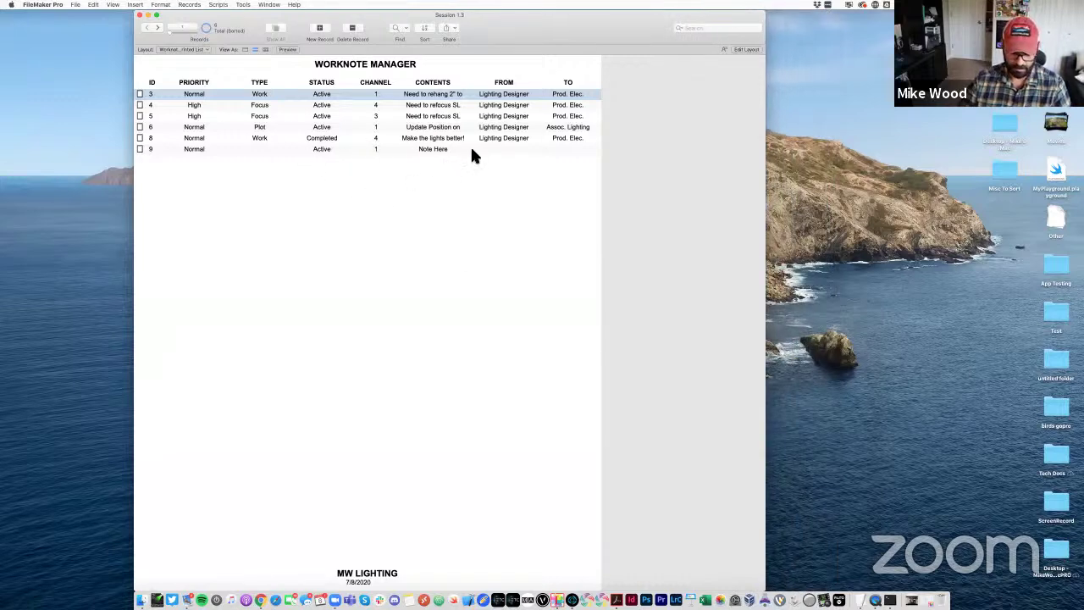
Set the Body part's alternate row fill to a darker palette grey and check the row striping in Browse mode
{"action": "key", "text": "super+l"}
{"action": "left_click", "coordinate": [145, 113]}
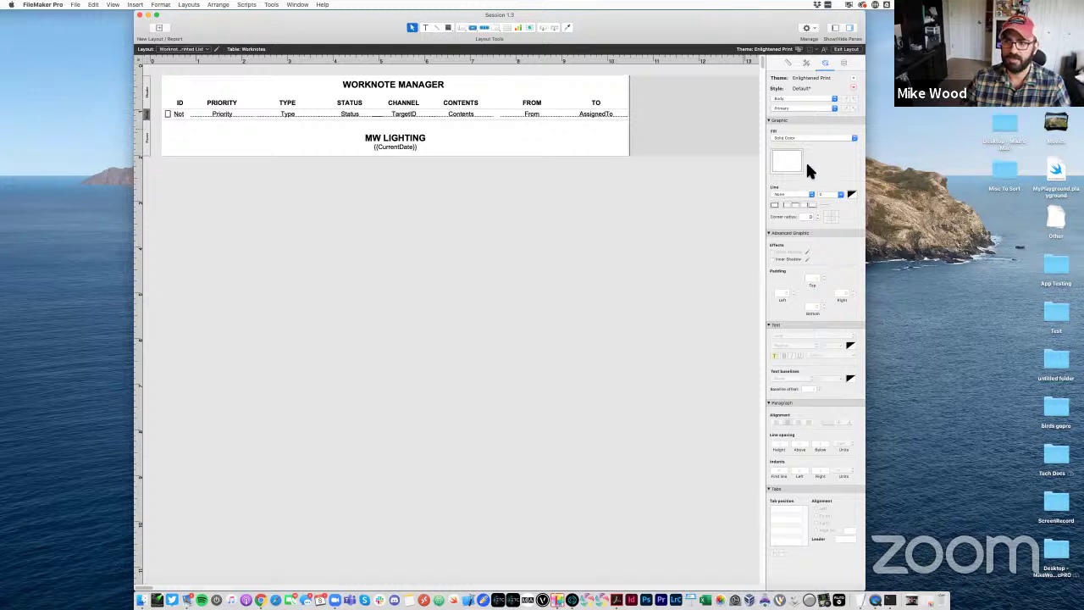
{"action": "left_click", "coordinate": [797, 108]}
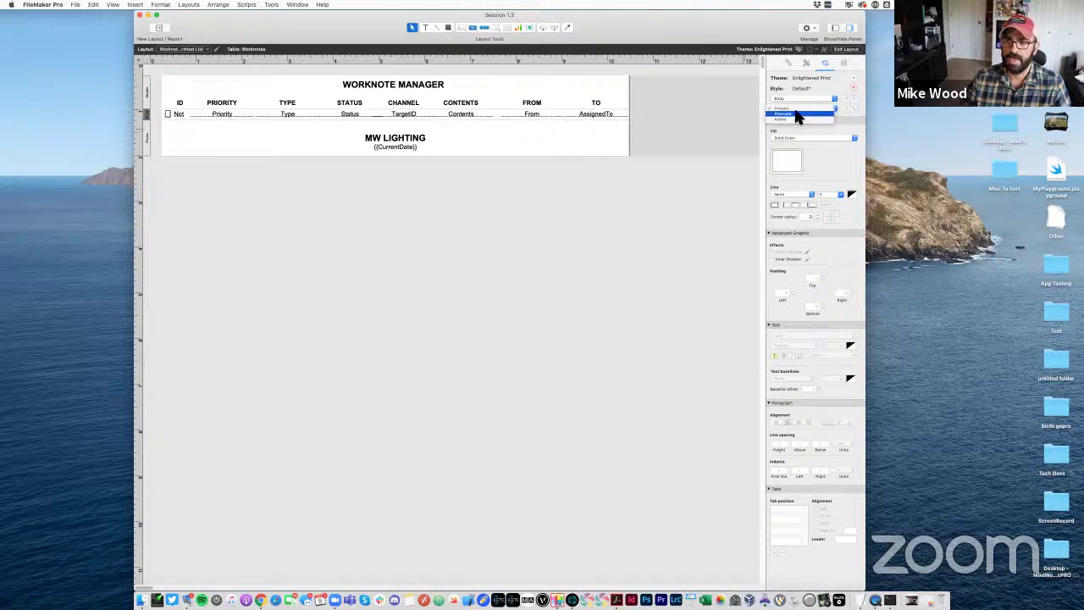
{"action": "left_click", "coordinate": [794, 119]}
{"action": "left_click", "coordinate": [786, 159]}
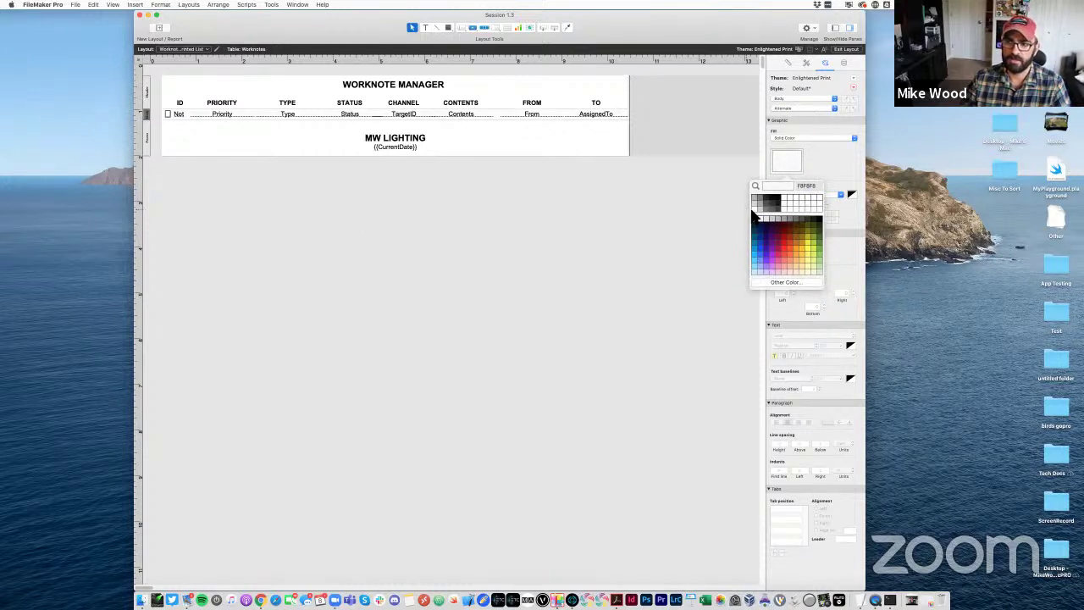
{"action": "left_click", "coordinate": [757, 213]}
{"action": "left_click", "coordinate": [504, 268]}
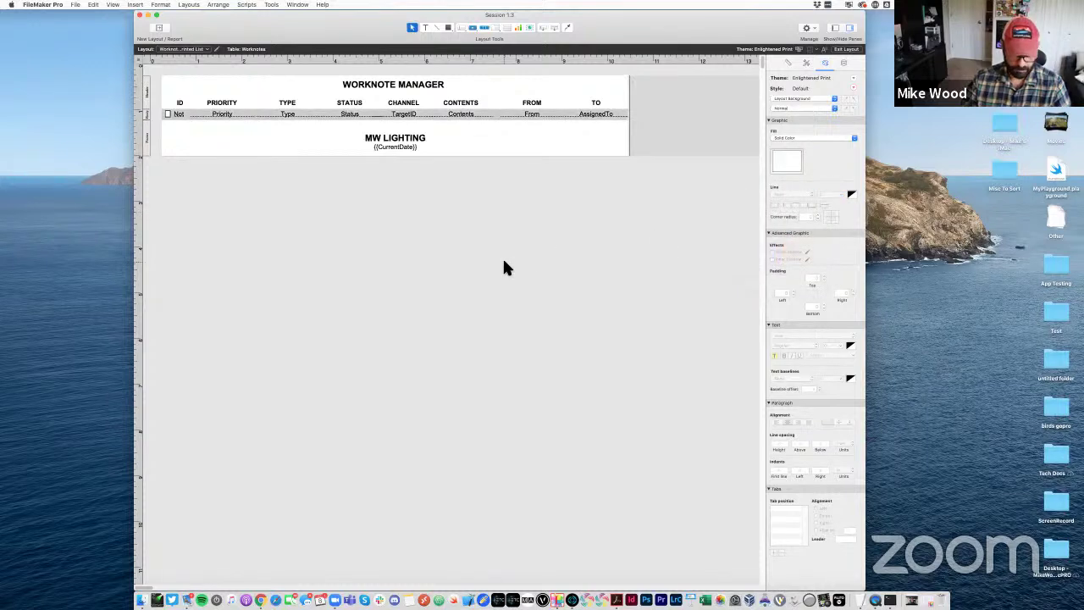
{"action": "key", "text": "super+b"}
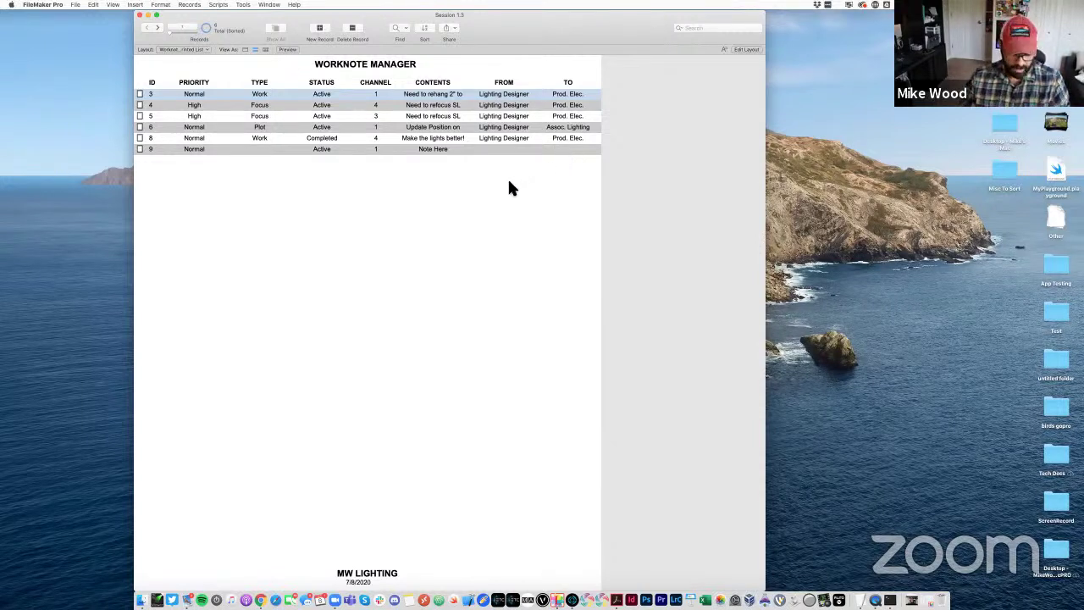
Return to editing the layout and shift the CONTENTS label and its field together slightly right, towards the FROM column
{"action": "key", "text": "super+l"}
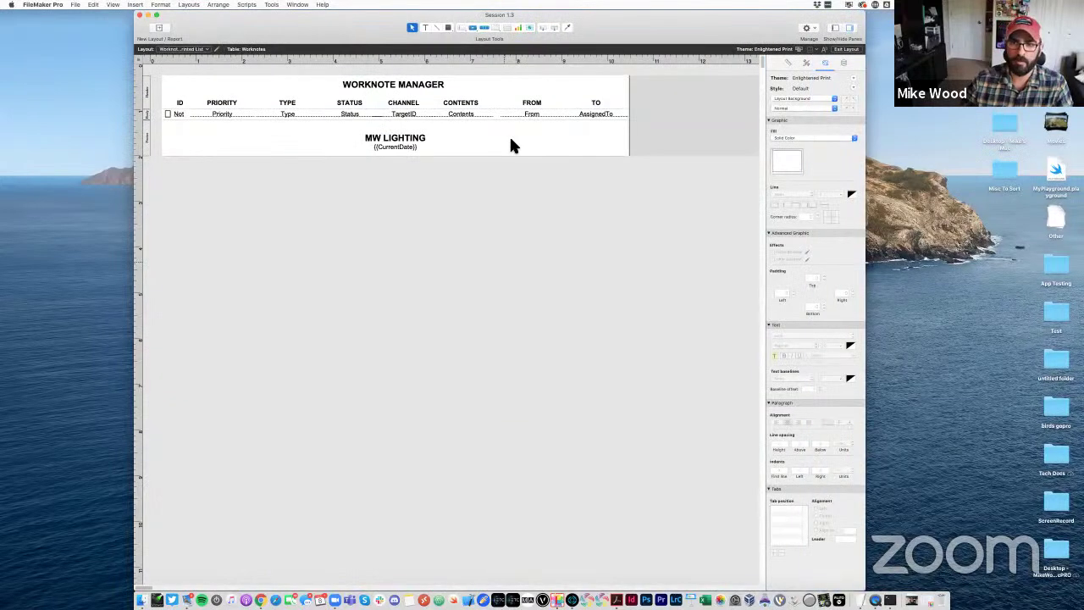
{"action": "left_click", "coordinate": [472, 114]}
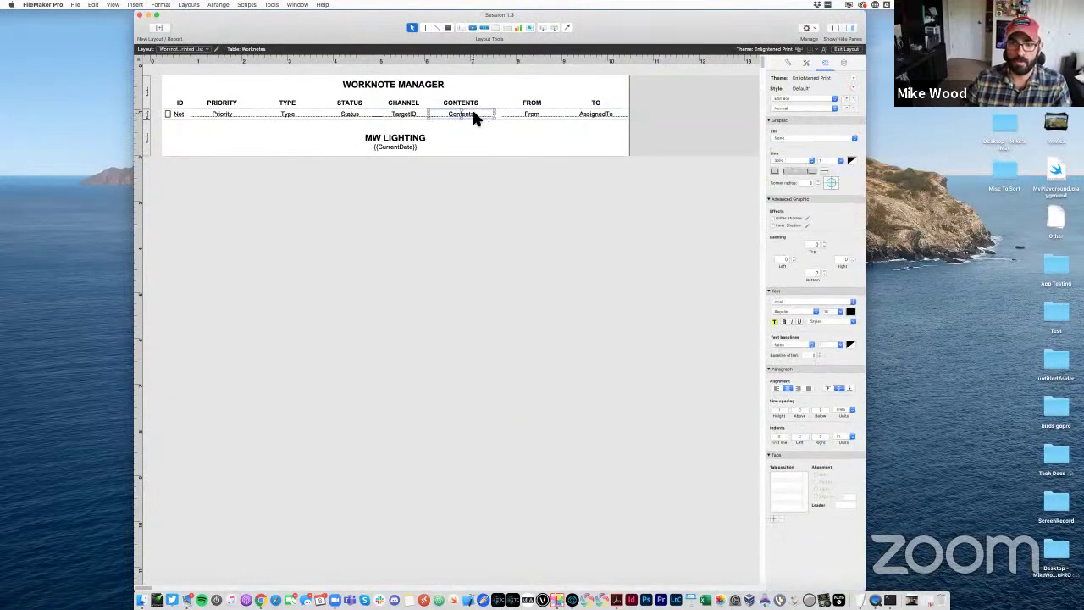
{"action": "left_click", "coordinate": [471, 104], "text": "shift"}
{"action": "left_click_drag", "start_coordinate": [472, 109], "coordinate": [478, 110]}
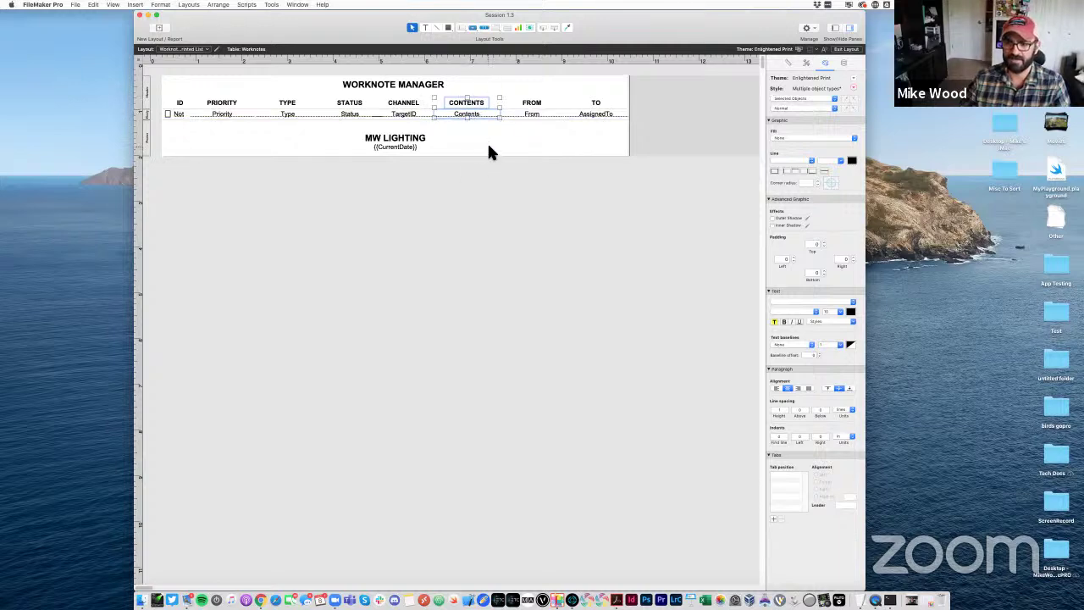
View the printed worknote list in Browse mode and examine the full Contents text of the first record
{"action": "left_click", "coordinate": [486, 147]}
{"action": "key", "text": "super+b"}
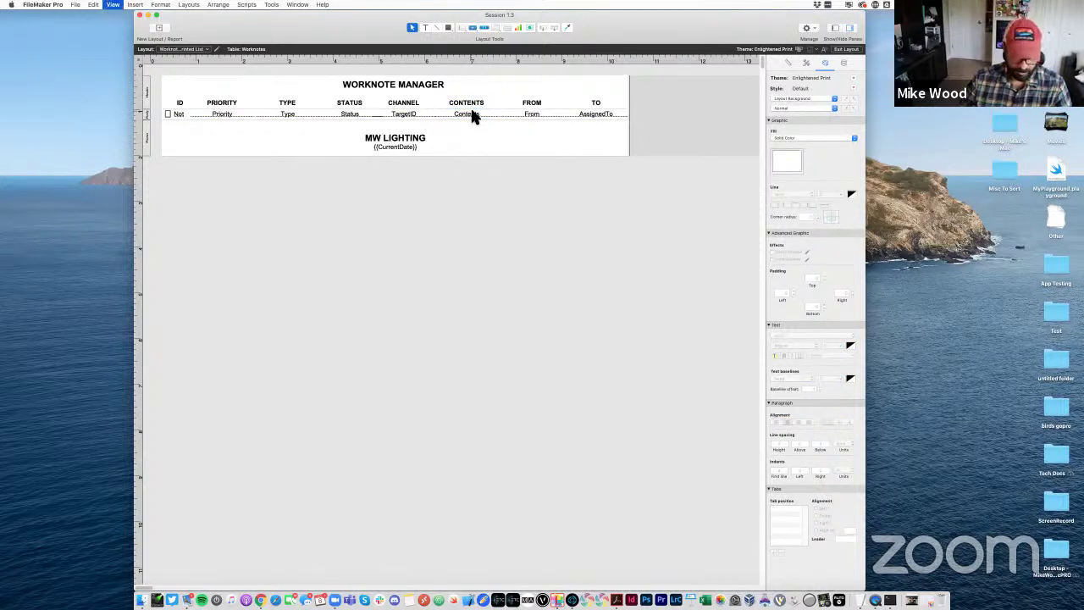
{"action": "left_click", "coordinate": [454, 97]}
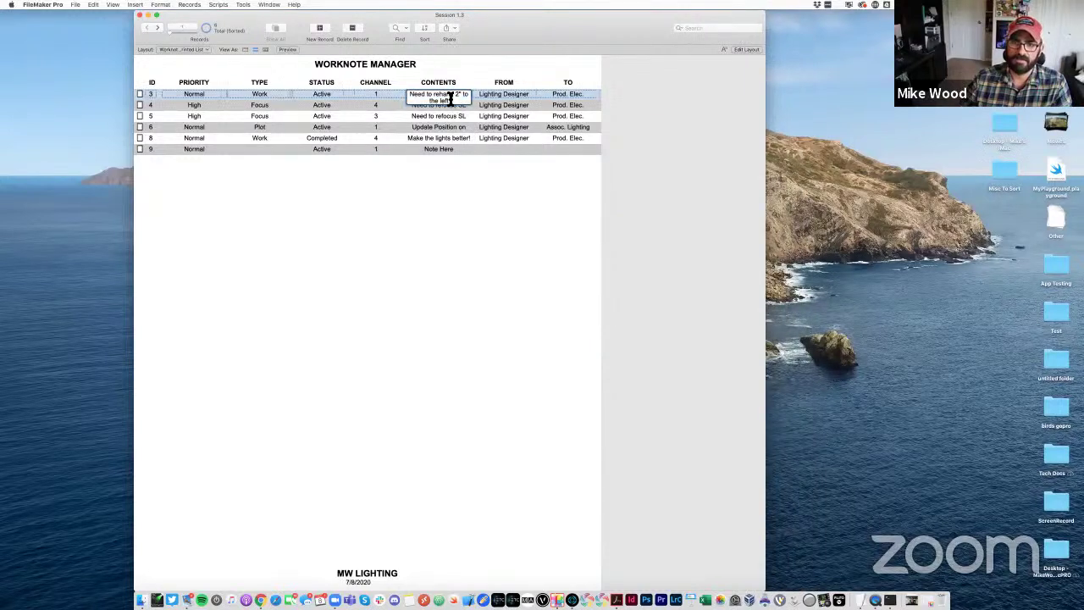
{"action": "left_click", "coordinate": [650, 112]}
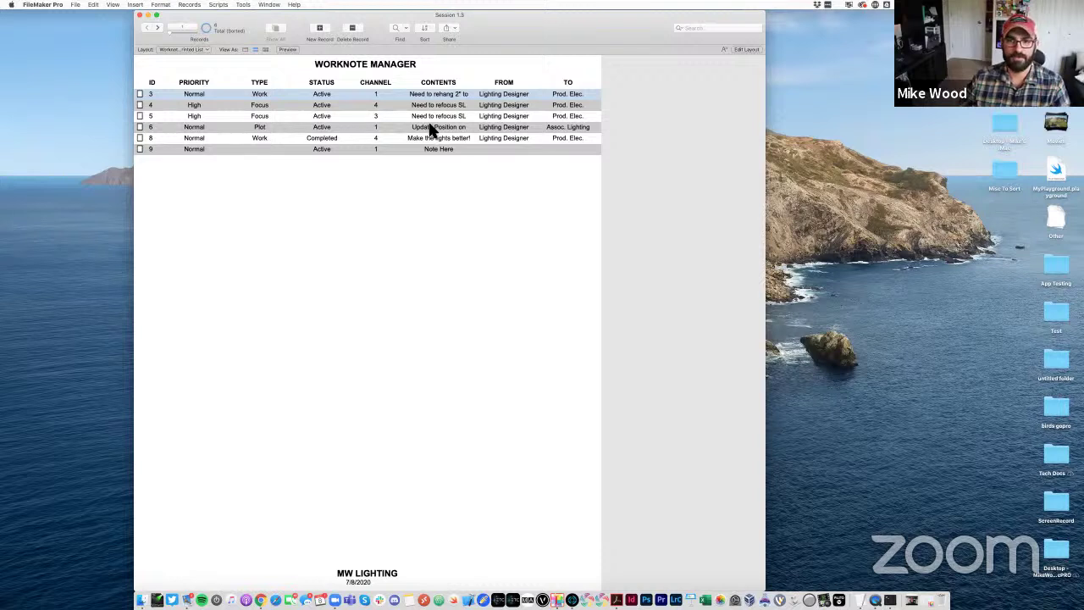
{"action": "left_click", "coordinate": [445, 99]}
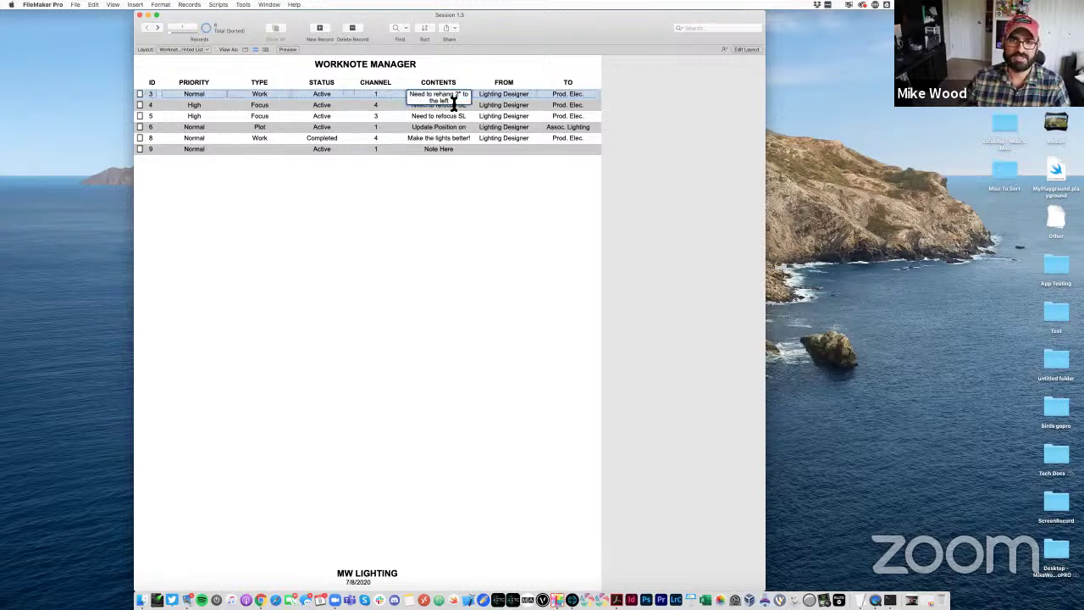
{"action": "triple_click", "coordinate": [454, 102]}
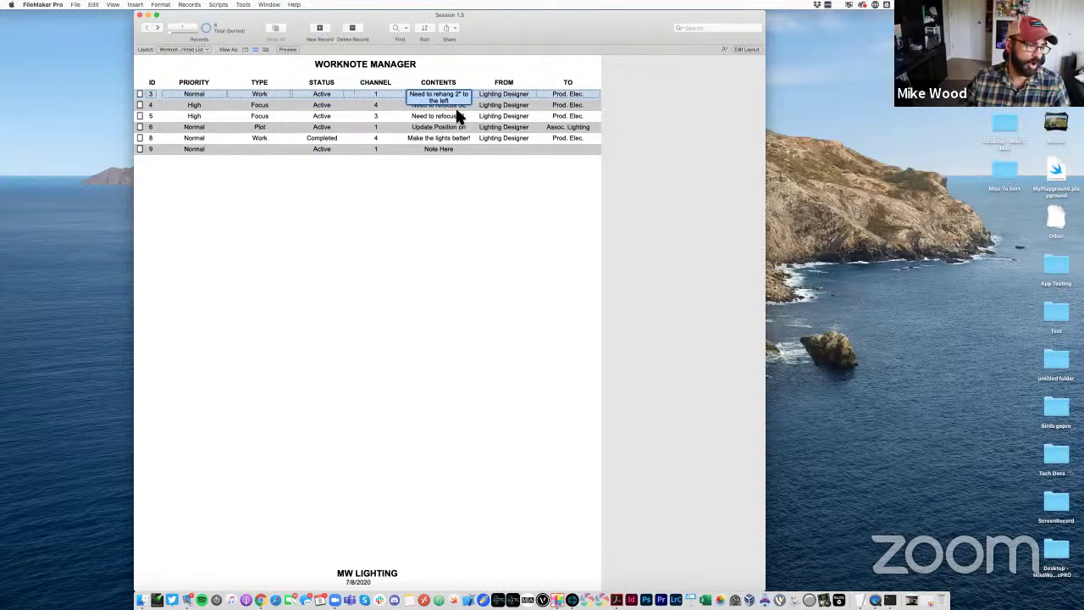
{"action": "left_click", "coordinate": [650, 125]}
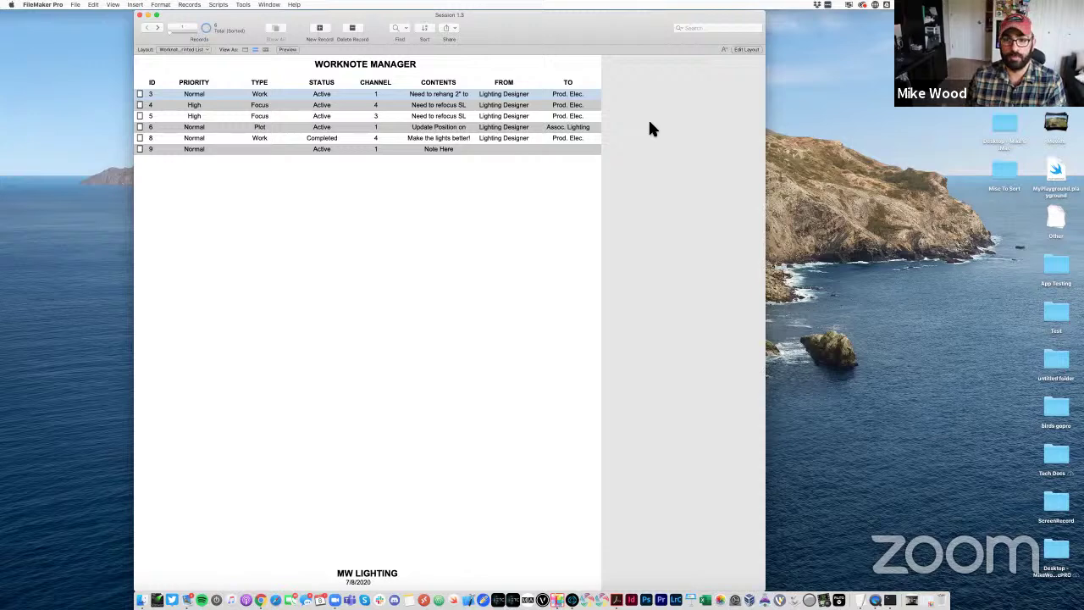
In the printed list layout, set the Contents field's font size to 8 and align its text vertically to the top
{"action": "key", "text": "super+l"}
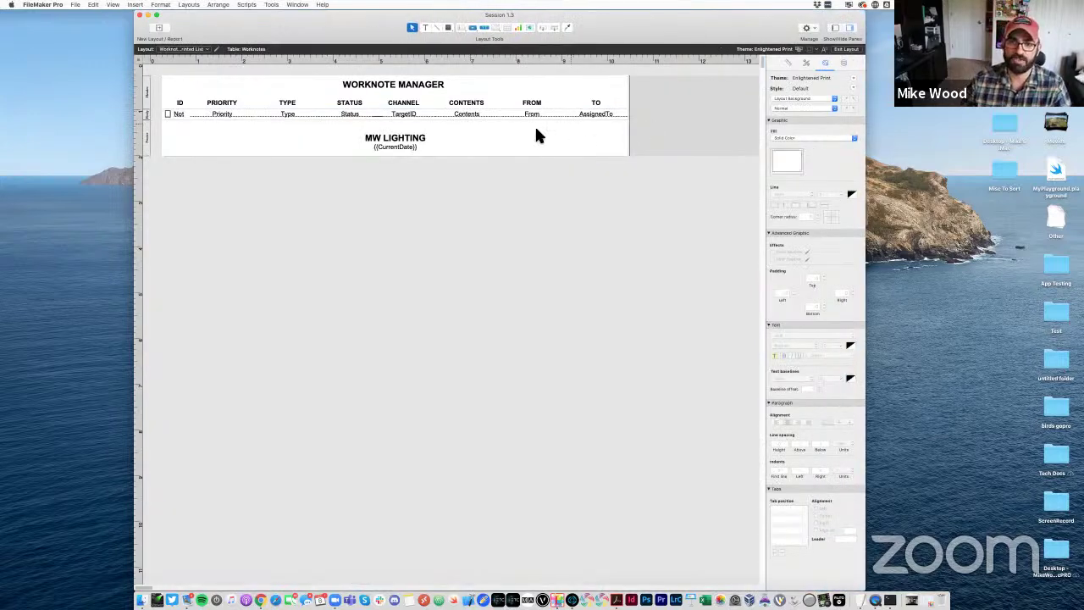
{"action": "left_click", "coordinate": [477, 118]}
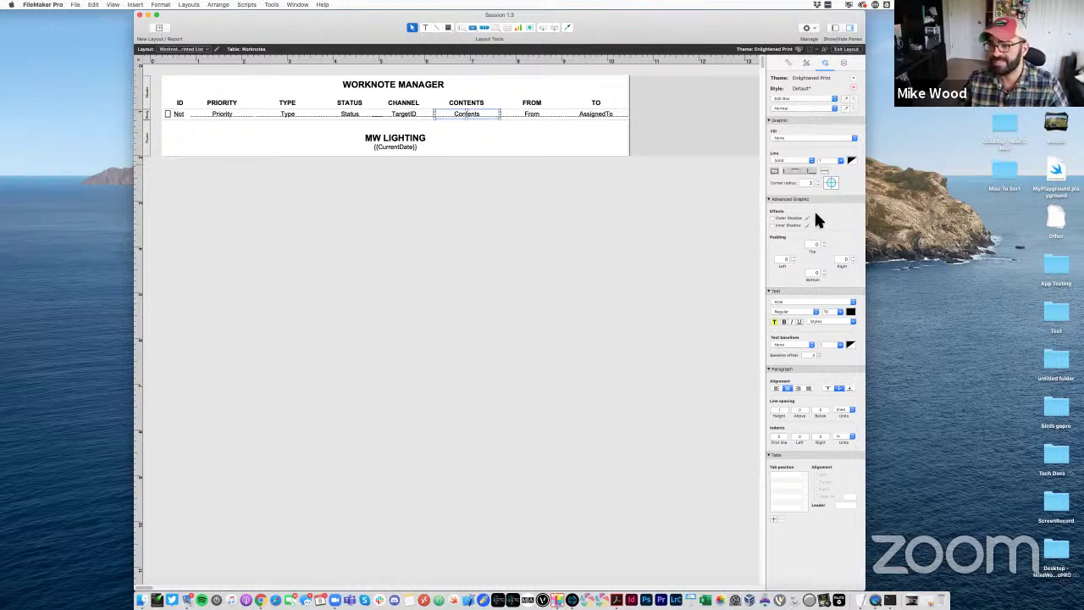
{"action": "left_click", "coordinate": [809, 62]}
{"action": "left_click", "coordinate": [821, 63]}
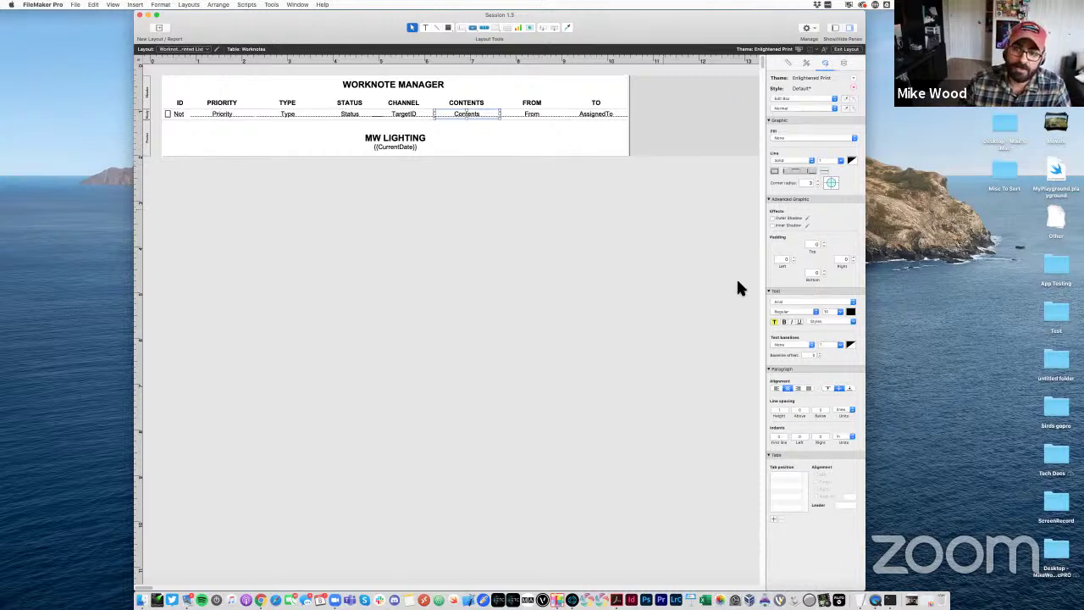
{"action": "left_click", "coordinate": [830, 311]}
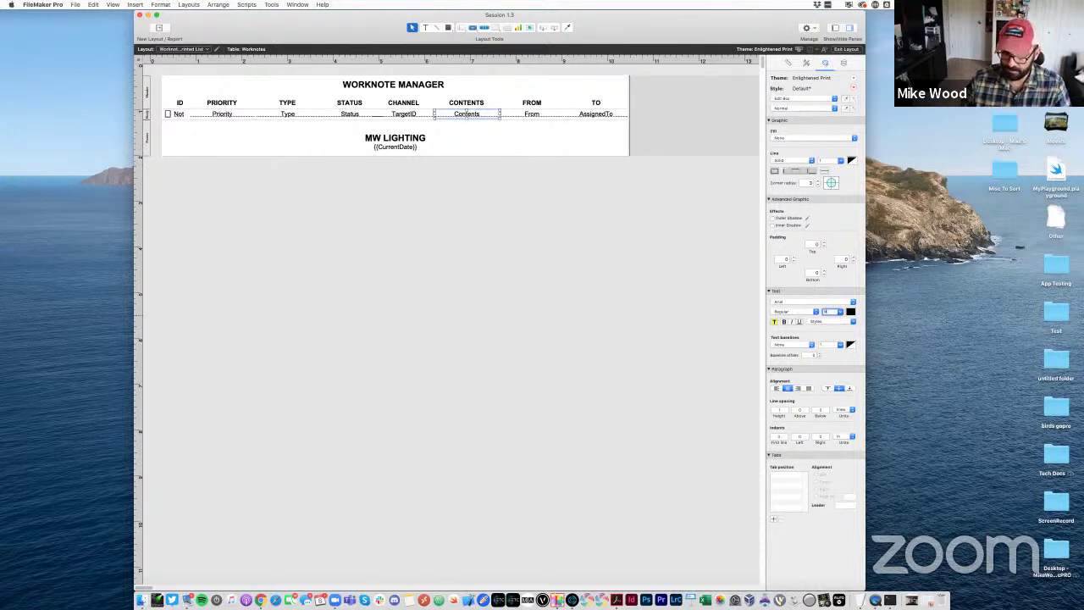
{"action": "type", "text": "8"}
{"action": "key", "text": "Return"}
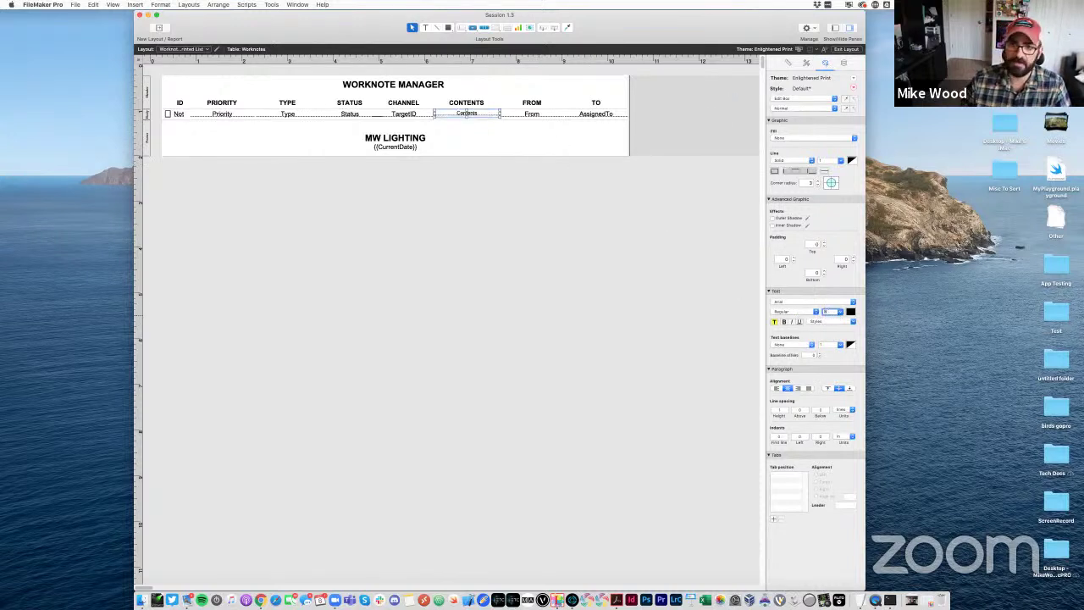
{"action": "left_click", "coordinate": [468, 117]}
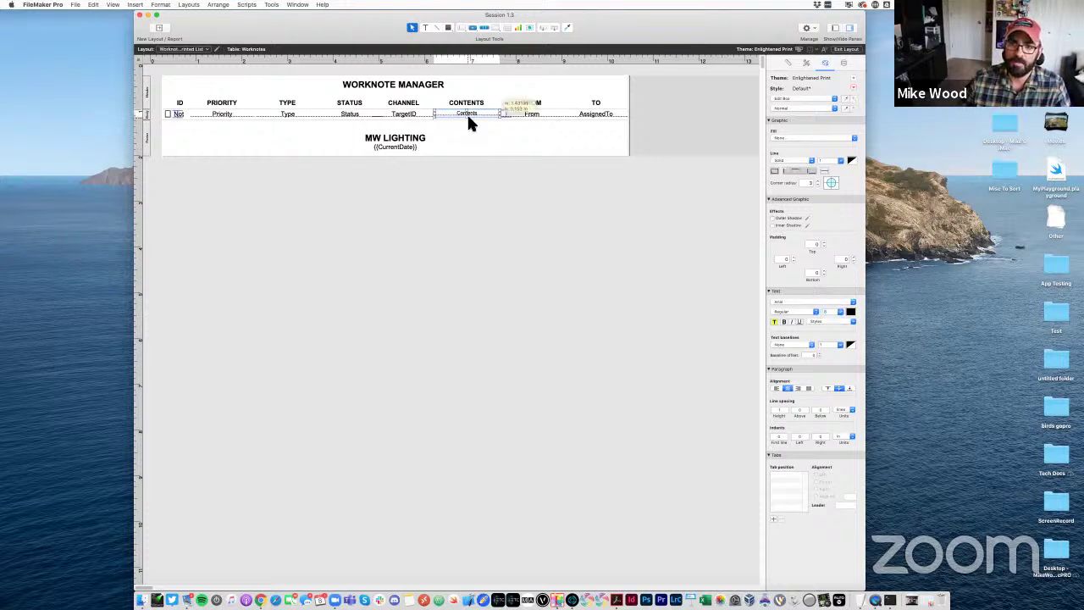
{"action": "left_click", "coordinate": [828, 388]}
{"action": "left_click", "coordinate": [829, 311]}
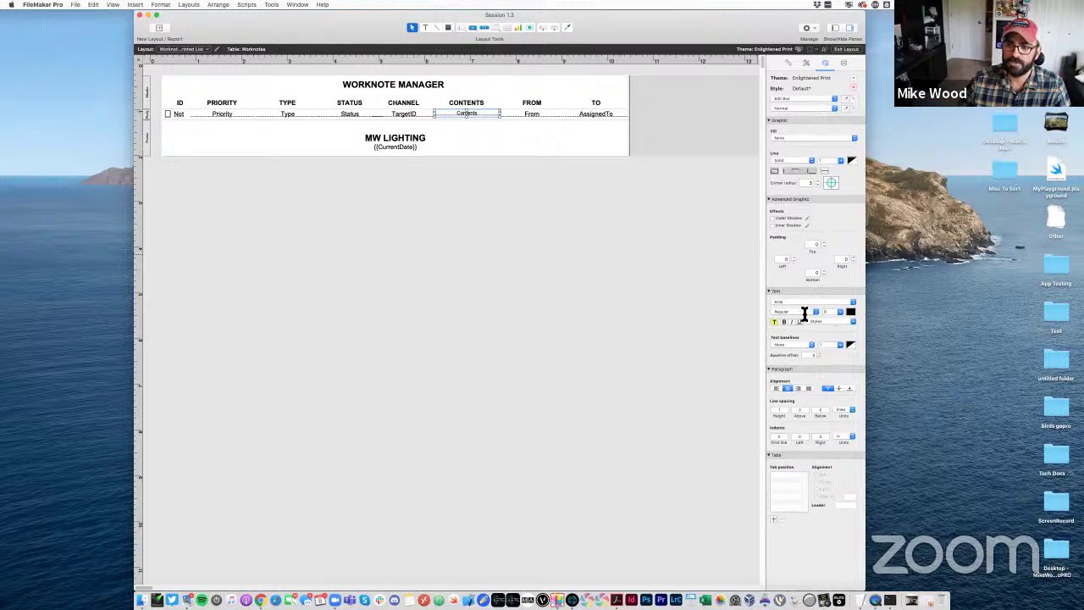
{"action": "type", "text": "8"}
{"action": "key", "text": "Return"}
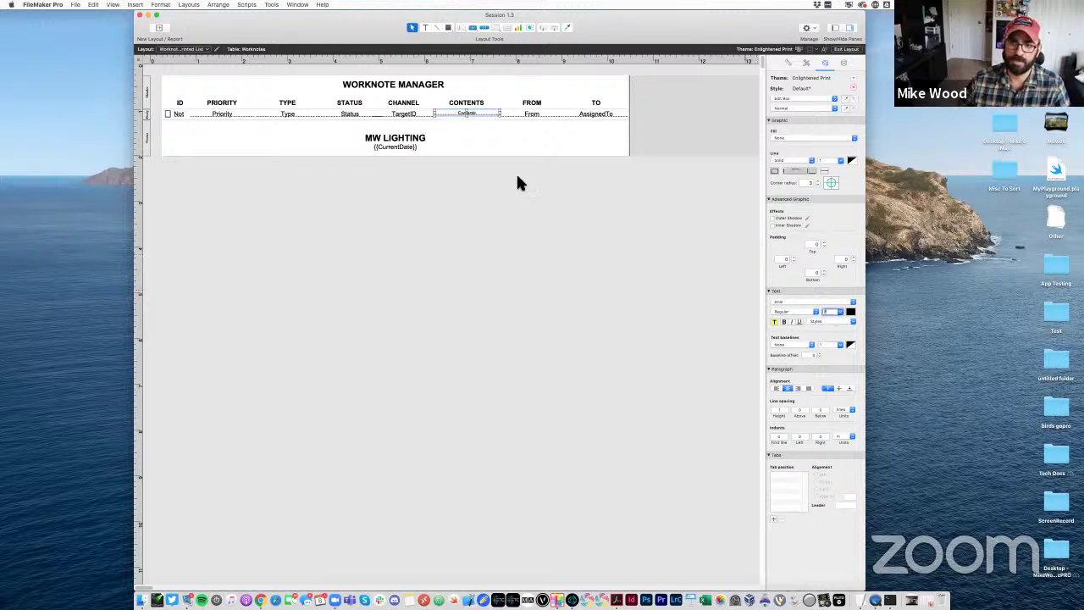
{"action": "left_click", "coordinate": [500, 144]}
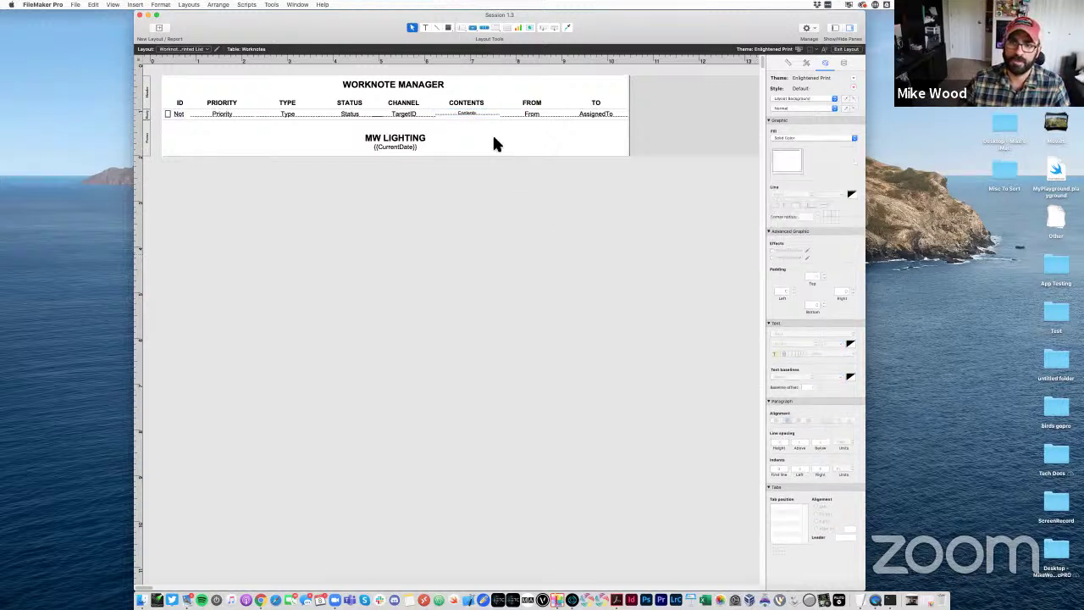
Adjust the Contents field's placement slightly in the layout body and check how the notes fit in Browse mode
{"action": "left_click", "coordinate": [473, 113]}
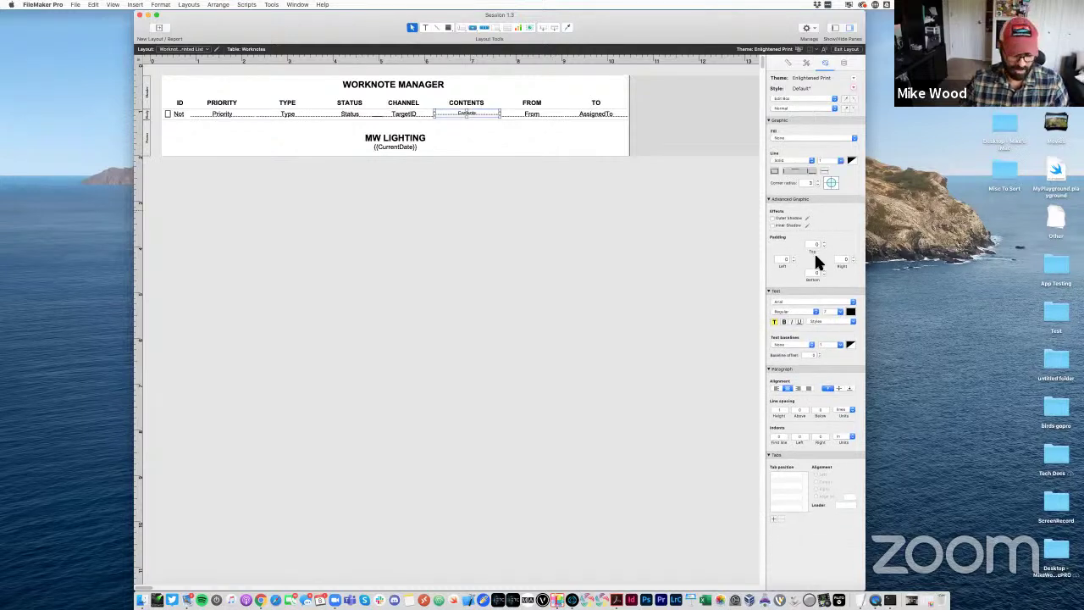
{"action": "key", "text": "super+c"}
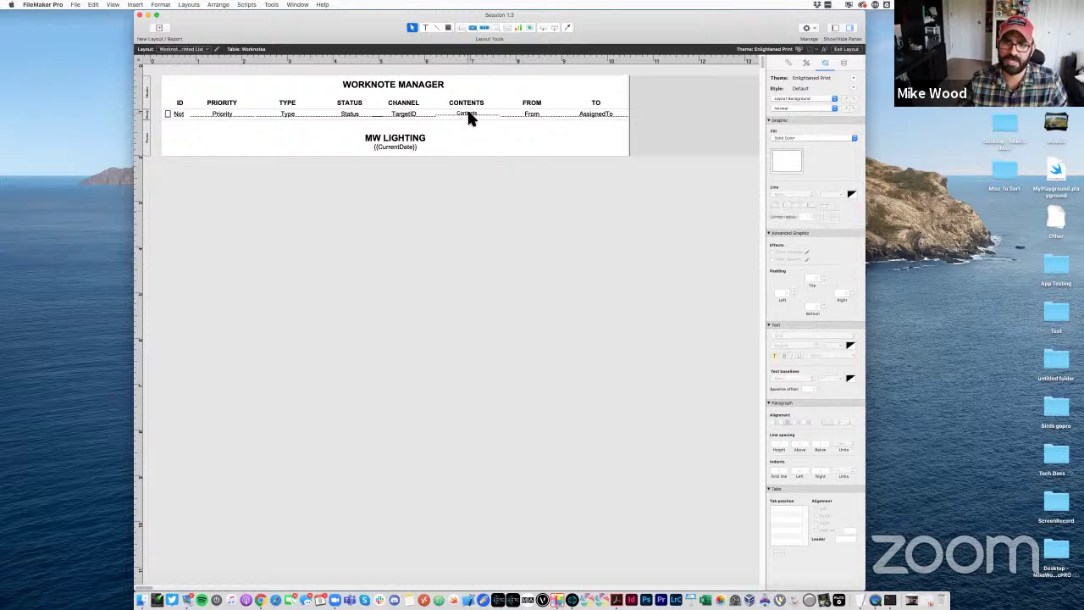
{"action": "left_click_drag", "start_coordinate": [467, 109], "coordinate": [470, 119]}
{"action": "left_click", "coordinate": [513, 206]}
{"action": "key", "text": "super+b"}
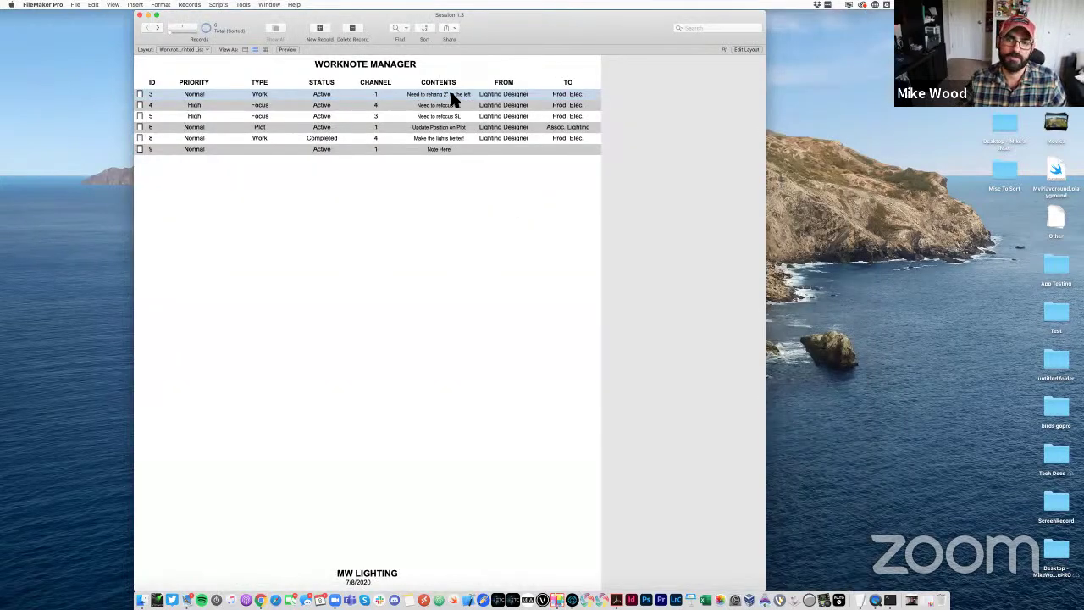
{"action": "left_click", "coordinate": [453, 96]}
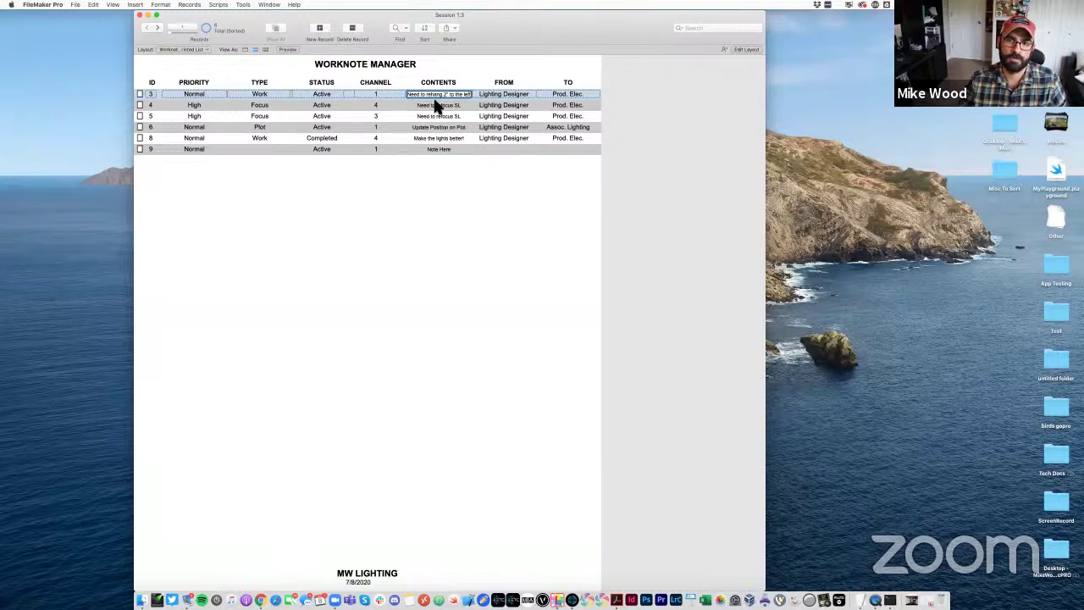
{"action": "left_click", "coordinate": [622, 118]}
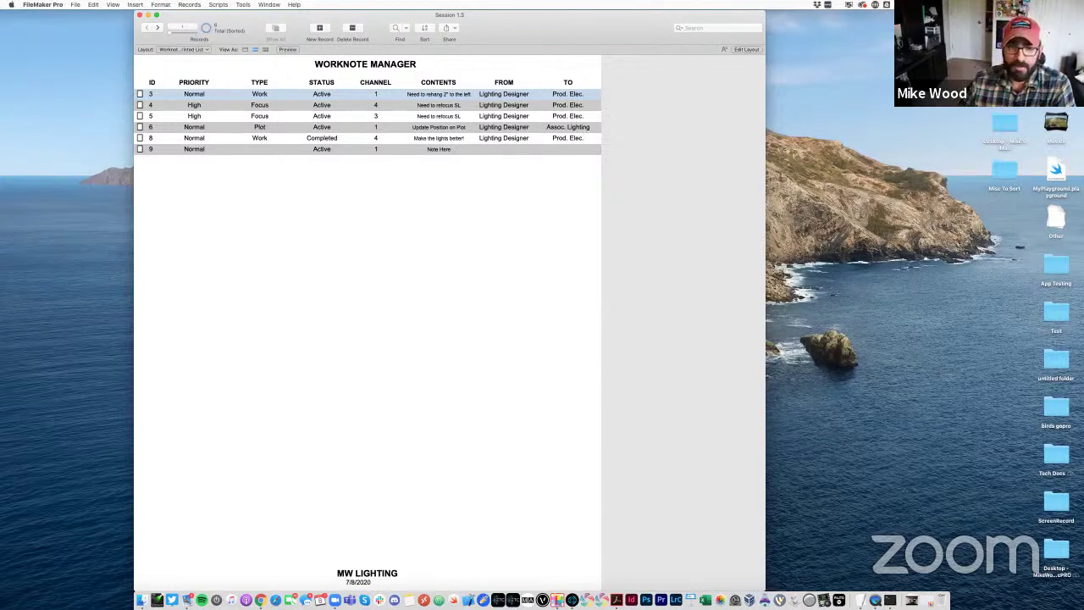
{"action": "left_click", "coordinate": [193, 49]}
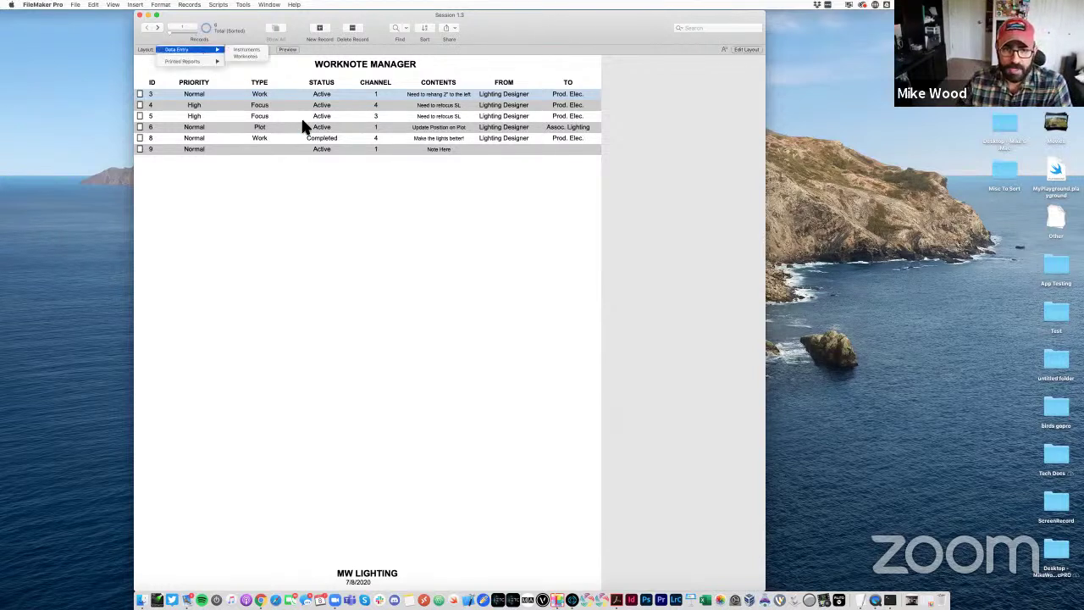
{"action": "left_click", "coordinate": [664, 292]}
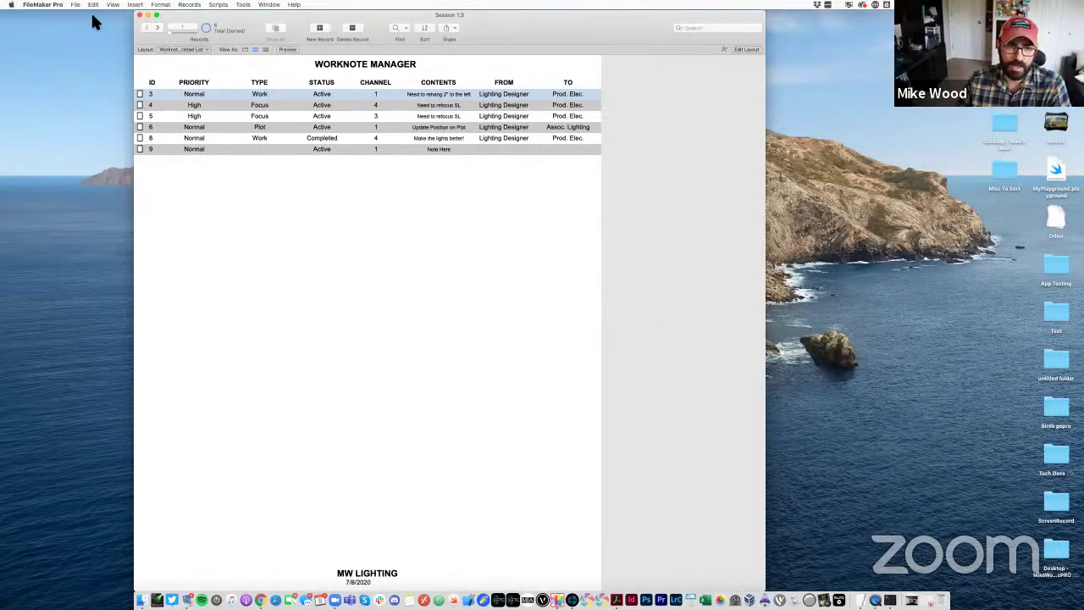
{"action": "left_click_drag", "start_coordinate": [135, 49], "coordinate": [151, 48]}
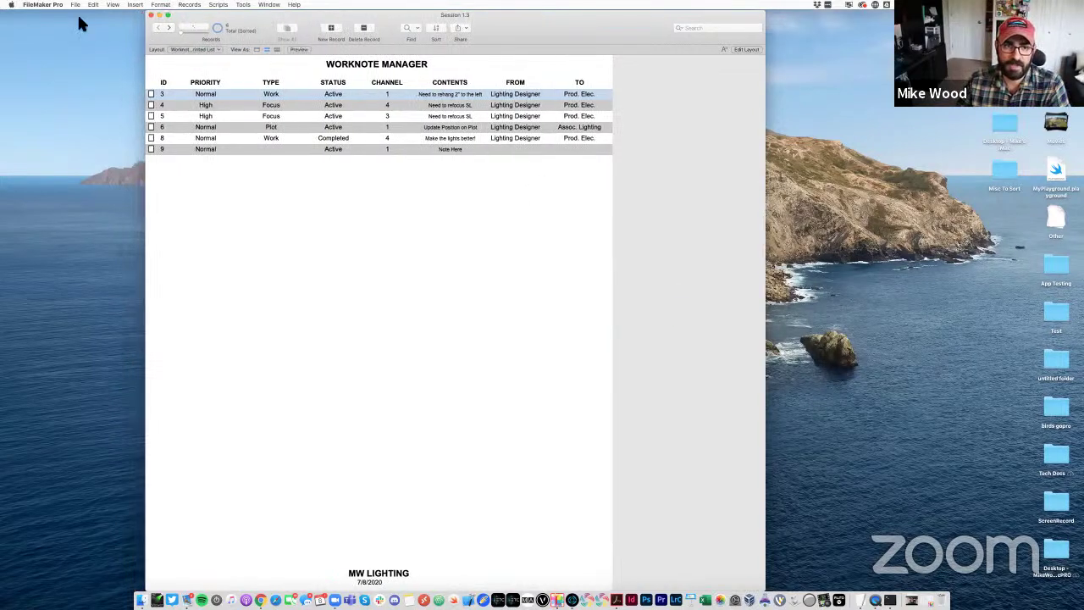
{"action": "left_click", "coordinate": [76, 4]}
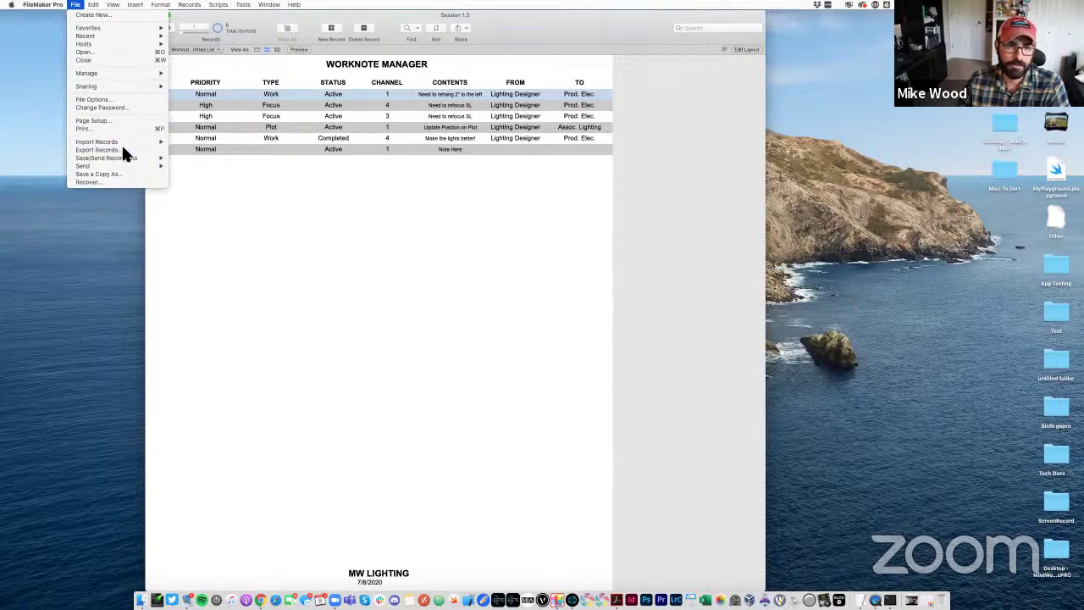
{"action": "left_click", "coordinate": [124, 150]}
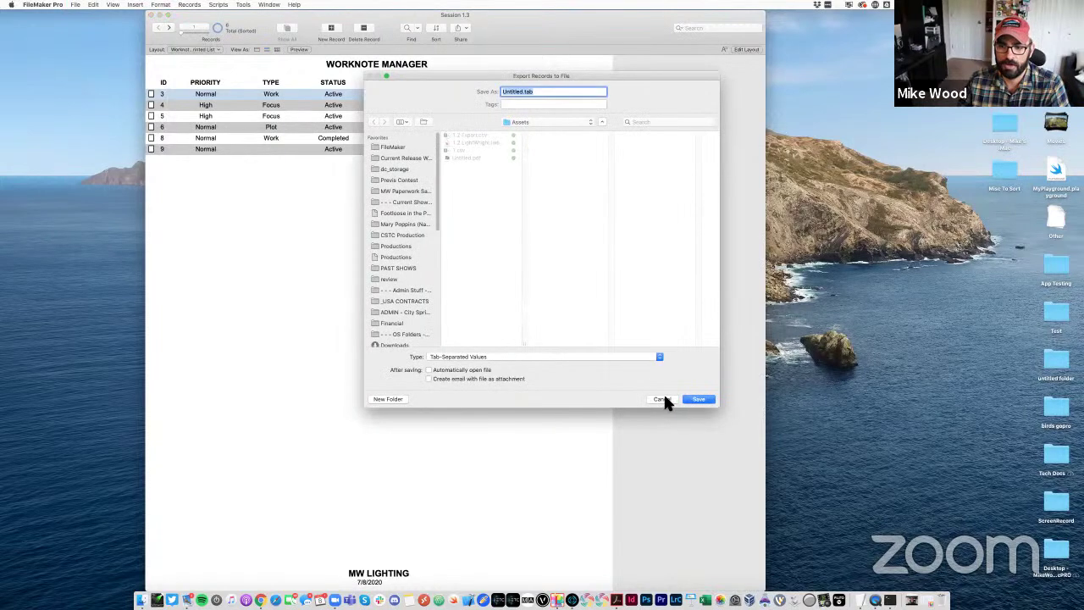
{"action": "left_click", "coordinate": [660, 399]}
Save the records being browsed as a PDF named worknotes.pdf in the Assets folder, with the file opening automatically after saving
{"action": "left_click", "coordinate": [75, 5]}
{"action": "mouse_move", "coordinate": [119, 160]}
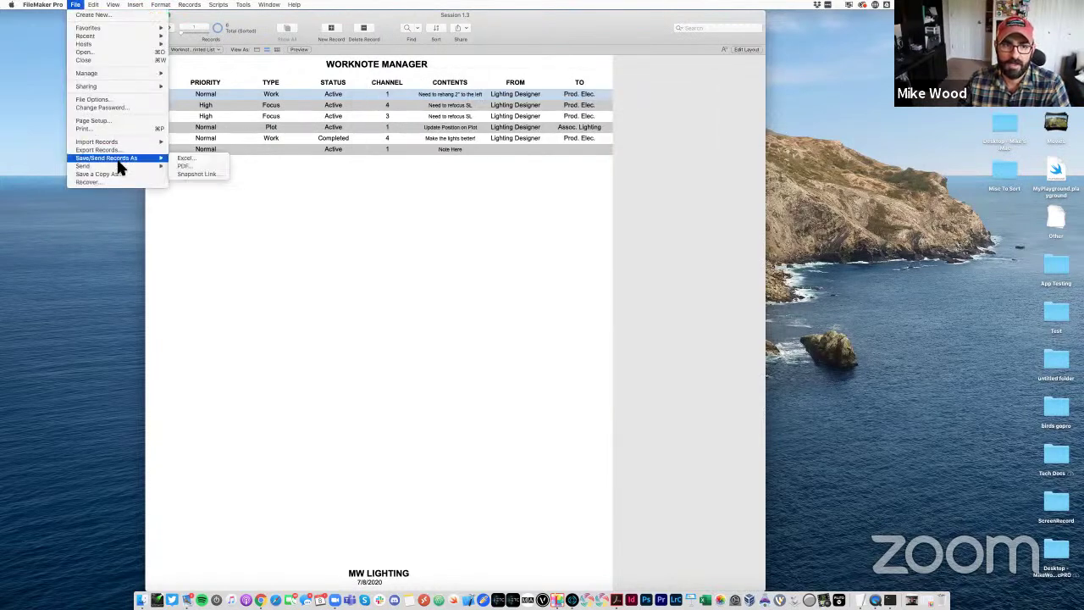
{"action": "left_click", "coordinate": [212, 173]}
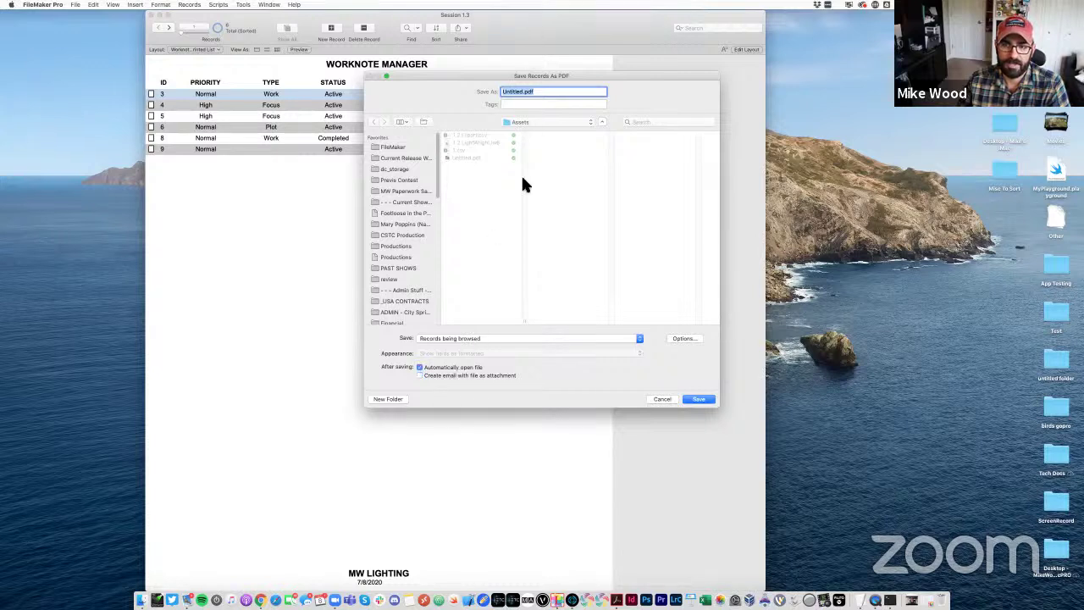
{"action": "type", "text": "work"}
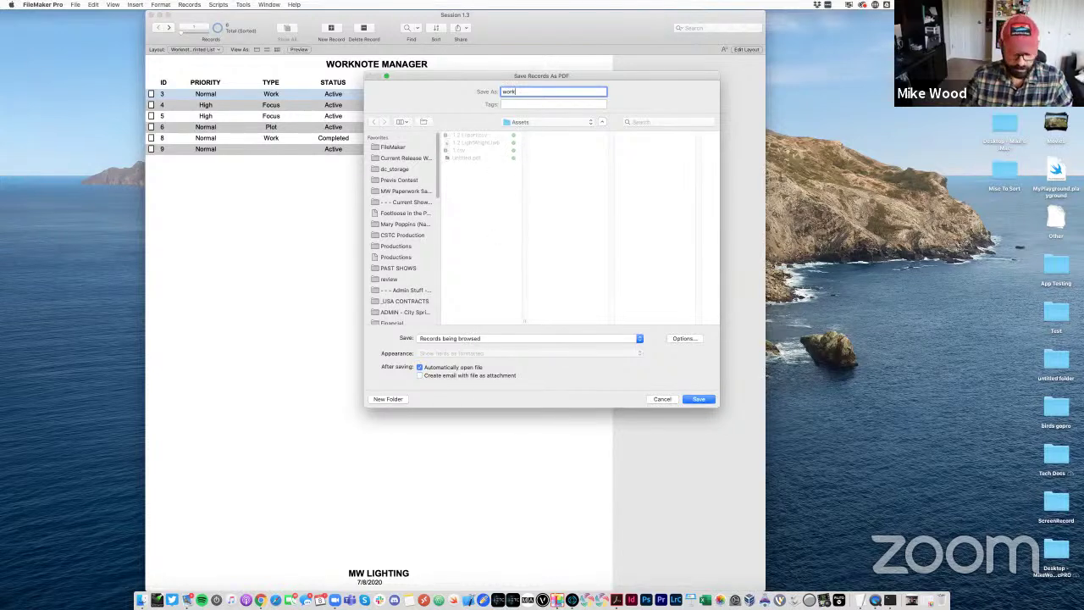
{"action": "type", "text": "notes."}
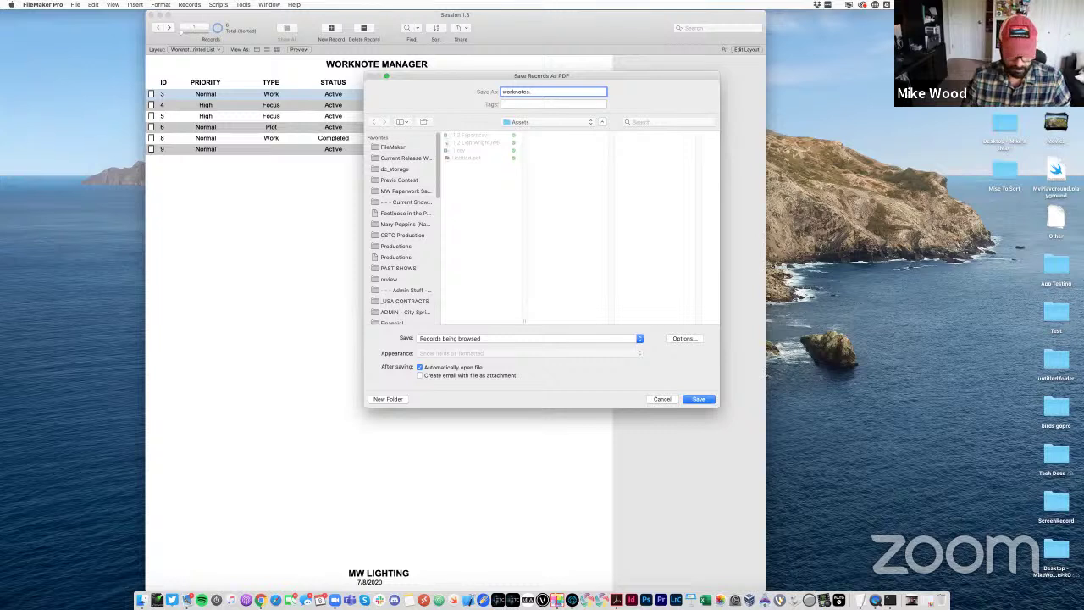
{"action": "type", "text": "pdf"}
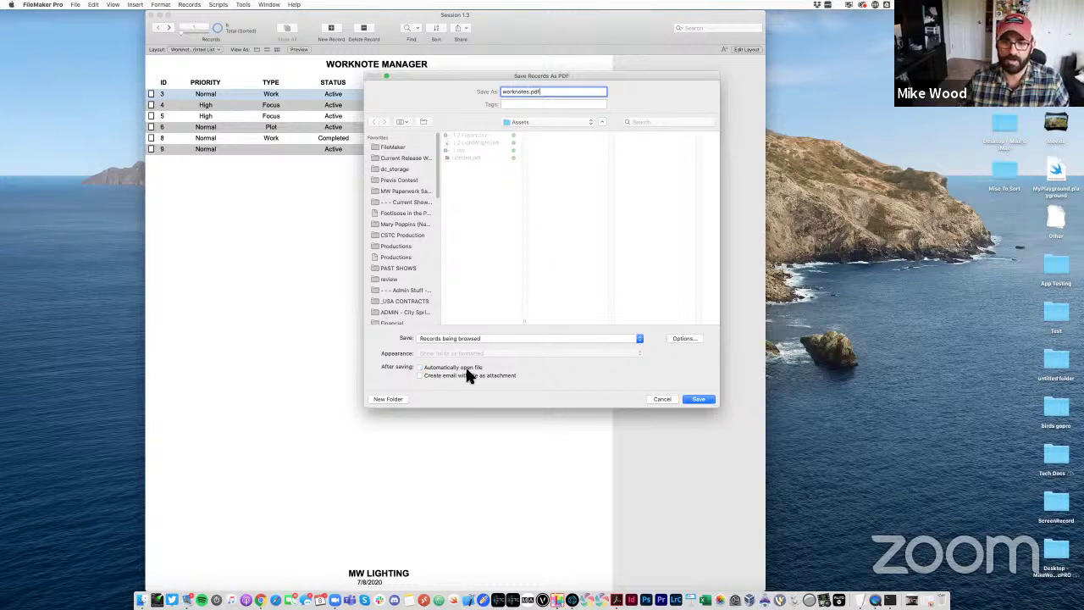
{"action": "left_click", "coordinate": [427, 368]}
{"action": "left_click", "coordinate": [695, 399]}
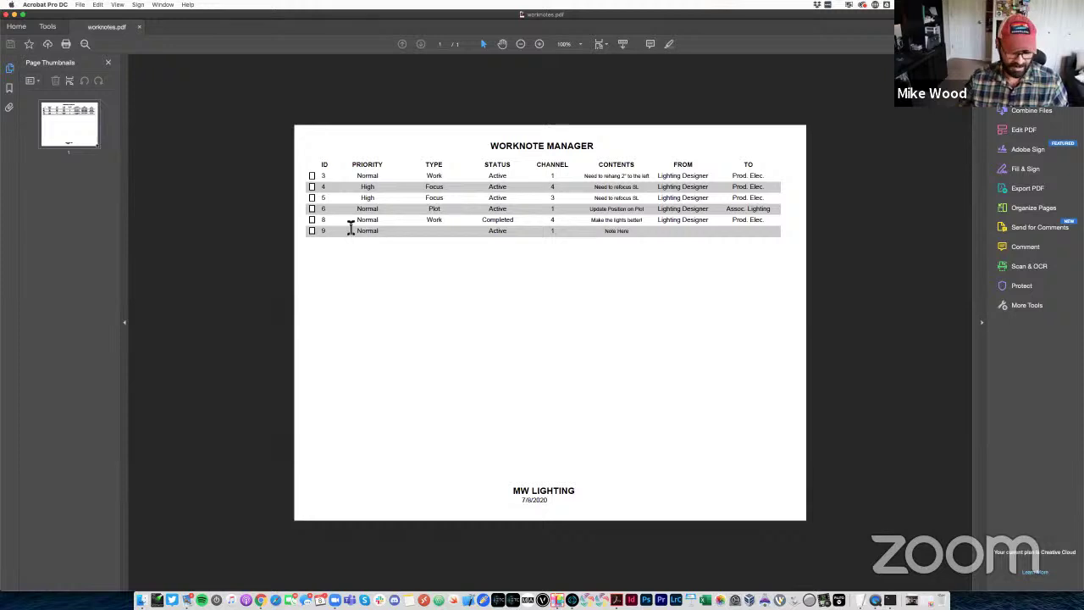
Close the worknotes PDF and the Acrobat window, and return to the worknote list in FileMaker Pro
{"action": "key", "text": "super+w"}
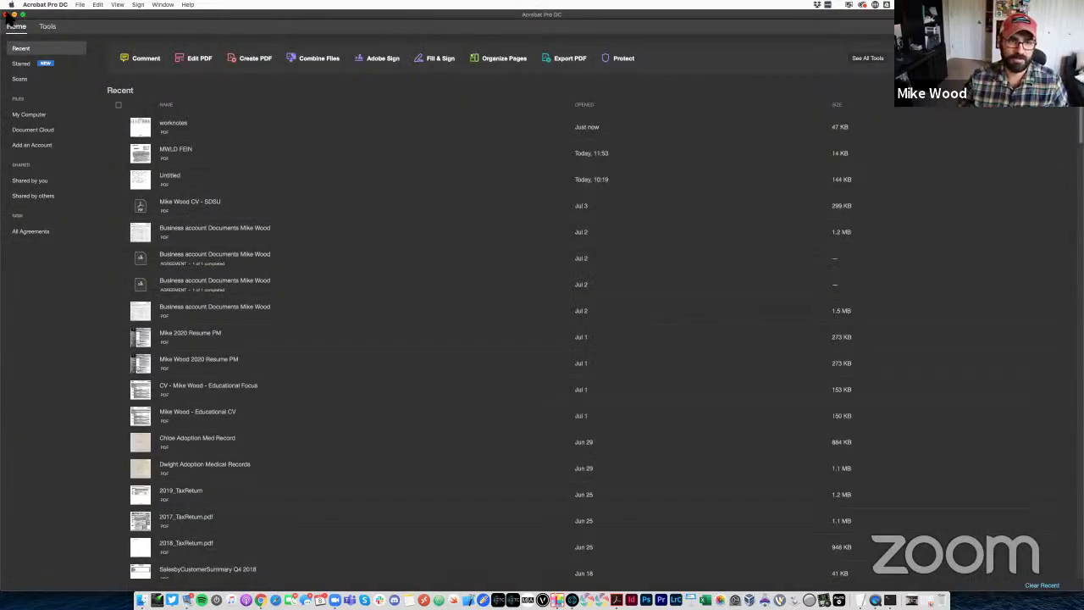
{"action": "left_click", "coordinate": [9, 15]}
{"action": "left_click", "coordinate": [243, 138]}
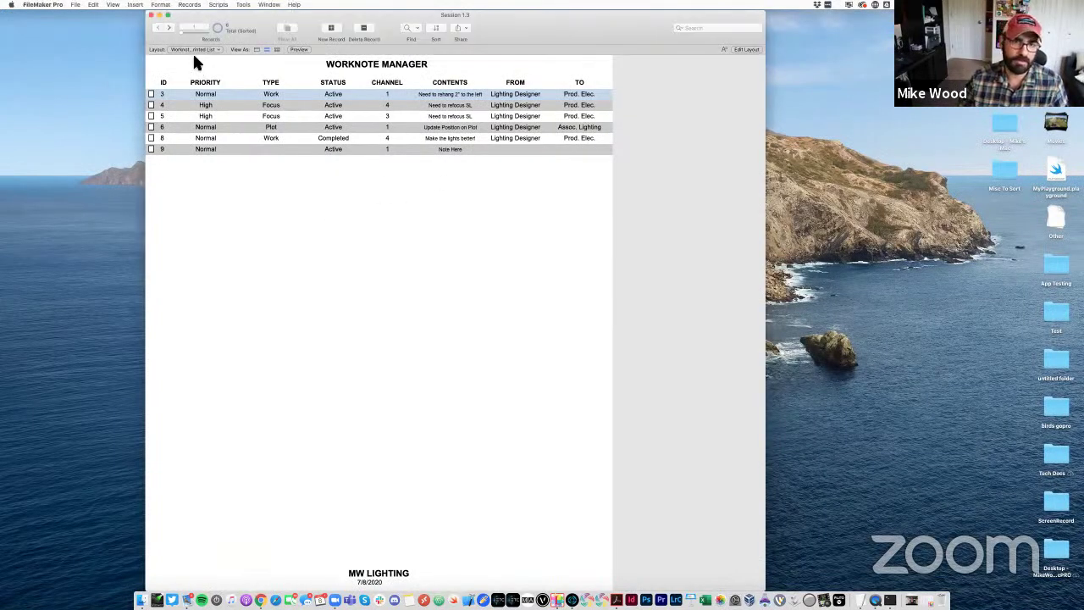
{"action": "left_click", "coordinate": [195, 50]}
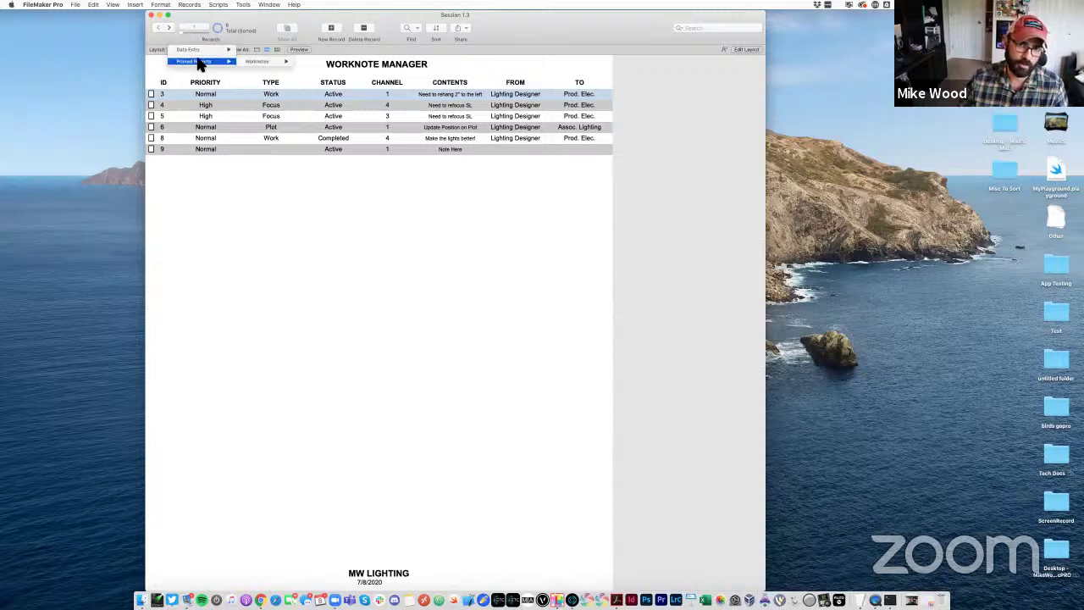
{"action": "left_click", "coordinate": [248, 142]}
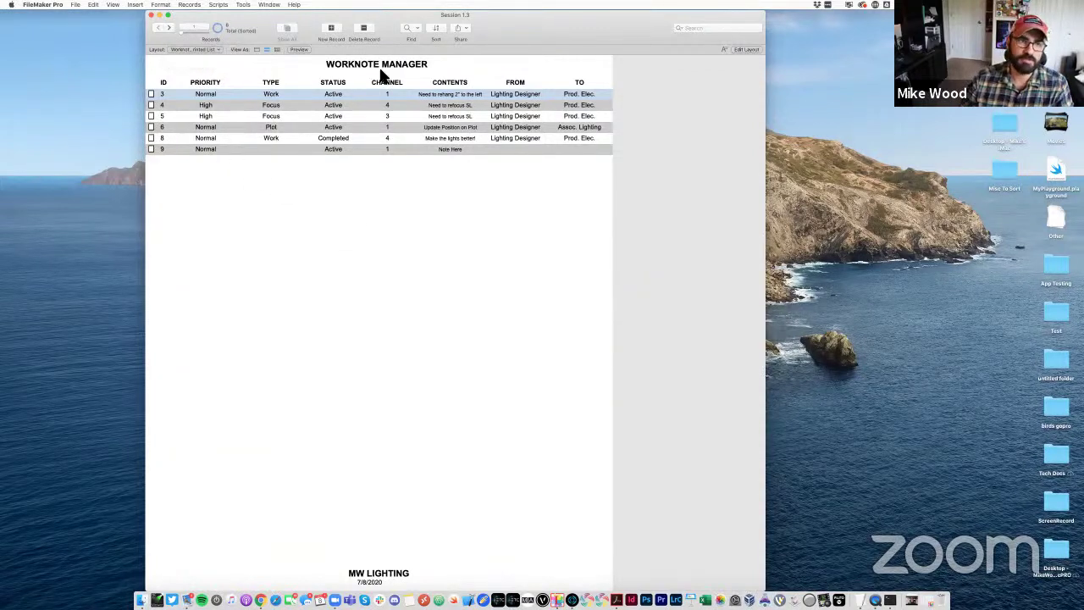
Find the worknotes whose type is Focus
{"action": "left_click", "coordinate": [408, 29]}
{"action": "left_click", "coordinate": [272, 94]}
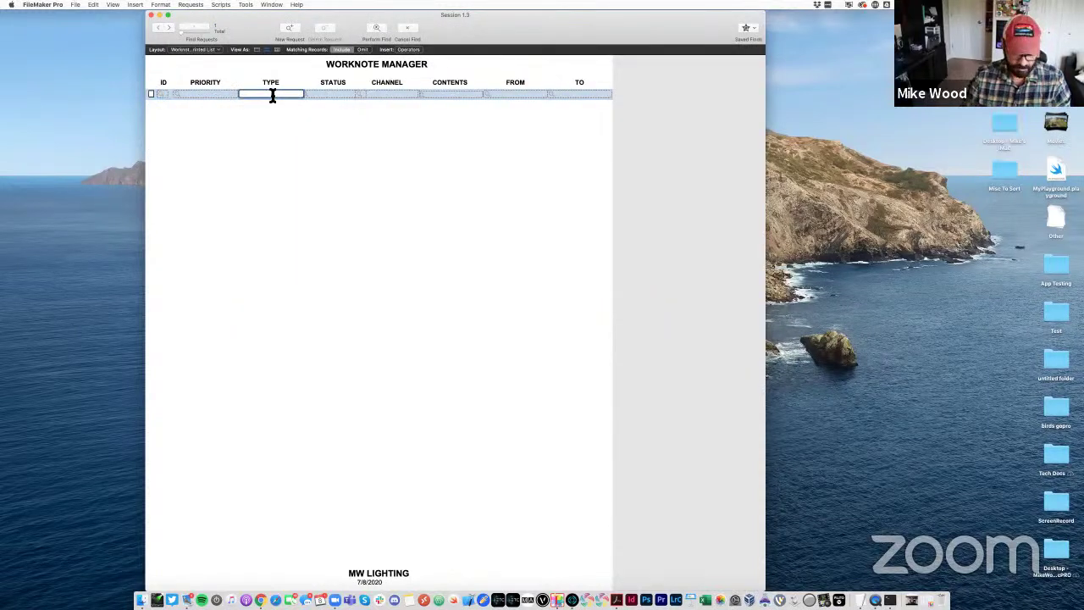
{"action": "type", "text": "Focus"}
{"action": "key", "text": "Return"}
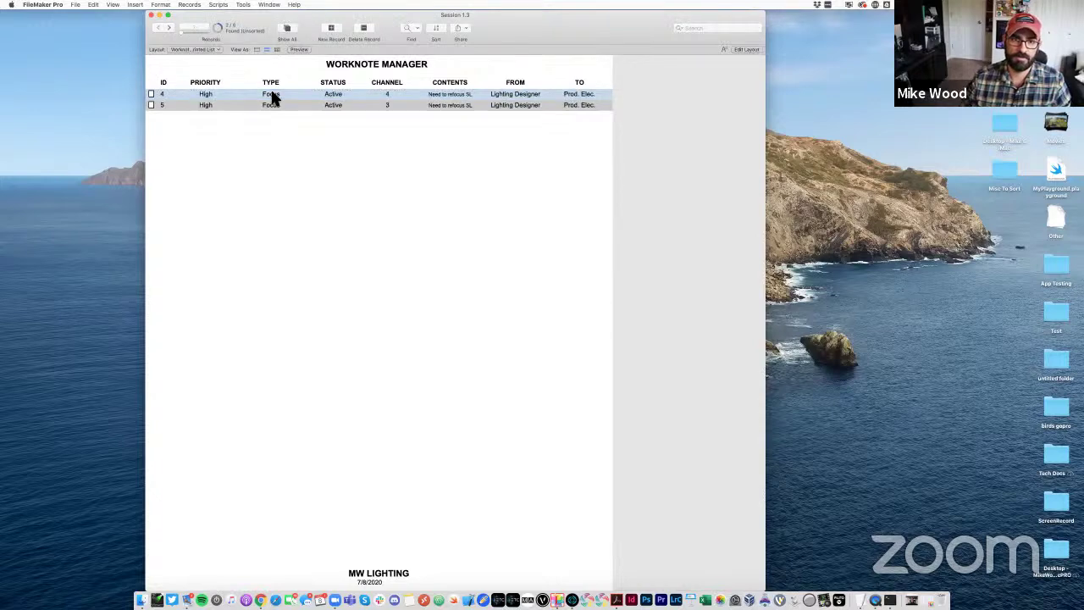
Save the found records as Untitled.pdf in the Assets folder, replacing the existing file and opening it automatically
{"action": "left_click", "coordinate": [75, 4]}
{"action": "mouse_move", "coordinate": [123, 158]}
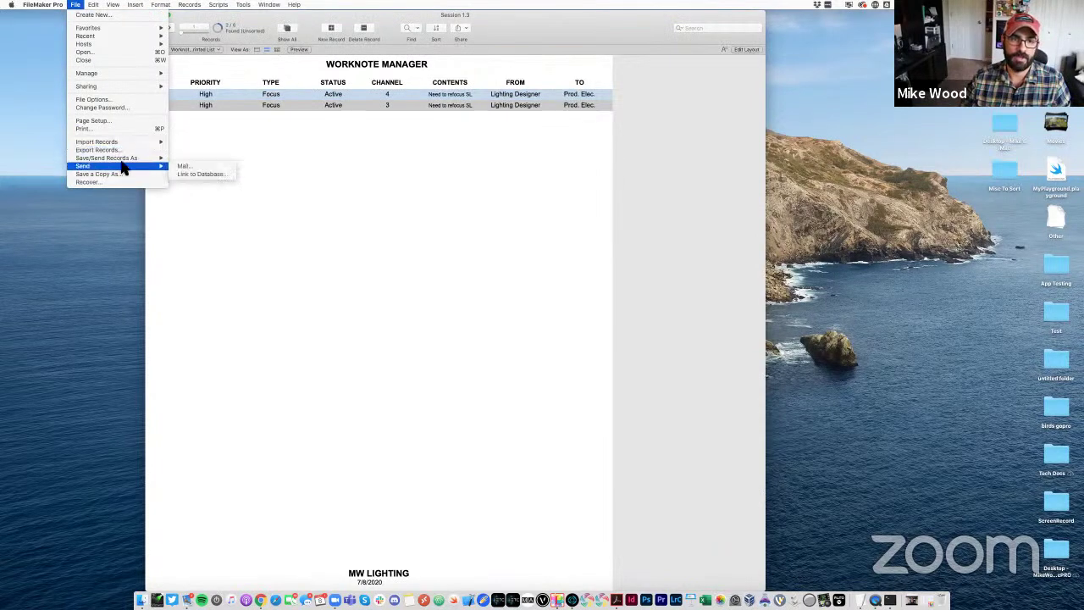
{"action": "left_click", "coordinate": [188, 166]}
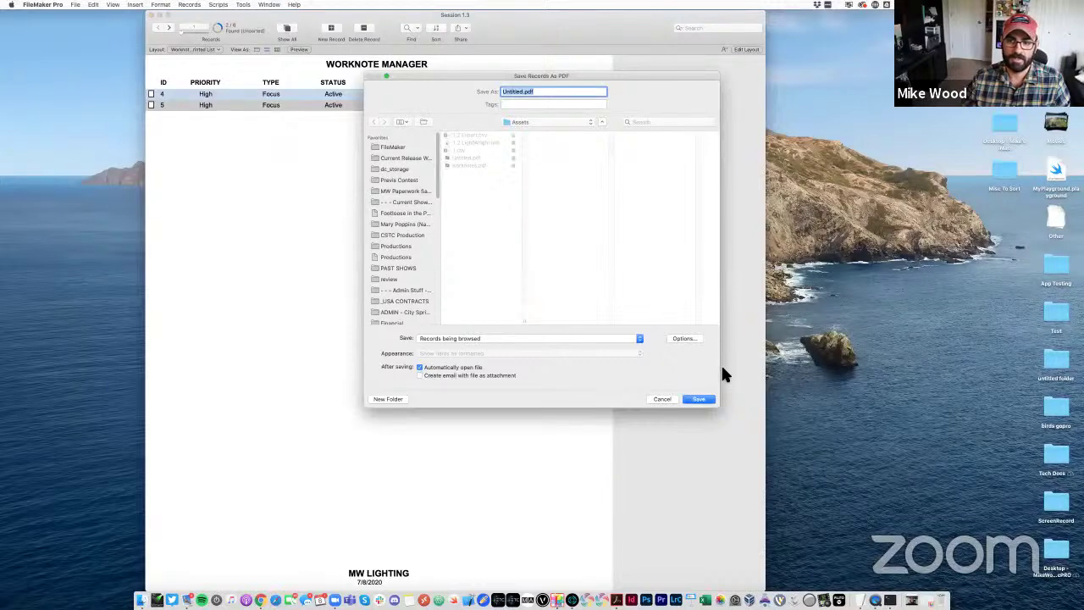
{"action": "left_click", "coordinate": [696, 397]}
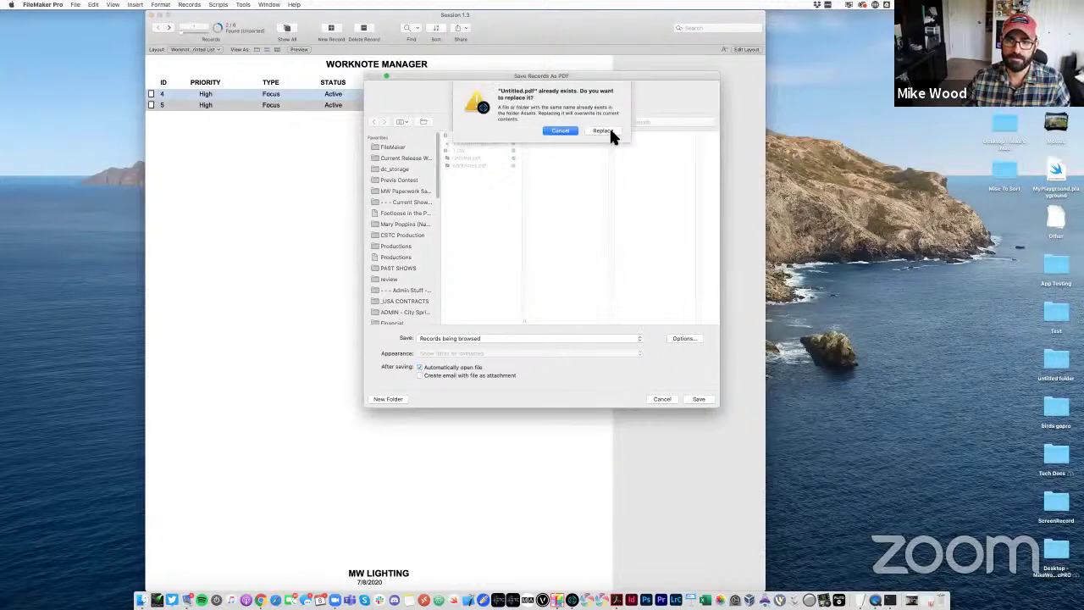
{"action": "left_click", "coordinate": [610, 133]}
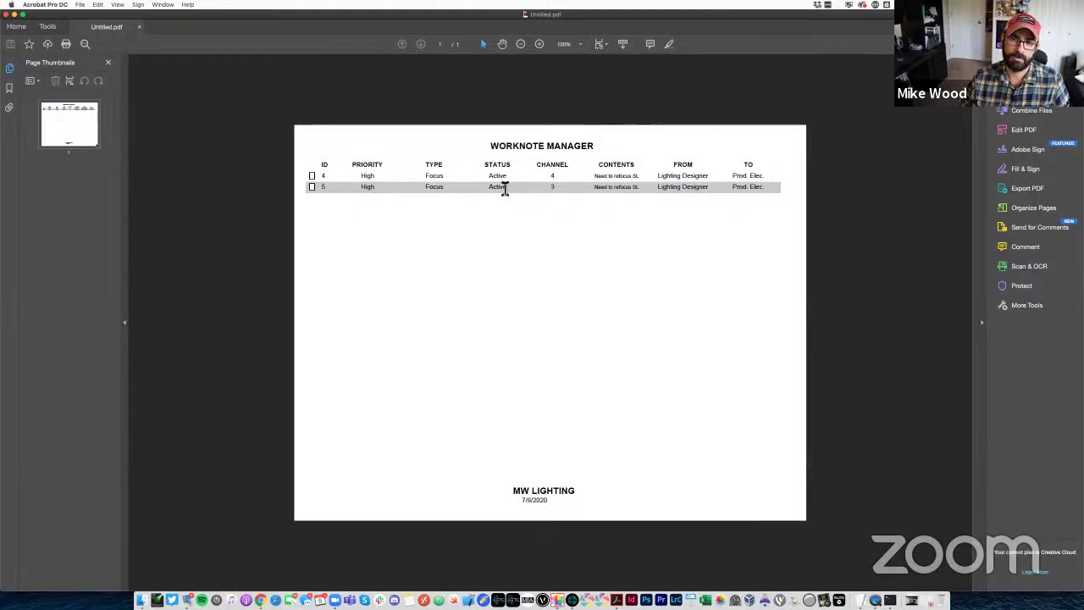
Close the exported PDF and the Acrobat window, and show all worknote records again in FileMaker Pro
{"action": "key", "text": "super+w"}
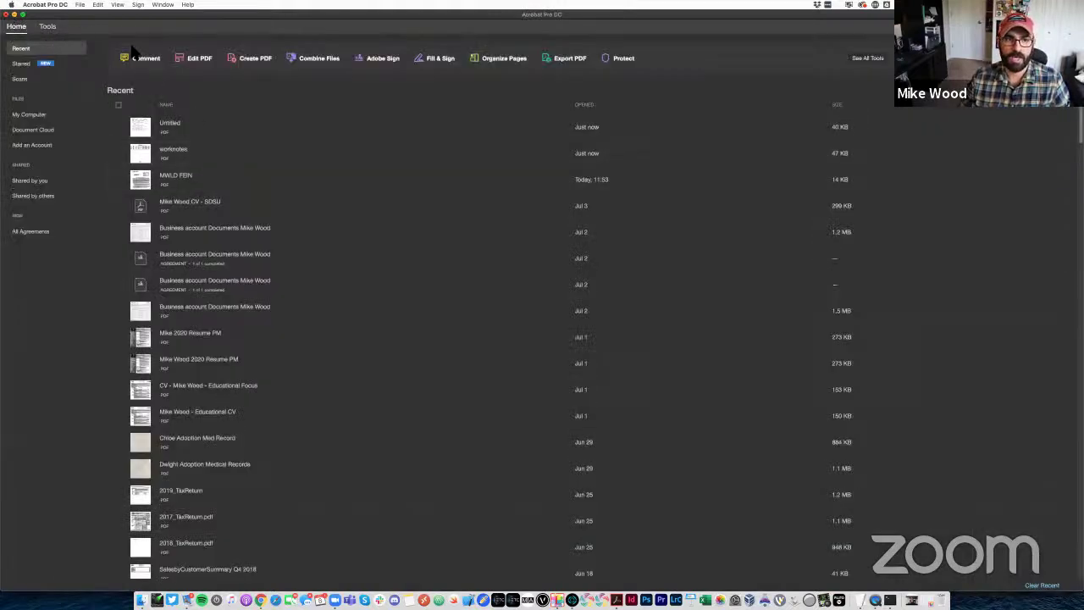
{"action": "left_click", "coordinate": [7, 14]}
{"action": "left_click", "coordinate": [312, 135]}
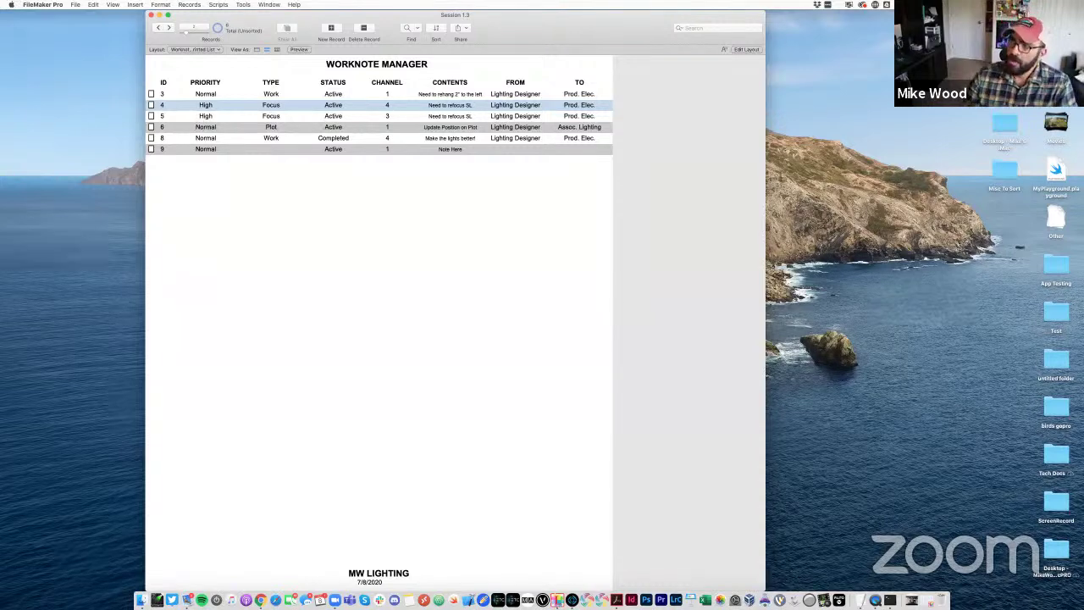
Move the worknote list window aside and open the Script Workspace, placing it partly beside the list
{"action": "left_click_drag", "start_coordinate": [549, 39], "coordinate": [416, 23]}
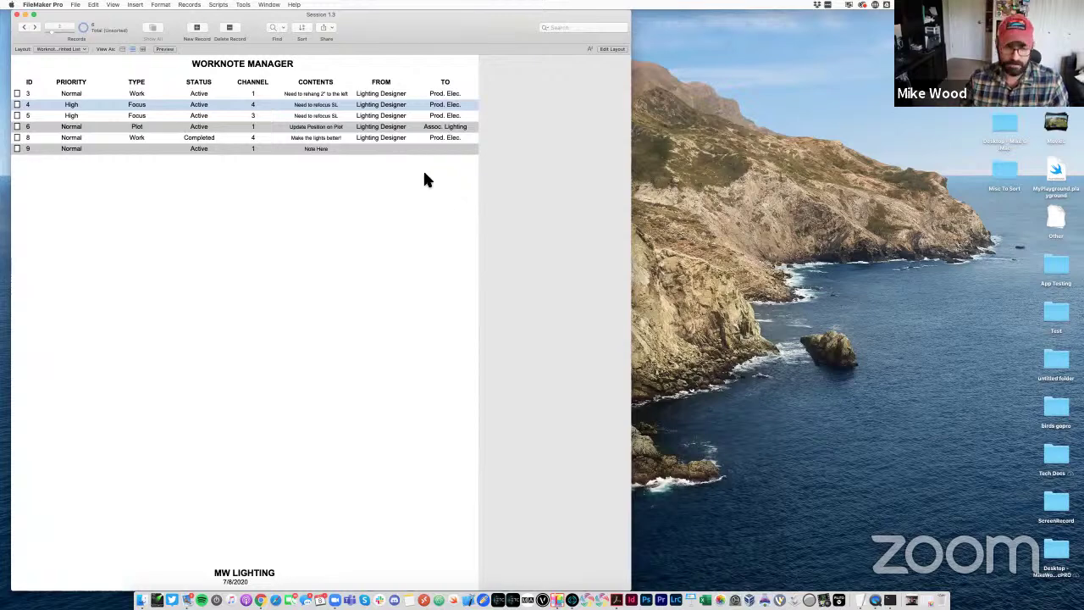
{"action": "key", "text": "super+shift+s"}
{"action": "left_click_drag", "start_coordinate": [120, 94], "coordinate": [441, 91]}
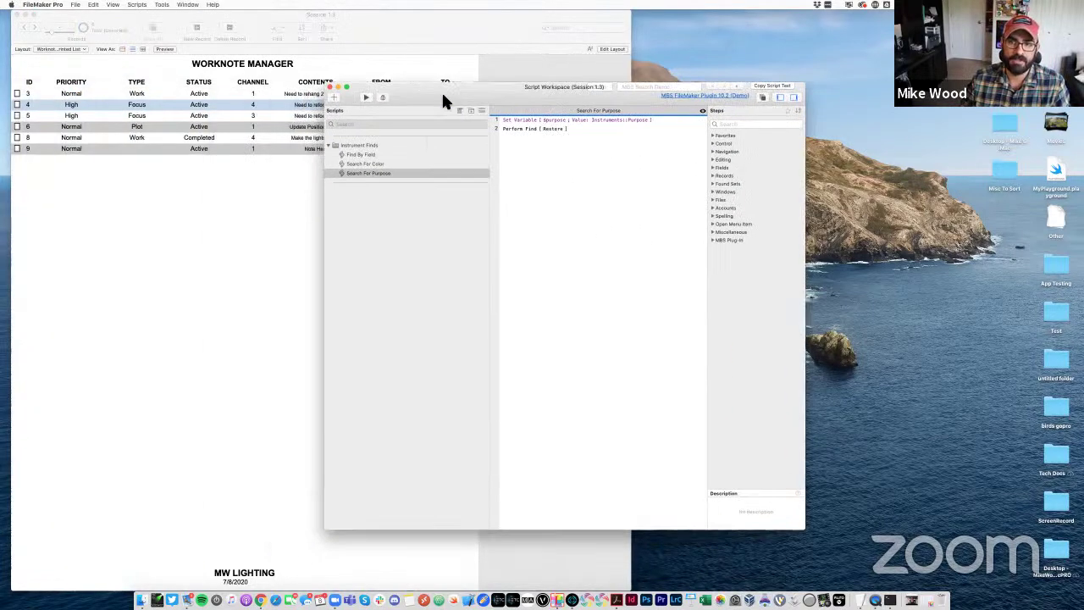
{"action": "left_click", "coordinate": [136, 4]}
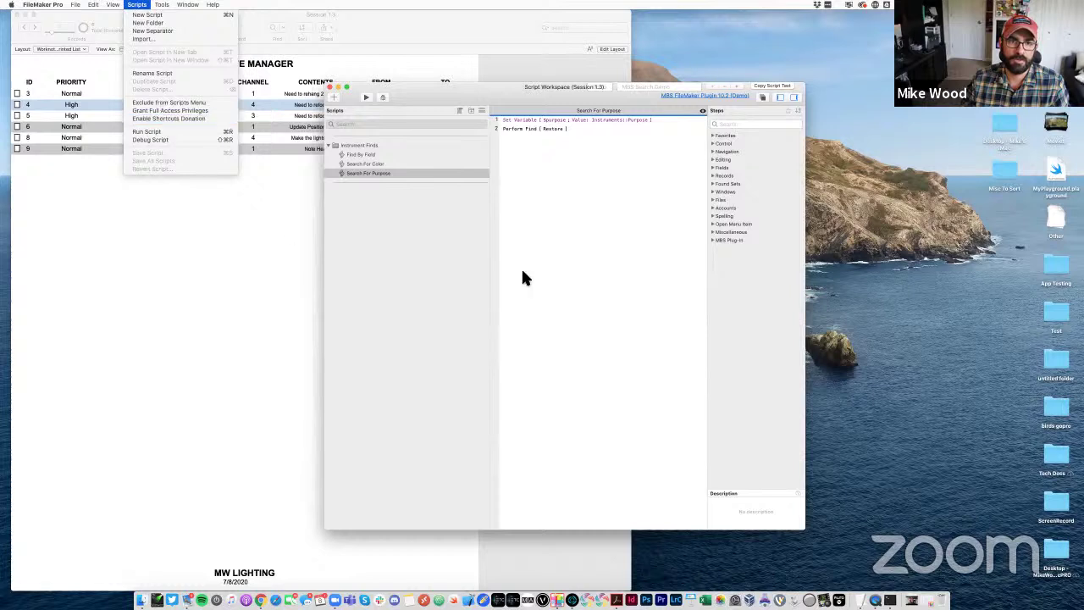
{"action": "left_click", "coordinate": [511, 94]}
{"action": "left_click_drag", "start_coordinate": [511, 93], "coordinate": [474, 92]}
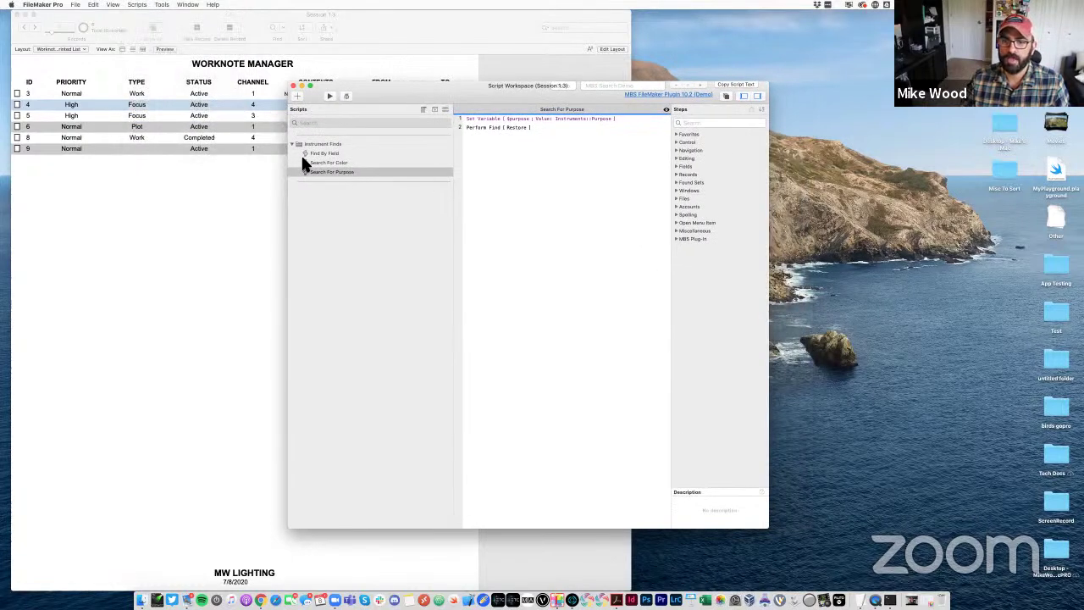
Create a script folder named Printing Scripts below the Instrument Finds group
{"action": "left_click", "coordinate": [442, 183]}
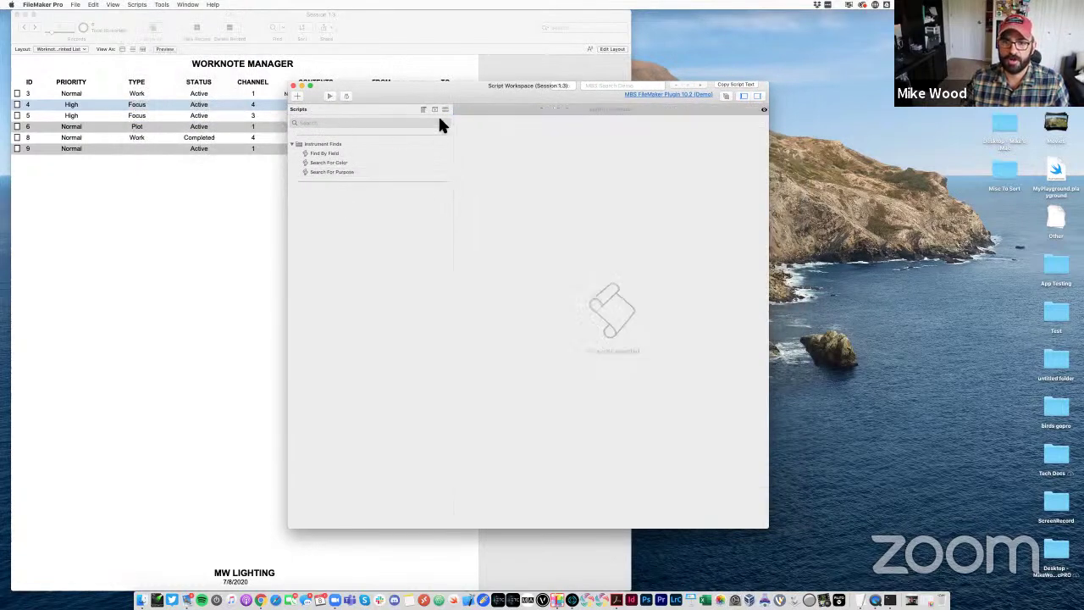
{"action": "left_click", "coordinate": [435, 110]}
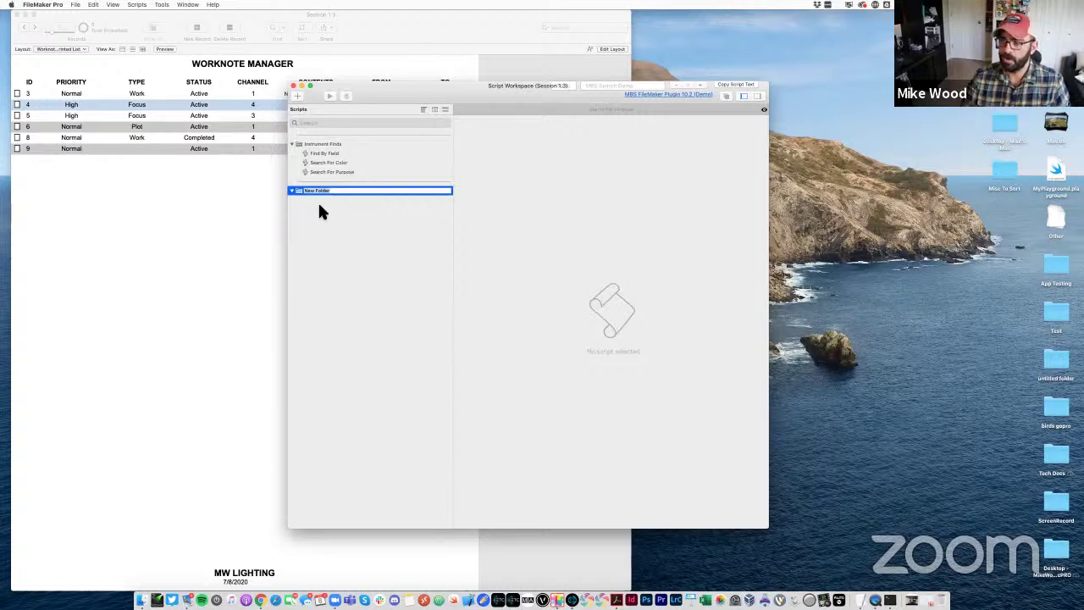
{"action": "type", "text": "Printing Sc"}
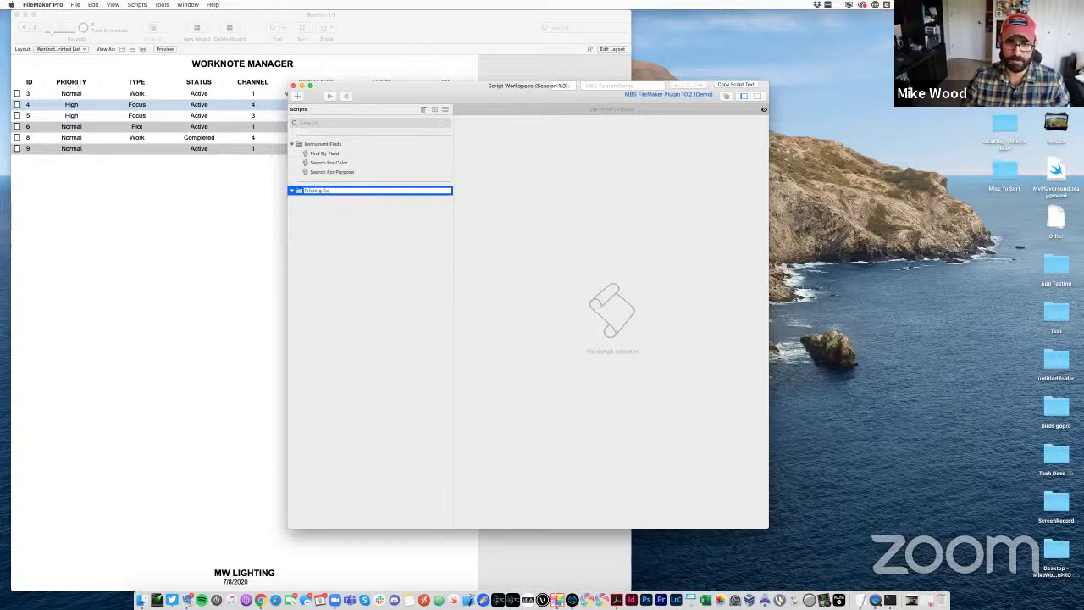
{"action": "type", "text": "ripts"}
{"action": "key", "text": "Return"}
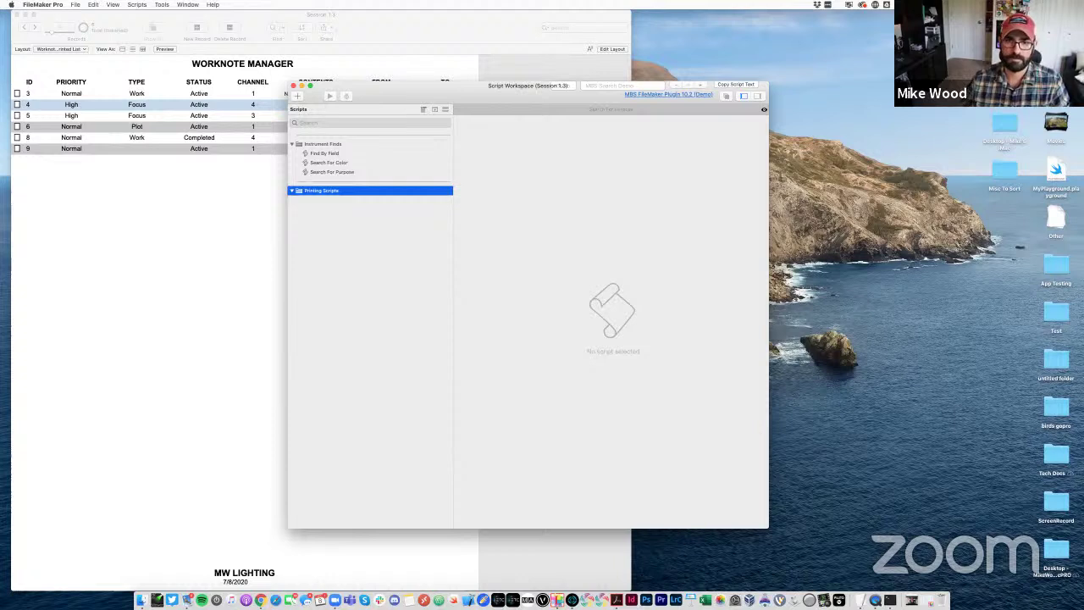
Create a script named PDF Worknotes Simple in the Printing Scripts folder and widen the Script Workspace window
{"action": "left_click", "coordinate": [297, 96]}
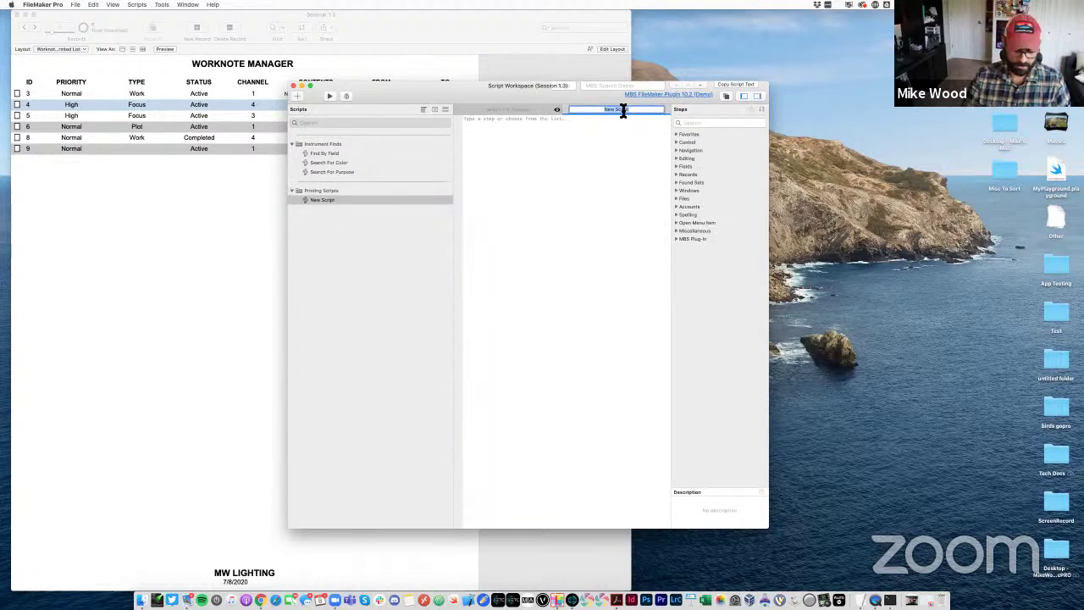
{"action": "type", "text": "PDF"}
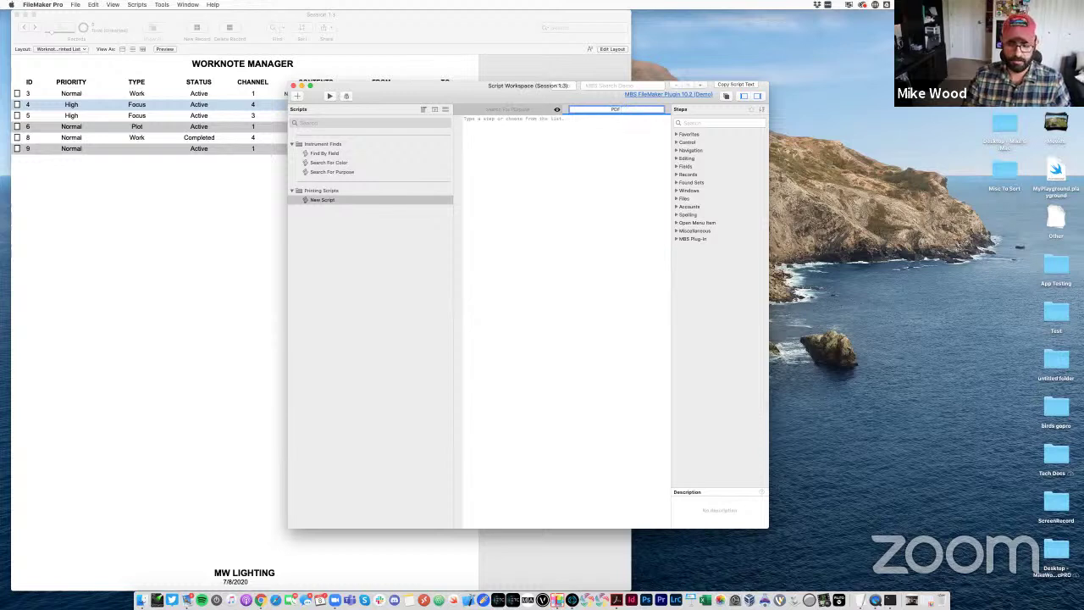
{"action": "type", "text": " Worknotes Simp"}
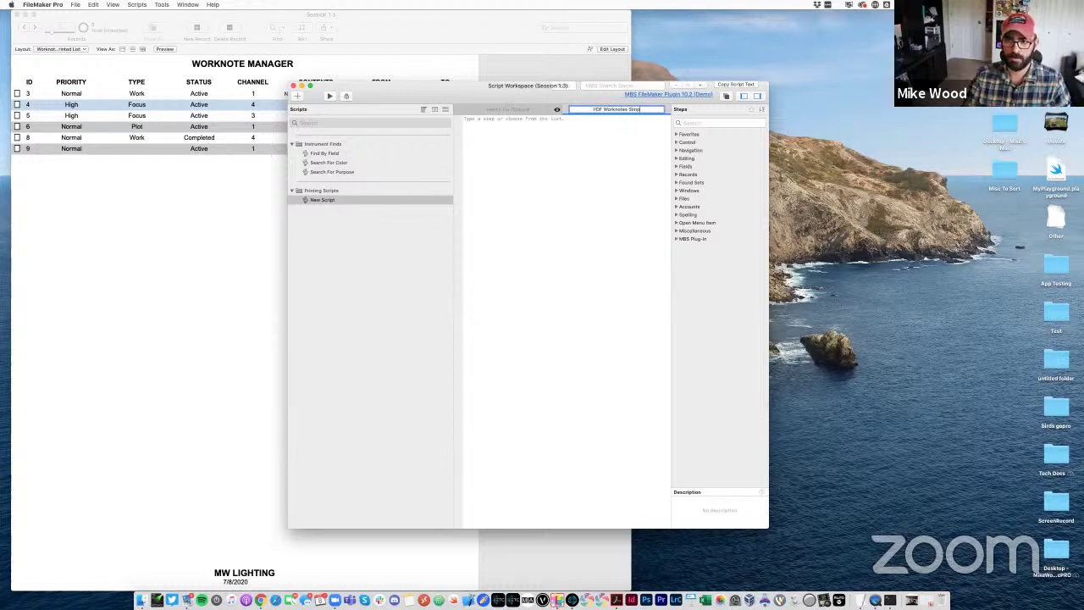
{"action": "type", "text": "le"}
{"action": "key", "text": "Return"}
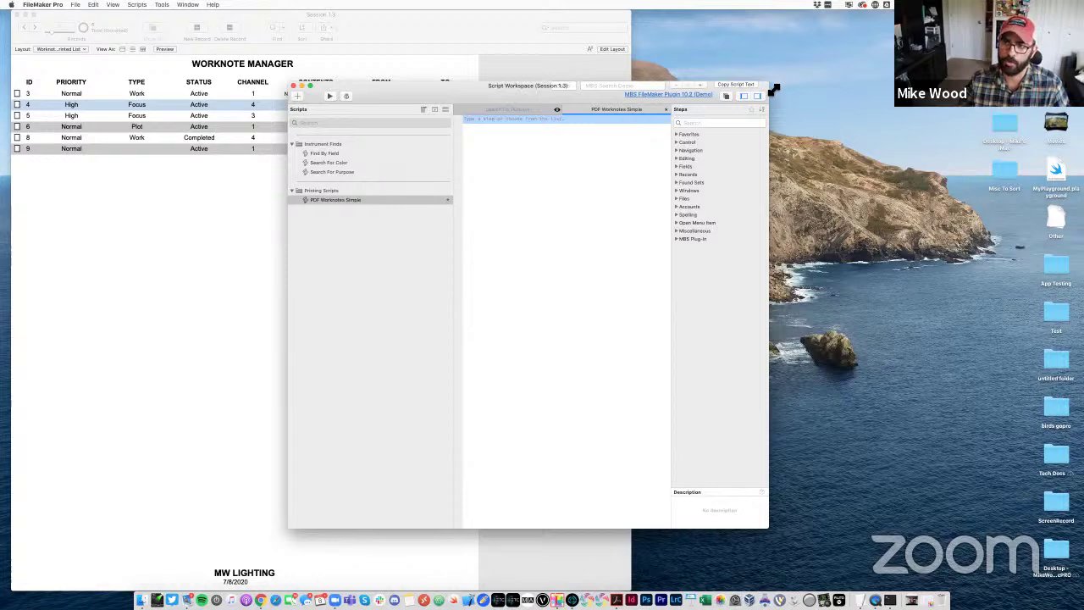
{"action": "left_click_drag", "start_coordinate": [768, 86], "coordinate": [929, 109]}
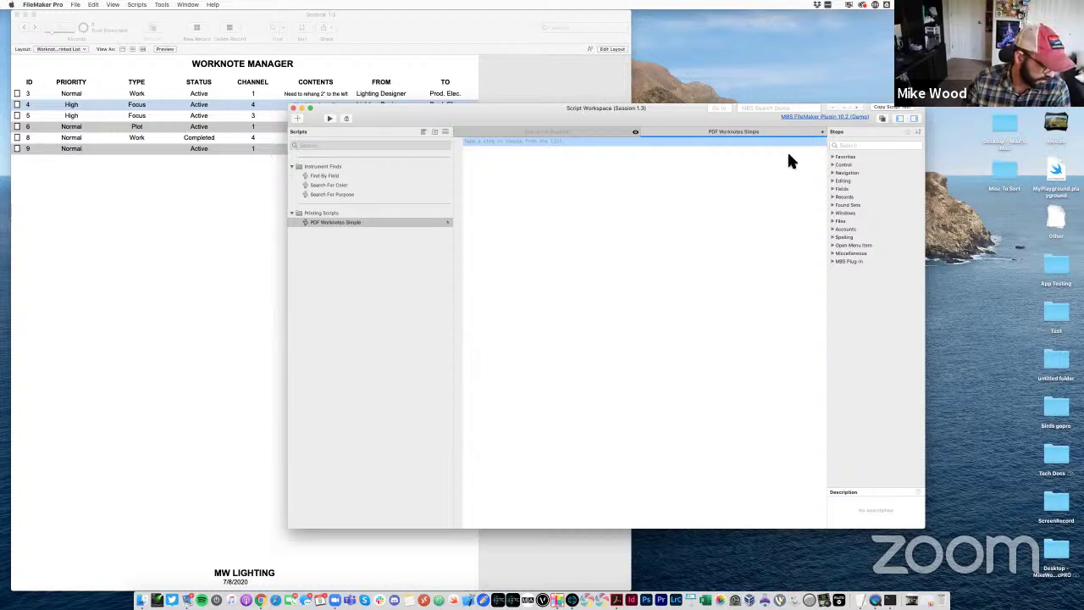
Add a Go to Layout step to the script that targets the Worknotes Printed List layout
{"action": "left_click", "coordinate": [521, 173]}
{"action": "left_click", "coordinate": [498, 140]}
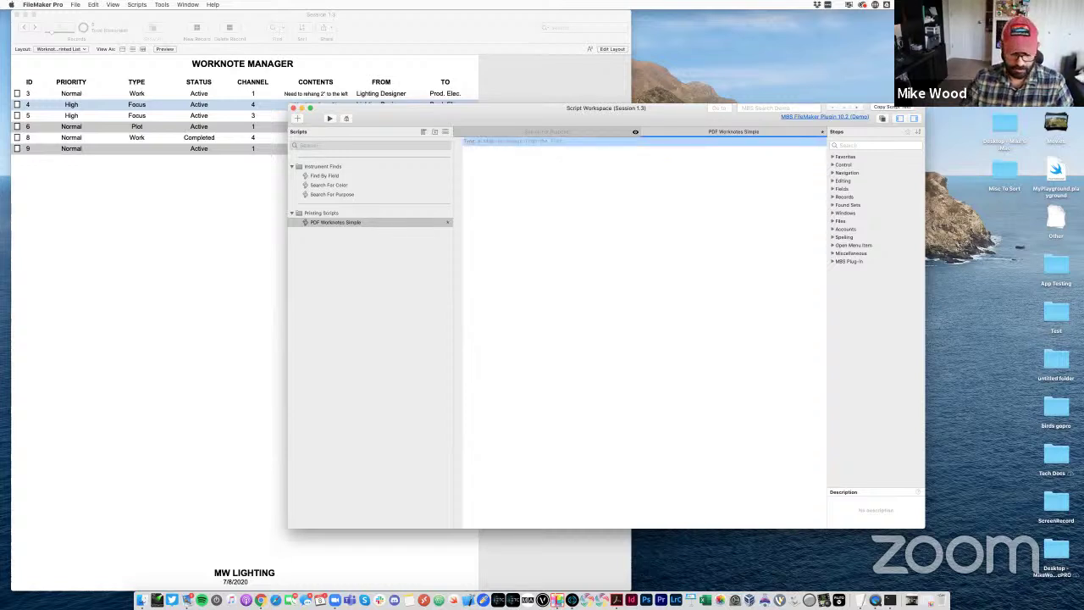
{"action": "type", "text": "go to layout"}
{"action": "key", "text": "Return"}
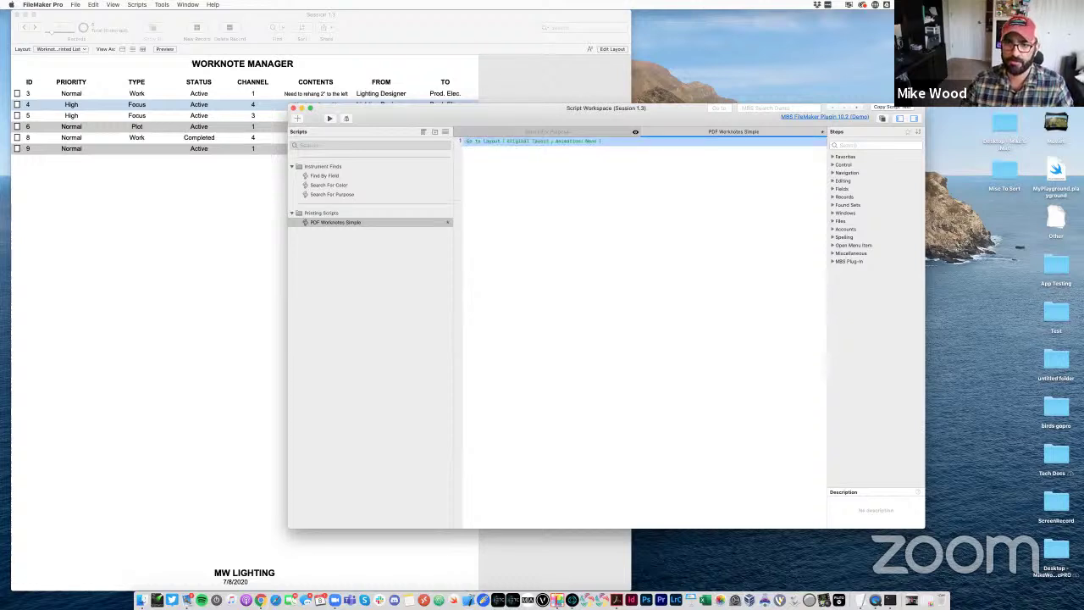
{"action": "left_click", "coordinate": [543, 141]}
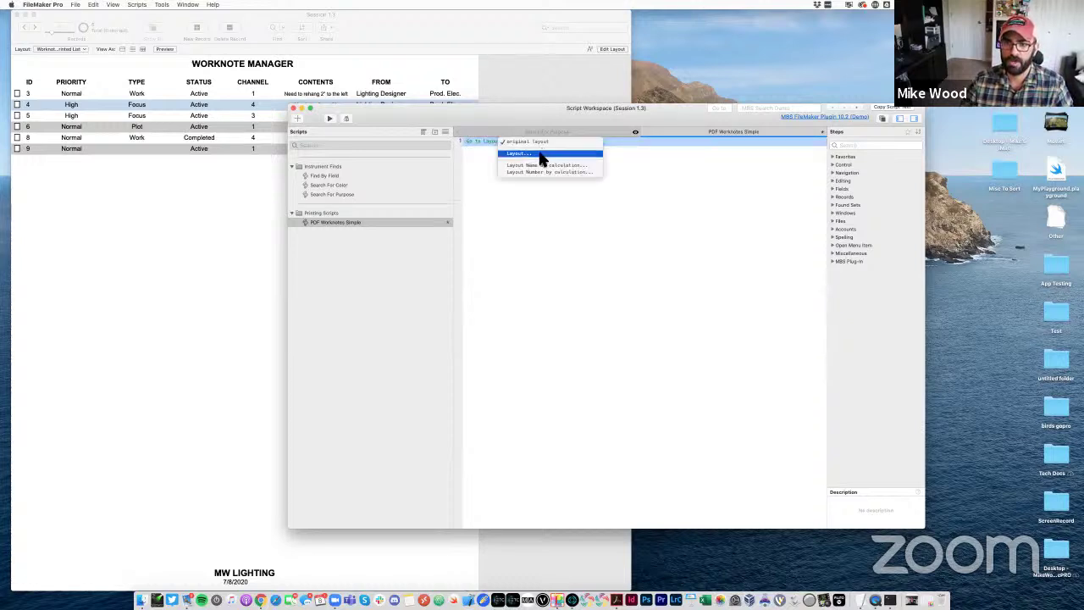
{"action": "left_click", "coordinate": [542, 154]}
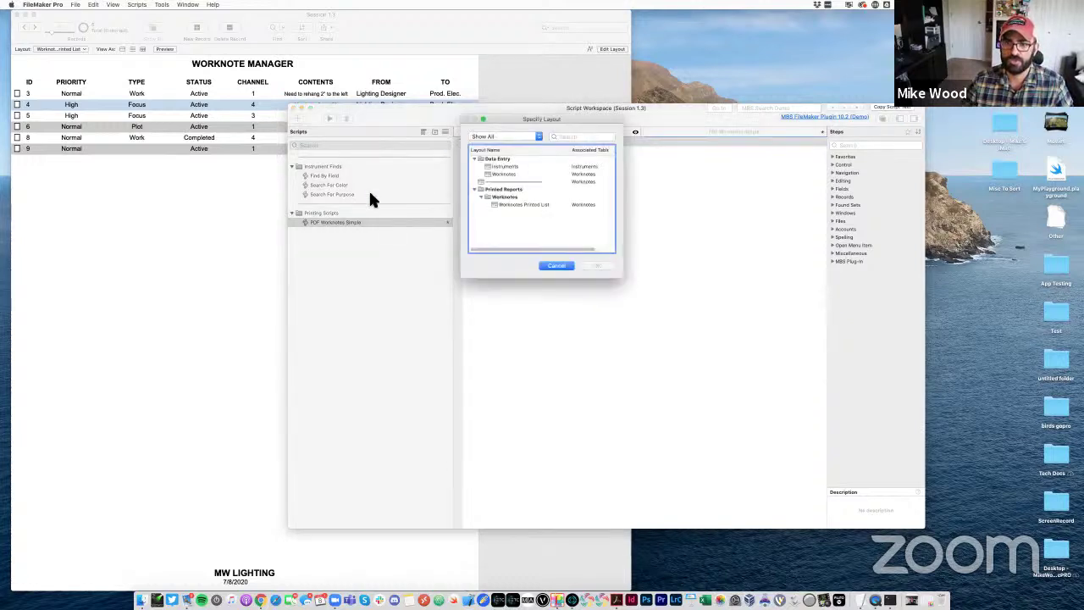
{"action": "left_click", "coordinate": [515, 205]}
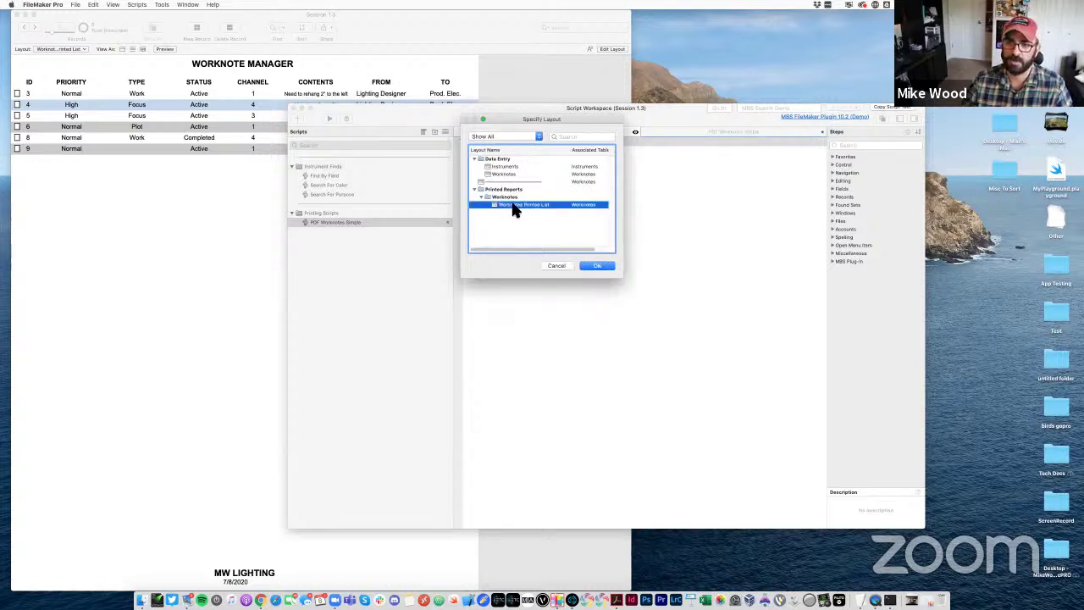
{"action": "left_click", "coordinate": [597, 268]}
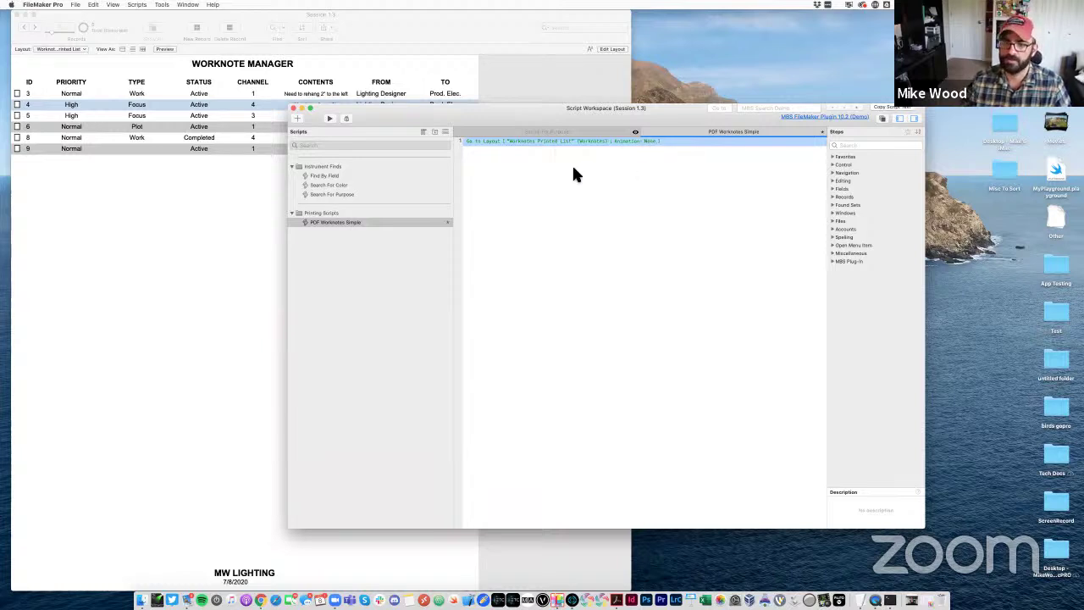
Add a Show All Records step to the script, separated from the layout step by a blank line
{"action": "key", "text": "Return"}
{"action": "key", "text": "Return"}
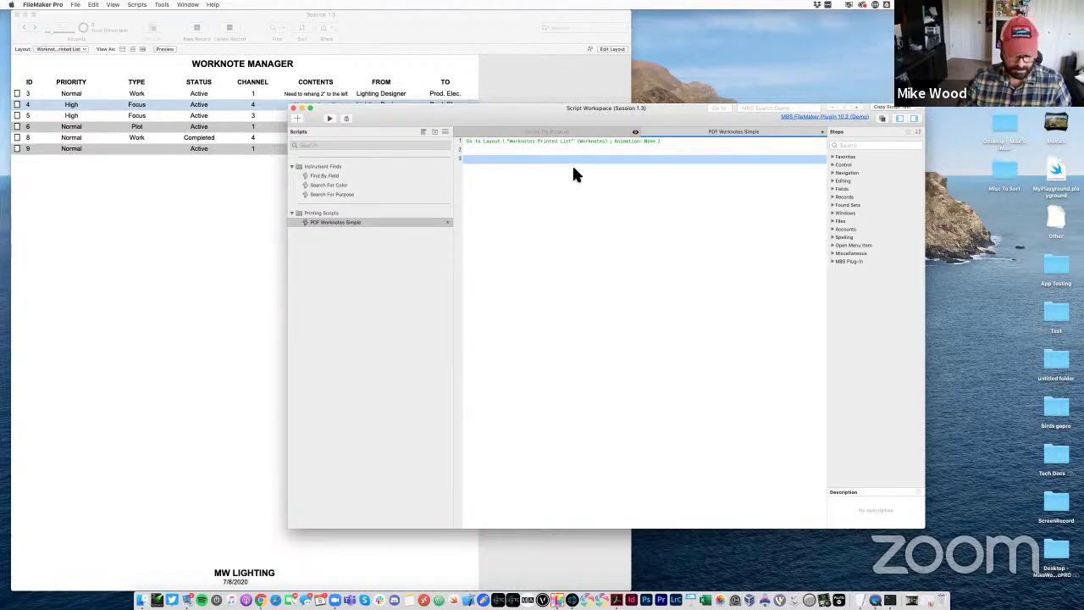
{"action": "type", "text": "Show"}
{"action": "key", "text": "Return"}
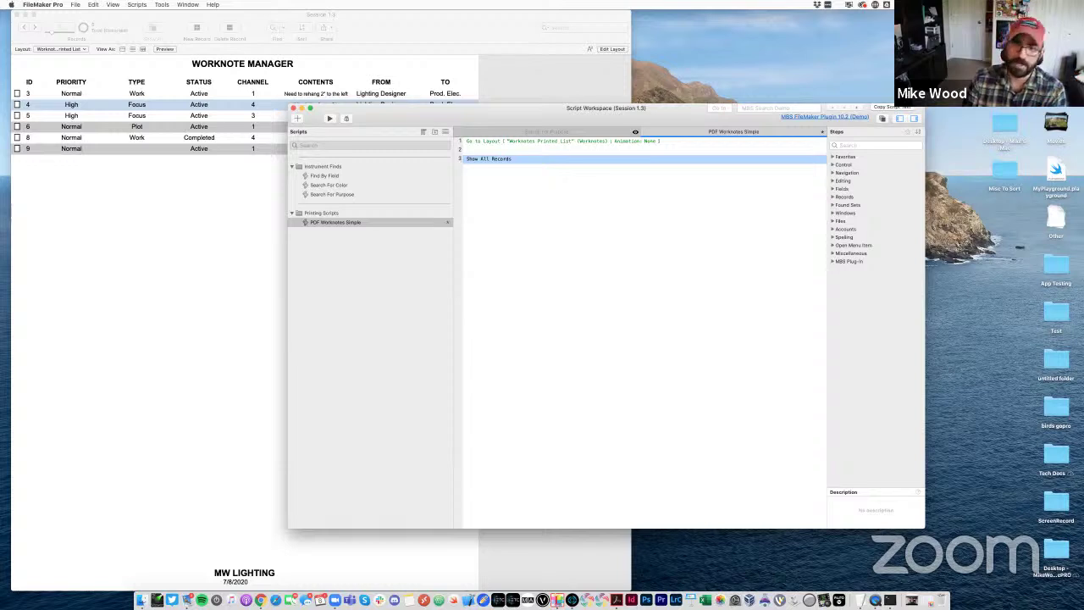
Add a Sort Records step after another blank line and set its With dialog option to Off
{"action": "left_click", "coordinate": [489, 158]}
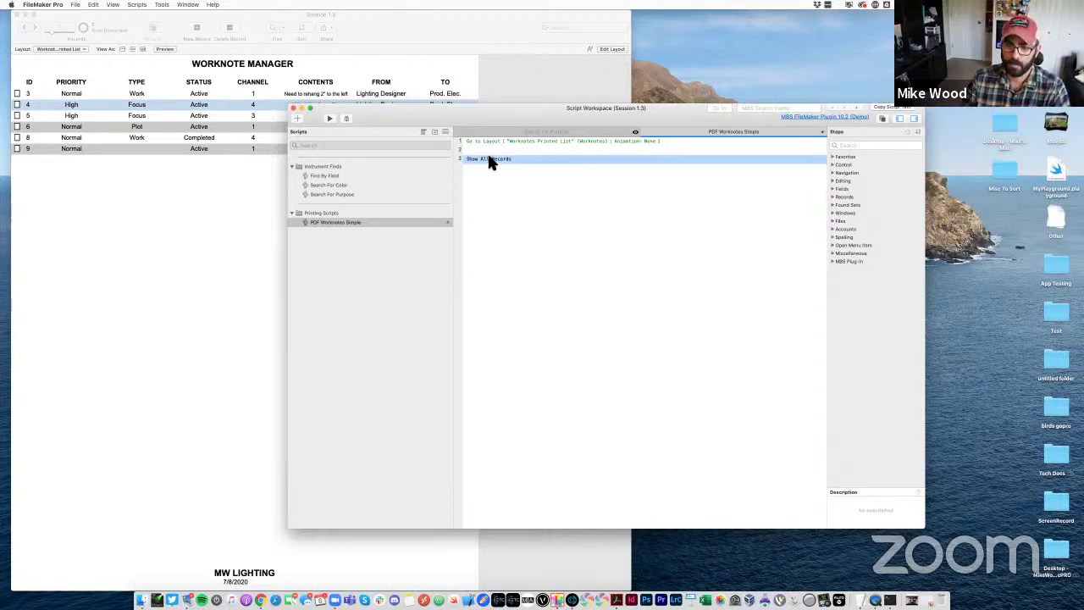
{"action": "key", "text": "Return"}
{"action": "key", "text": "Return"}
{"action": "type", "text": "Sort"}
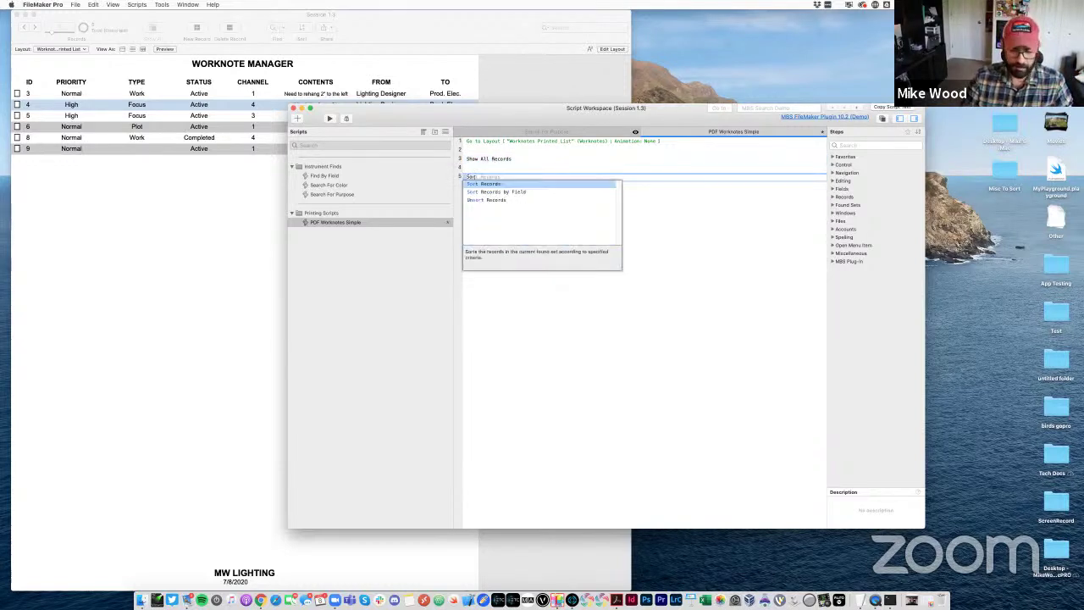
{"action": "key", "text": "Return"}
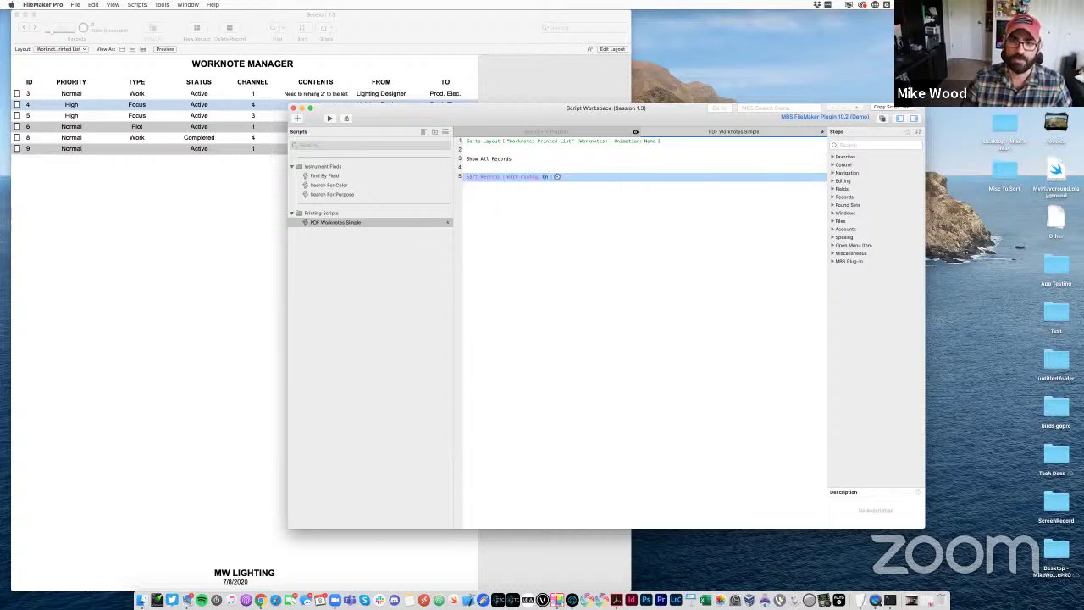
{"action": "left_click", "coordinate": [547, 177]}
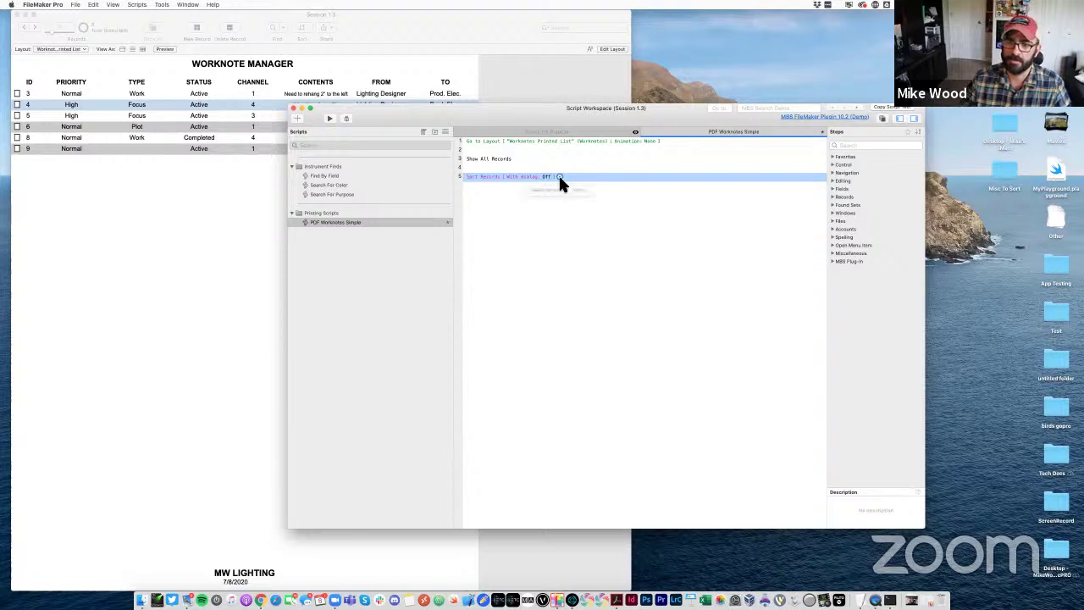
Open the sort order of the script's Sort Records step and clear all of its existing fields
{"action": "left_click", "coordinate": [559, 178]}
{"action": "left_click", "coordinate": [580, 194]}
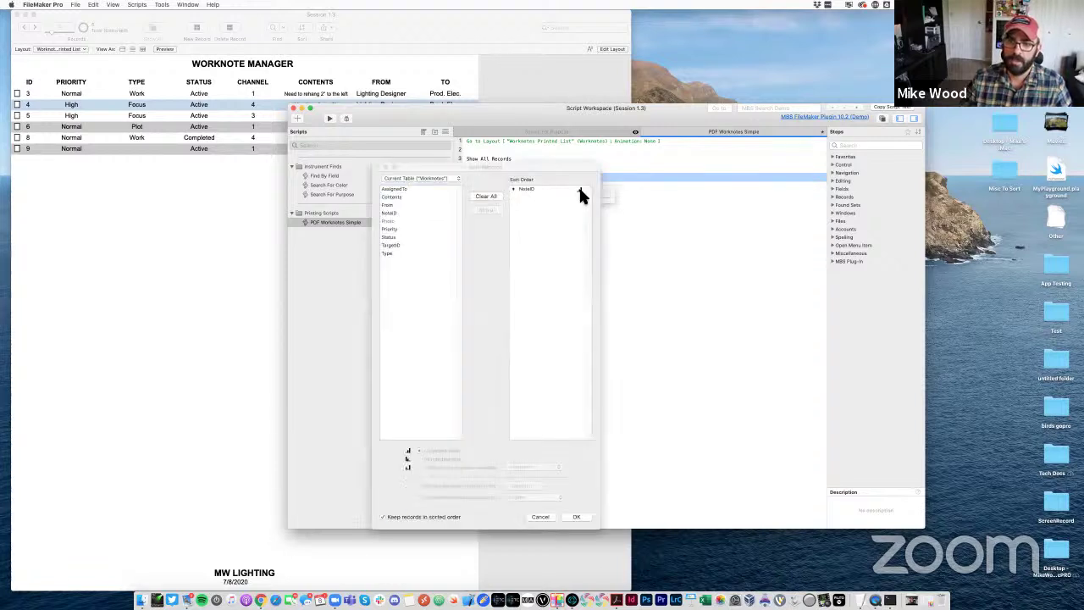
{"action": "left_click", "coordinate": [485, 197]}
{"action": "left_click_drag", "start_coordinate": [472, 169], "coordinate": [464, 178]}
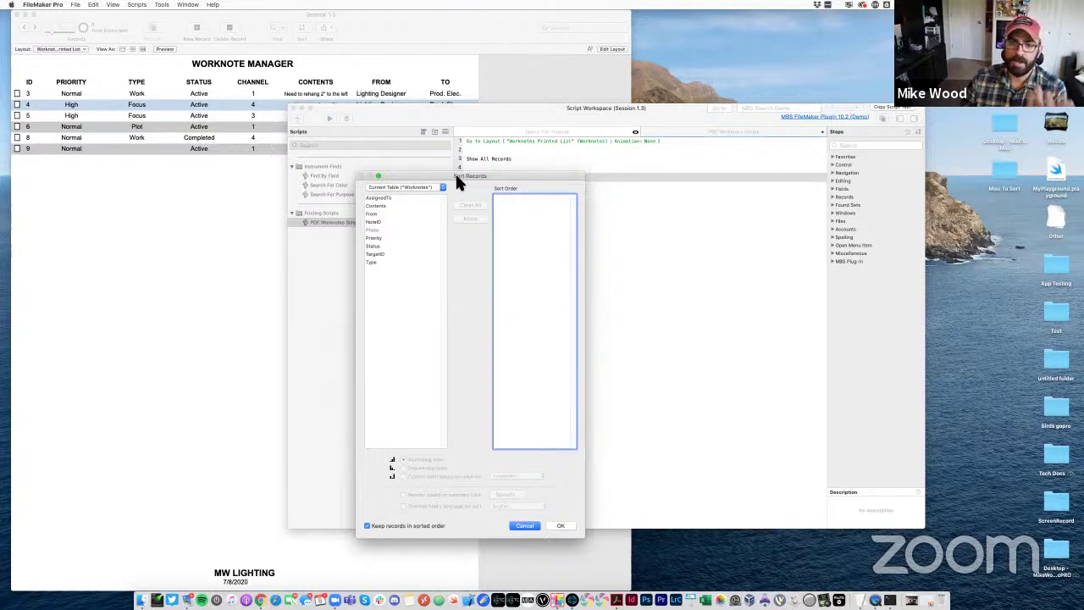
Set the Sort Records order to Priority, Type and NoteID, all ascending, and save it
{"action": "left_click", "coordinate": [381, 238]}
{"action": "left_click", "coordinate": [470, 218]}
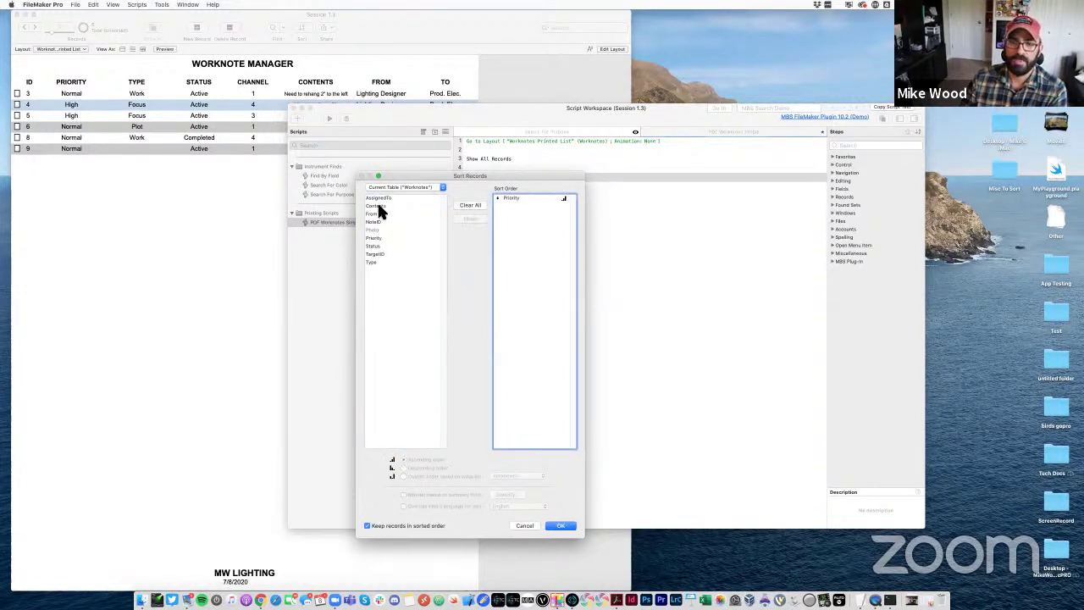
{"action": "left_click", "coordinate": [377, 262]}
{"action": "left_click", "coordinate": [472, 219]}
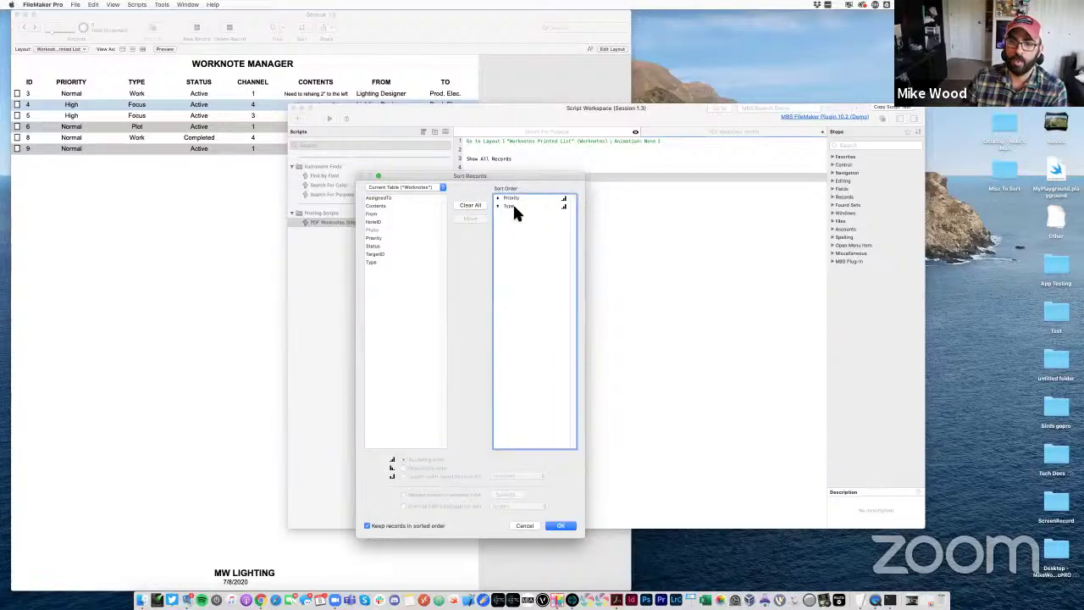
{"action": "left_click", "coordinate": [375, 254]}
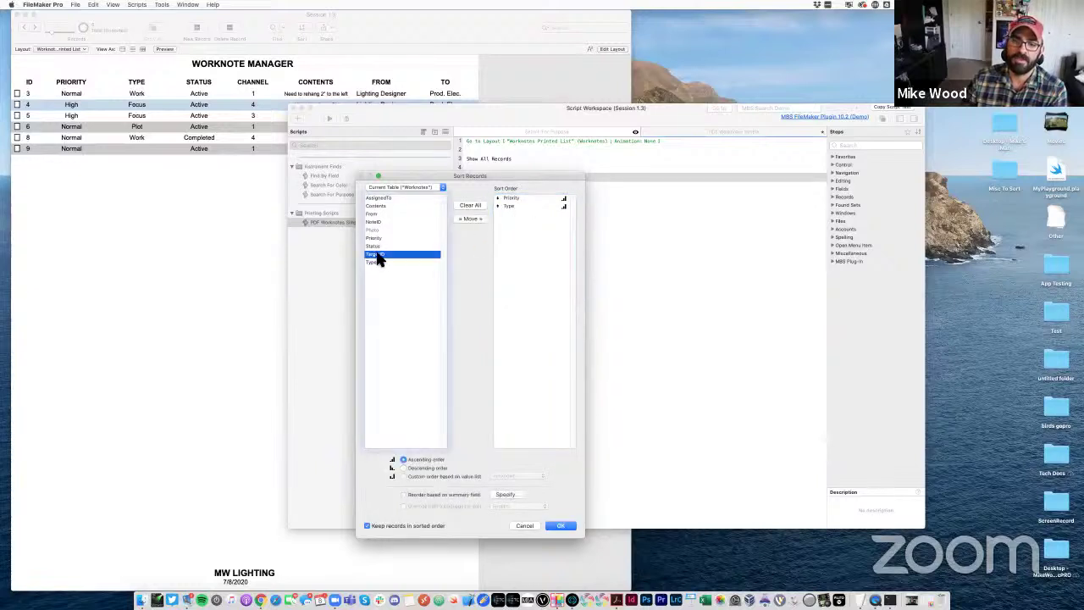
{"action": "left_click", "coordinate": [376, 222]}
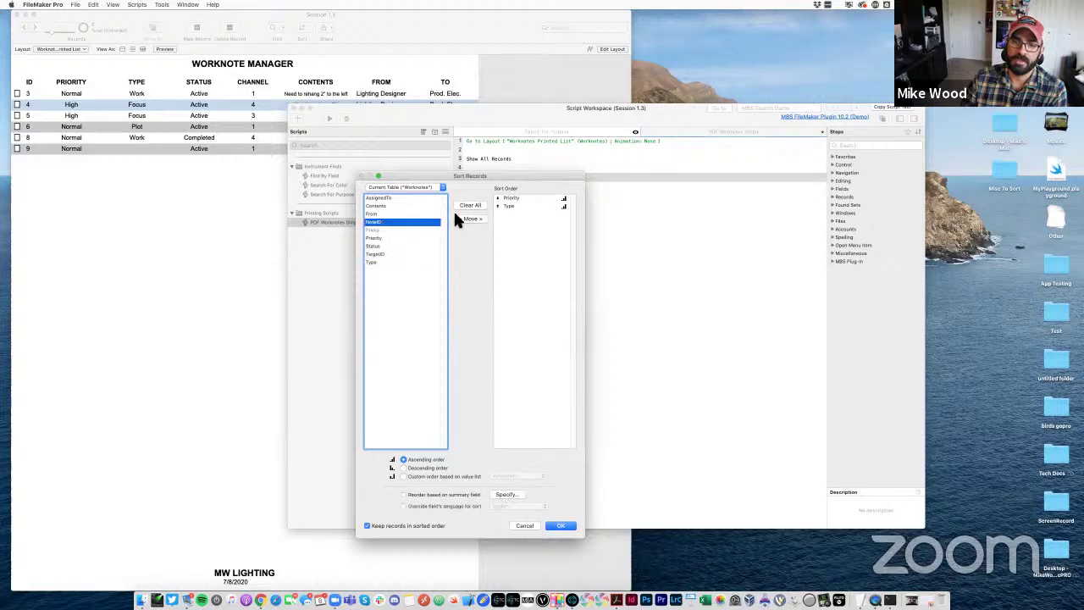
{"action": "left_click", "coordinate": [464, 218]}
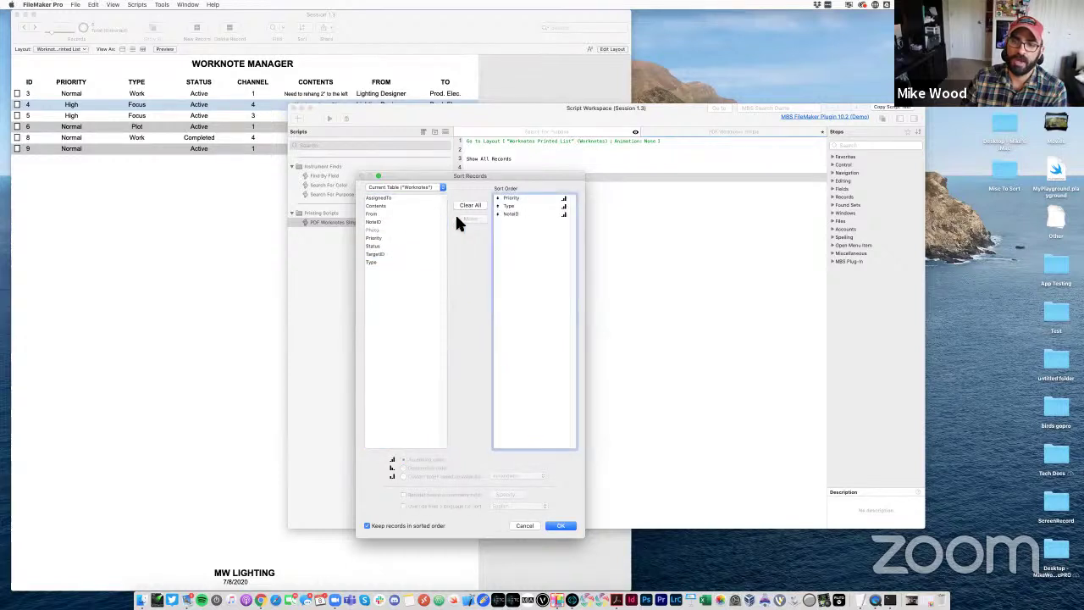
{"action": "left_click", "coordinate": [514, 213]}
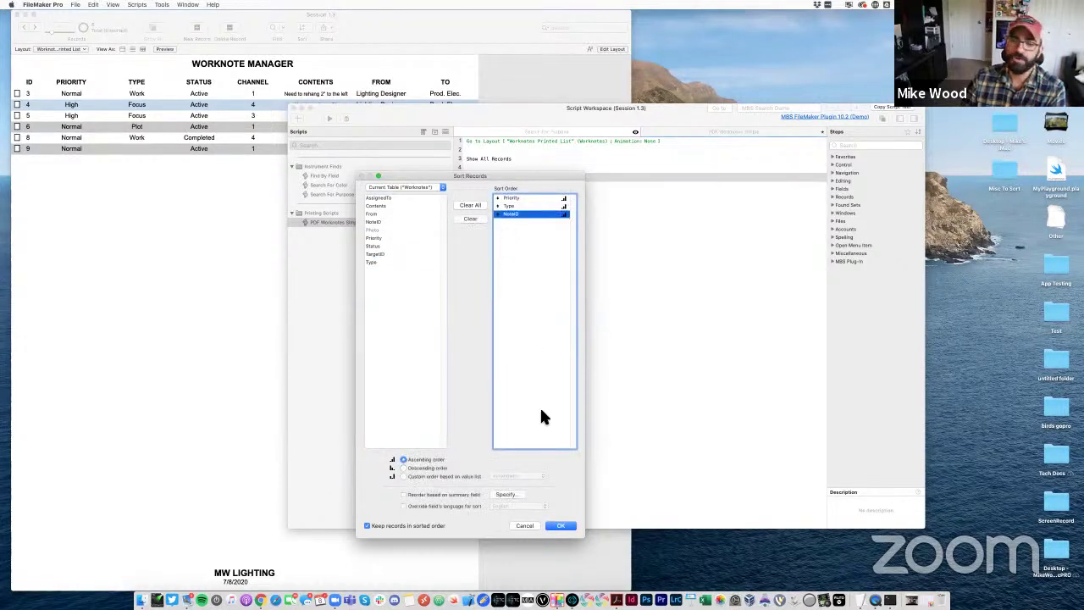
{"action": "left_click", "coordinate": [561, 525]}
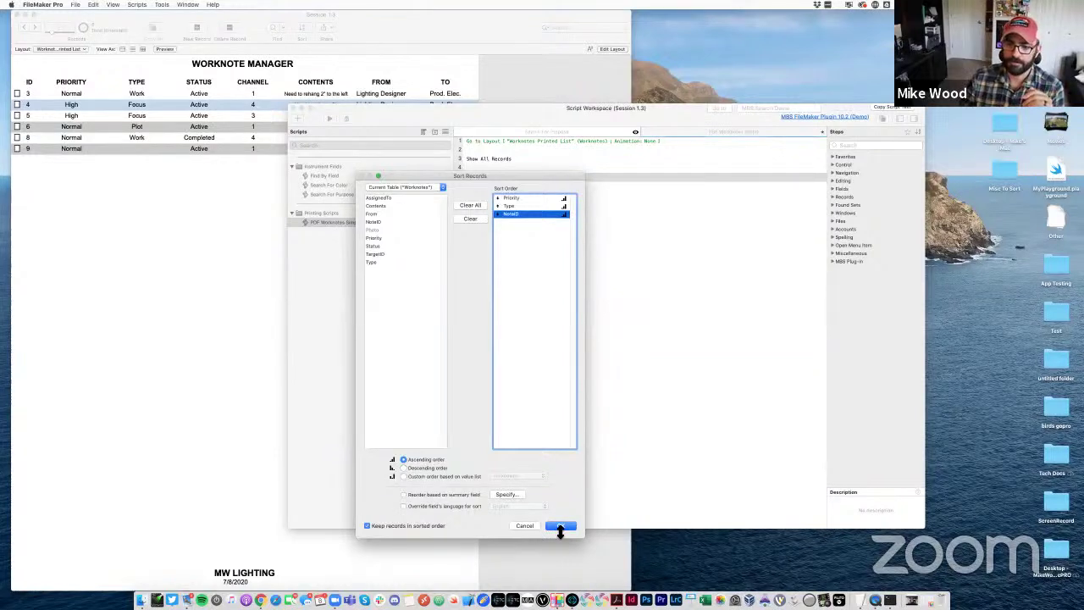
{"action": "left_click", "coordinate": [484, 281]}
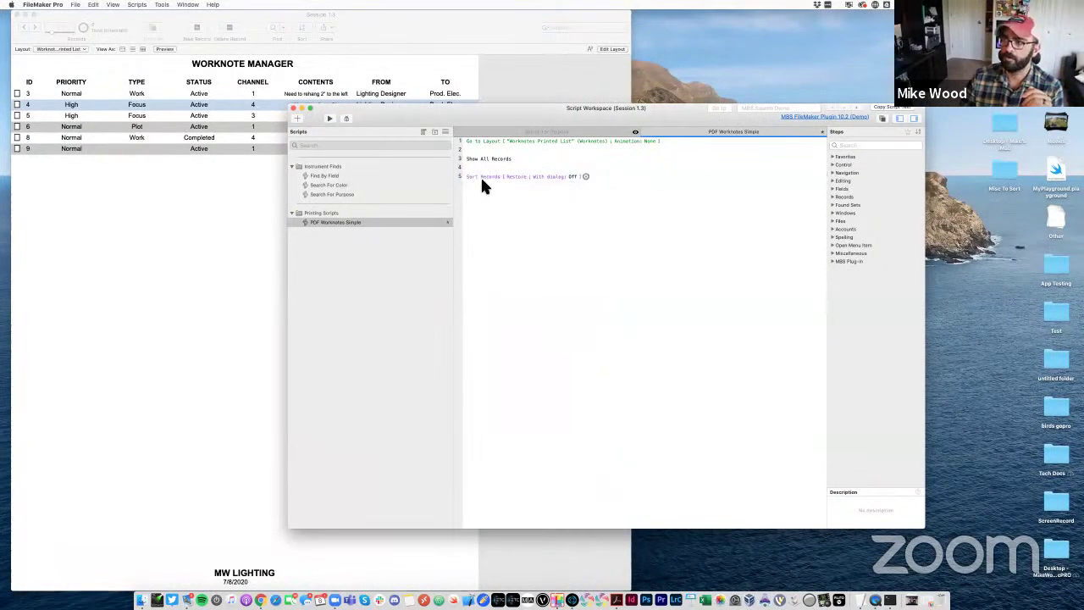
Add a Print Setup step after a blank line below Sort Records and set its With dialog option to Off
{"action": "left_click", "coordinate": [482, 173]}
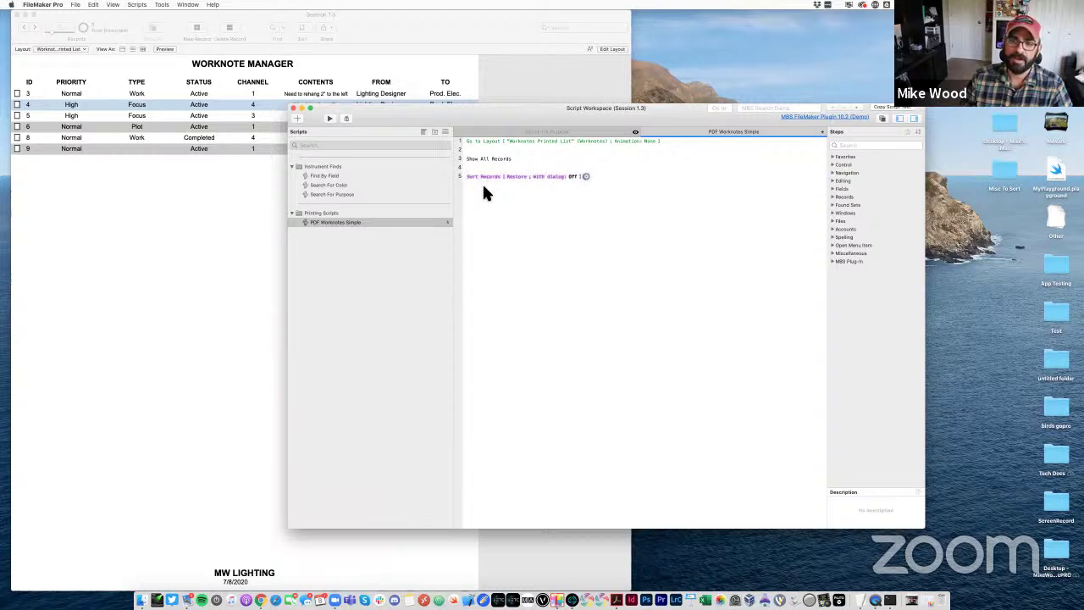
{"action": "left_click", "coordinate": [477, 183]}
{"action": "key", "text": "Down"}
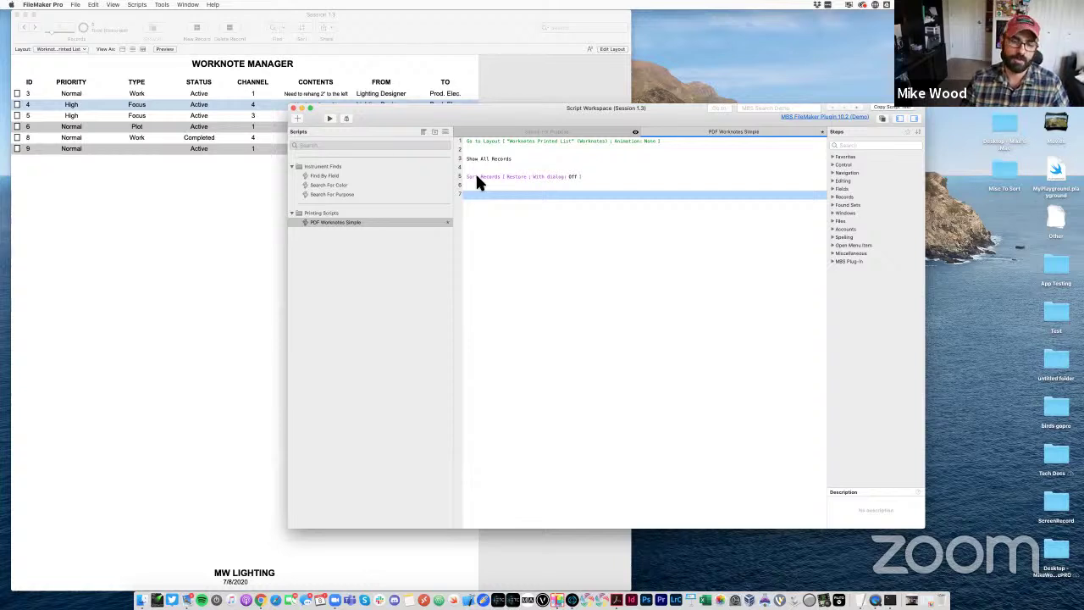
{"action": "left_click", "coordinate": [75, 4]}
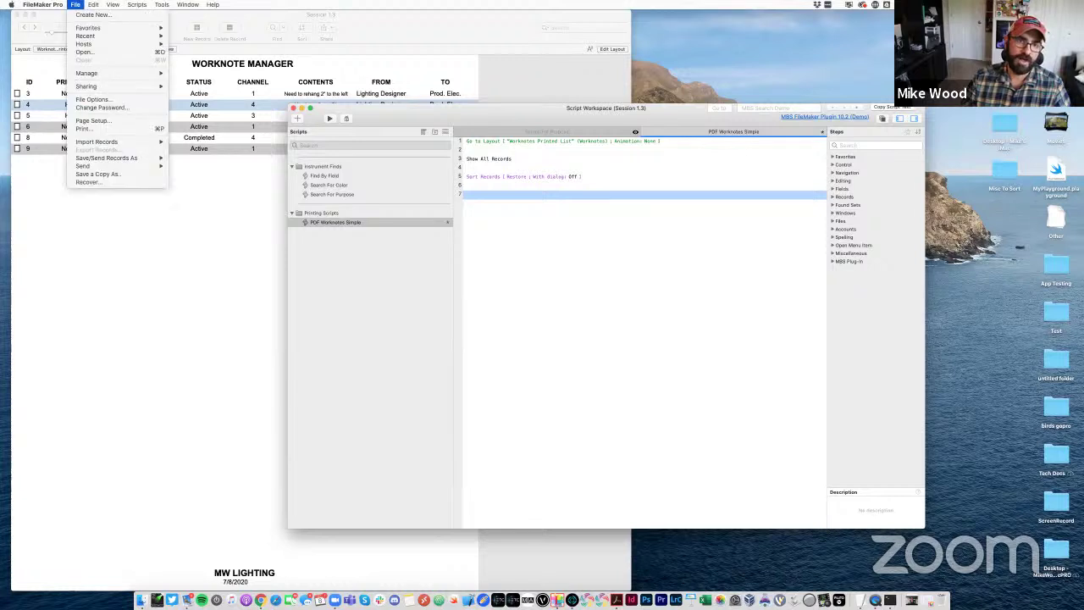
{"action": "left_click", "coordinate": [666, 221]}
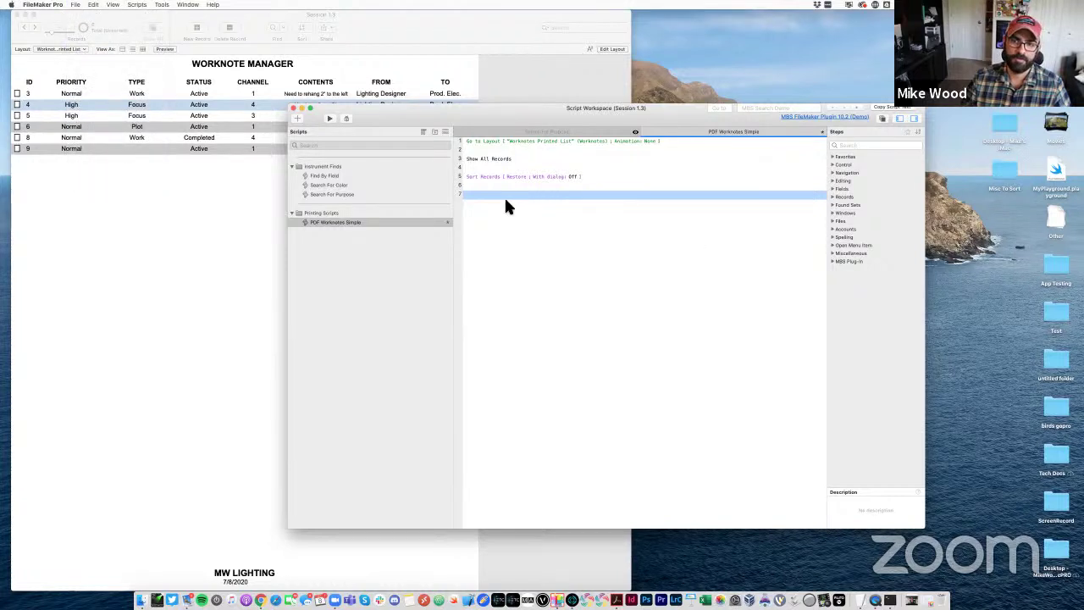
{"action": "left_click", "coordinate": [503, 197]}
{"action": "type", "text": "setup"}
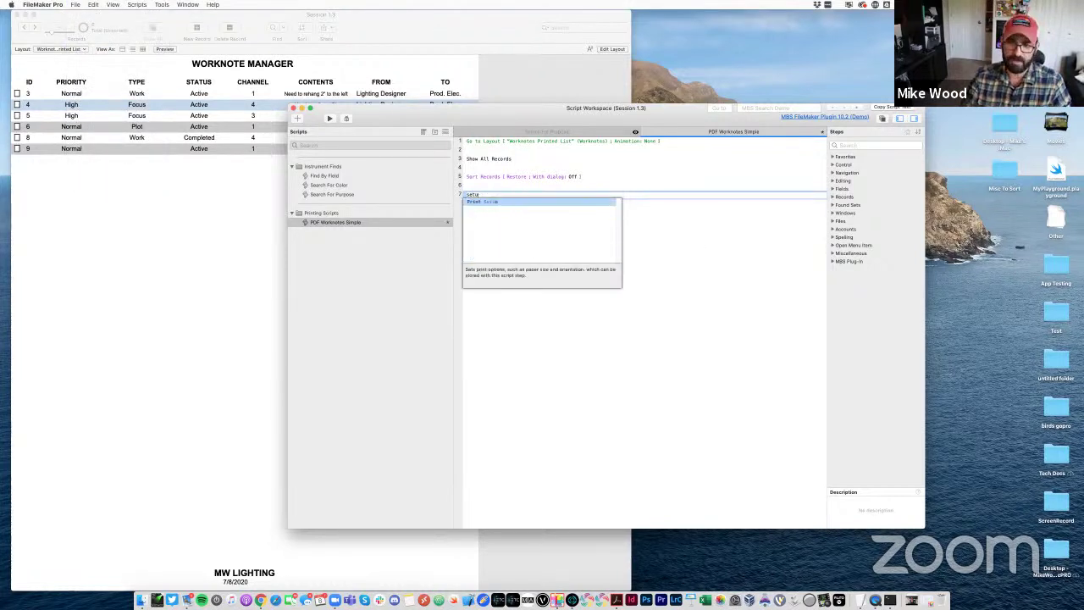
{"action": "left_click", "coordinate": [492, 204]}
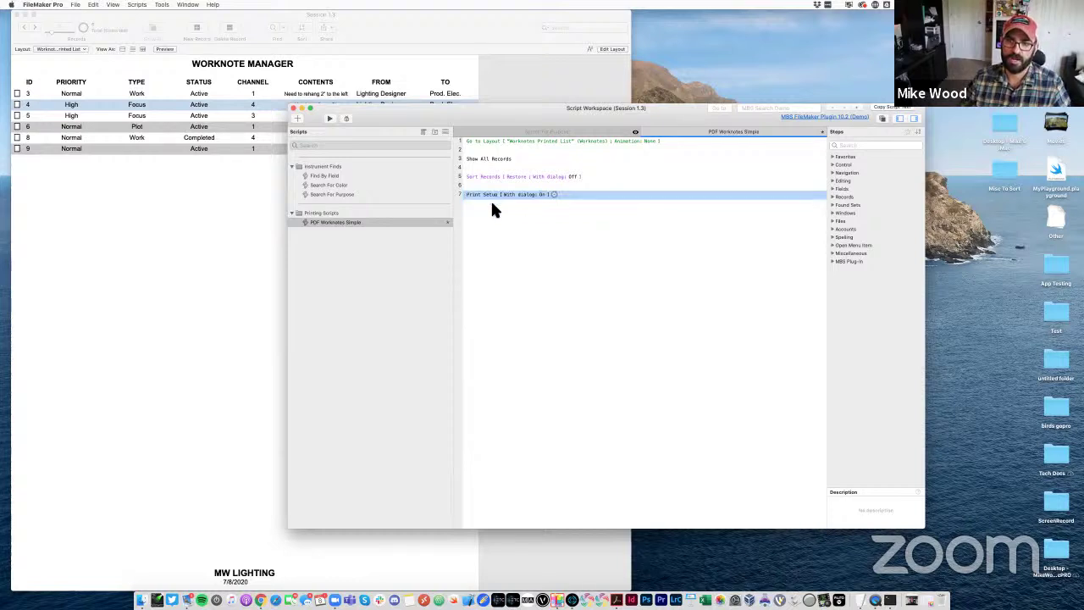
{"action": "left_click", "coordinate": [543, 195]}
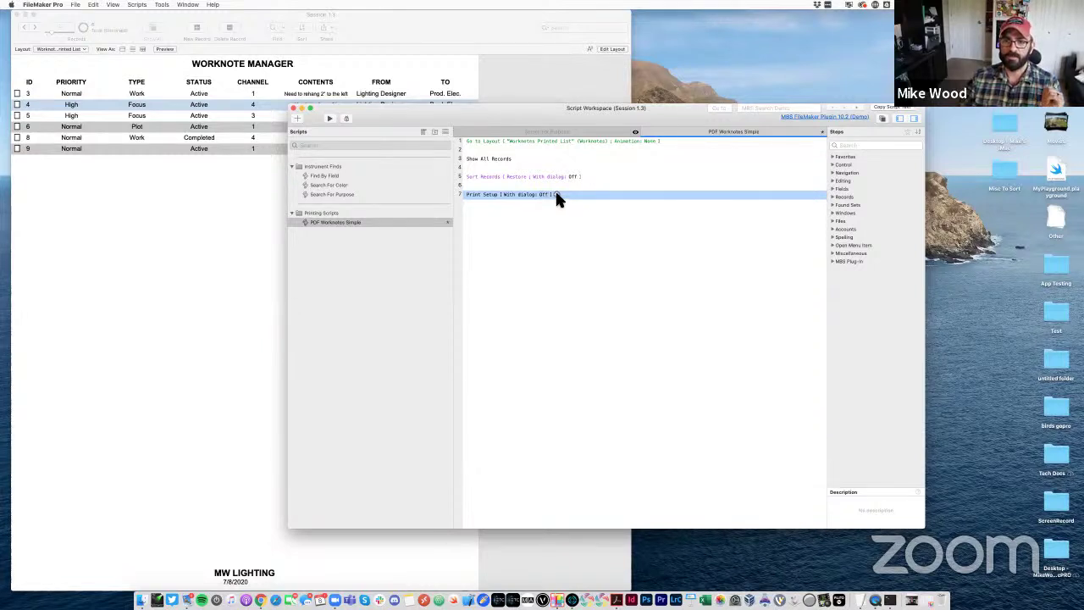
Specify the Print Setup step's page setup with US Letter paper at 100% scale
{"action": "left_click", "coordinate": [555, 195]}
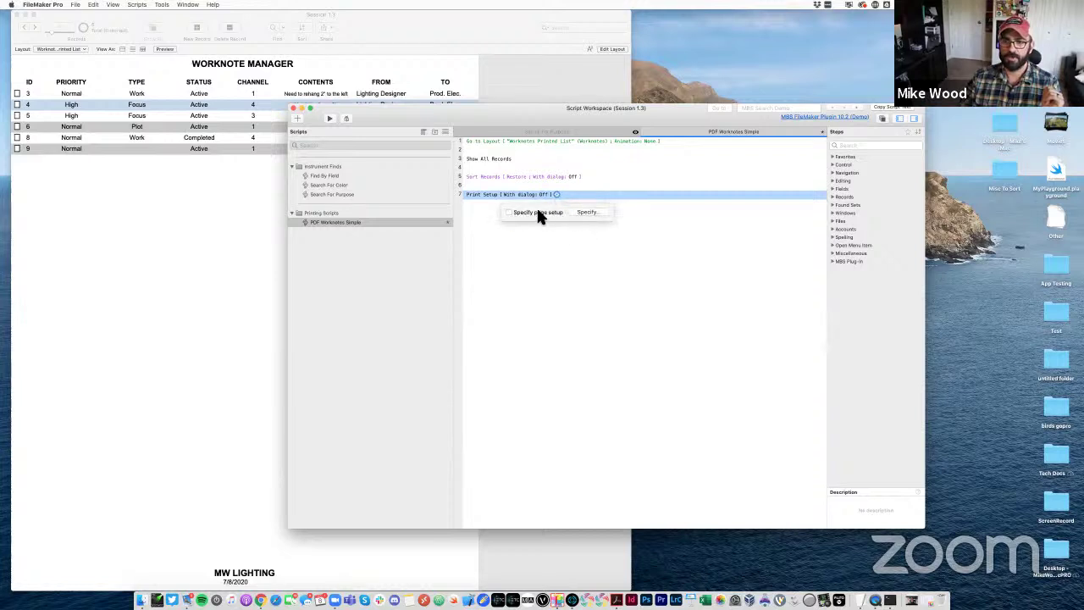
{"action": "left_click", "coordinate": [589, 212]}
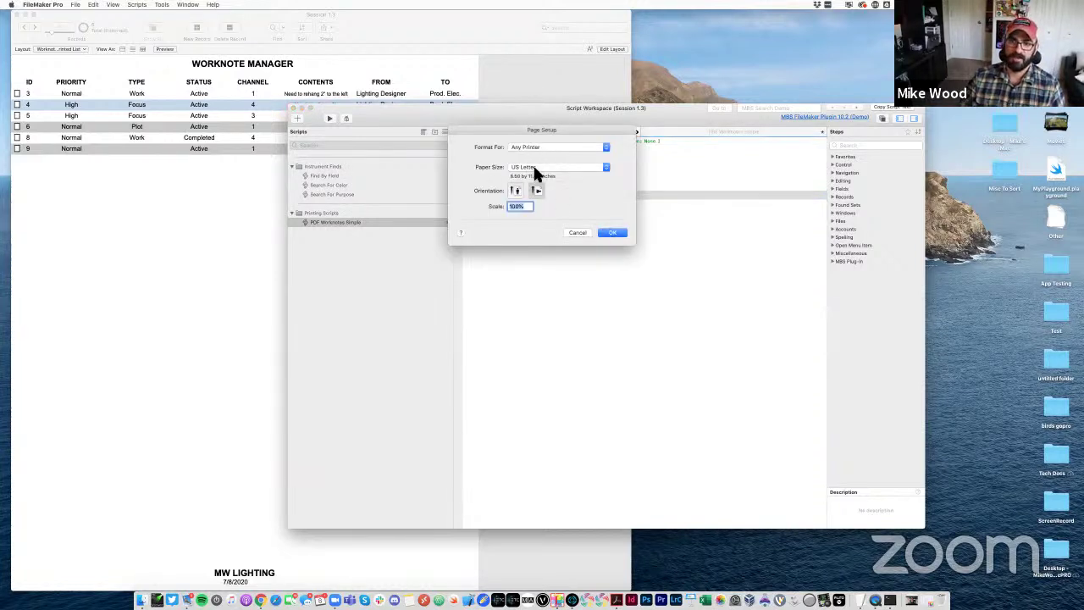
{"action": "left_click", "coordinate": [539, 191]}
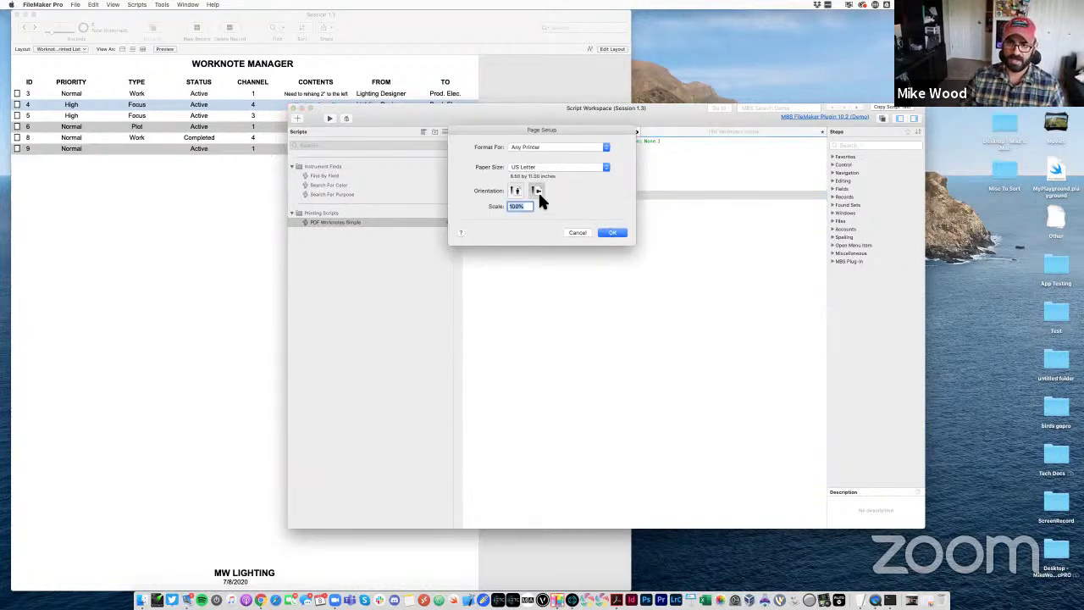
{"action": "left_click", "coordinate": [606, 232]}
{"action": "left_click", "coordinate": [543, 235]}
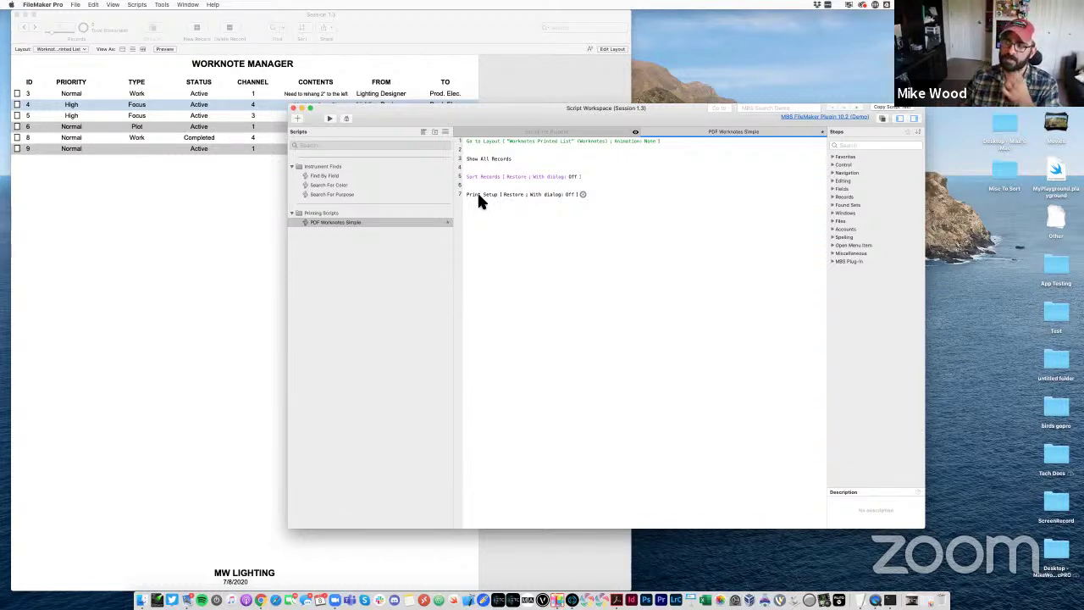
Add an Enter Preview Mode step with Pause off, separated from Print Setup by a blank line
{"action": "left_click", "coordinate": [478, 194]}
{"action": "key", "text": "Return"}
{"action": "key", "text": "Return"}
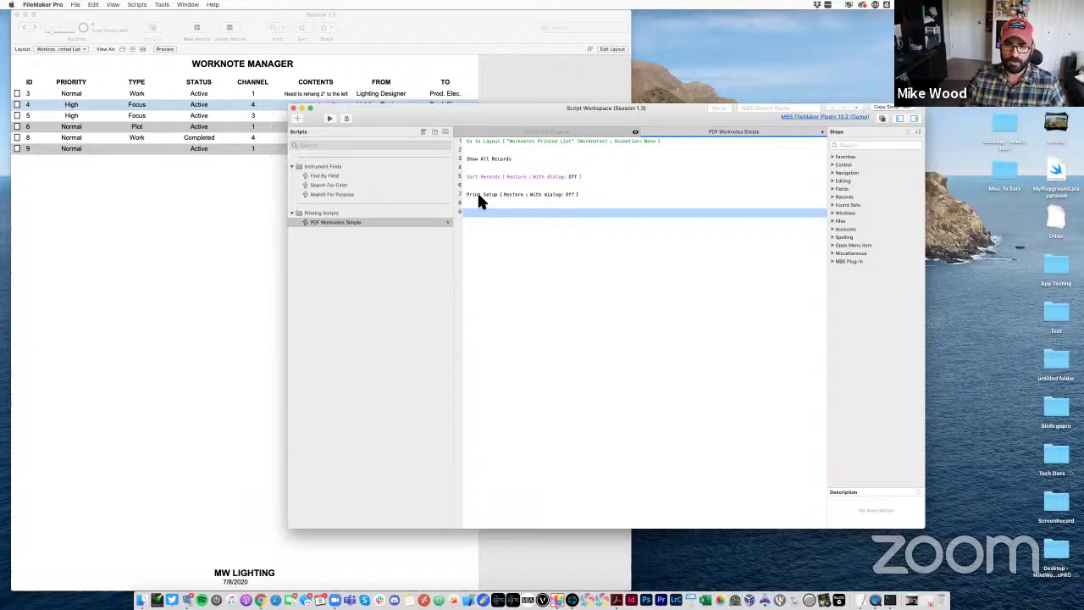
{"action": "type", "text": "pe"}
{"action": "key", "text": "BackSpace"}
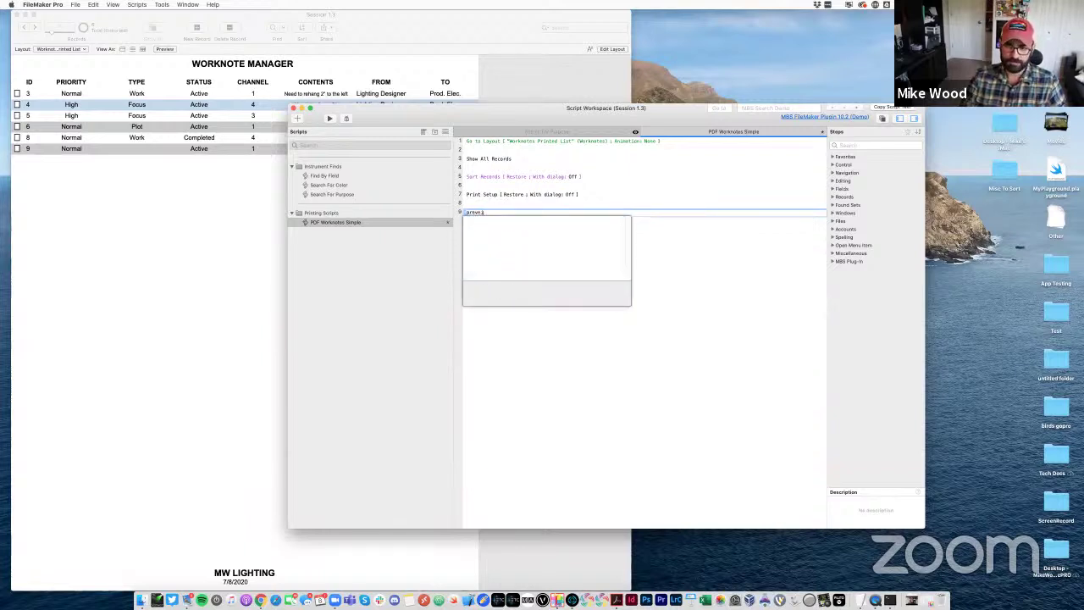
{"action": "type", "text": "rev"}
{"action": "key", "text": "Return"}
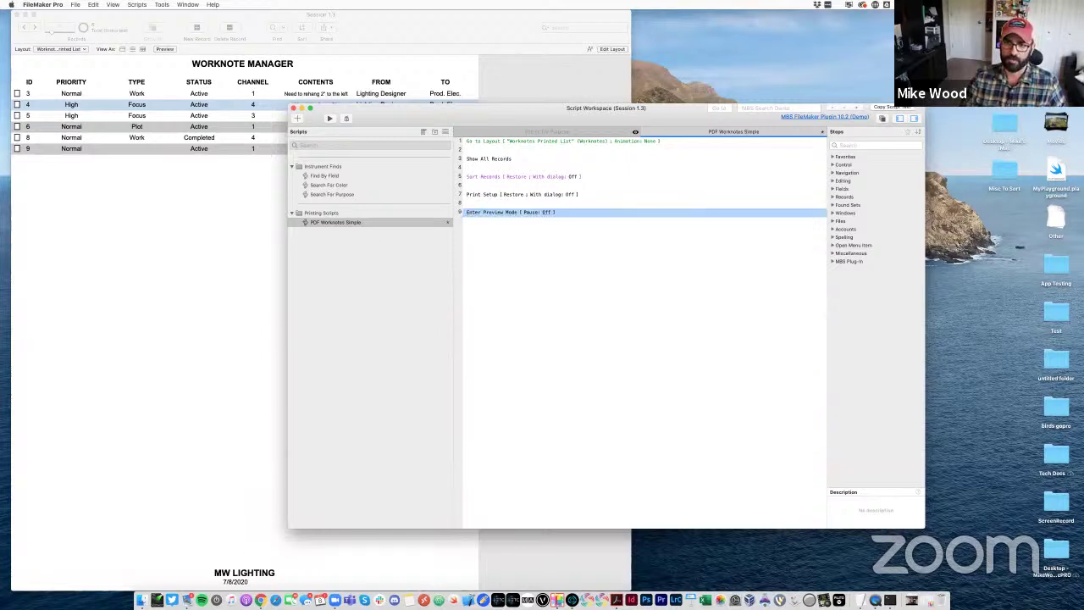
Add a Save Records as PDF step after another blank line at the end of the script
{"action": "key", "text": "Return"}
{"action": "key", "text": "Return"}
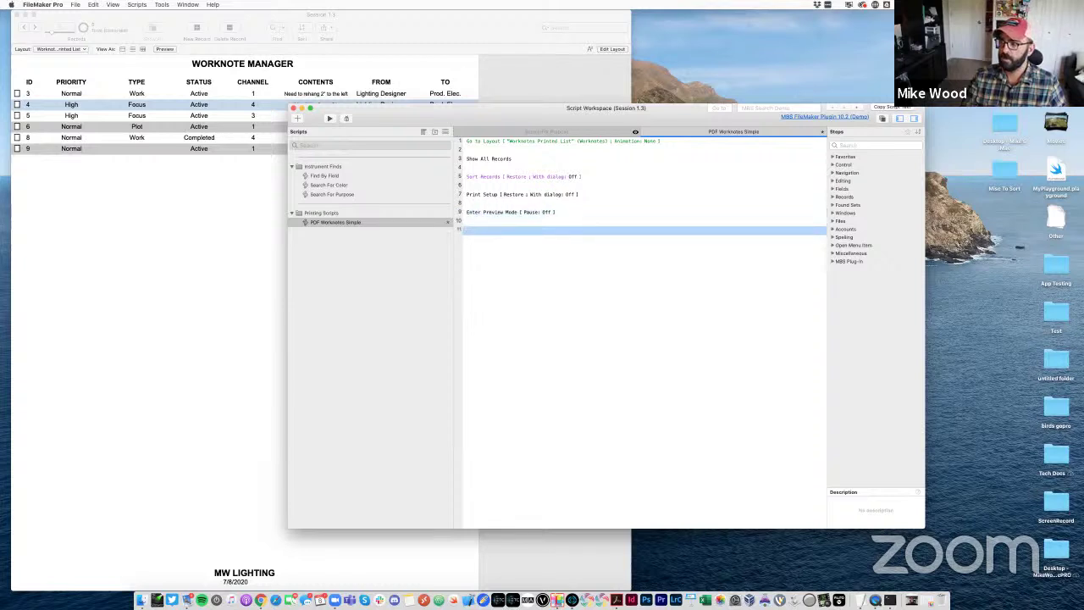
{"action": "type", "text": "pd"}
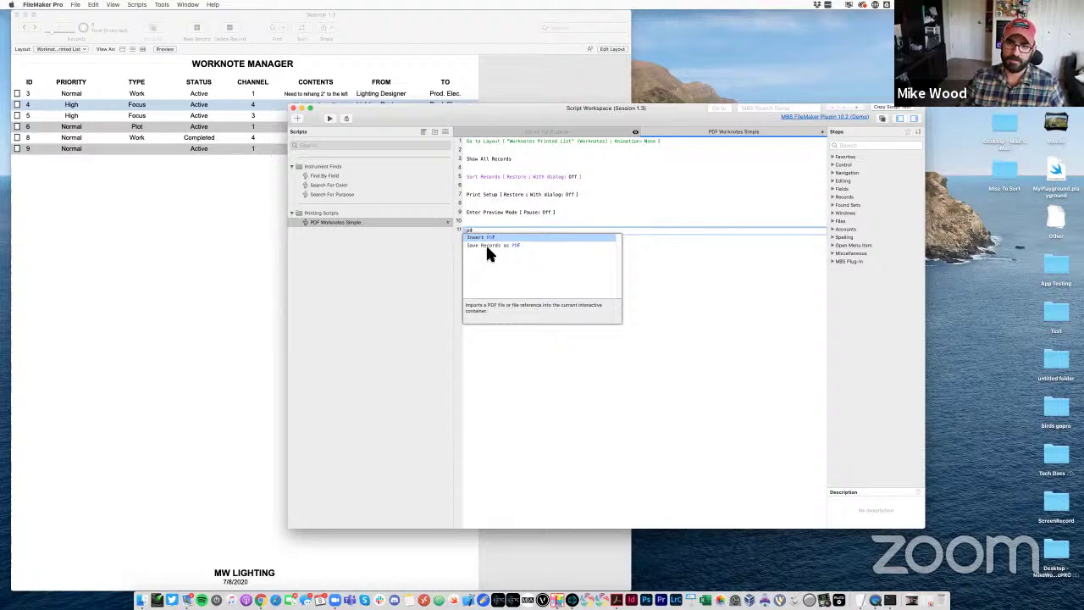
{"action": "left_click", "coordinate": [489, 245]}
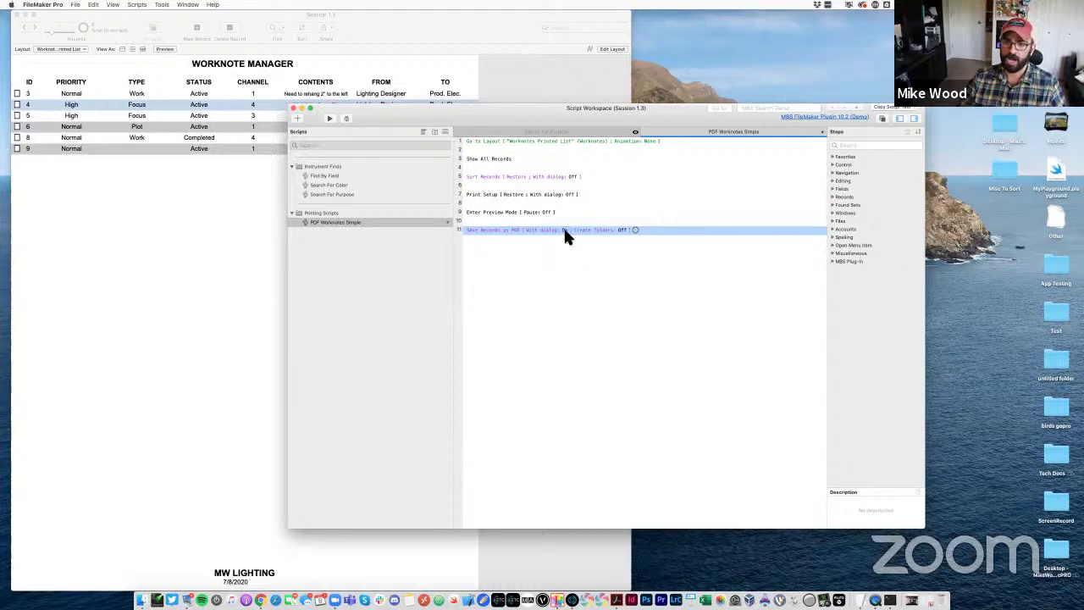
Specify the Save Records as PDF options so that the records being browsed are saved
{"action": "left_click", "coordinate": [634, 229]}
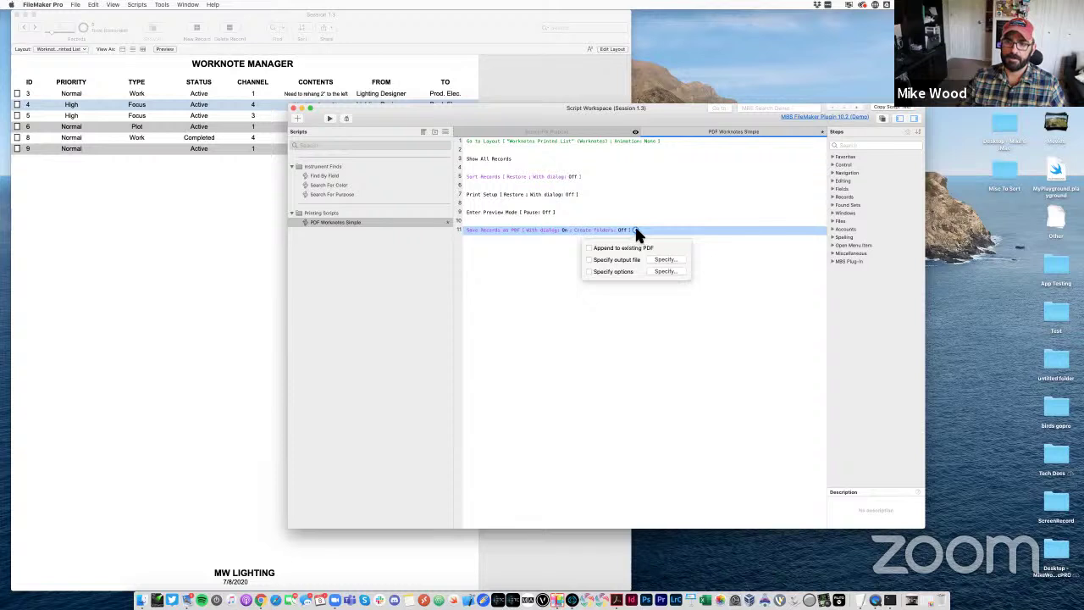
{"action": "left_click", "coordinate": [653, 272]}
{"action": "left_click", "coordinate": [549, 174]}
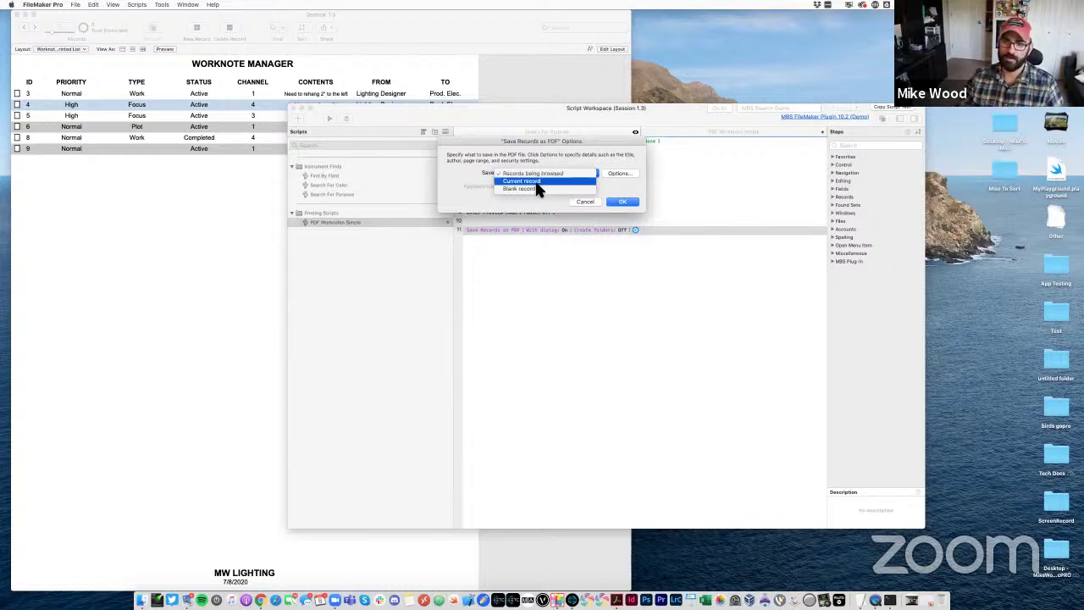
{"action": "left_click", "coordinate": [536, 174]}
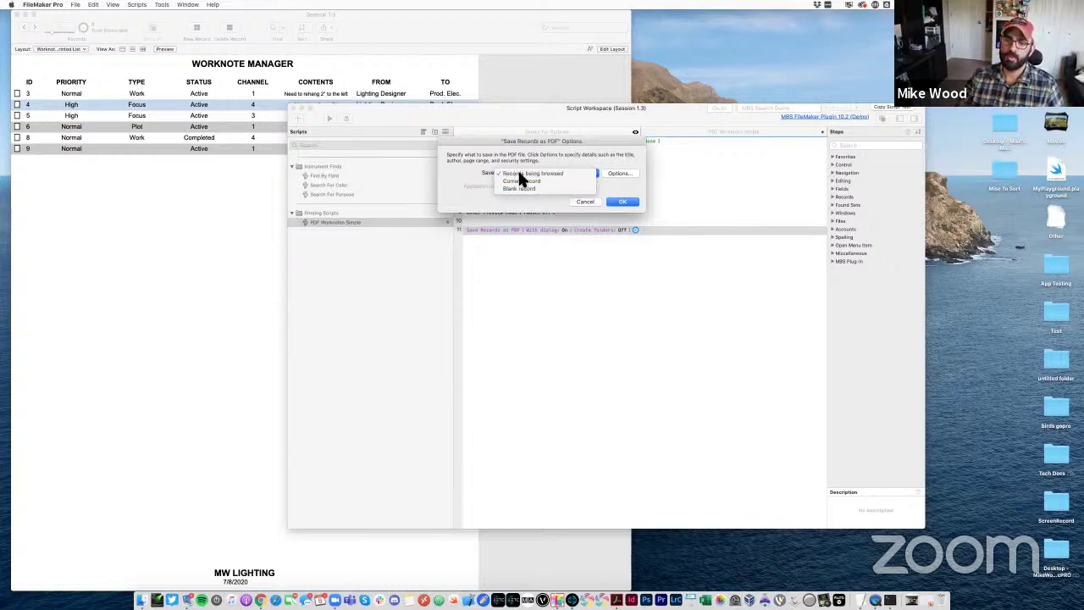
{"action": "left_click", "coordinate": [549, 176]}
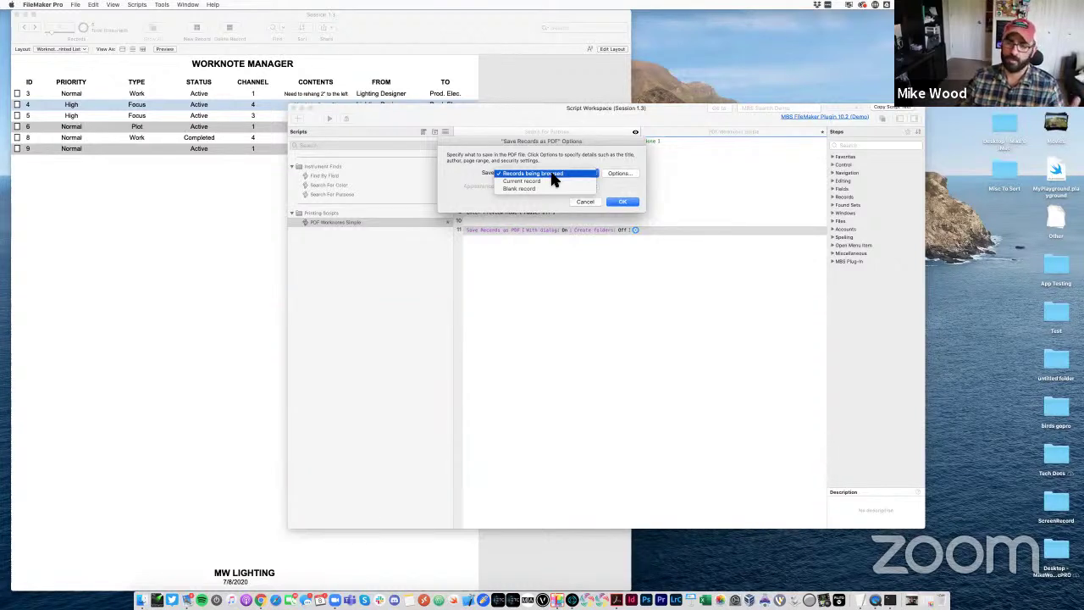
{"action": "left_click", "coordinate": [552, 175]}
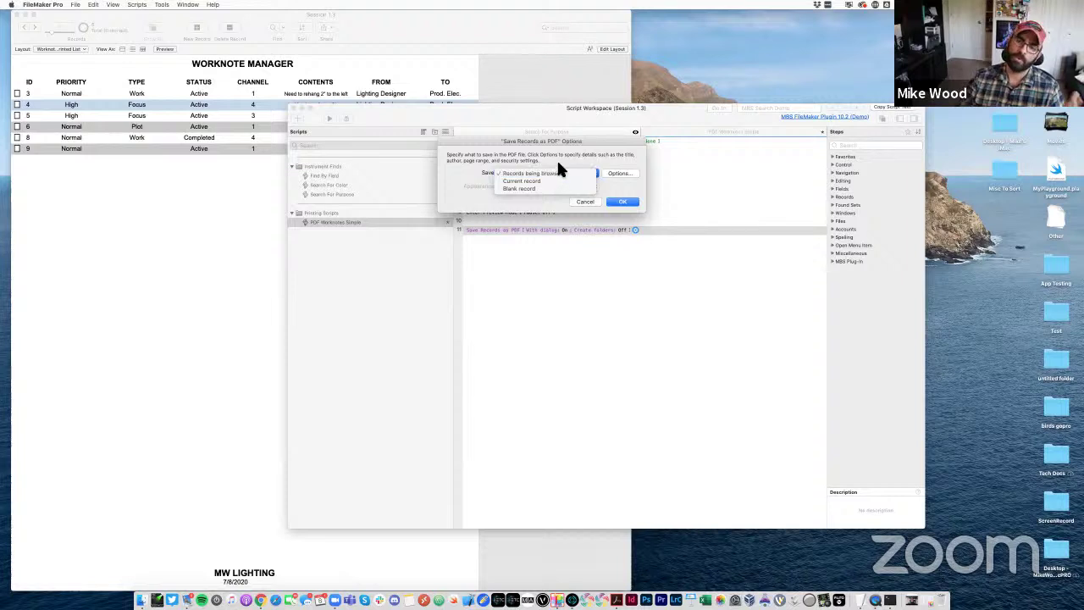
{"action": "left_click", "coordinate": [621, 202]}
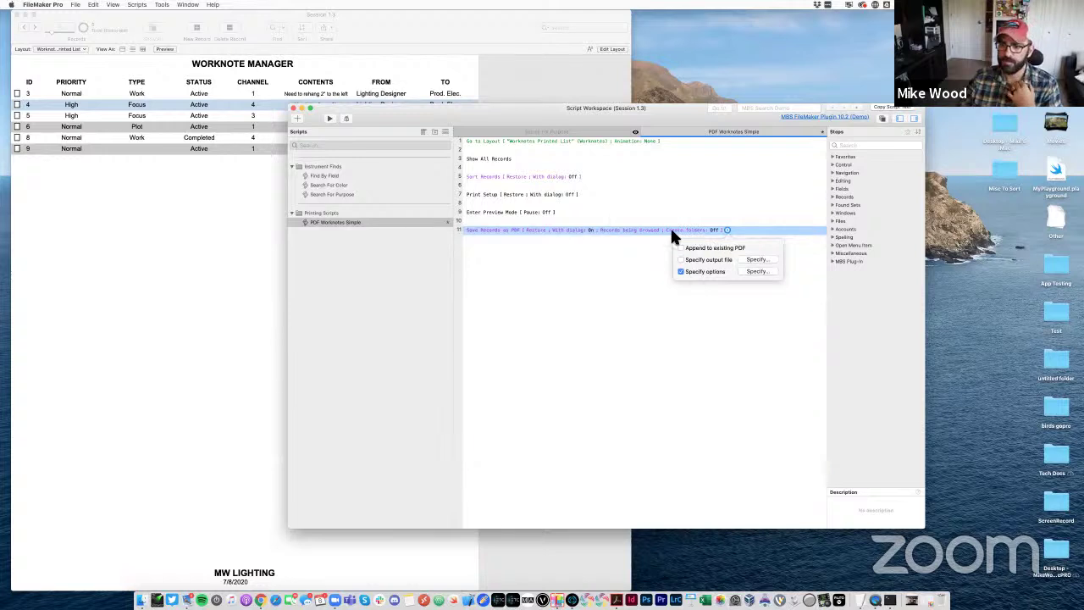
{"action": "left_click", "coordinate": [591, 268]}
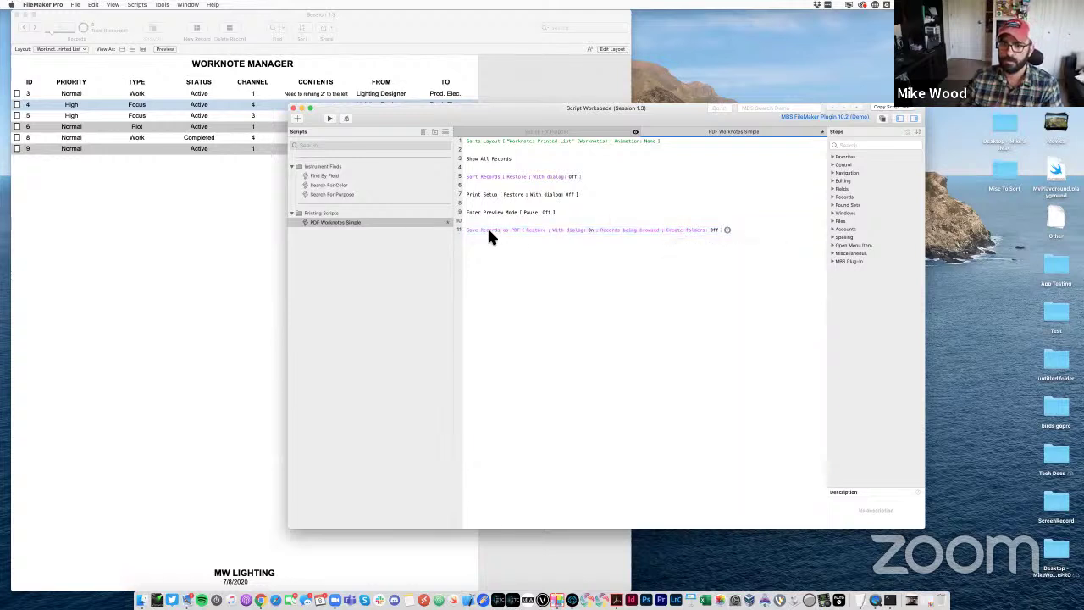
Turn off the specified options on the Save Records as PDF script step
{"action": "left_click", "coordinate": [487, 226]}
{"action": "left_click", "coordinate": [727, 229]}
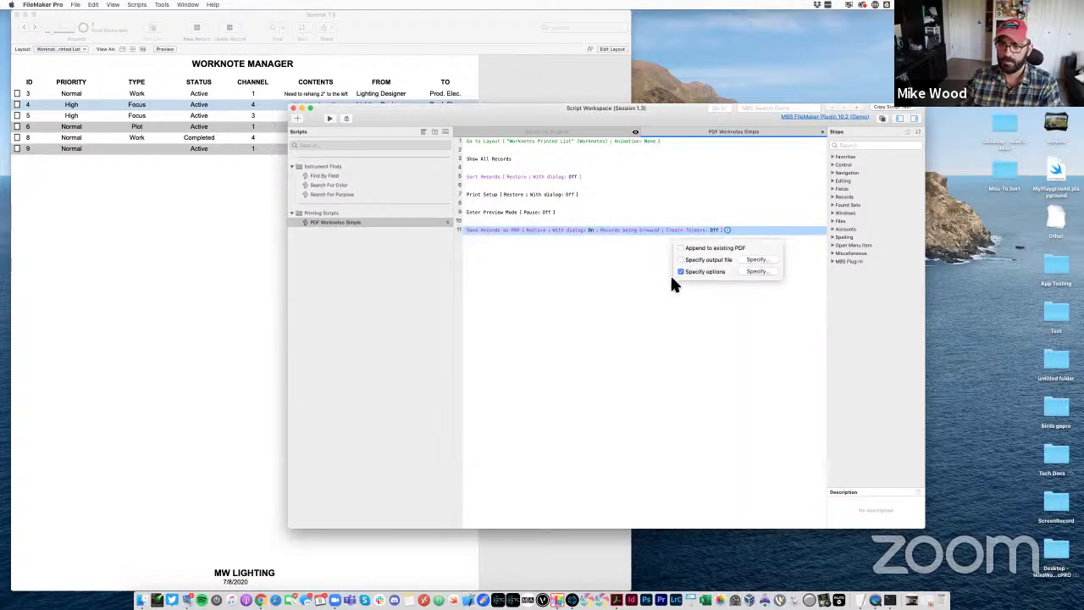
{"action": "left_click", "coordinate": [681, 271]}
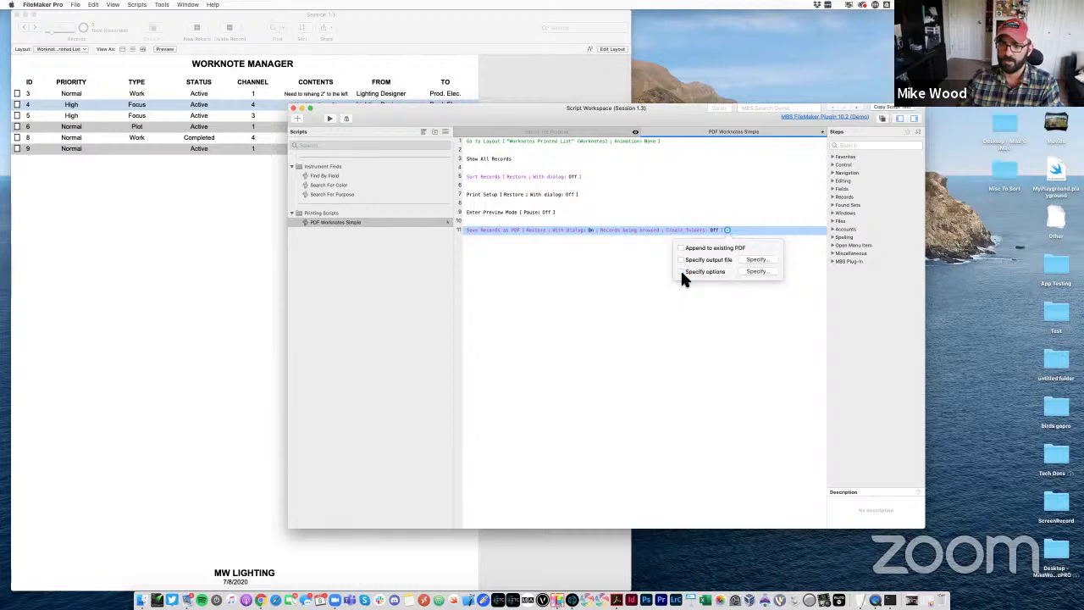
{"action": "left_click", "coordinate": [703, 323]}
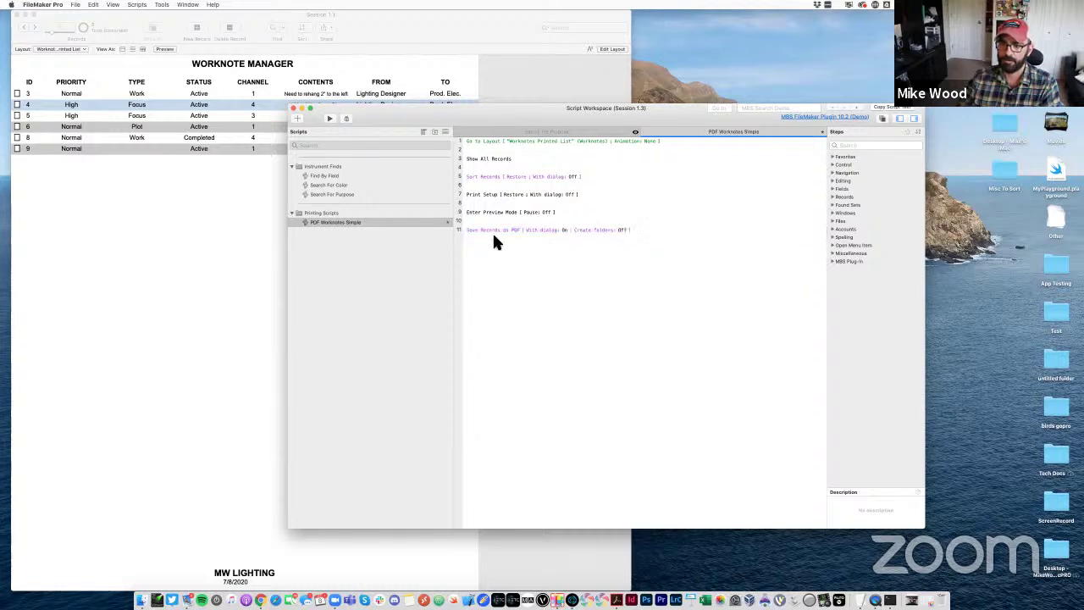
Preview the worknotes printed list, and add an Enter Browse Mode step with Pause off after a blank line at the script's end
{"action": "key", "text": "Return"}
{"action": "key", "text": "Return"}
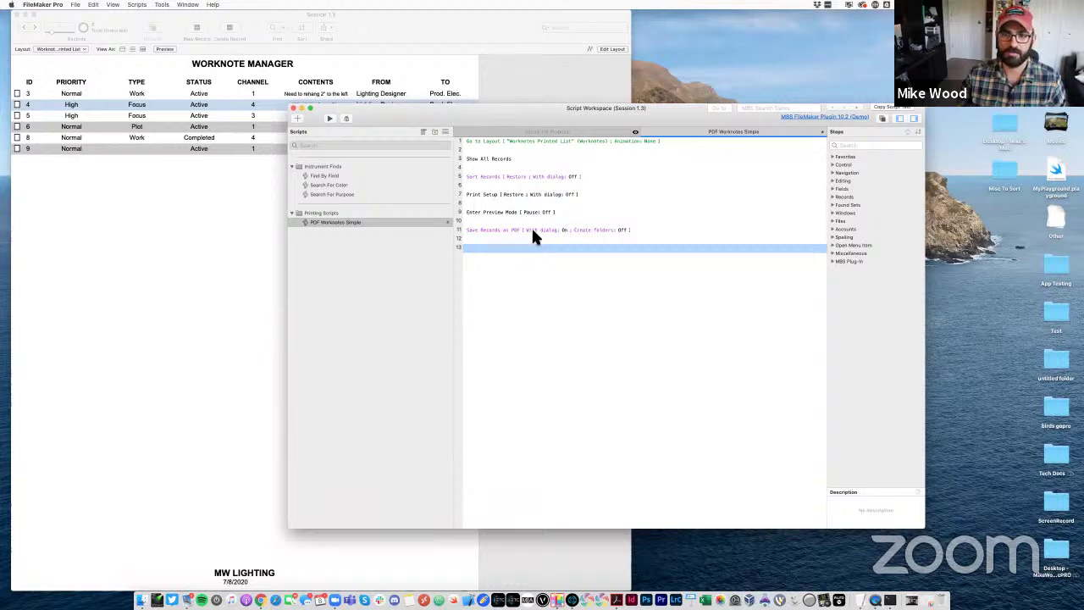
{"action": "left_click", "coordinate": [177, 203]}
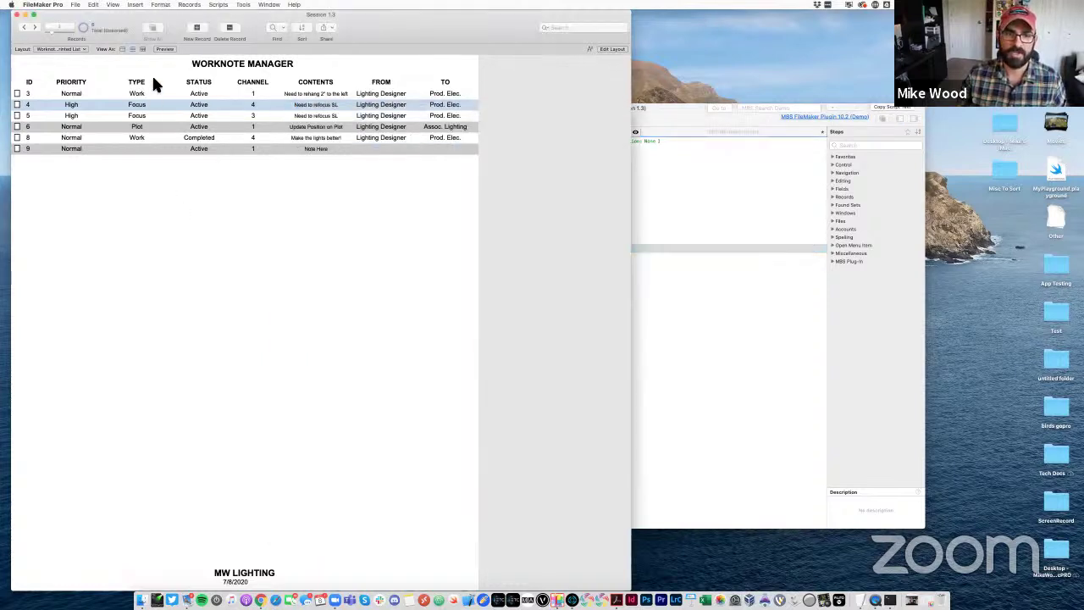
{"action": "left_click", "coordinate": [164, 50]}
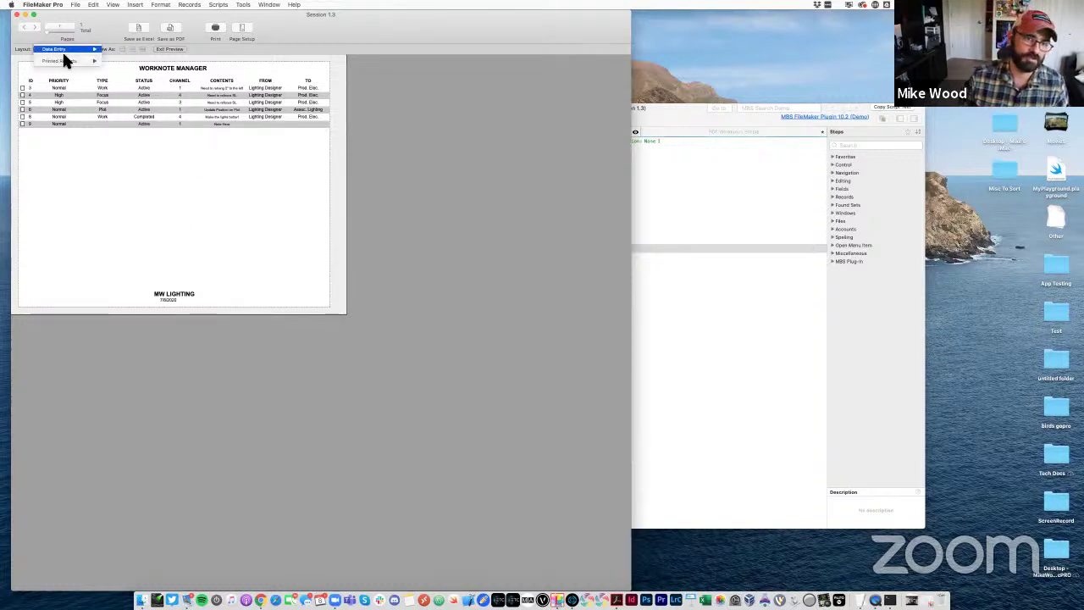
{"action": "left_click", "coordinate": [673, 116]}
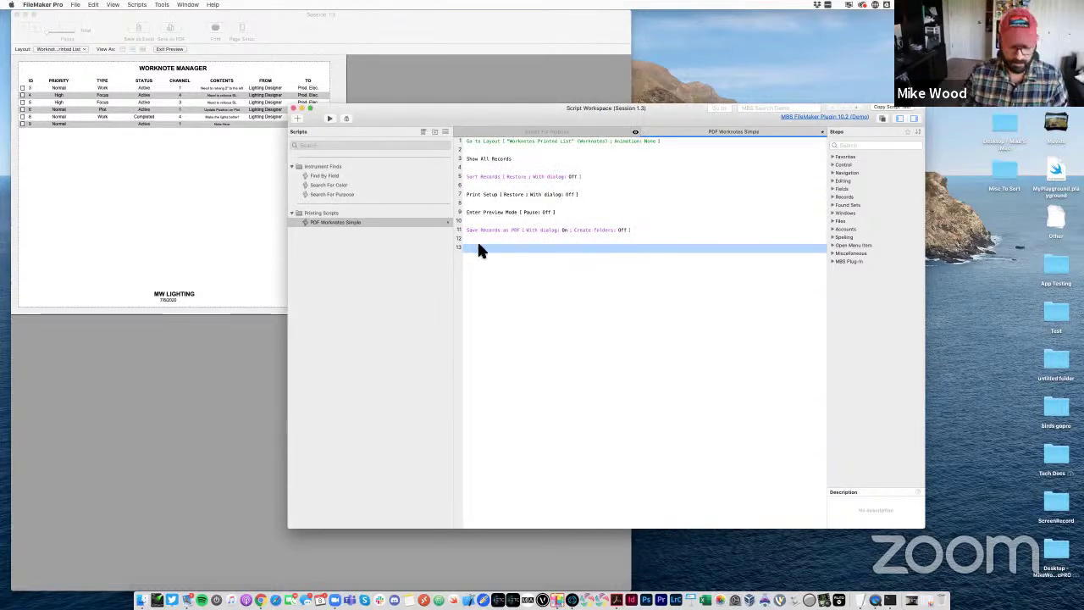
{"action": "type", "text": "enter"}
{"action": "key", "text": "Return"}
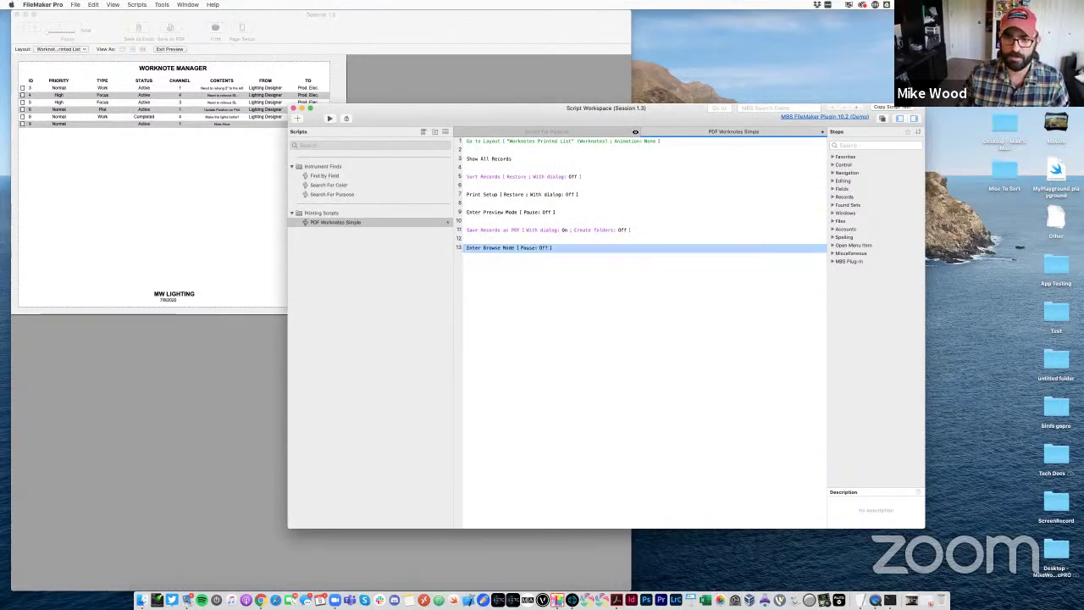
Add a Go to Layout step set to the original layout with no animation, after another blank line
{"action": "key", "text": "Return"}
{"action": "key", "text": "Return"}
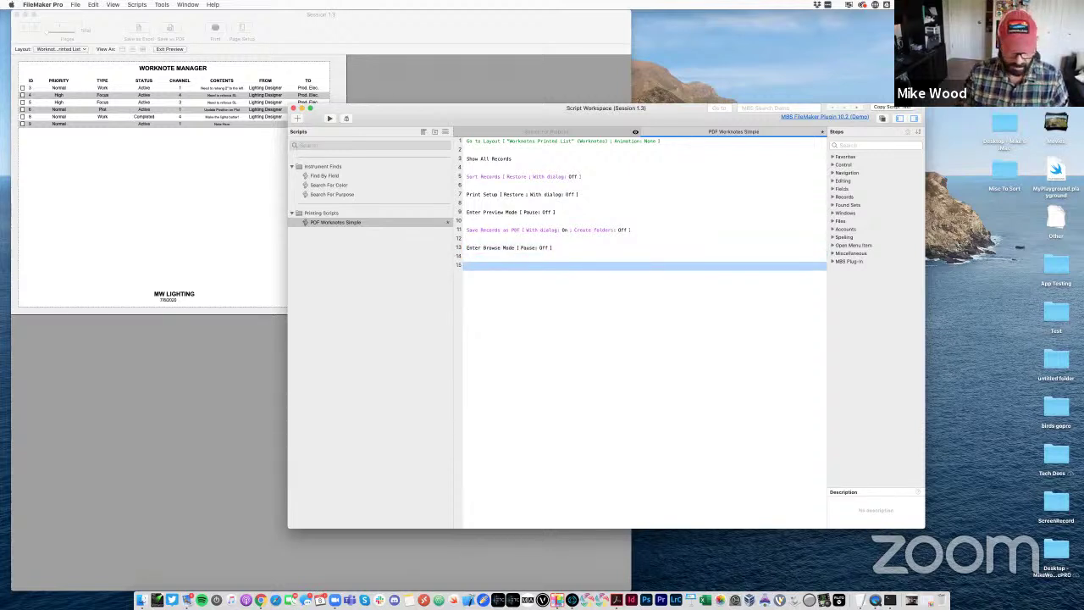
{"action": "type", "text": "go"}
{"action": "key", "text": "Down"}
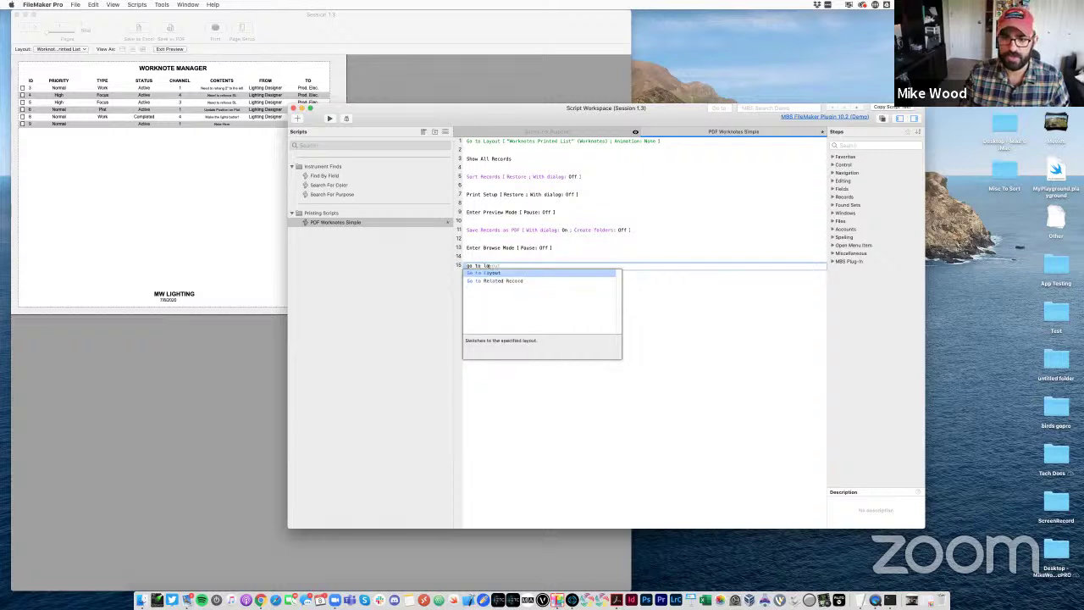
{"action": "key", "text": "Return"}
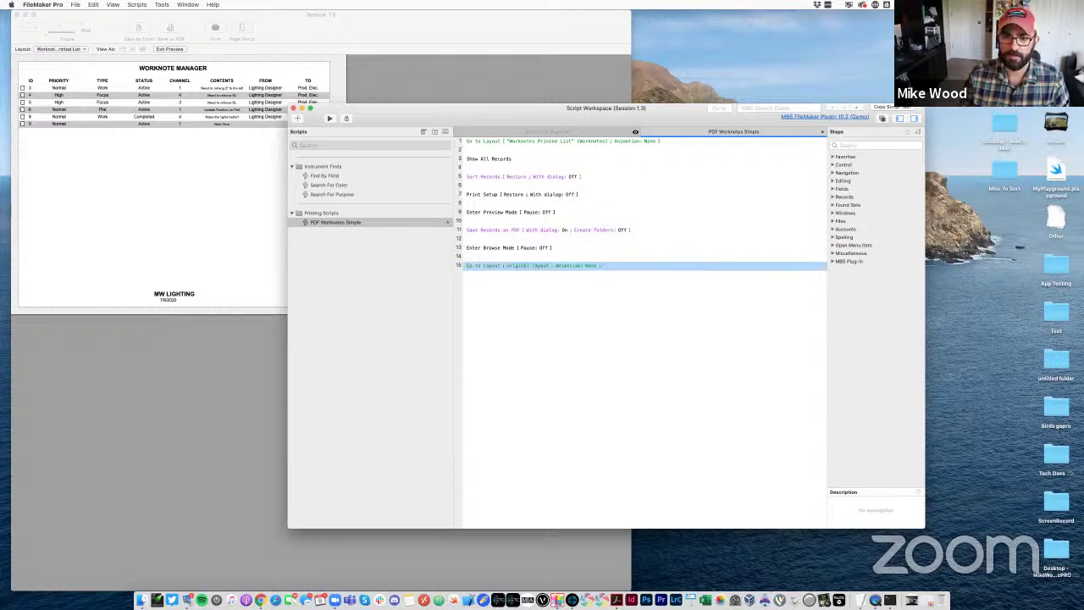
{"action": "left_click", "coordinate": [545, 278]}
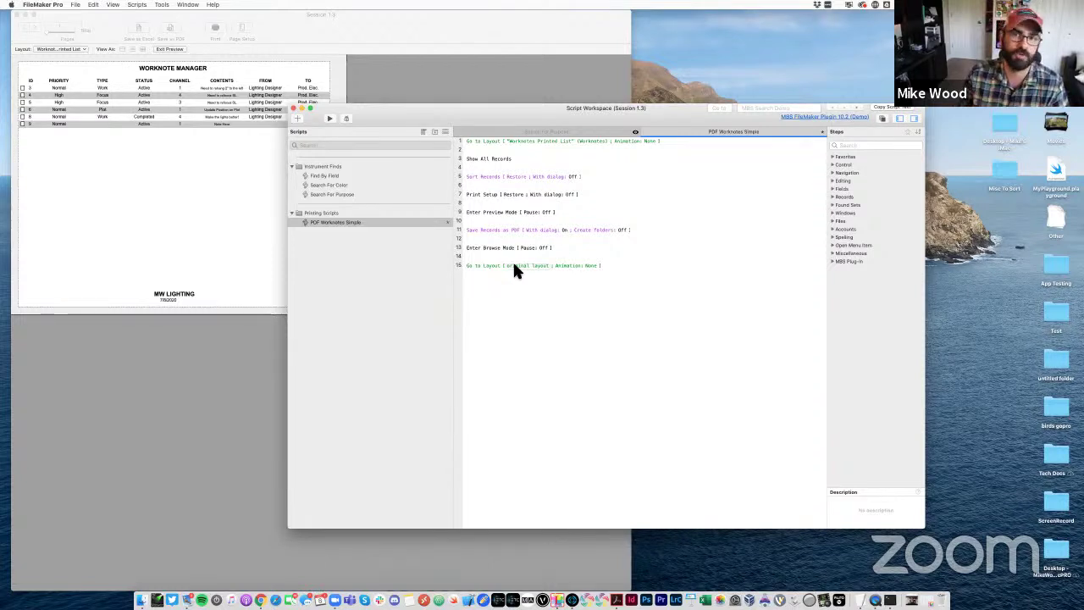
{"action": "left_click", "coordinate": [499, 151]}
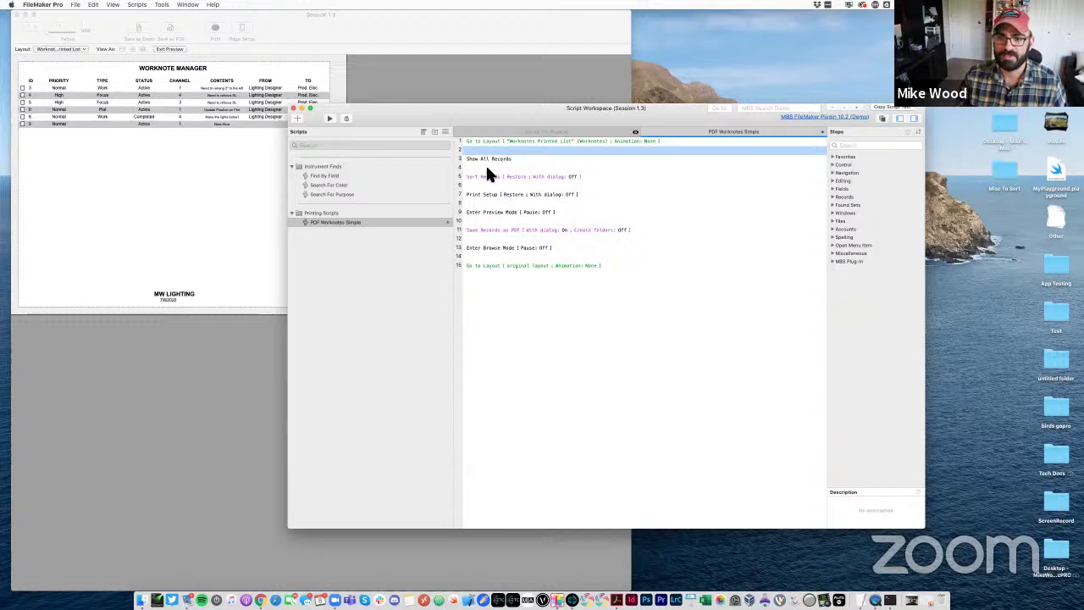
{"action": "left_click", "coordinate": [485, 167]}
{"action": "left_click", "coordinate": [479, 186]}
{"action": "left_click", "coordinate": [480, 194]}
{"action": "left_click", "coordinate": [479, 220]}
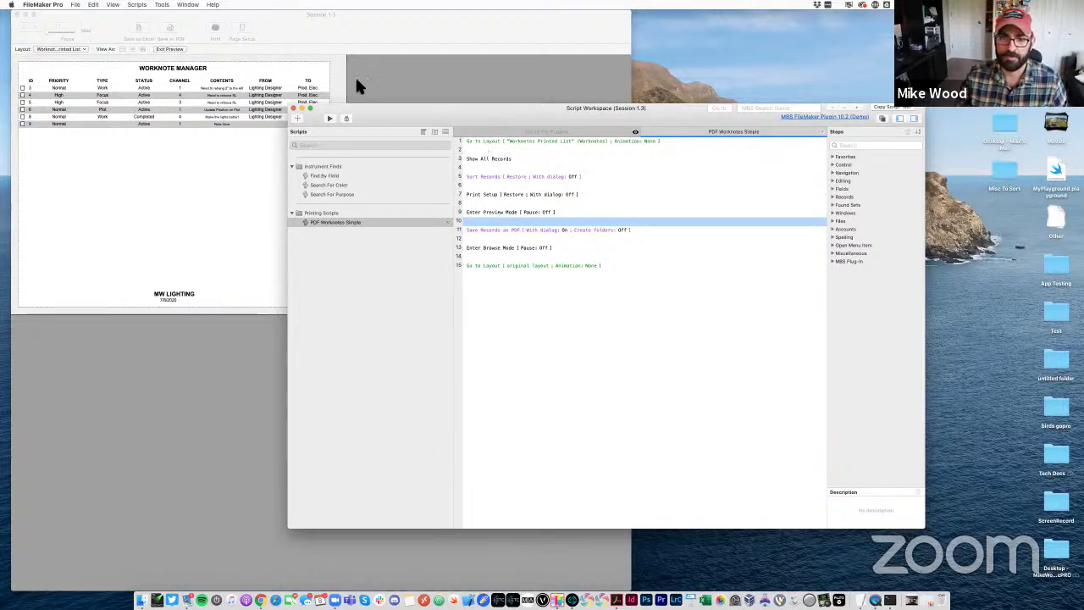
Run the script from the printed list, save the records as Untitled.pdf in Assets replacing the existing file, and close the PDF
{"action": "left_click", "coordinate": [330, 118]}
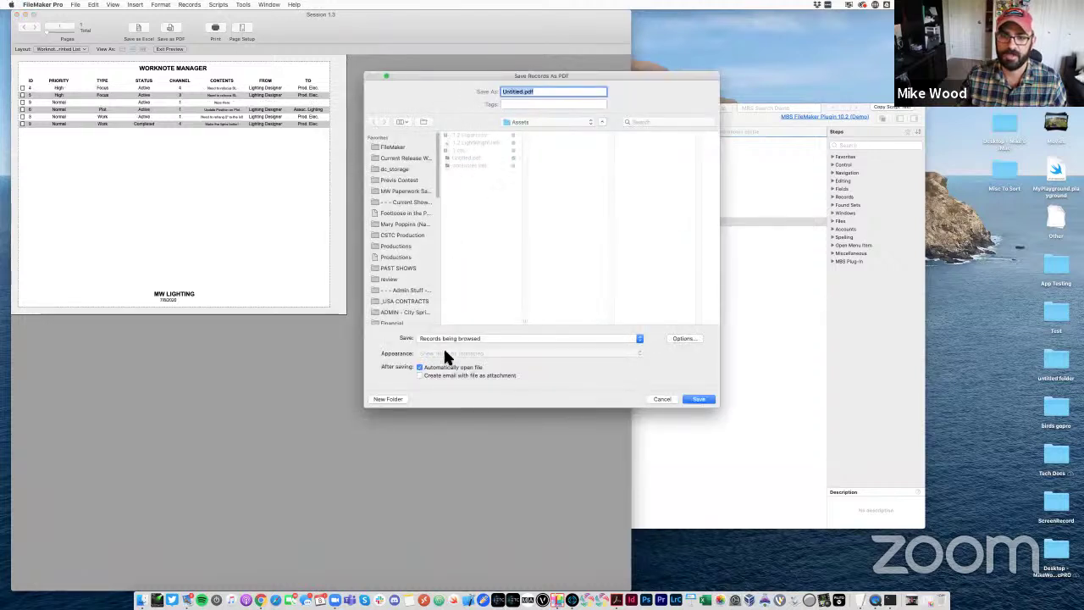
{"action": "left_click", "coordinate": [699, 399]}
{"action": "left_click", "coordinate": [604, 128]}
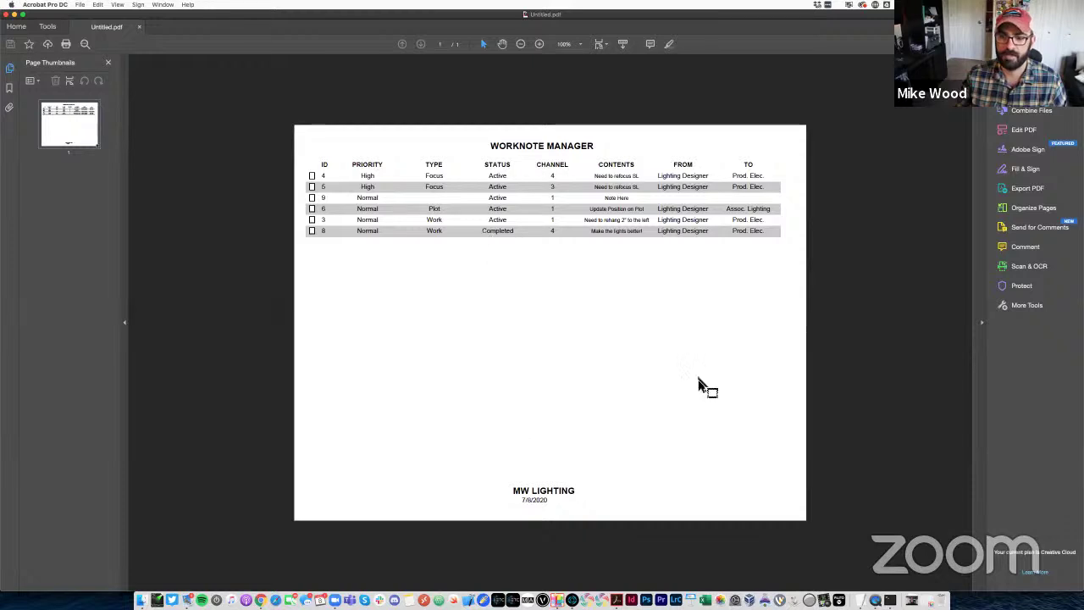
{"action": "left_click", "coordinate": [11, 15]}
Switch the database window to the Instruments data entry layout
{"action": "left_click", "coordinate": [198, 89]}
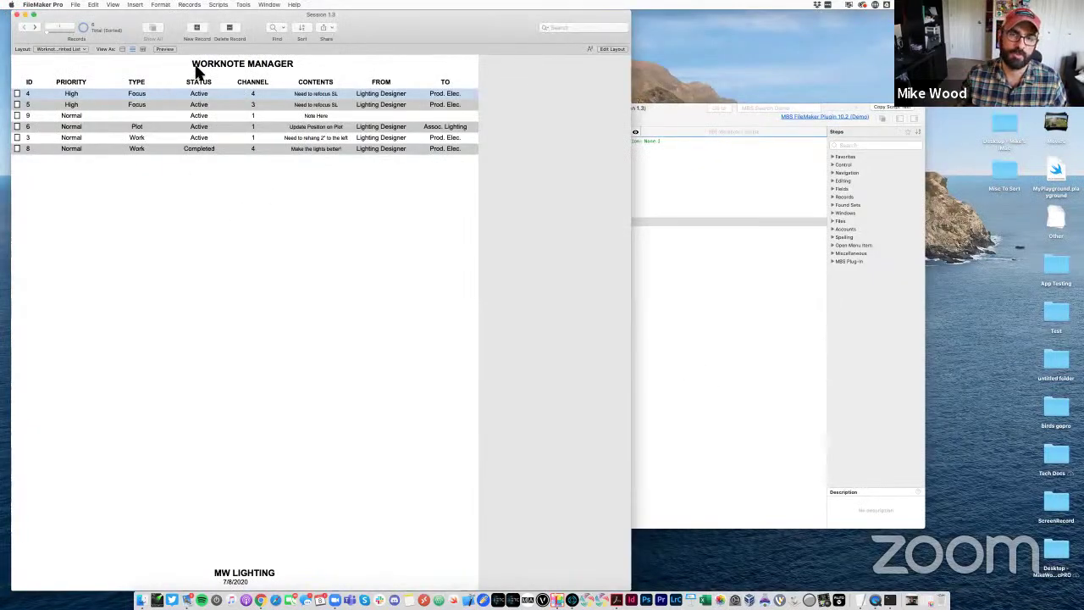
{"action": "left_click", "coordinate": [72, 48]}
{"action": "mouse_move", "coordinate": [85, 49]}
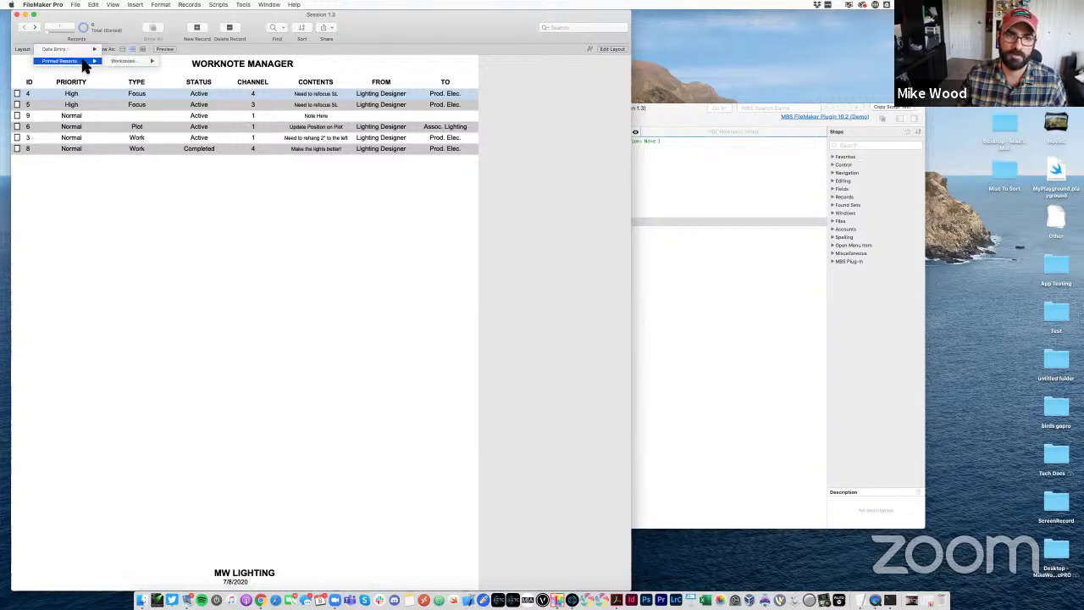
{"action": "left_click", "coordinate": [124, 51]}
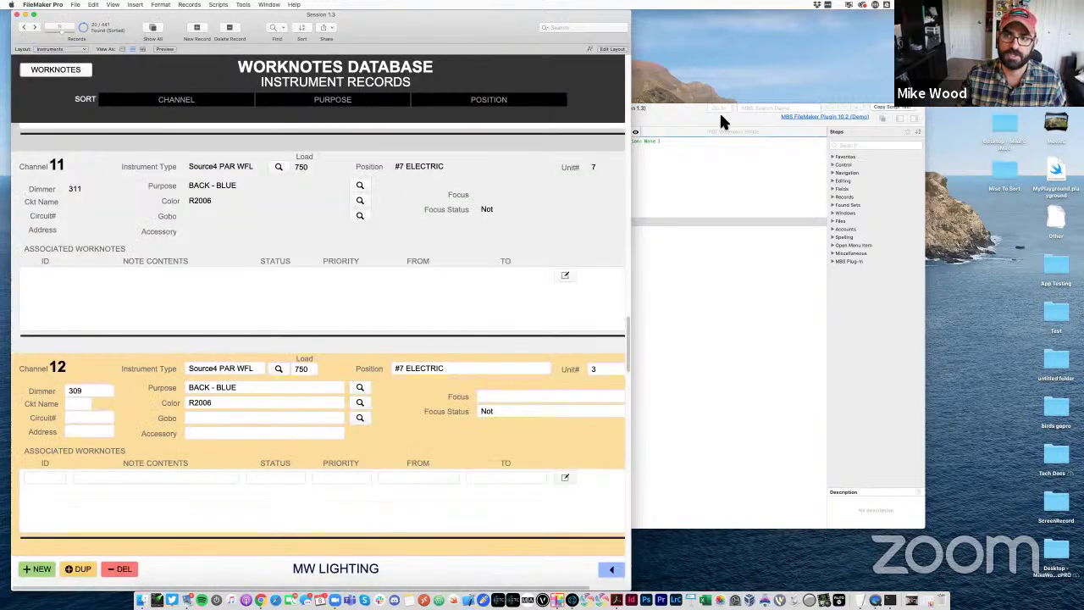
Test the script from the Instruments layout, overwriting Untitled.pdf in Assets, and close the resulting PDF
{"action": "left_click", "coordinate": [719, 111]}
{"action": "left_click", "coordinate": [331, 119]}
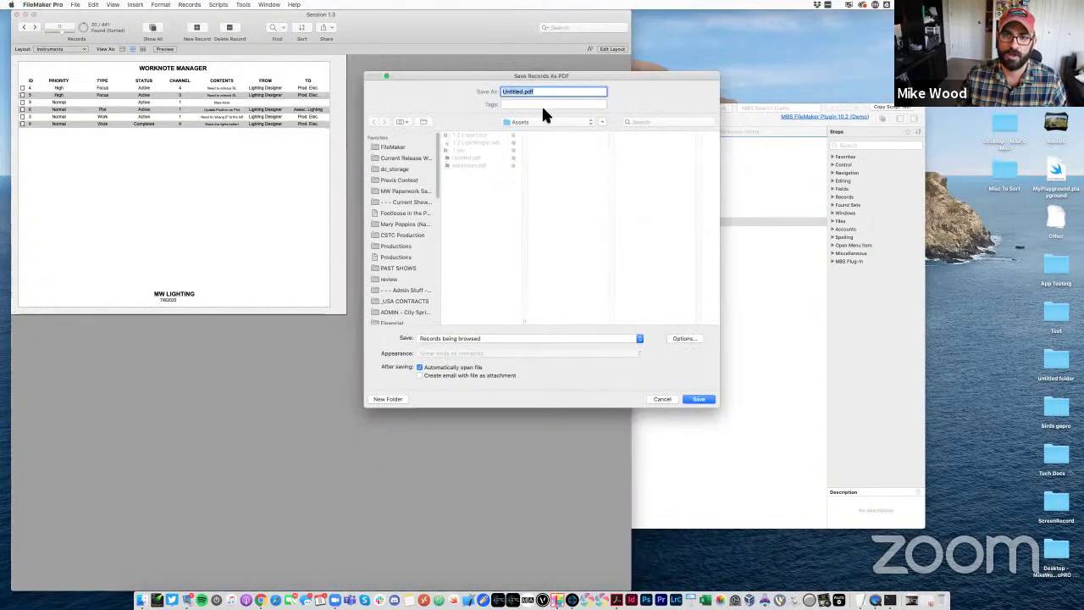
{"action": "left_click", "coordinate": [708, 400]}
{"action": "left_click", "coordinate": [603, 125]}
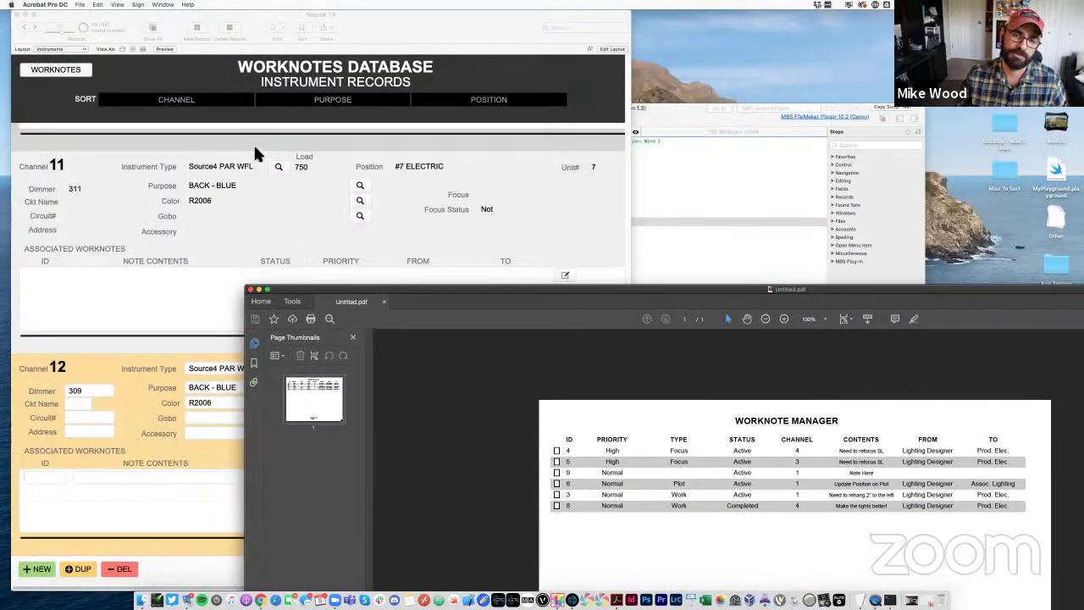
{"action": "left_click", "coordinate": [250, 289]}
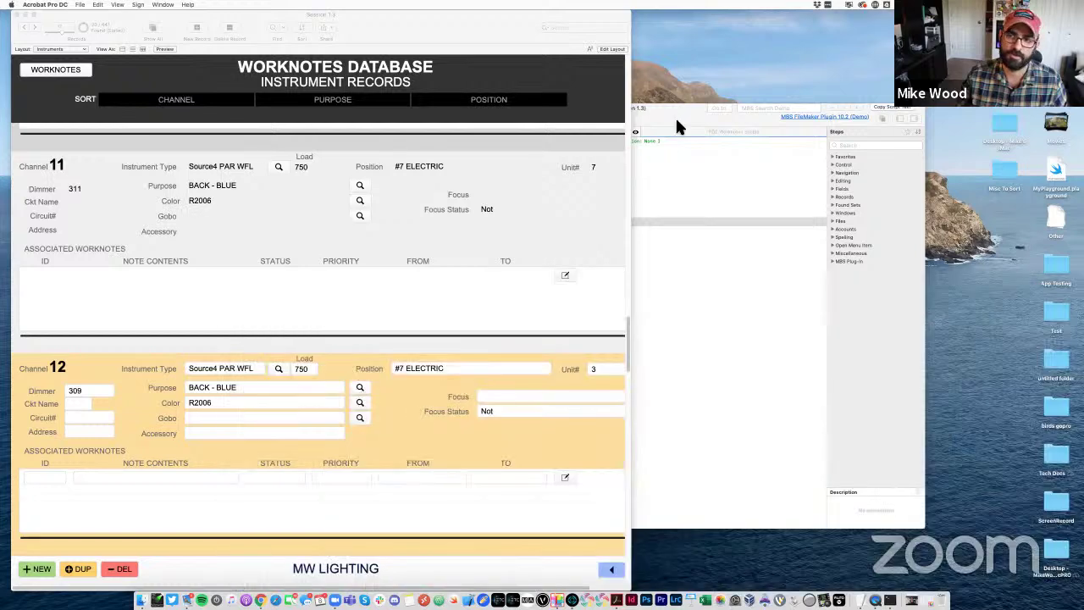
Try adding a Freeze Window step at the start of the script, with blank lines around the Go to Layout step
{"action": "left_click", "coordinate": [678, 127]}
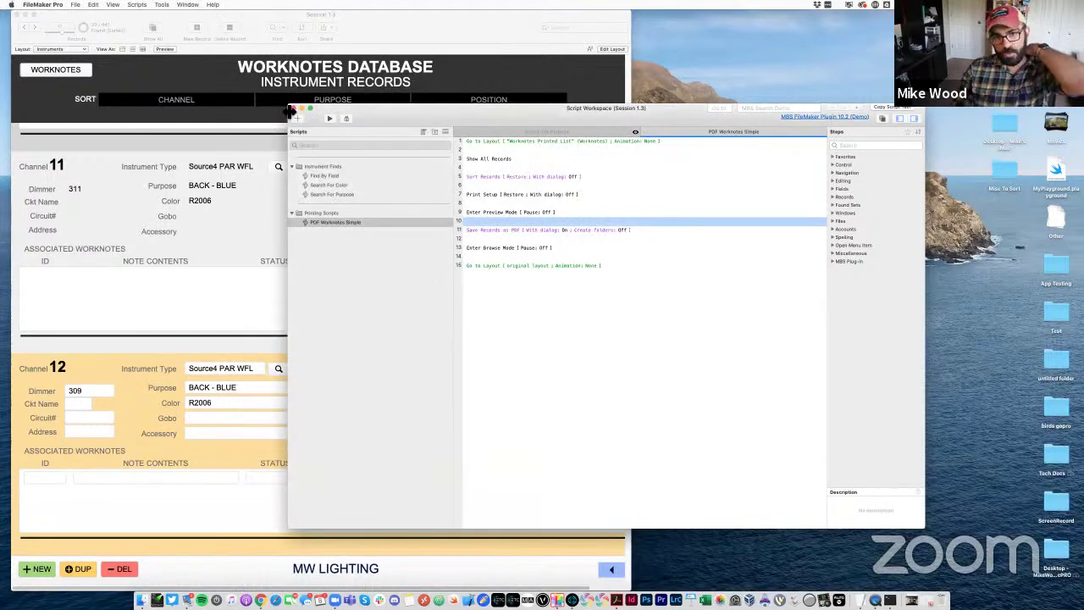
{"action": "left_click", "coordinate": [503, 149]}
{"action": "left_click", "coordinate": [485, 141]}
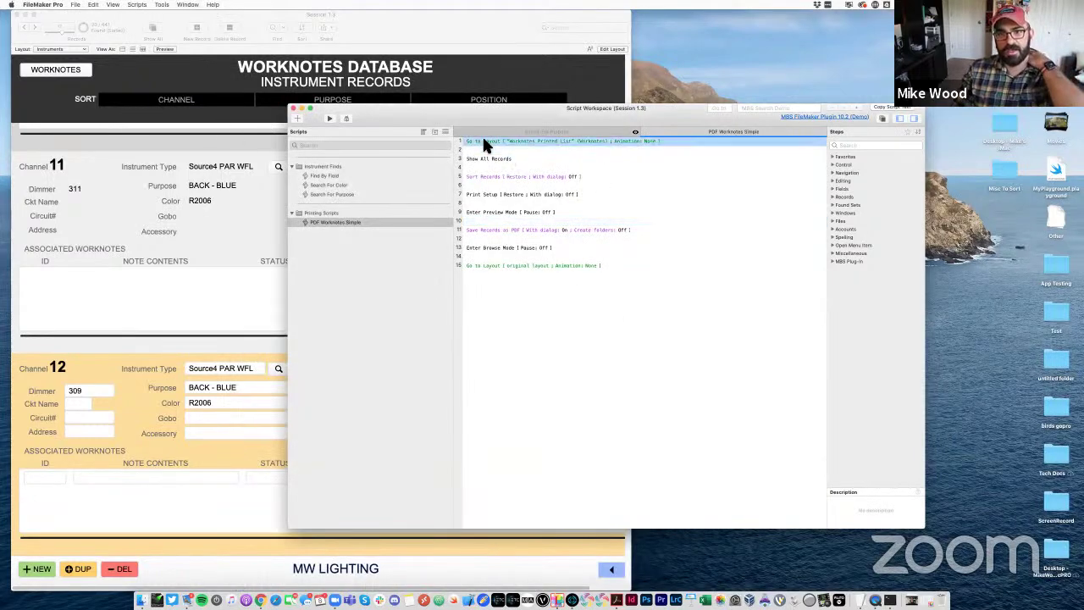
{"action": "left_click_drag", "start_coordinate": [480, 139], "coordinate": [479, 146]}
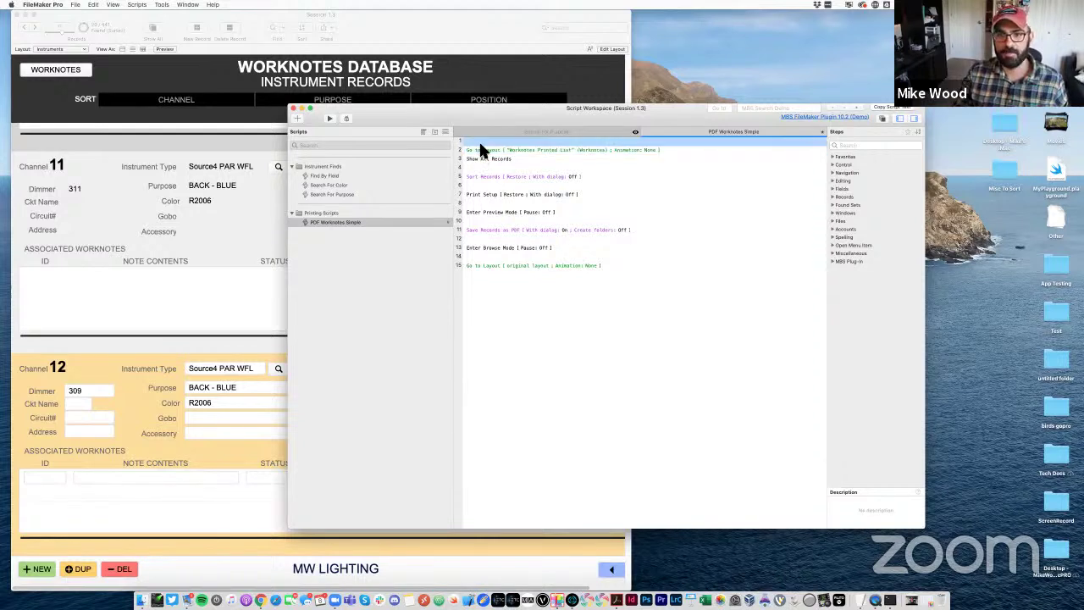
{"action": "type", "text": "fre"}
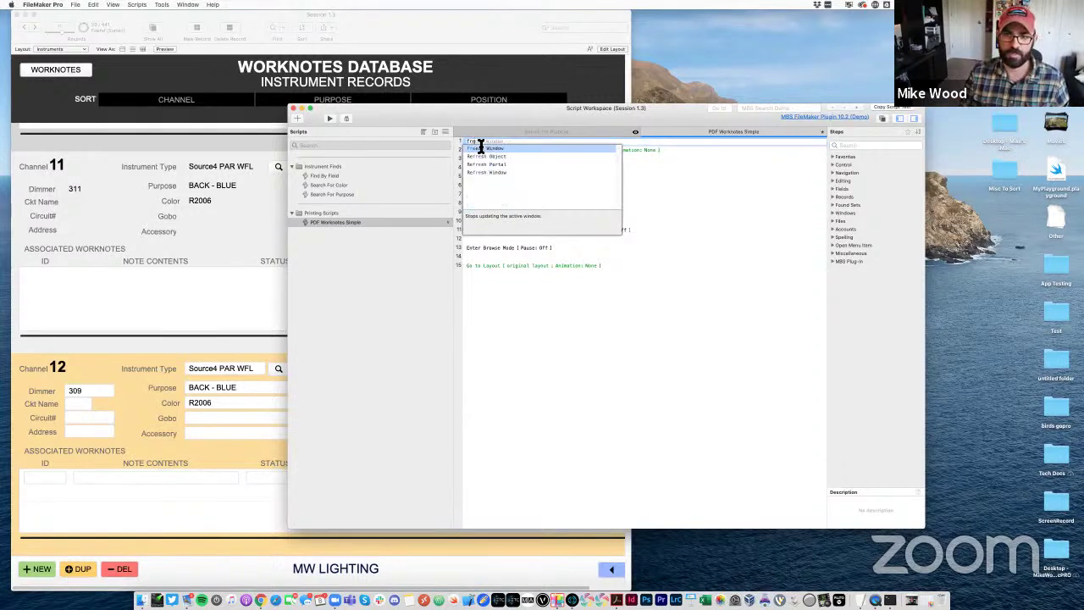
{"action": "key", "text": "Return"}
{"action": "key", "text": "Return"}
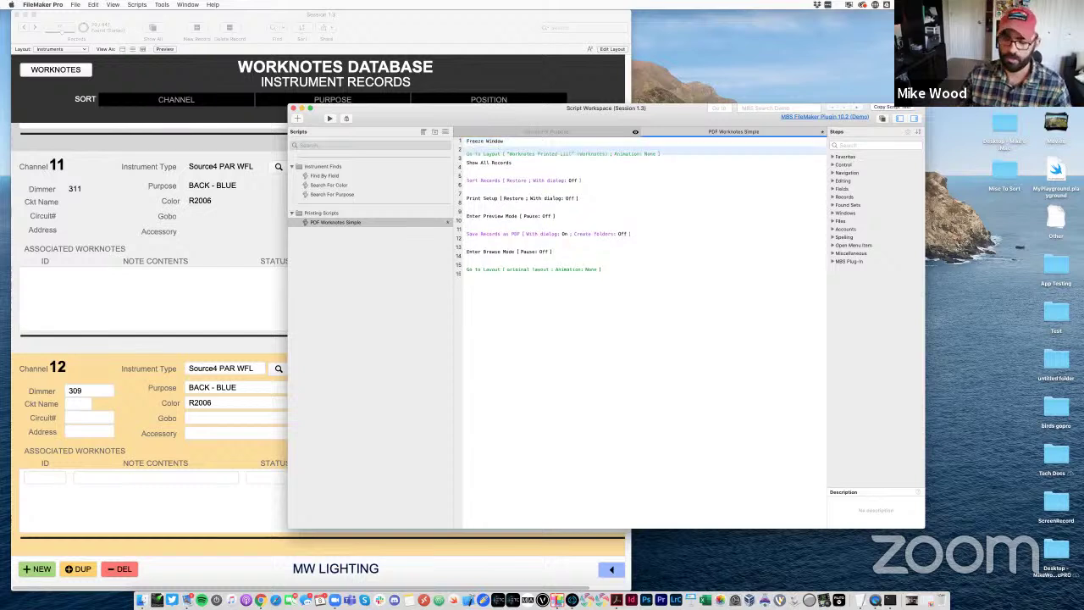
{"action": "left_click", "coordinate": [480, 154]}
{"action": "key", "text": "Return"}
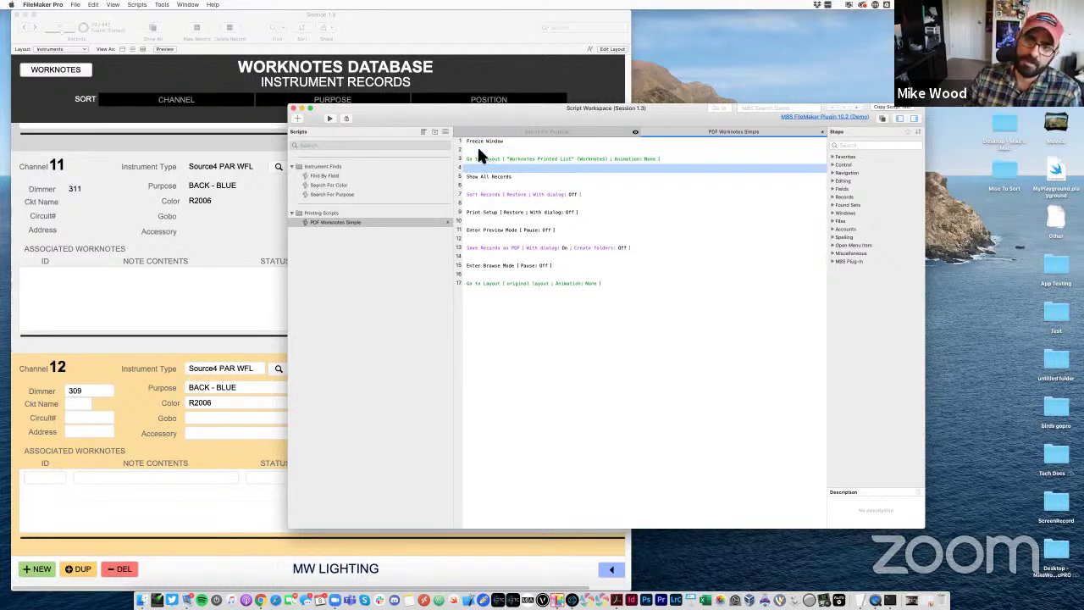
Delete the Freeze Window step and the blank line below it
{"action": "left_click", "coordinate": [477, 143]}
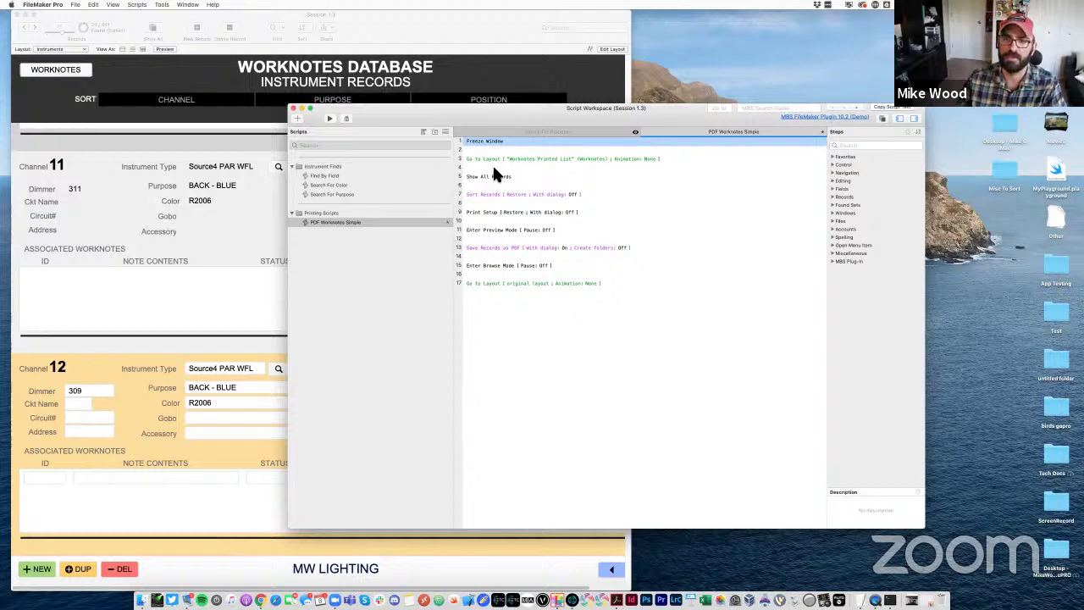
{"action": "key", "text": "BackSpace"}
{"action": "key", "text": "BackSpace"}
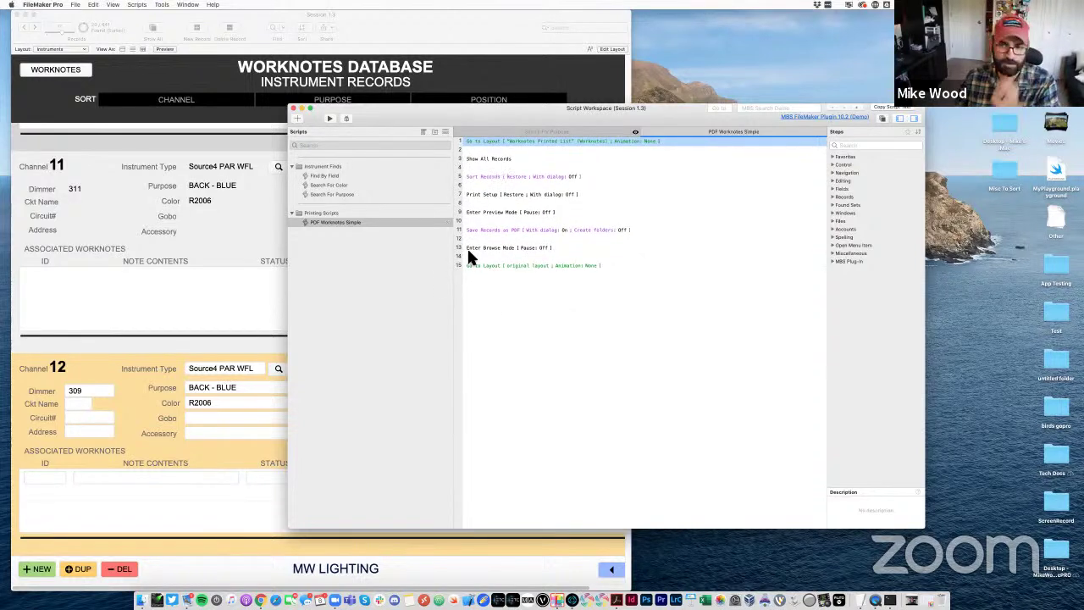
{"action": "left_click", "coordinate": [529, 324]}
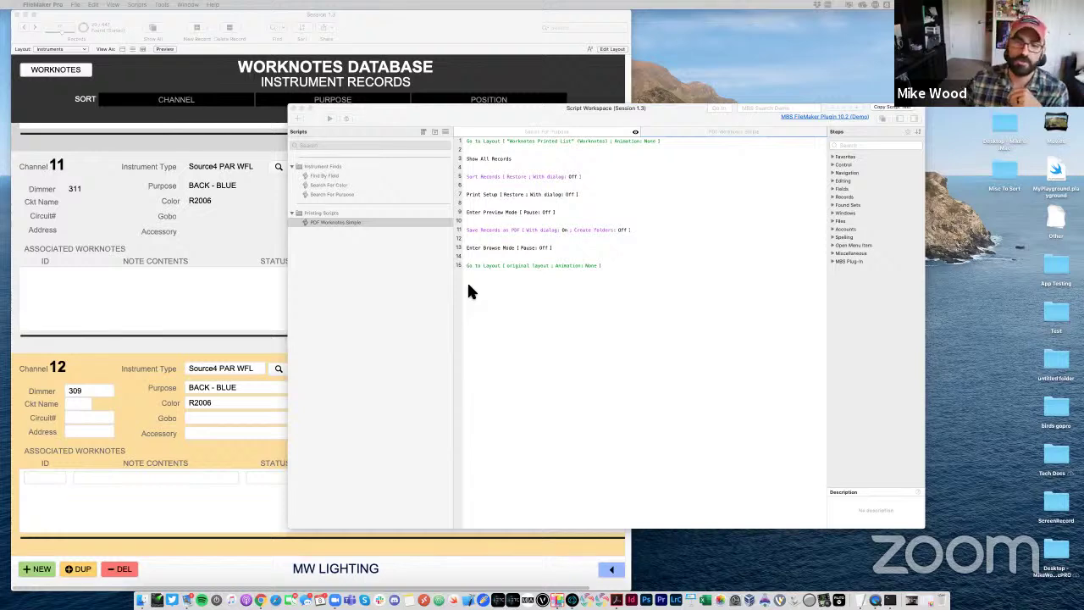
{"action": "left_click", "coordinate": [402, 126]}
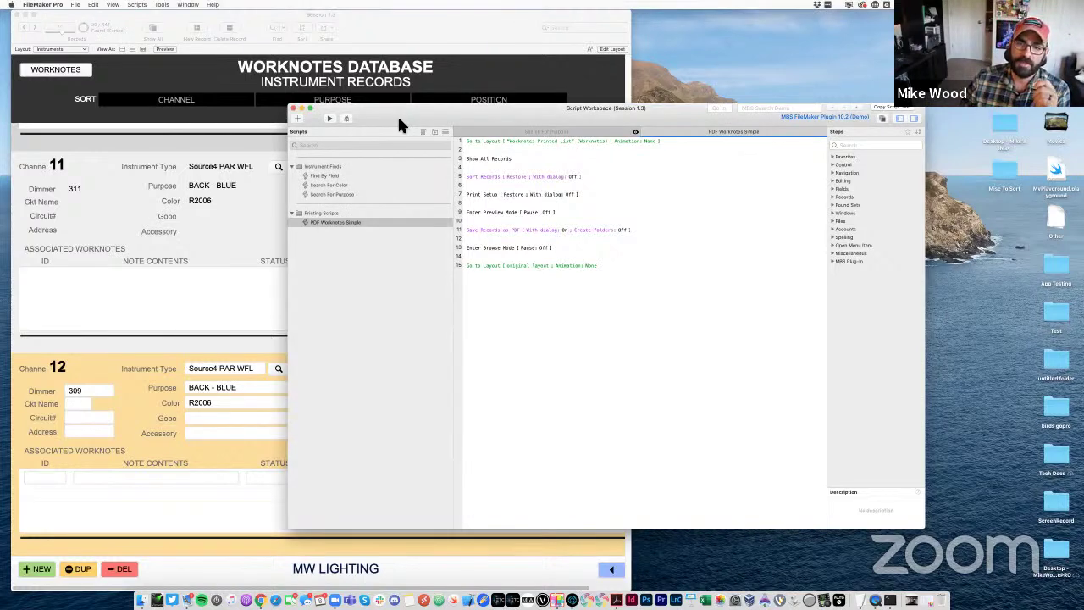
{"action": "left_click_drag", "start_coordinate": [399, 118], "coordinate": [399, 110]}
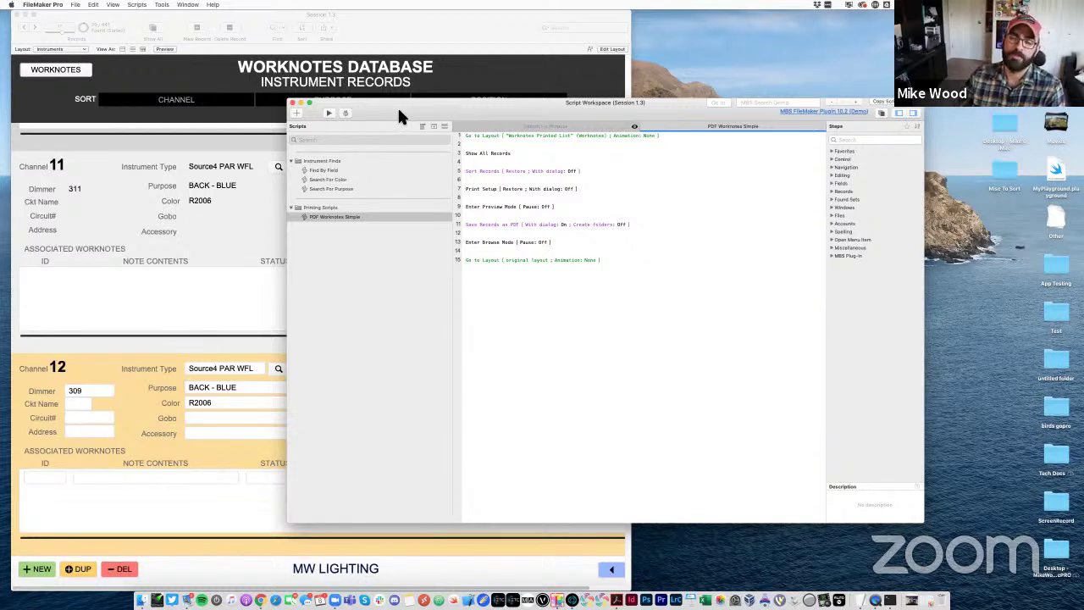
{"action": "left_click_drag", "start_coordinate": [399, 108], "coordinate": [406, 109]}
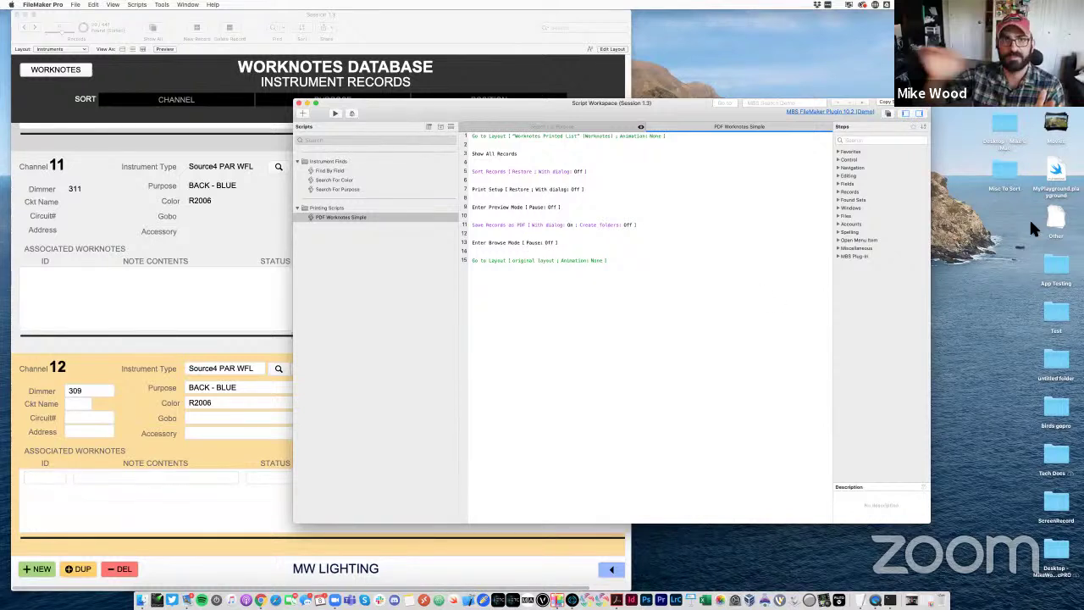
Create a script named Email PDF Worknotes Simple under Printing Scripts, and reopen the PDF Worknotes Simple script
{"action": "left_click", "coordinate": [336, 234]}
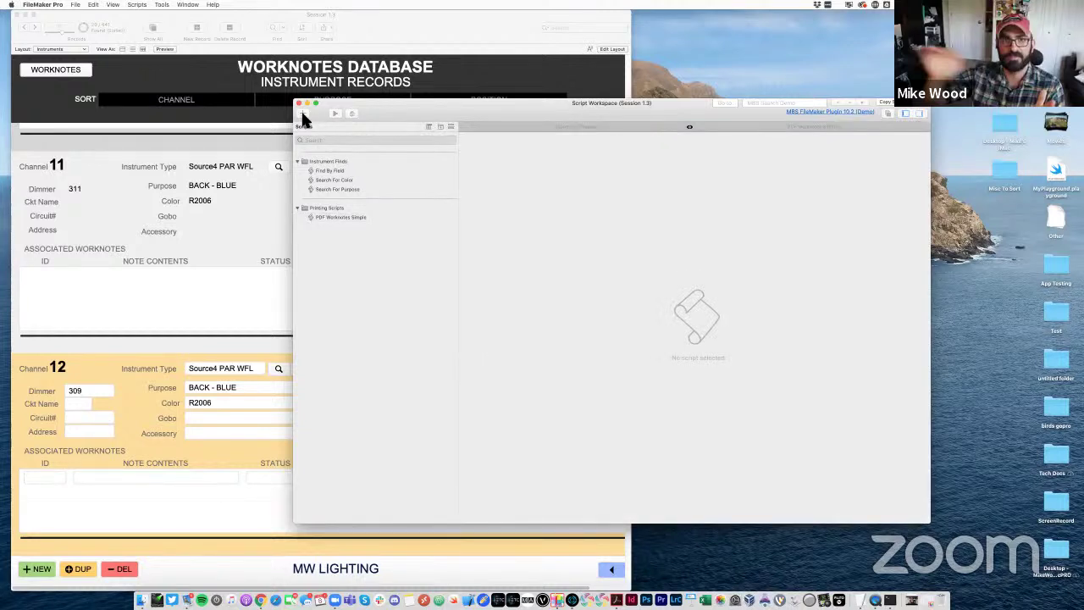
{"action": "left_click", "coordinate": [303, 116]}
{"action": "left_click", "coordinate": [329, 225]}
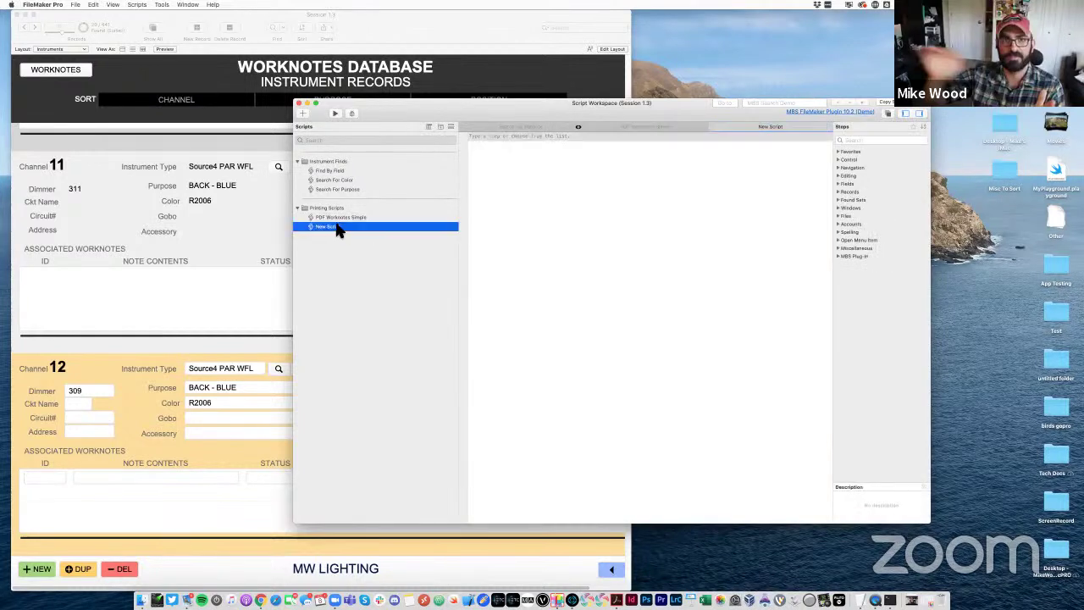
{"action": "key", "text": "Return"}
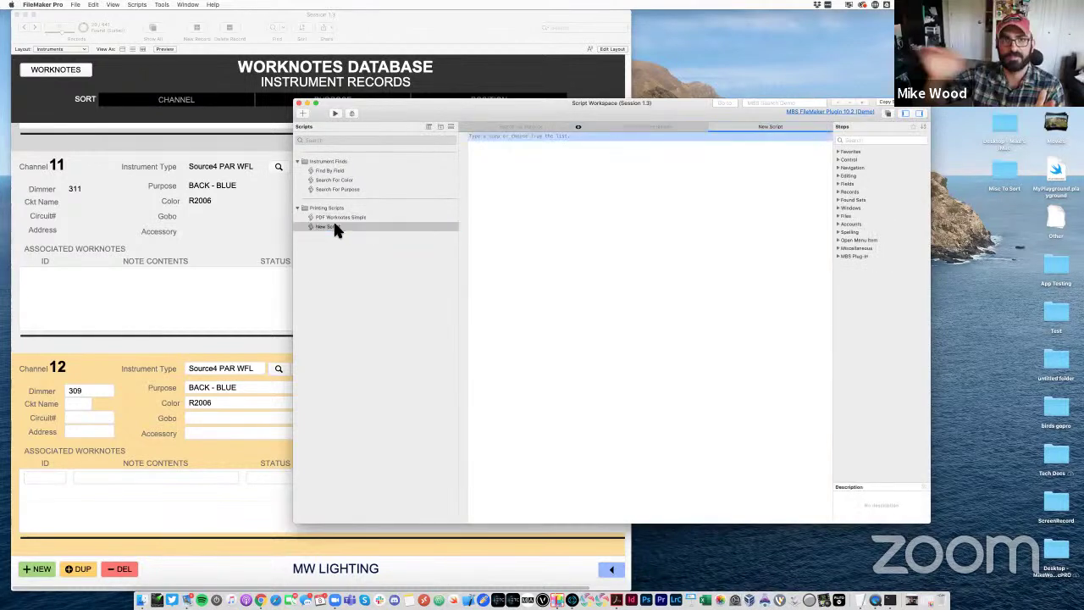
{"action": "double_click", "coordinate": [765, 126]}
{"action": "type", "text": "E"}
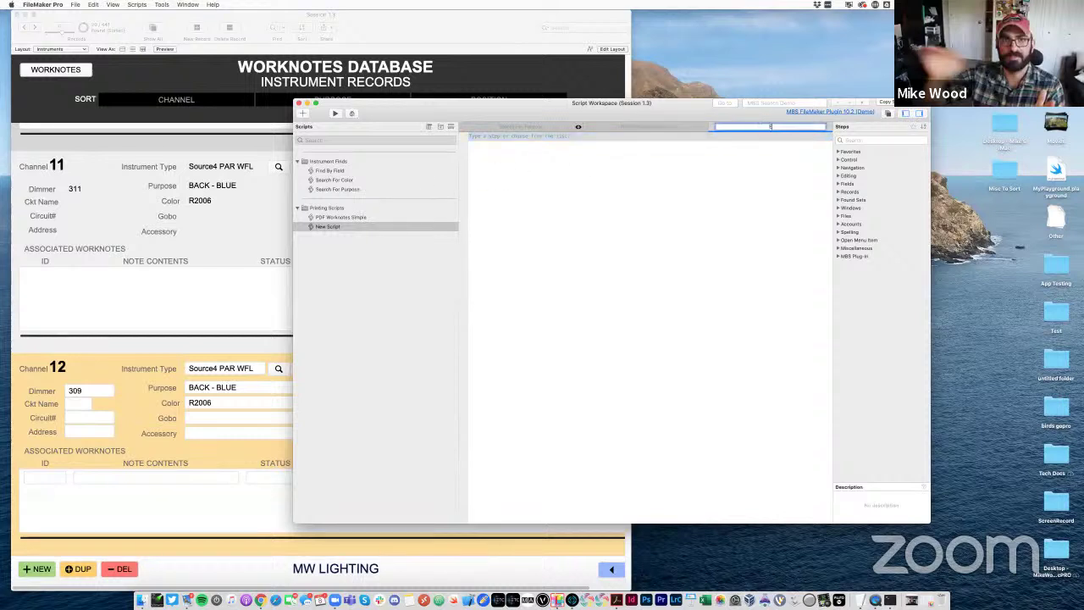
{"action": "type", "text": "mail PDF Worknotes Simple"}
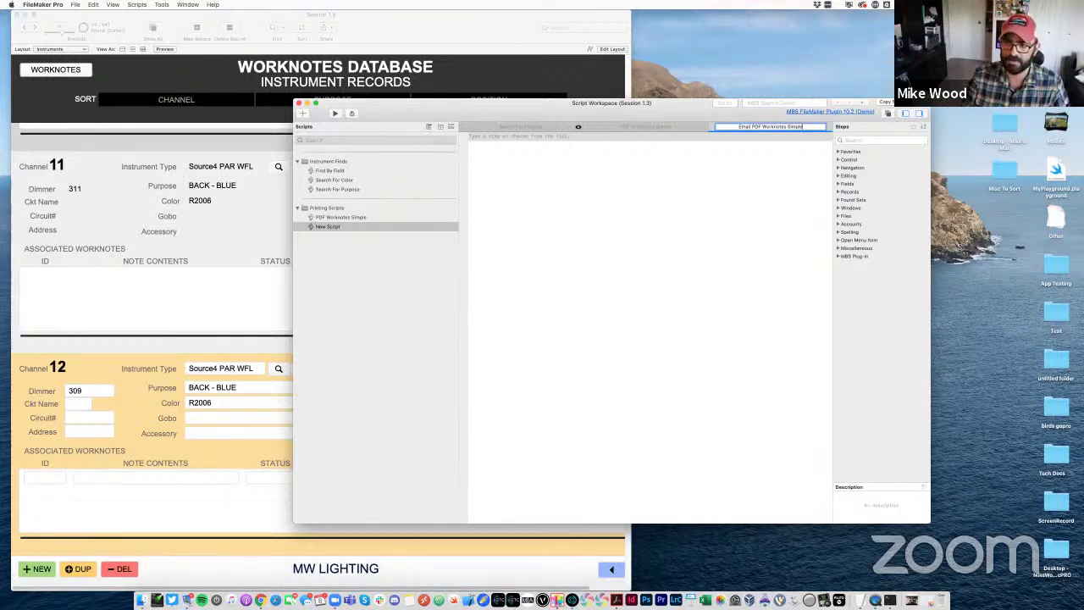
{"action": "key", "text": "Return"}
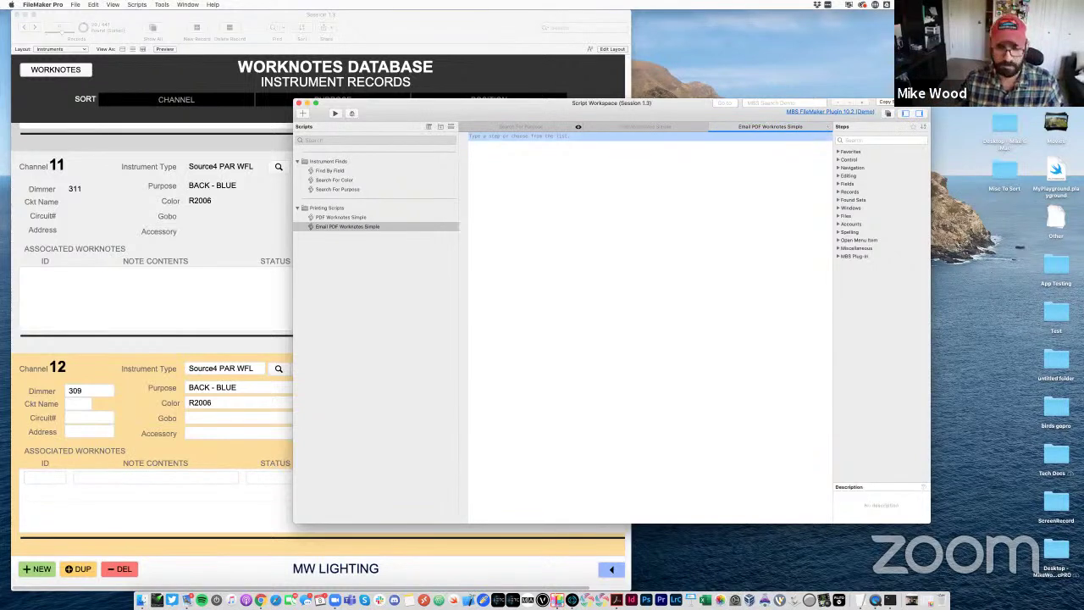
{"action": "left_click", "coordinate": [358, 217]}
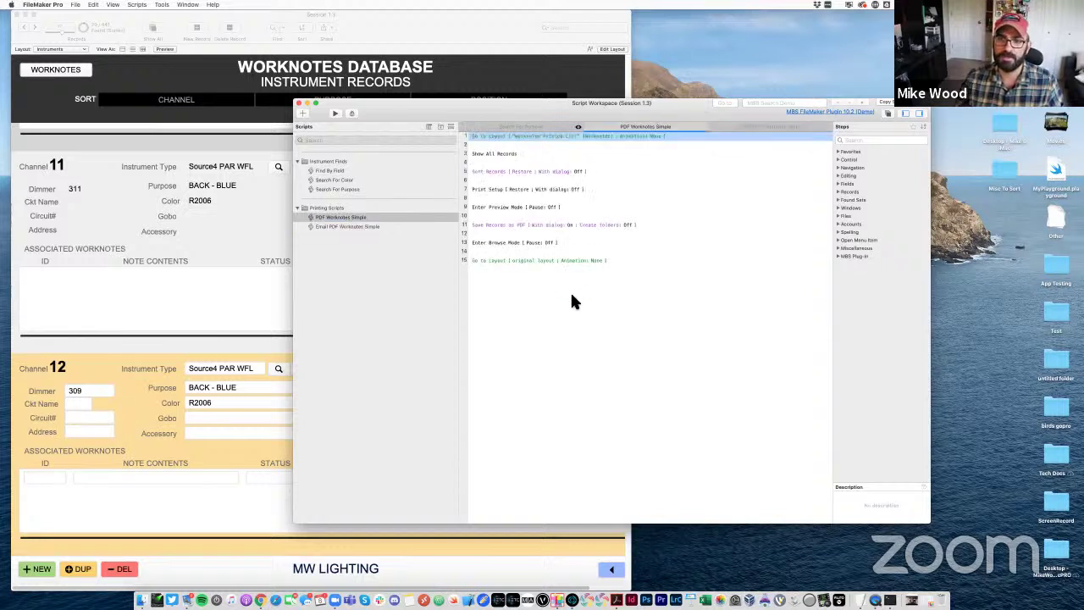
{"action": "left_click", "coordinate": [496, 263]}
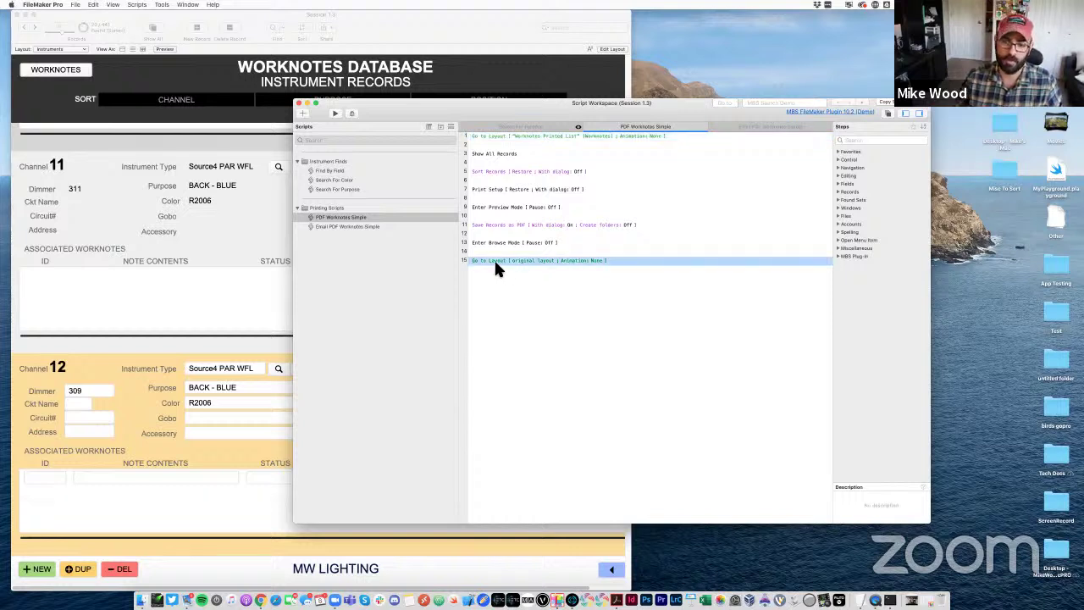
{"action": "key", "text": "super+d"}
{"action": "key", "text": "super+d"}
{"action": "key", "text": "super+d"}
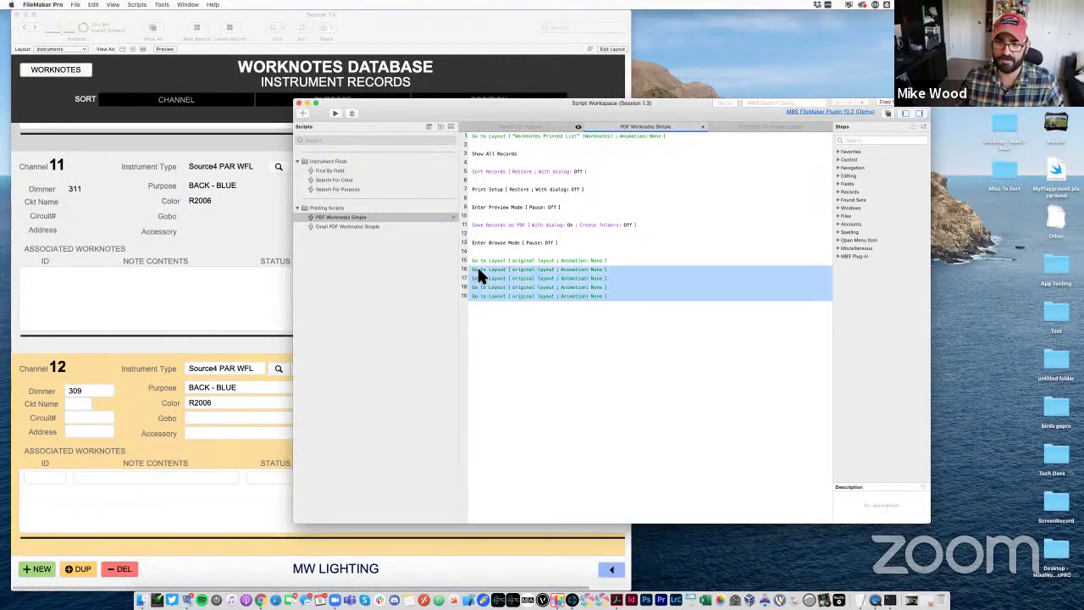
Copy all steps of PDF Worknotes Simple into the Email PDF Worknotes Simple script
{"action": "left_click_drag", "start_coordinate": [485, 284], "coordinate": [477, 139]}
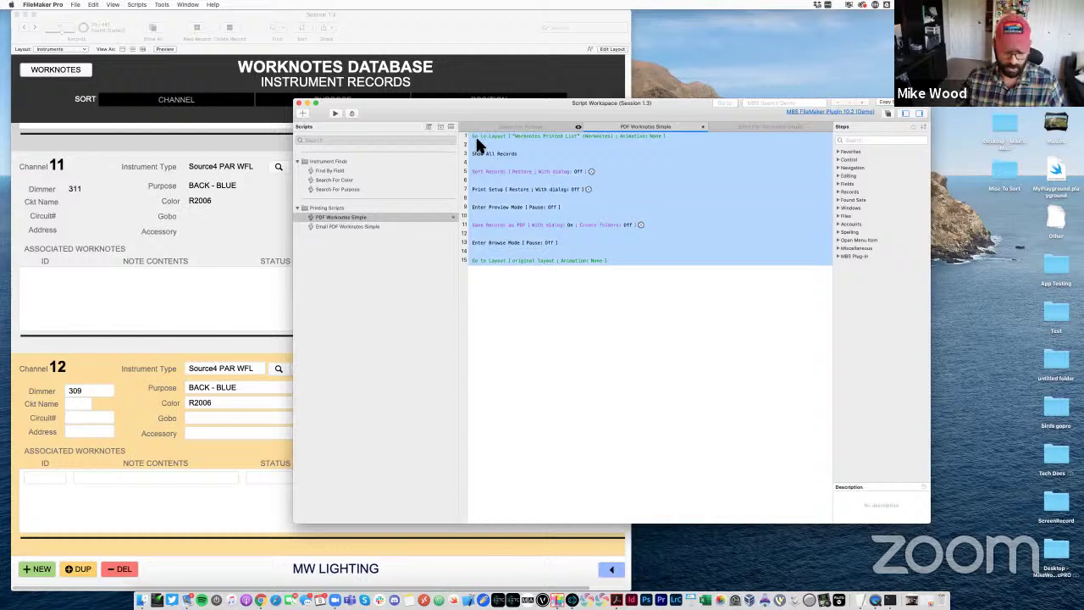
{"action": "left_click", "coordinate": [731, 123]}
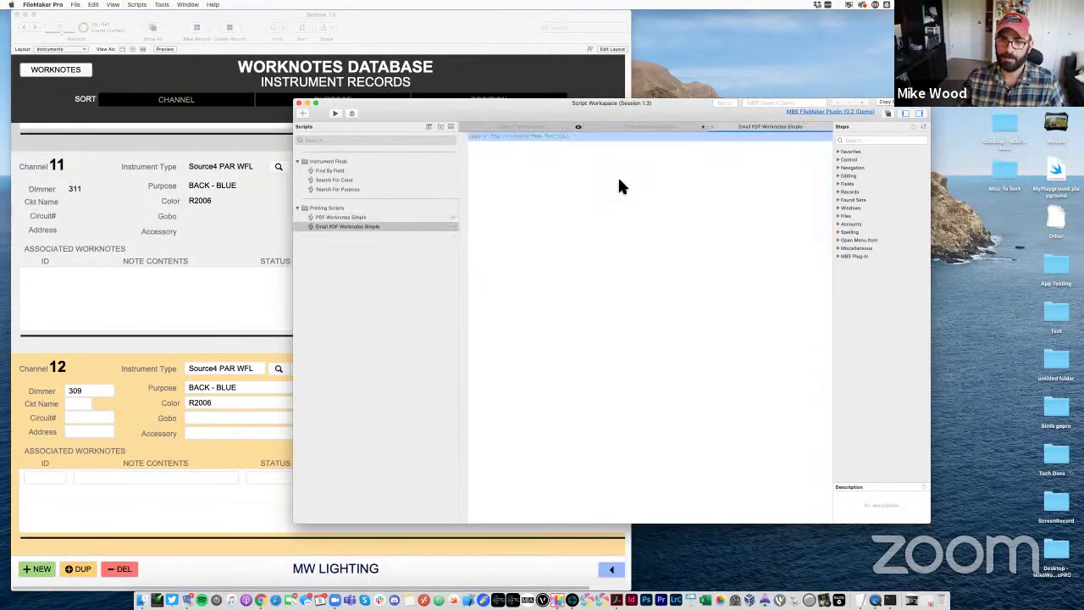
{"action": "key", "text": "super+v"}
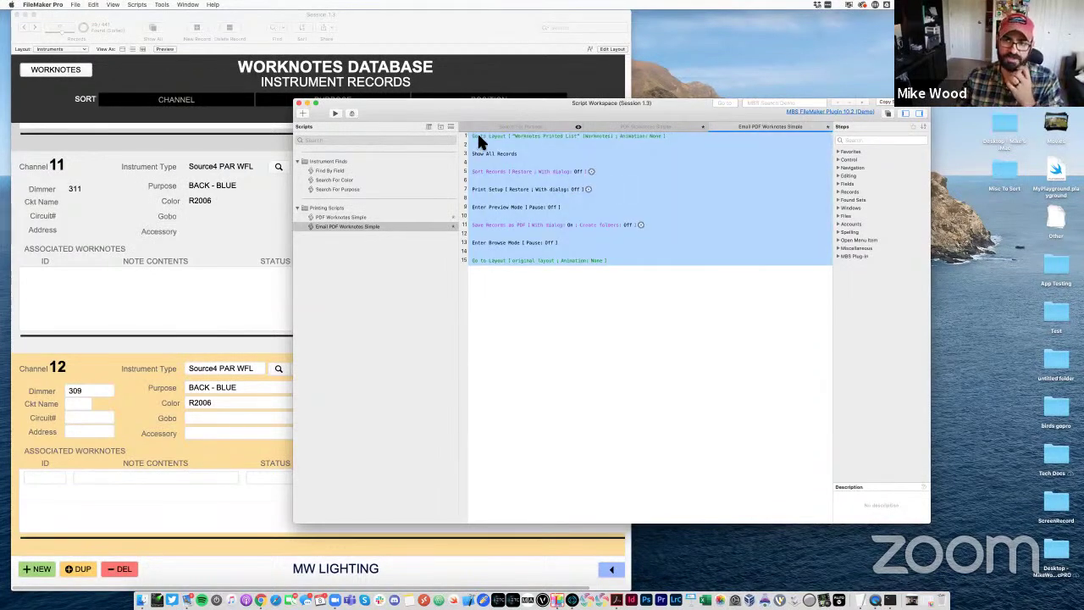
Insert 19 blank lines above the Go to Layout step for Worknotes Printed List in the email script
{"action": "left_click", "coordinate": [504, 197]}
{"action": "left_click", "coordinate": [476, 137]}
{"action": "key", "text": "Return"}
{"action": "key", "text": "Return"}
{"action": "key", "text": "Return"}
{"action": "key", "text": "Return"}
{"action": "key", "text": "Return"}
{"action": "key", "text": "Return"}
{"action": "key", "text": "Return"}
{"action": "key", "text": "Return"}
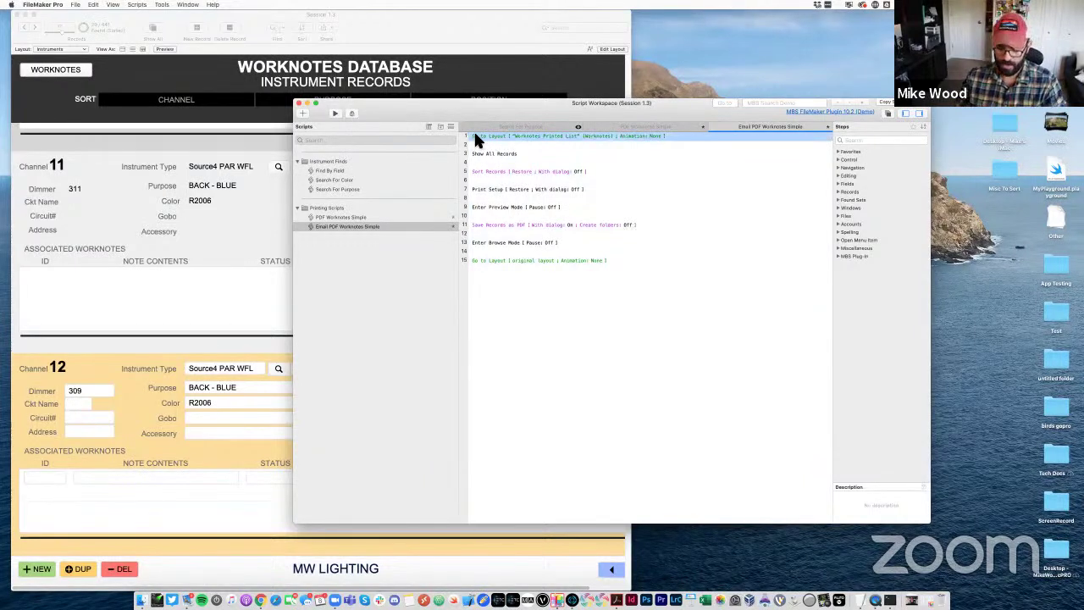
{"action": "left_click_drag", "start_coordinate": [482, 134], "coordinate": [499, 203]}
{"action": "key", "text": "Return"}
{"action": "key", "text": "Return"}
{"action": "key", "text": "Return"}
{"action": "key", "text": "Return"}
{"action": "key", "text": "Return"}
{"action": "key", "text": "Return"}
{"action": "key", "text": "Return"}
{"action": "key", "text": "Return"}
{"action": "key", "text": "Return"}
{"action": "key", "text": "Return"}
{"action": "key", "text": "Return"}
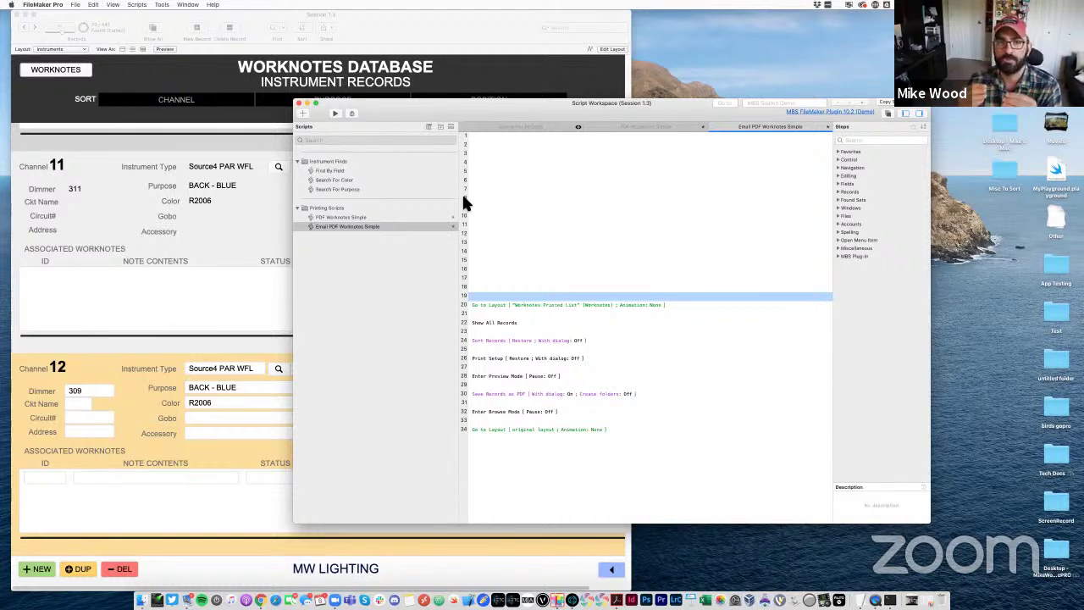
Add a Set Variable step on the first line of the email script and name the variable $desktopPath
{"action": "left_click", "coordinate": [490, 140]}
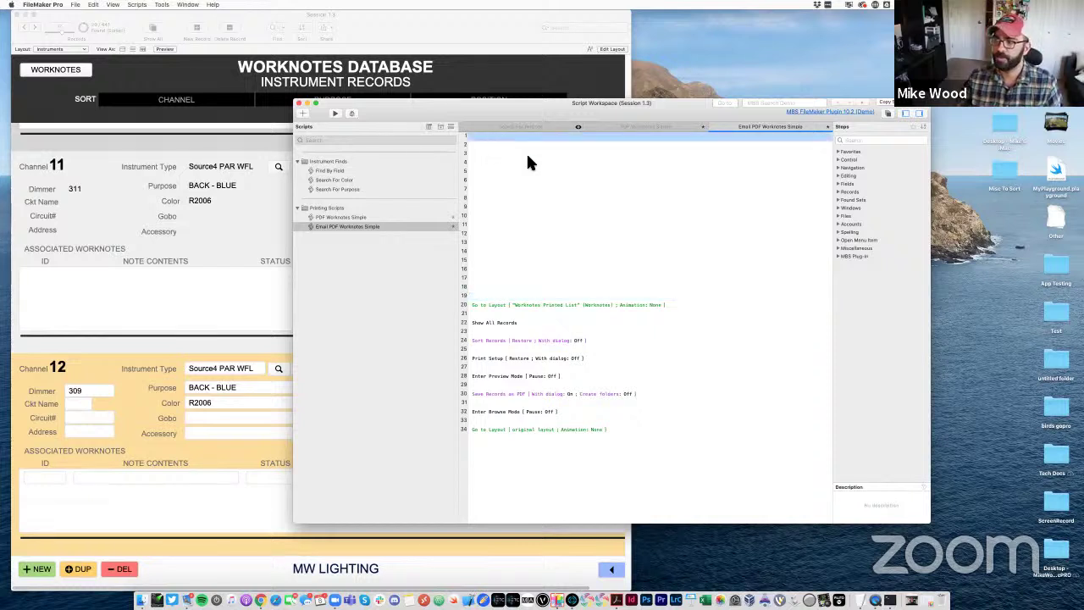
{"action": "type", "text": "set "}
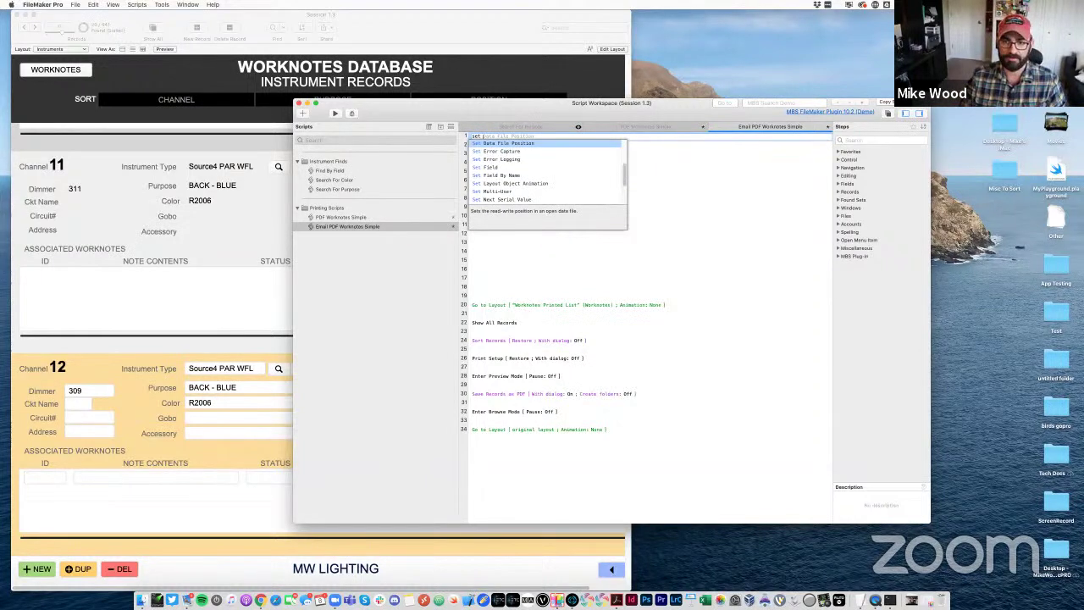
{"action": "type", "text": "var"}
{"action": "key", "text": "Return"}
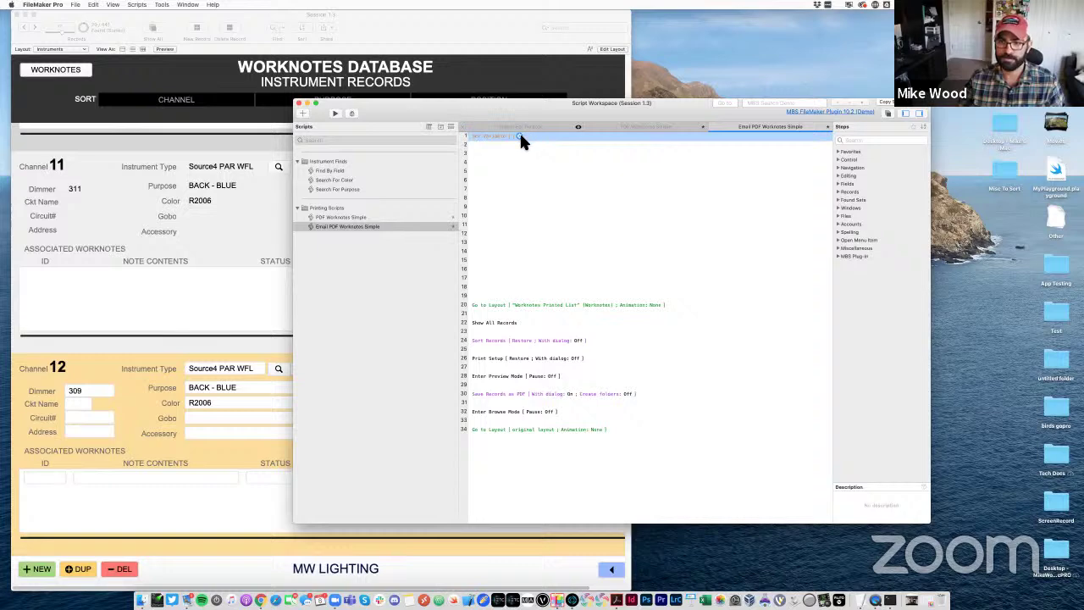
{"action": "left_click", "coordinate": [520, 136]}
{"action": "left_click_drag", "start_coordinate": [443, 319], "coordinate": [468, 256]}
{"action": "type", "text": "$"}
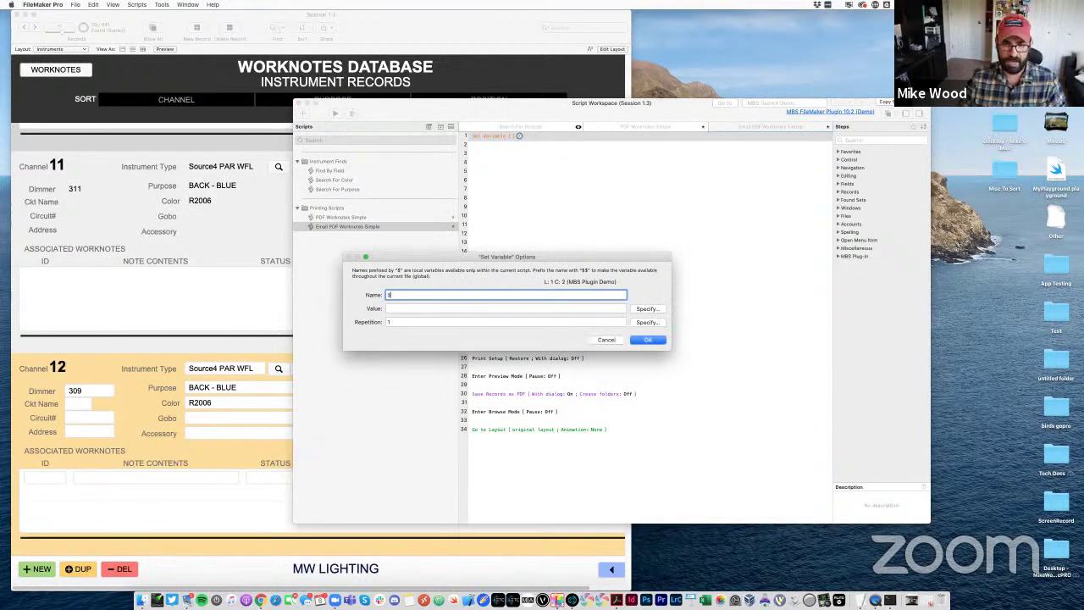
{"action": "type", "text": "desktop"}
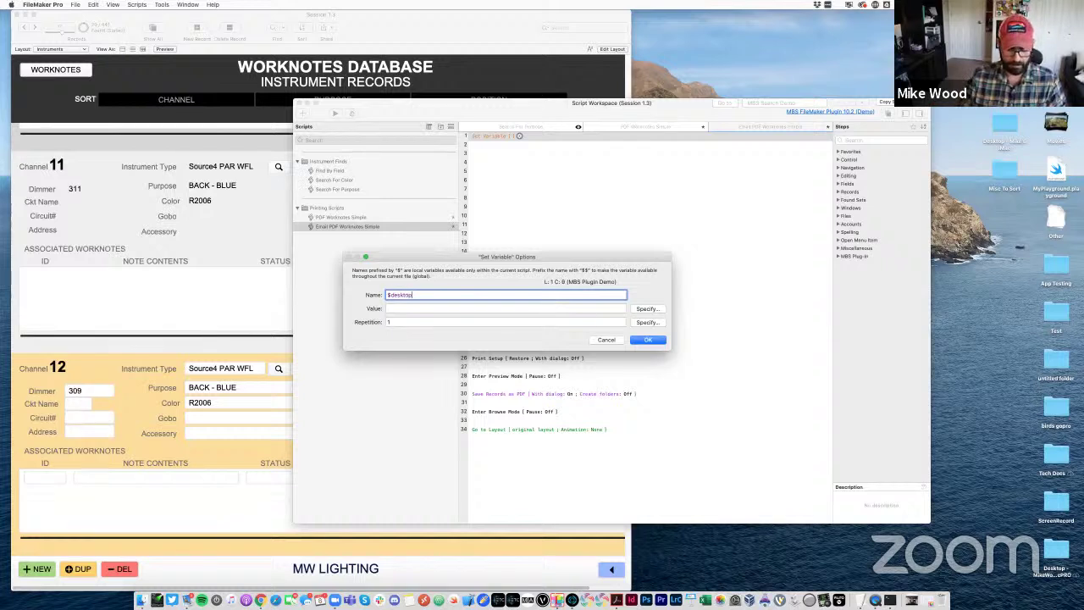
{"action": "type", "text": "Path"}
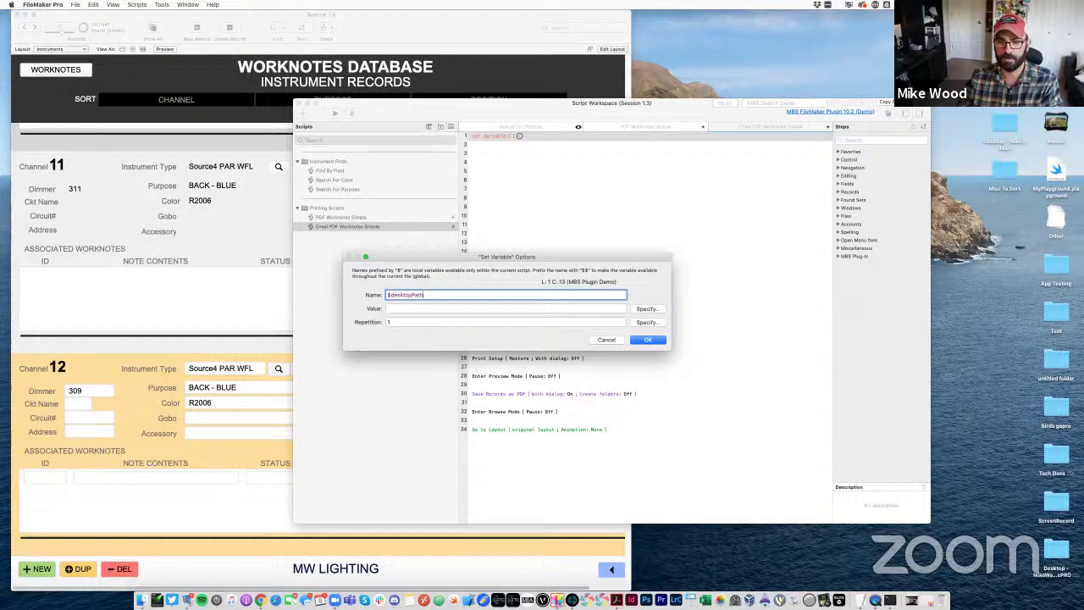
{"action": "triple_click", "coordinate": [416, 297]}
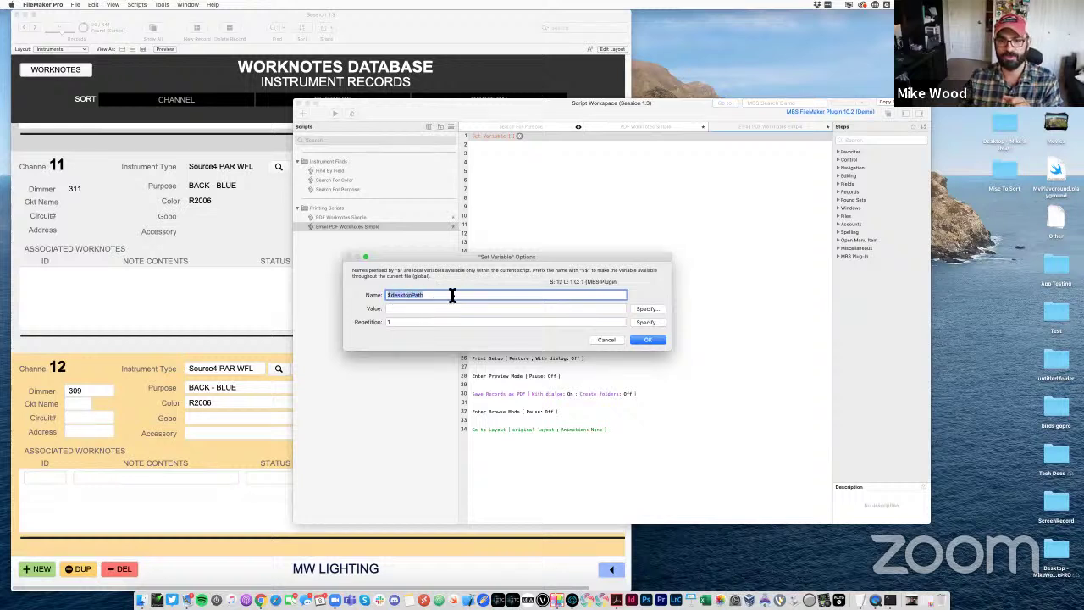
{"action": "left_click", "coordinate": [453, 295]}
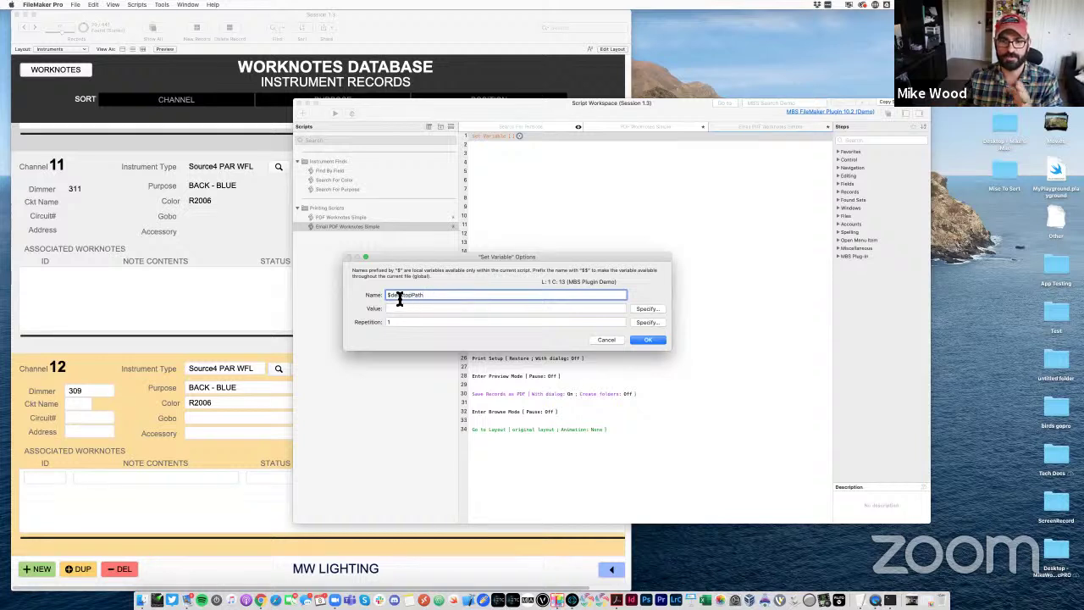
{"action": "left_click", "coordinate": [412, 295]}
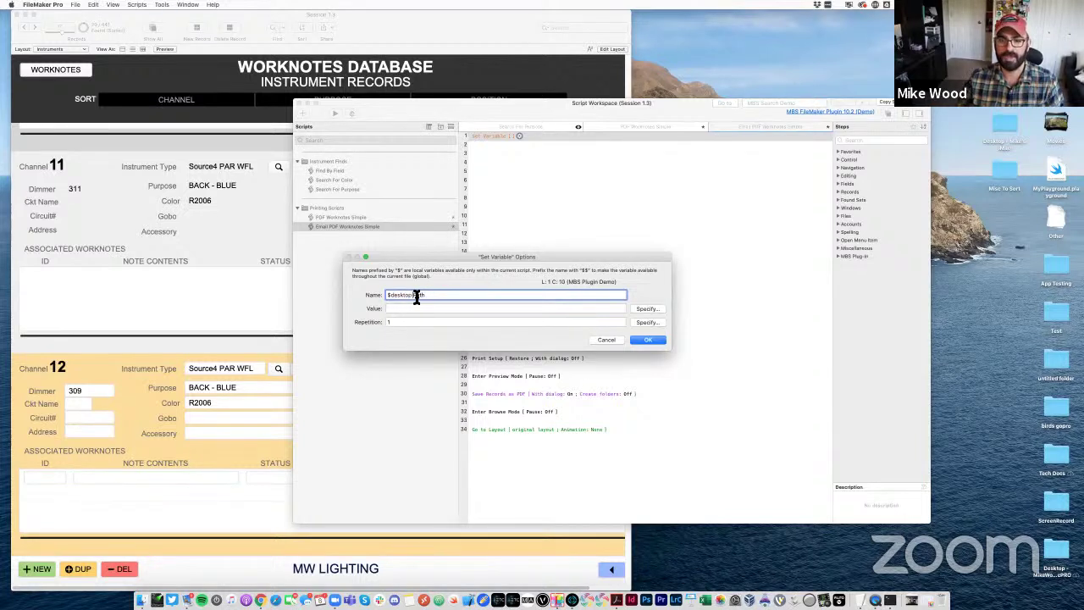
{"action": "key", "text": "Left"}
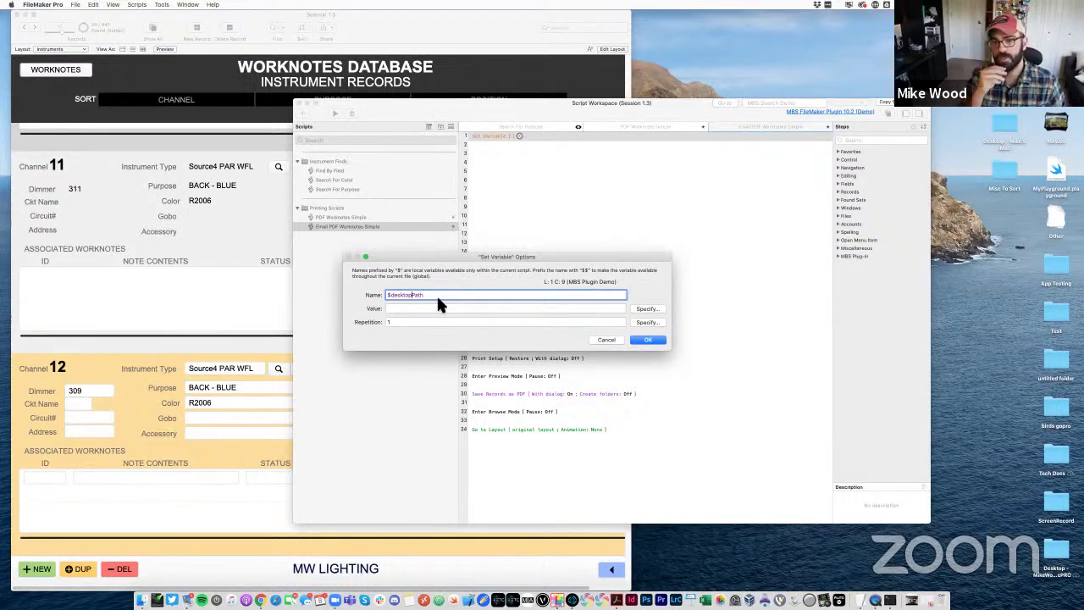
{"action": "left_click", "coordinate": [432, 297]}
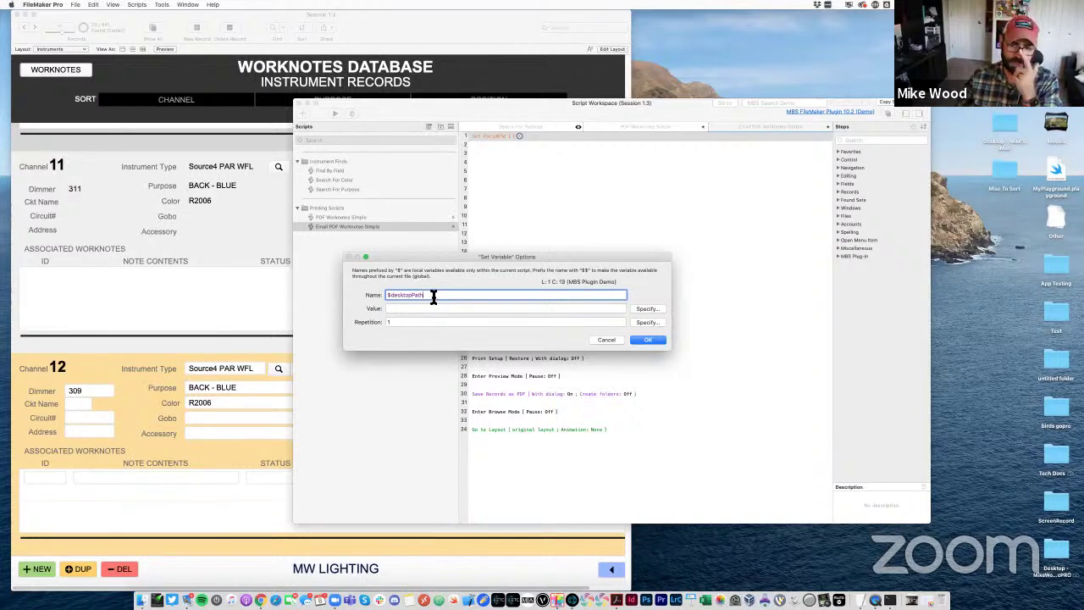
{"action": "left_click", "coordinate": [432, 308]}
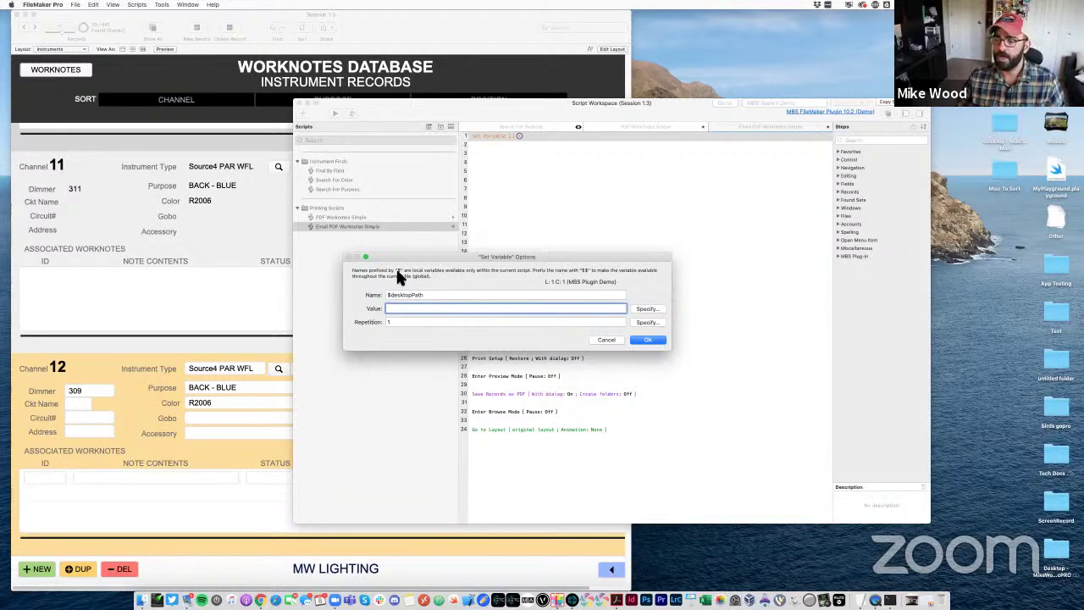
{"action": "left_click_drag", "start_coordinate": [390, 295], "coordinate": [385, 295]}
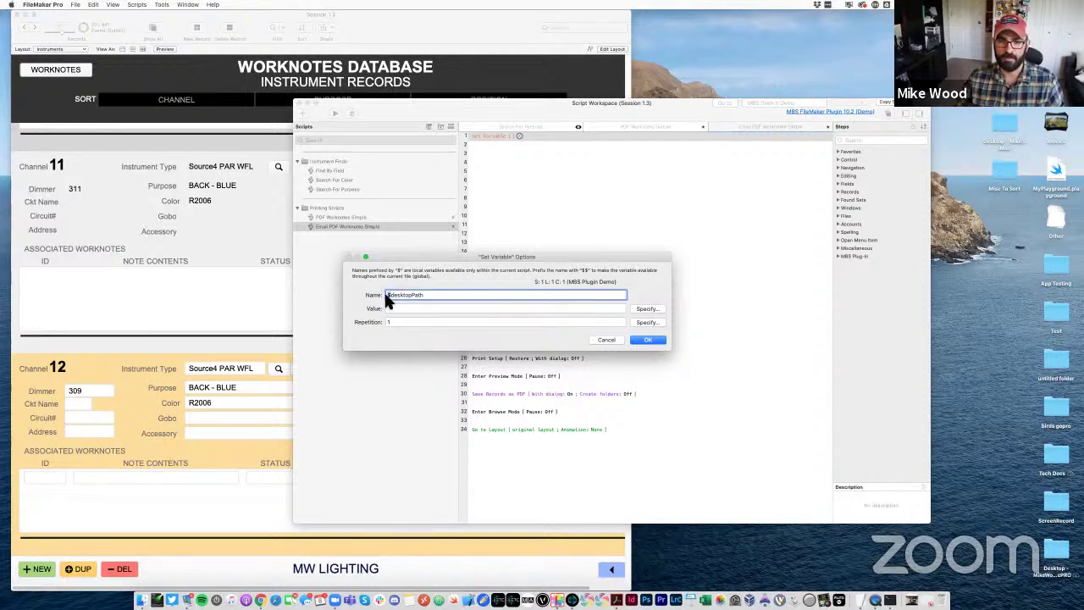
Open the value calculation of $desktopPath and look through the available Get functions
{"action": "left_click", "coordinate": [428, 309]}
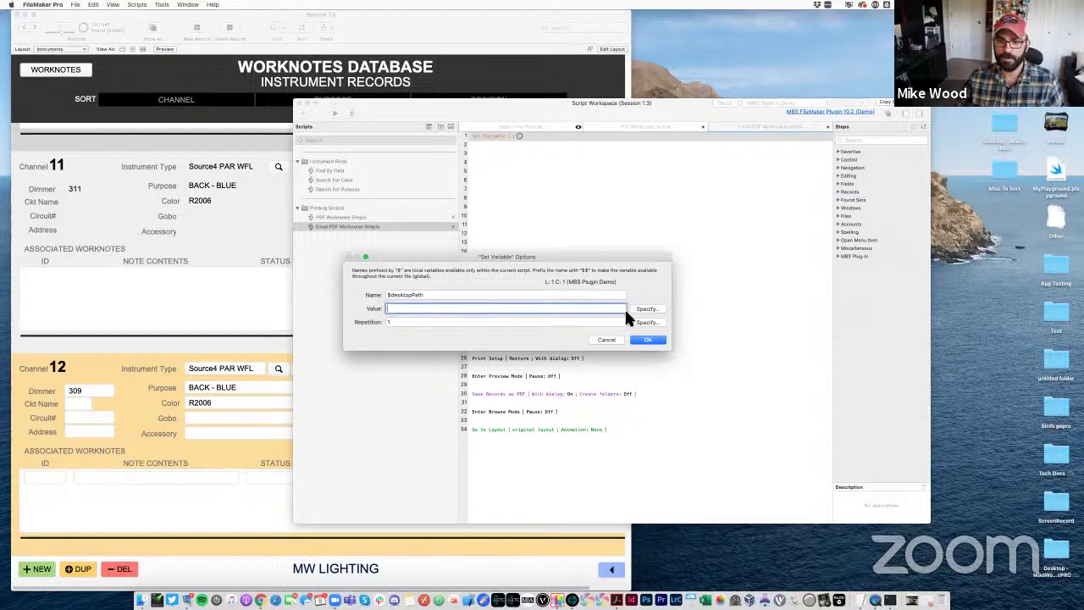
{"action": "left_click", "coordinate": [649, 309]}
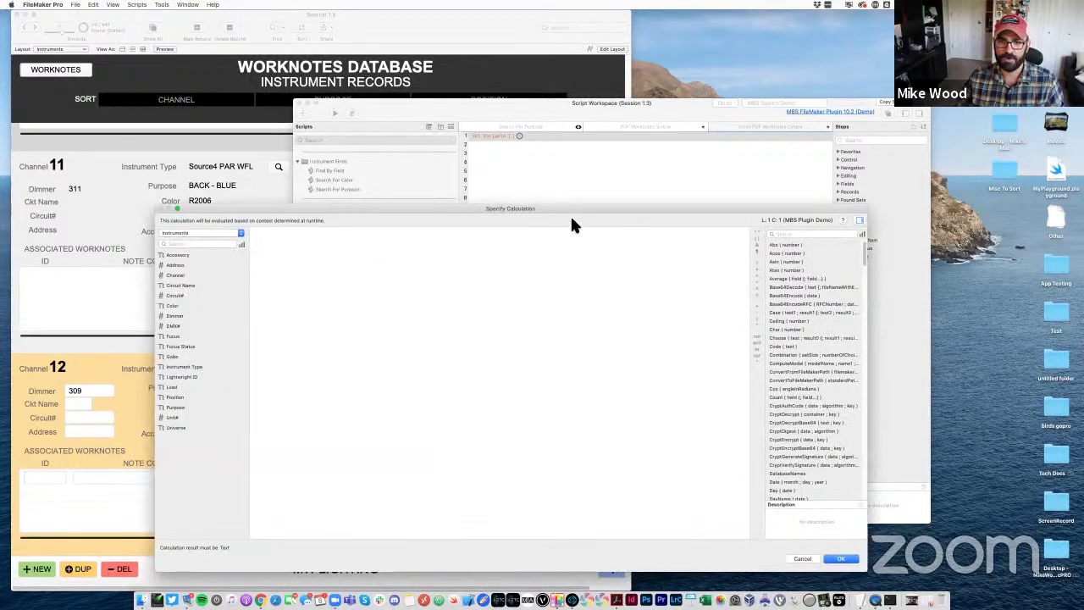
{"action": "left_click_drag", "start_coordinate": [569, 211], "coordinate": [575, 180]}
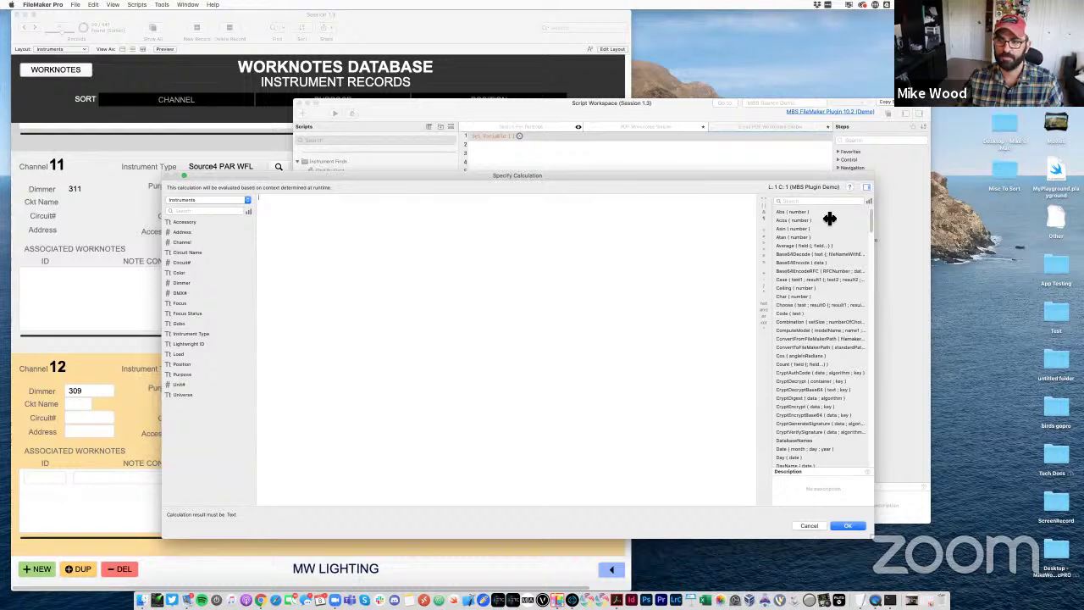
{"action": "left_click", "coordinate": [797, 201]}
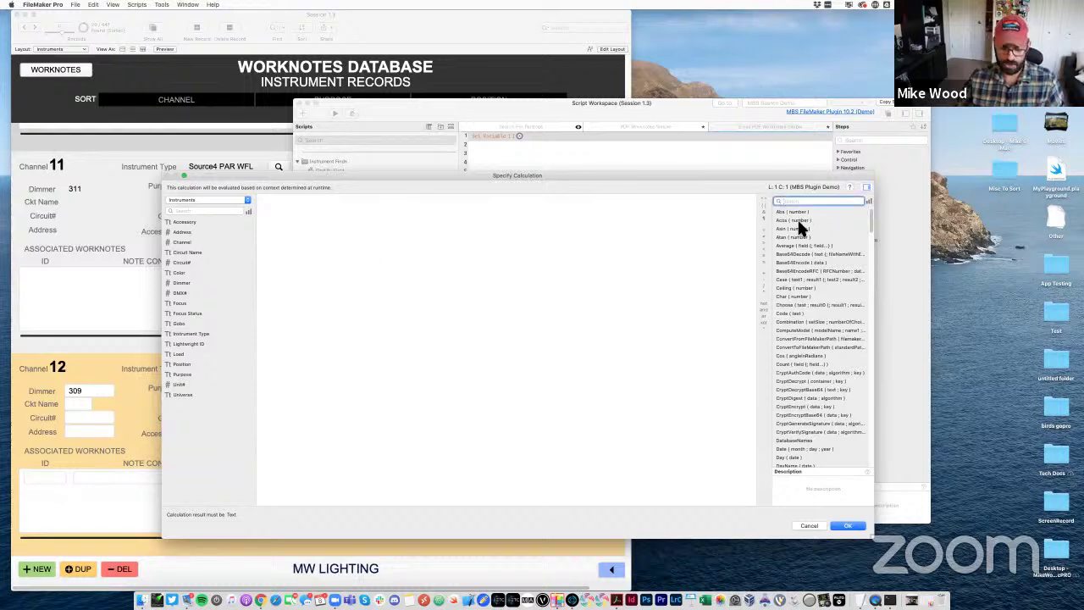
{"action": "type", "text": "get"}
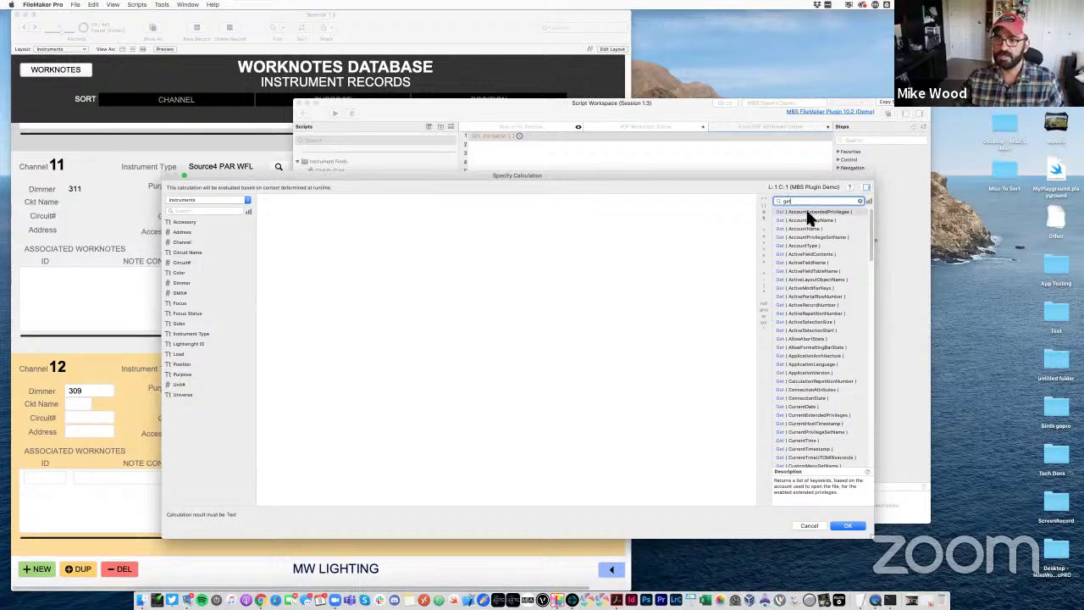
{"action": "scroll", "coordinate": [807, 216], "scroll_direction": "down", "scroll_amount": 20}
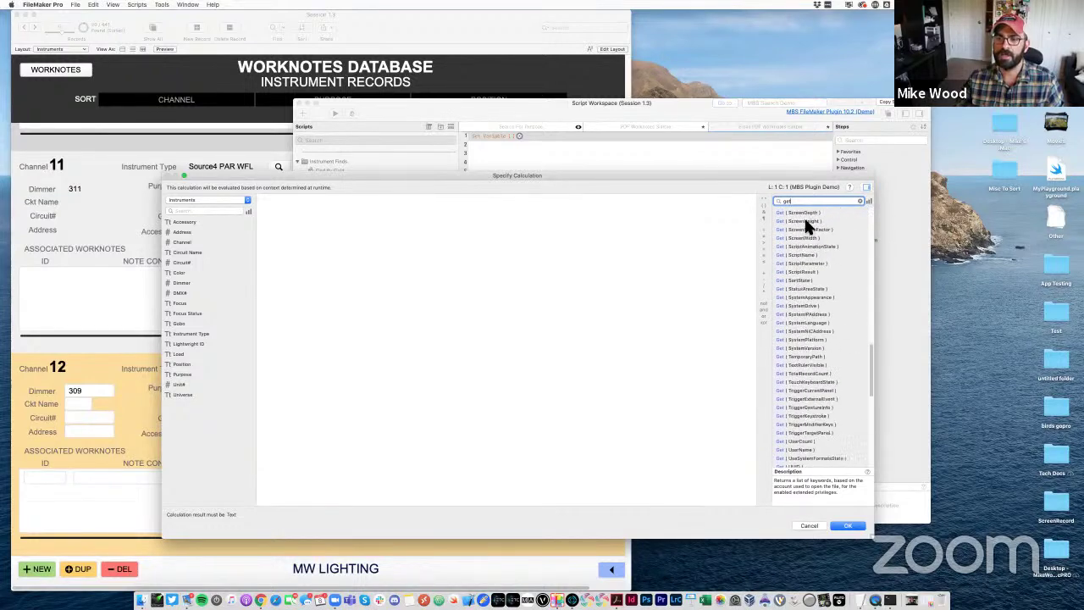
{"action": "scroll", "coordinate": [807, 227], "scroll_direction": "down", "scroll_amount": 10}
{"action": "scroll", "coordinate": [812, 273], "scroll_direction": "up", "scroll_amount": 20}
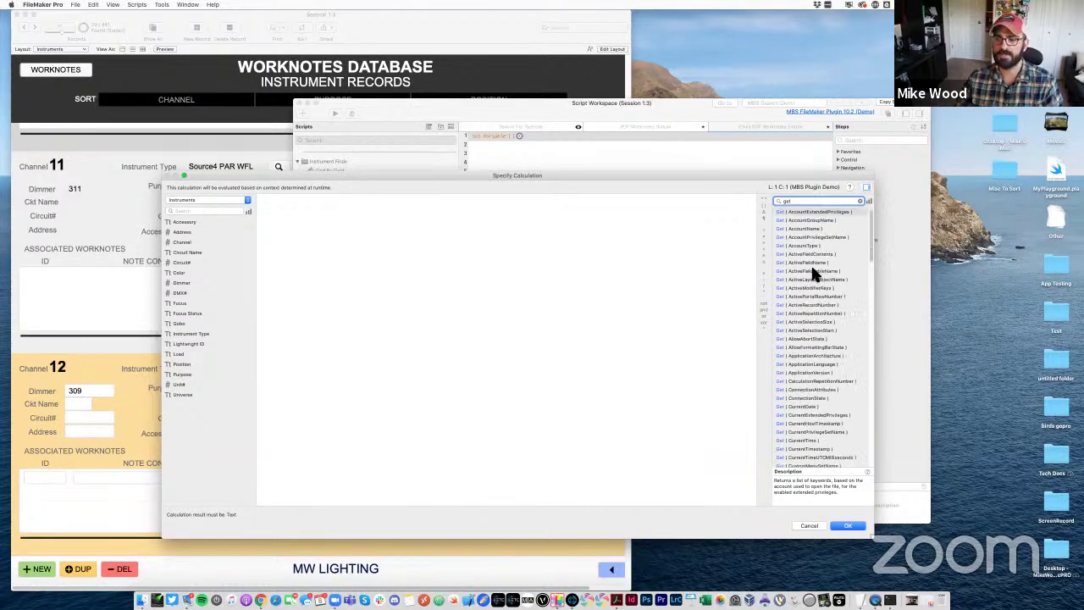
{"action": "scroll", "coordinate": [813, 305], "scroll_direction": "up", "scroll_amount": 8}
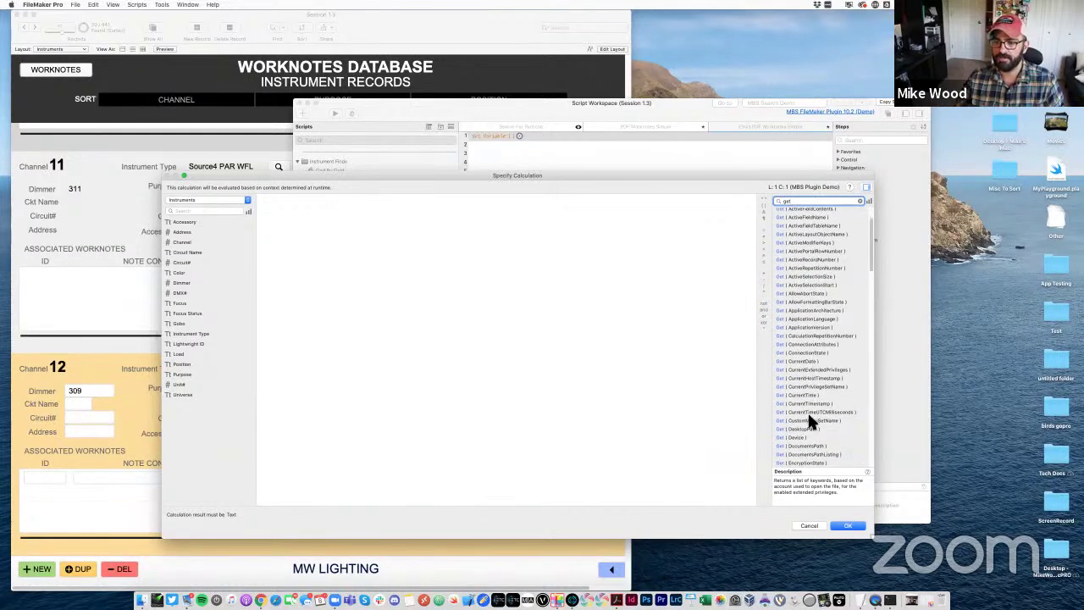
Set the value of $desktopPath to Get ( DesktopPath ) and apply the variable options
{"action": "left_click", "coordinate": [363, 218]}
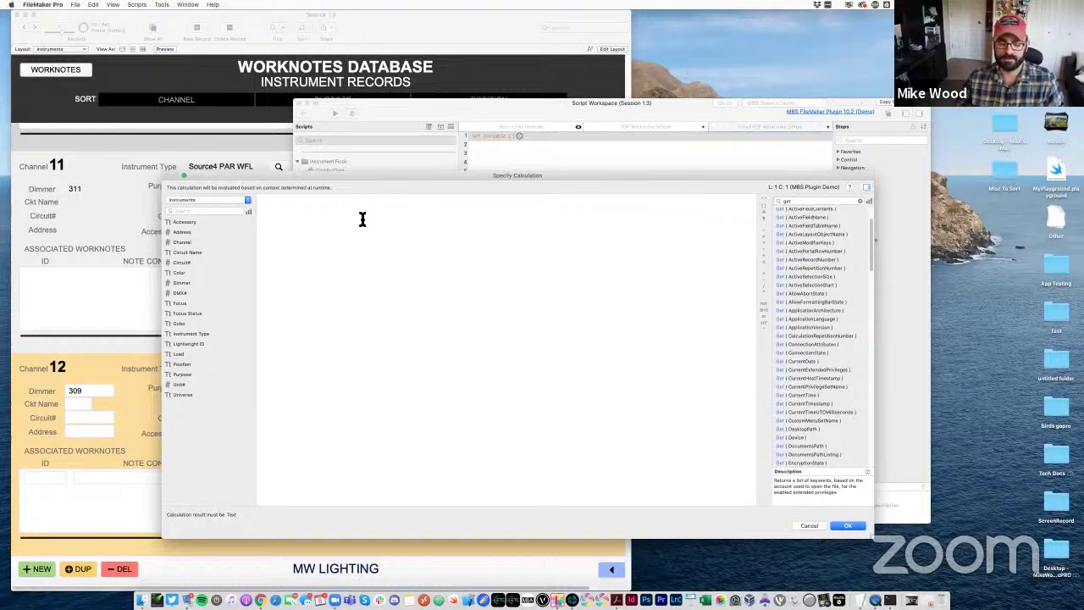
{"action": "type", "text": "get"}
{"action": "key", "text": "Return"}
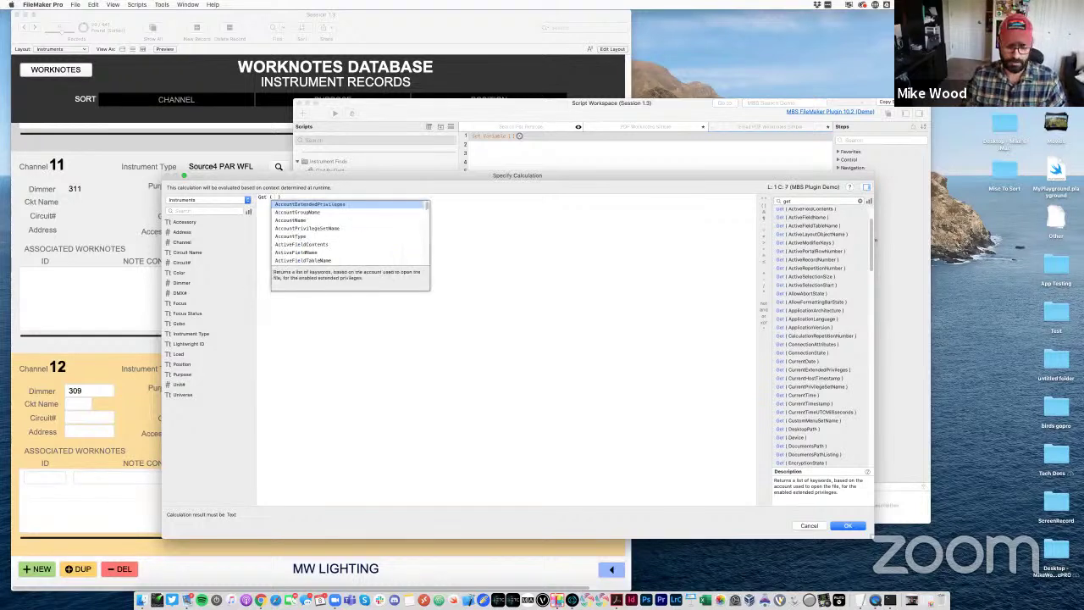
{"action": "type", "text": "desktop"}
{"action": "key", "text": "Return"}
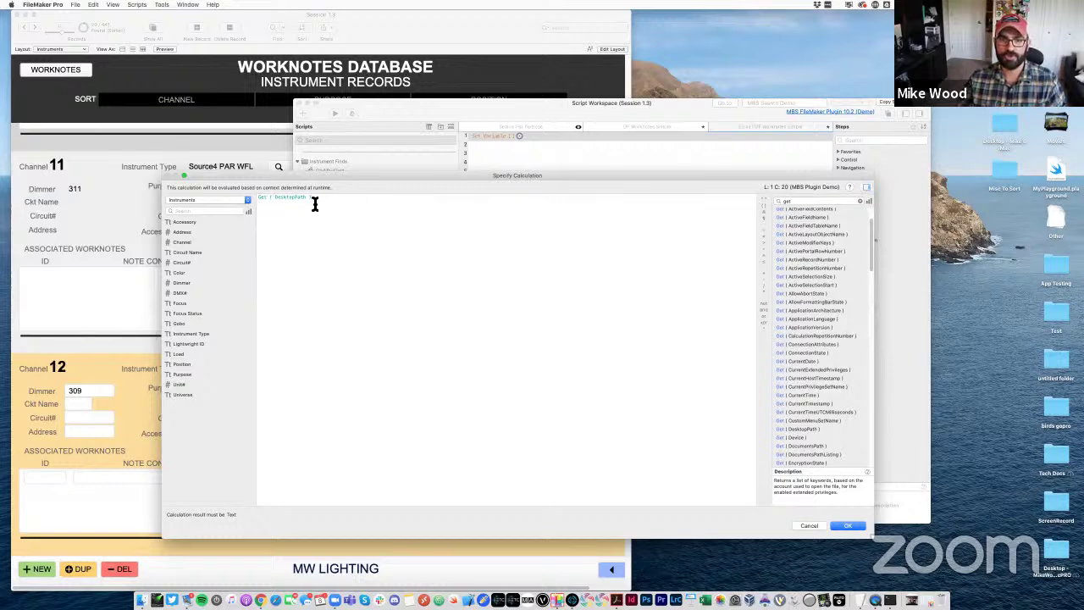
{"action": "key", "text": "KP_Enter"}
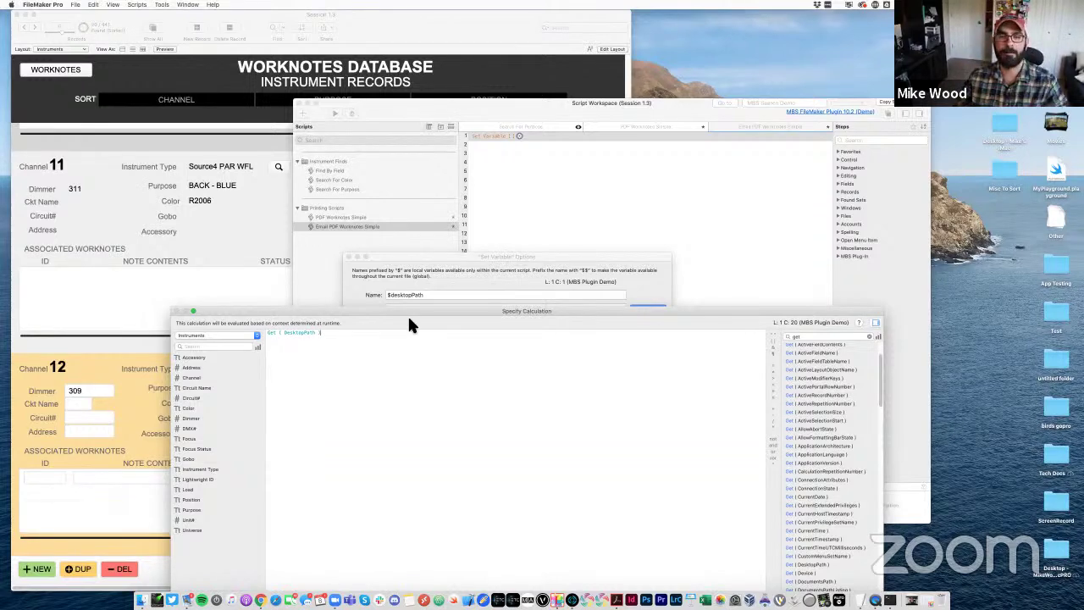
{"action": "left_click", "coordinate": [835, 486]}
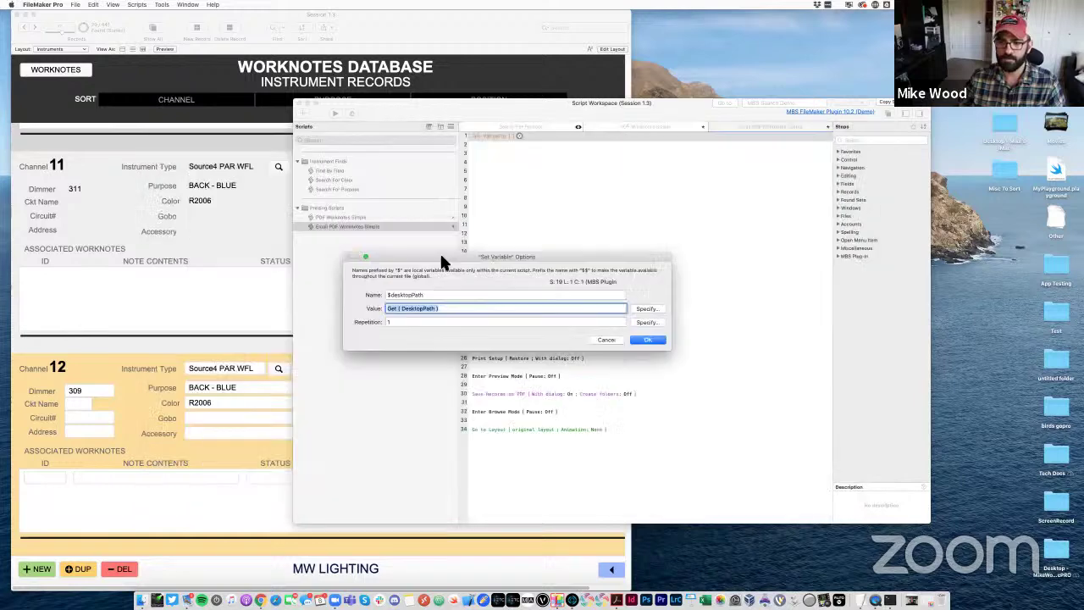
{"action": "left_click", "coordinate": [445, 309]}
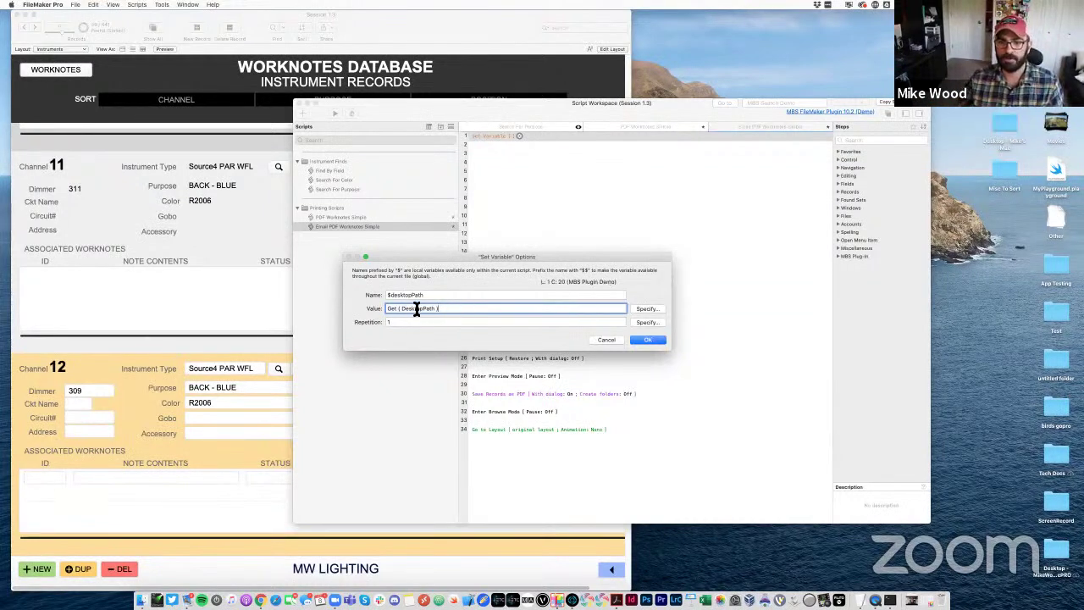
{"action": "left_click_drag", "start_coordinate": [435, 309], "coordinate": [404, 311]}
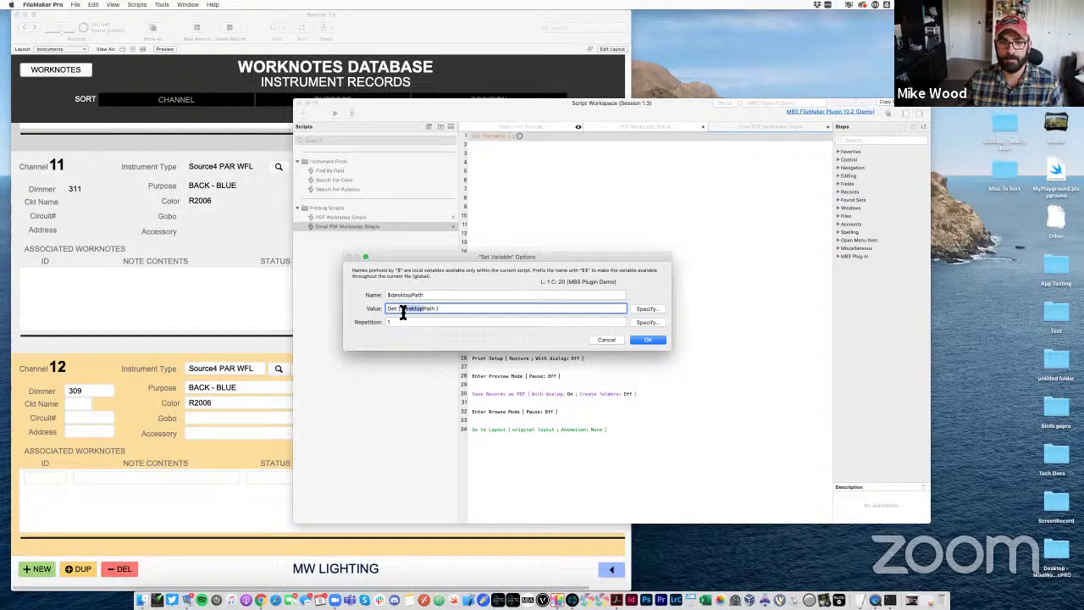
{"action": "left_click", "coordinate": [471, 311]}
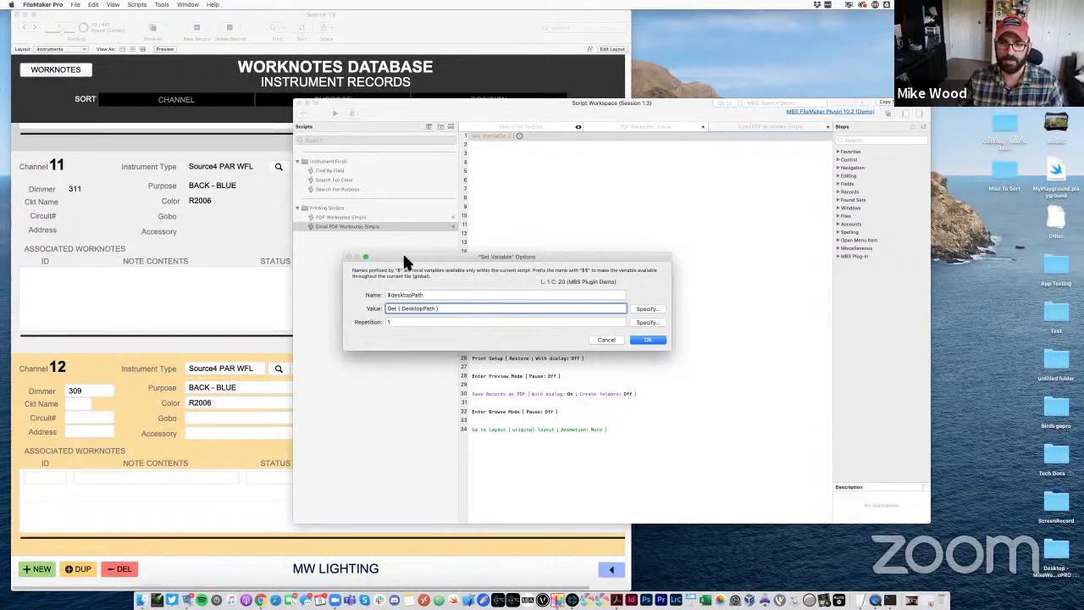
{"action": "left_click", "coordinate": [648, 340]}
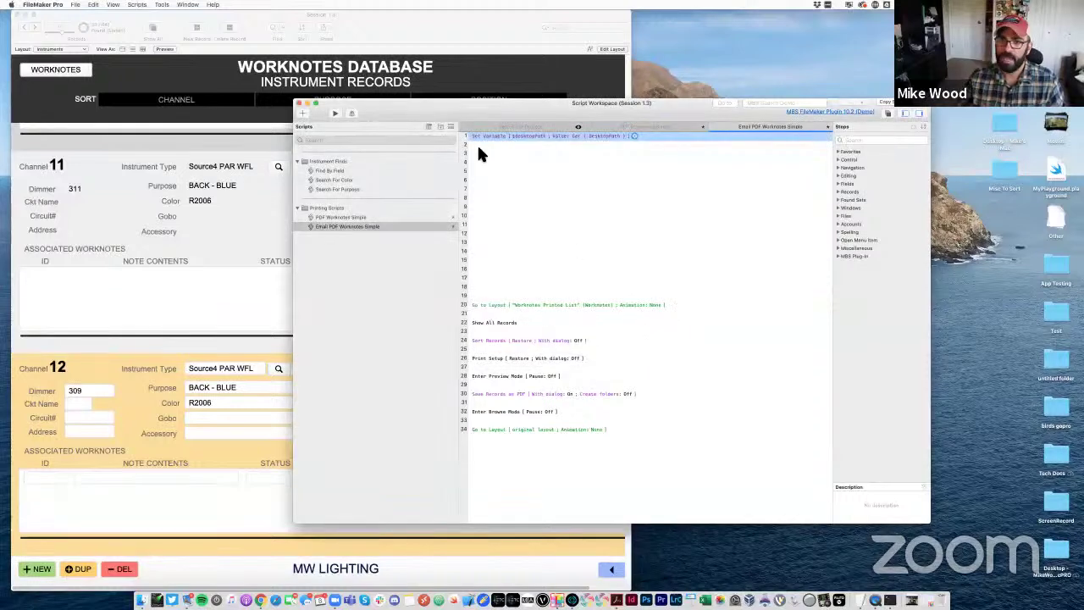
Add a Set Variable step on line 2 of the email script and name the variable $fileName
{"action": "key", "text": "Return"}
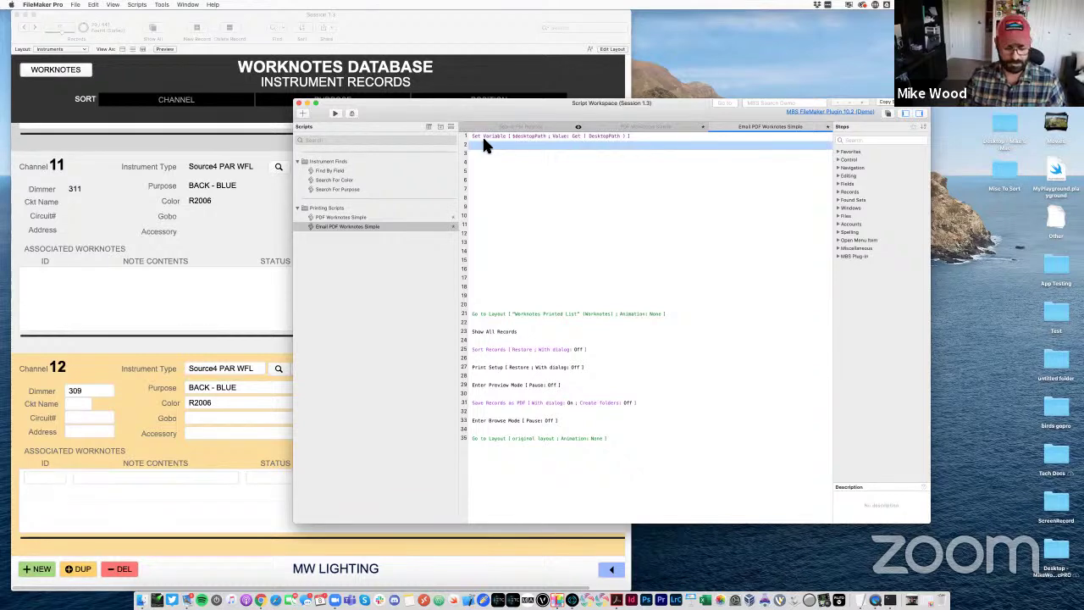
{"action": "type", "text": "set v"}
{"action": "key", "text": "Return"}
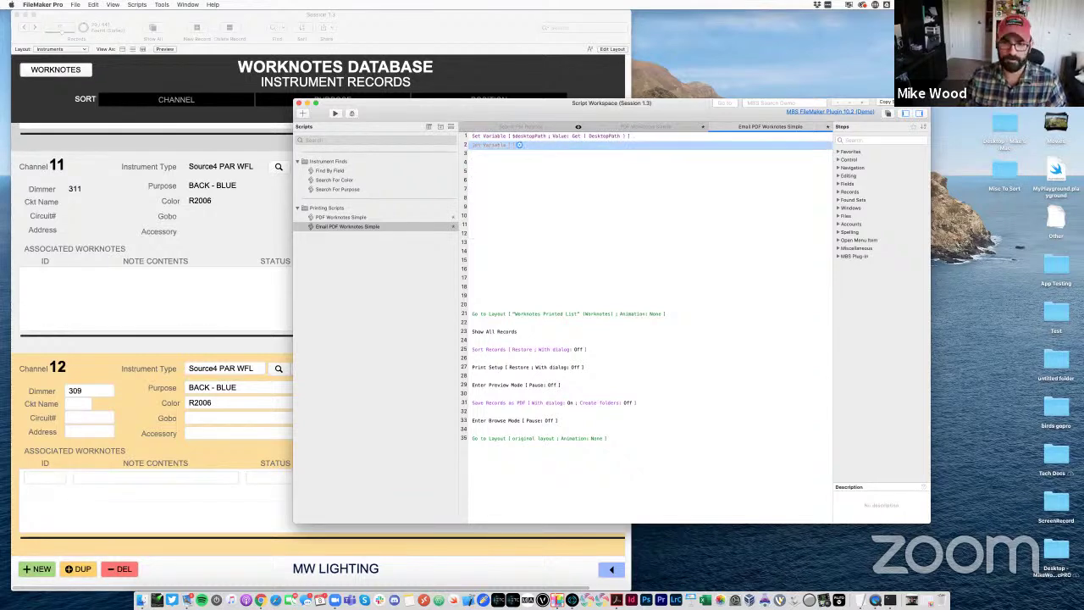
{"action": "left_click", "coordinate": [517, 145]}
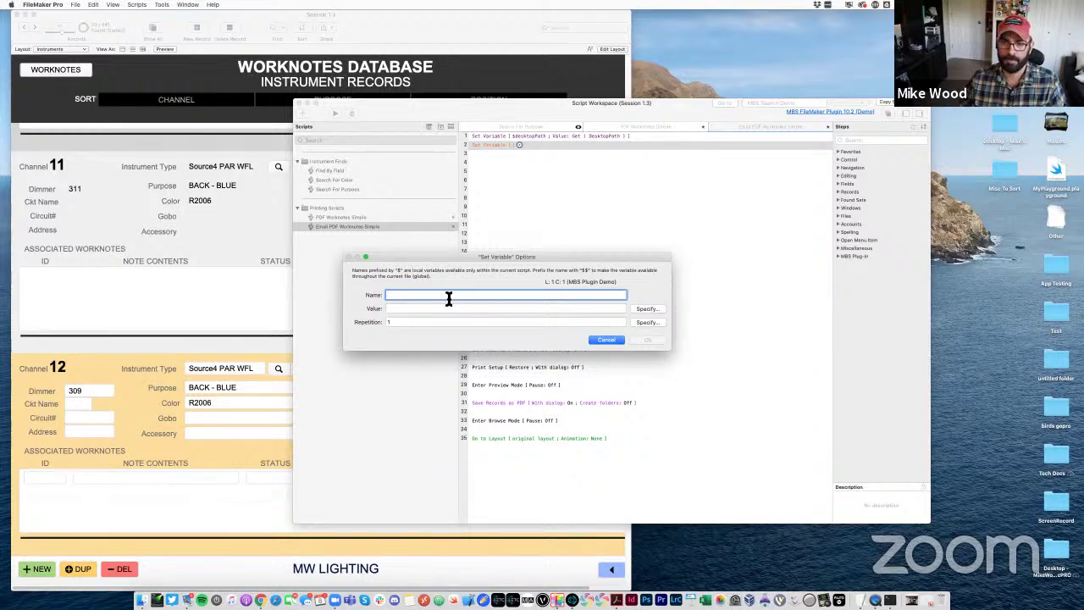
{"action": "type", "text": "$file"}
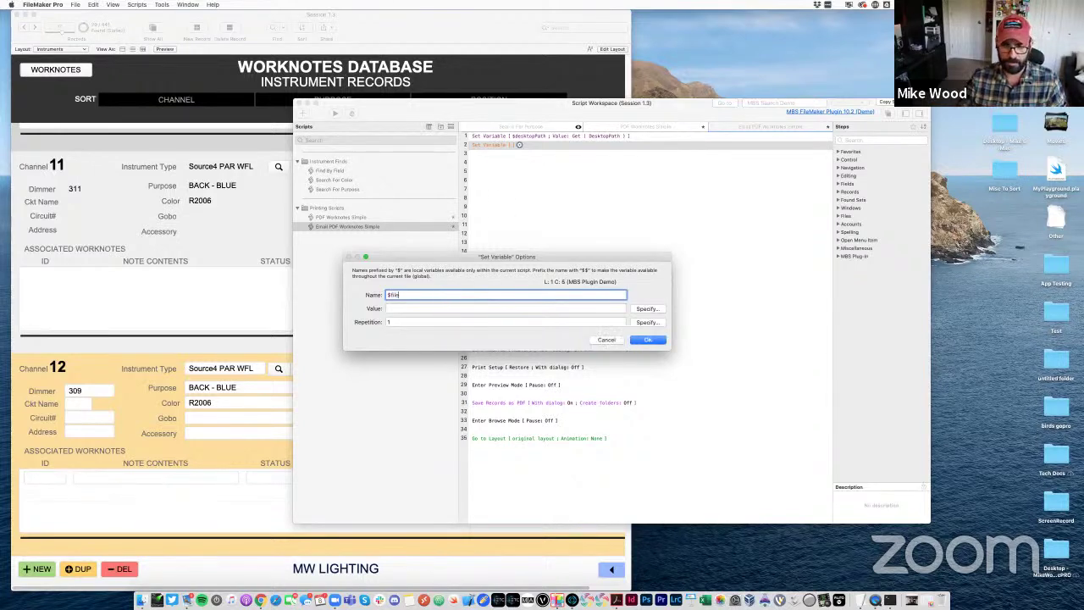
{"action": "type", "text": "Name"}
Set the value of $fileName to Worknotes.pdf and apply the variable options
{"action": "left_click", "coordinate": [390, 308]}
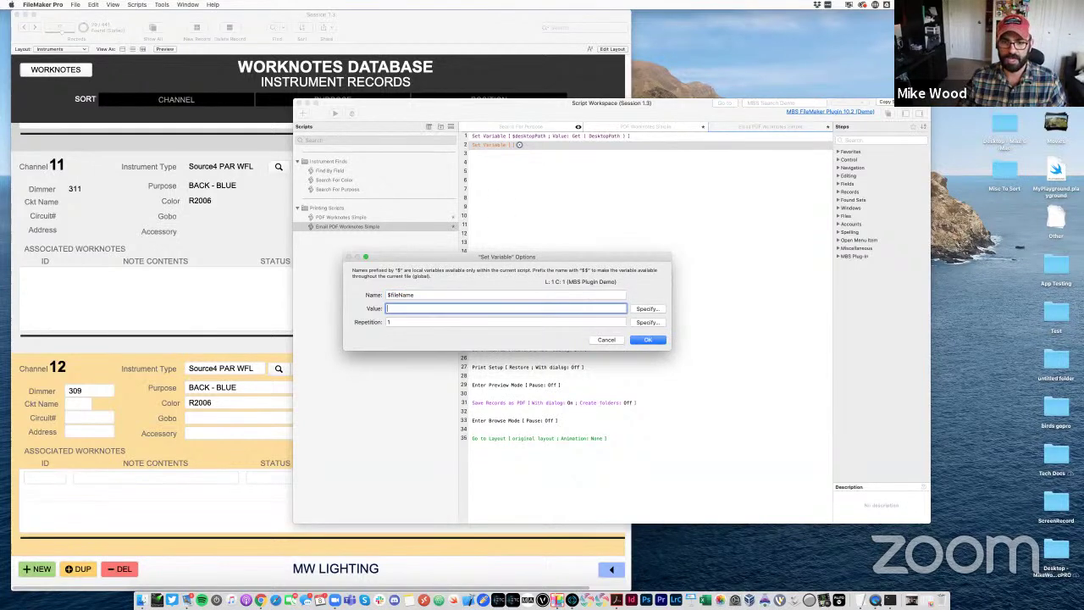
{"action": "type", "text": "Wo"}
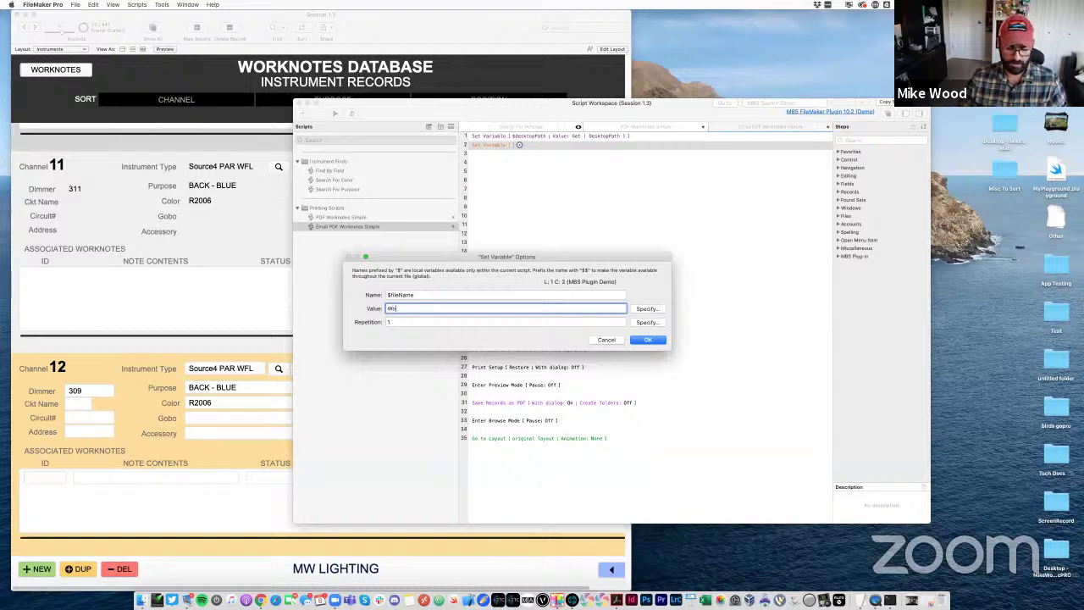
{"action": "type", "text": "rknotes.pdf"}
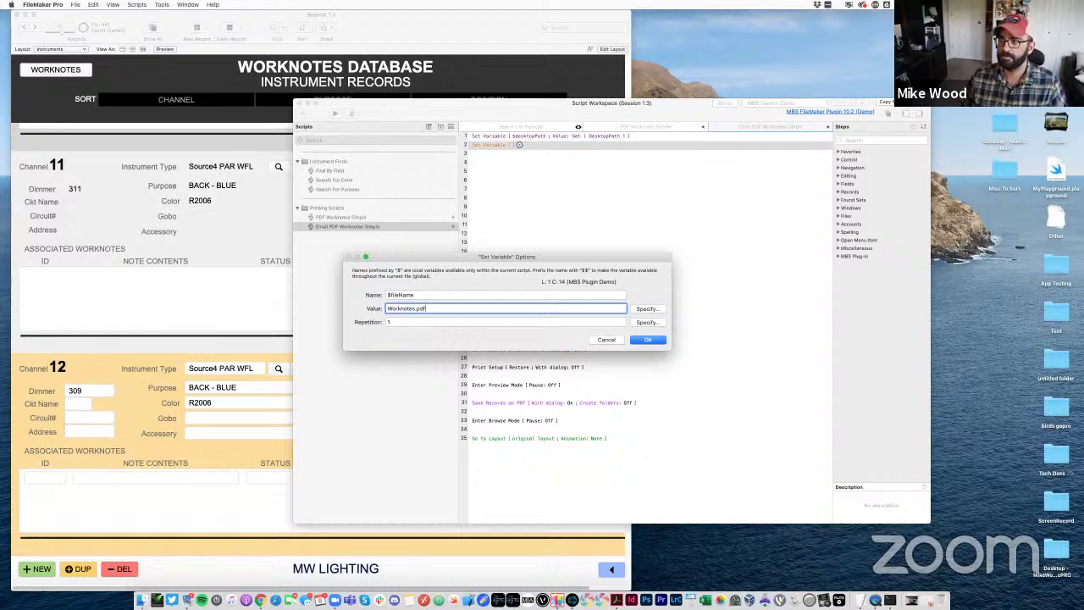
{"action": "key", "text": "Return"}
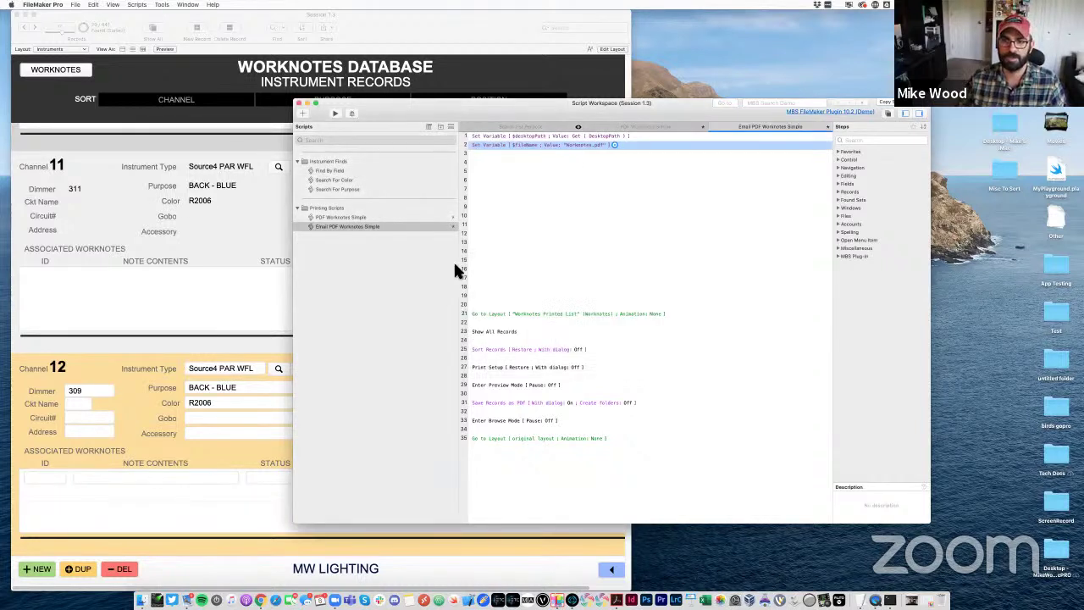
{"action": "left_click", "coordinate": [543, 170]}
{"action": "left_click", "coordinate": [489, 136]}
{"action": "left_click", "coordinate": [489, 145]}
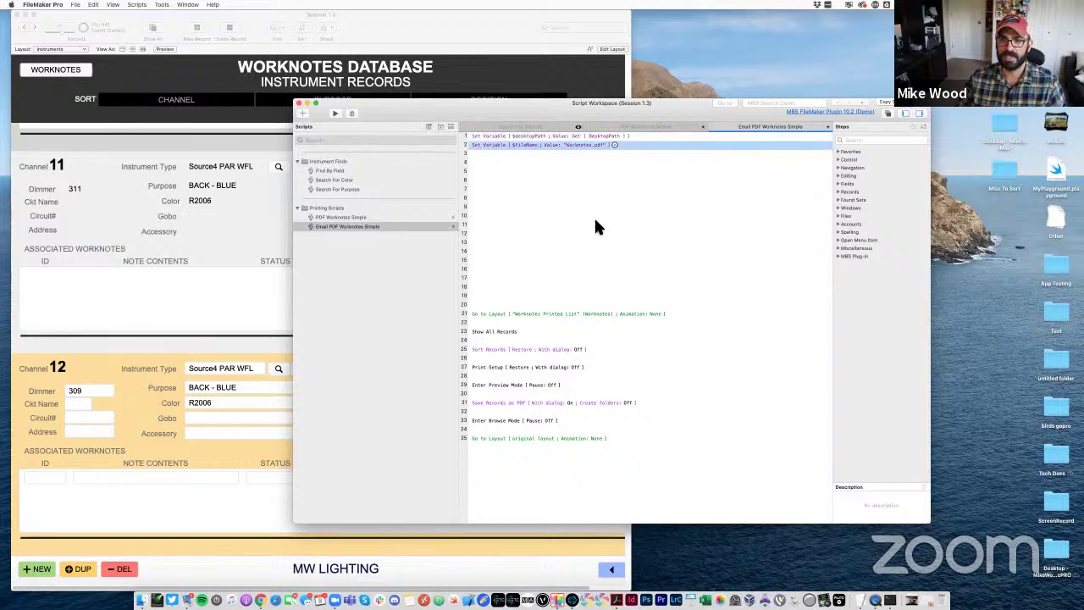
{"action": "left_click", "coordinate": [498, 170]}
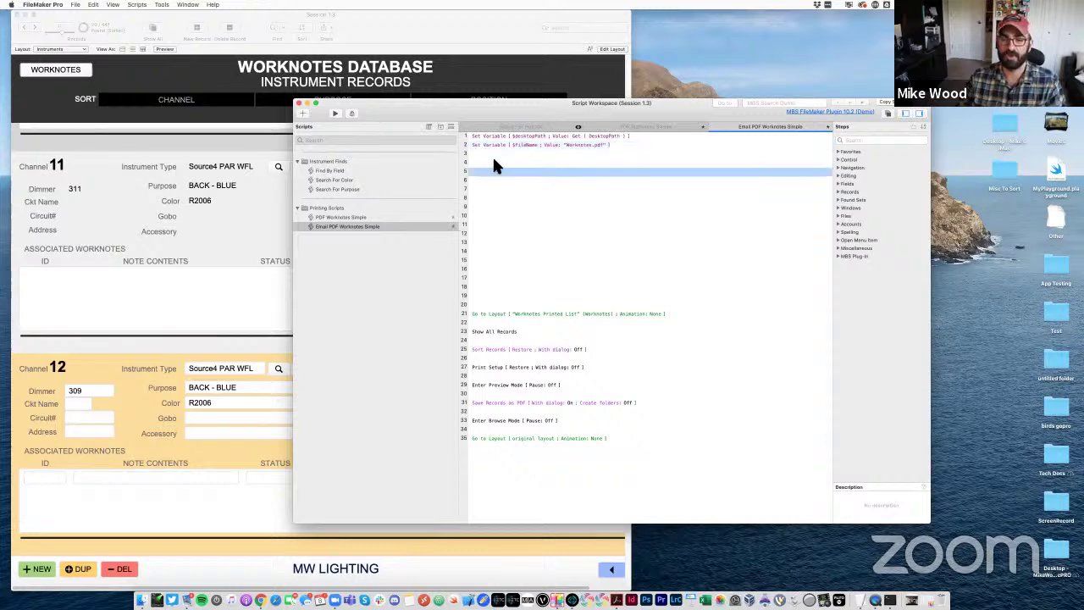
Add a Set Variable step on line 4 of the email script and name the variable $filePath
{"action": "left_click", "coordinate": [492, 156]}
{"action": "type", "text": "set var"}
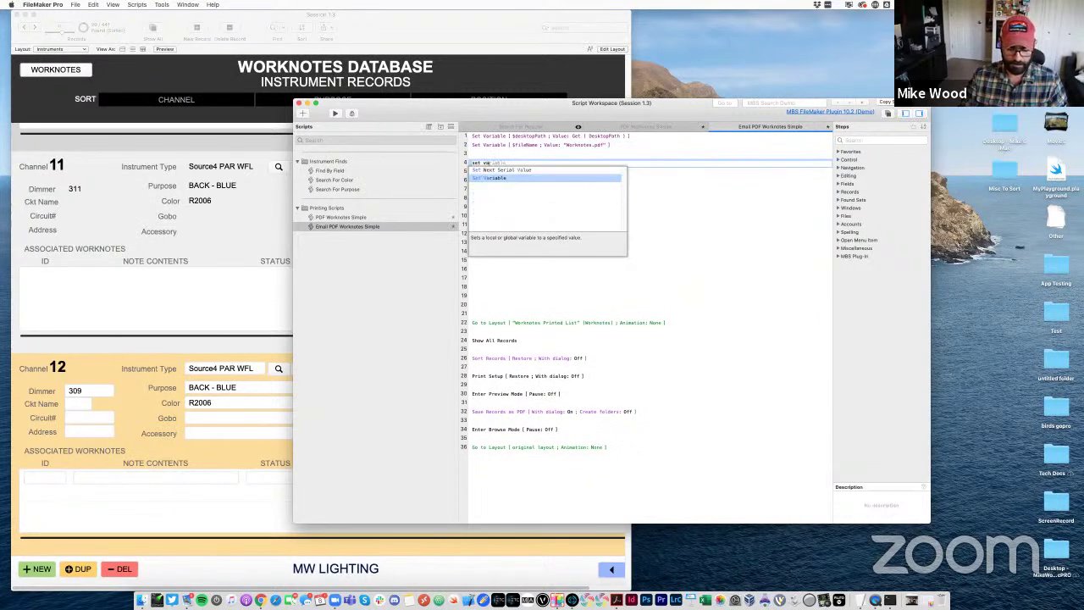
{"action": "key", "text": "Return"}
{"action": "left_click", "coordinate": [519, 157]}
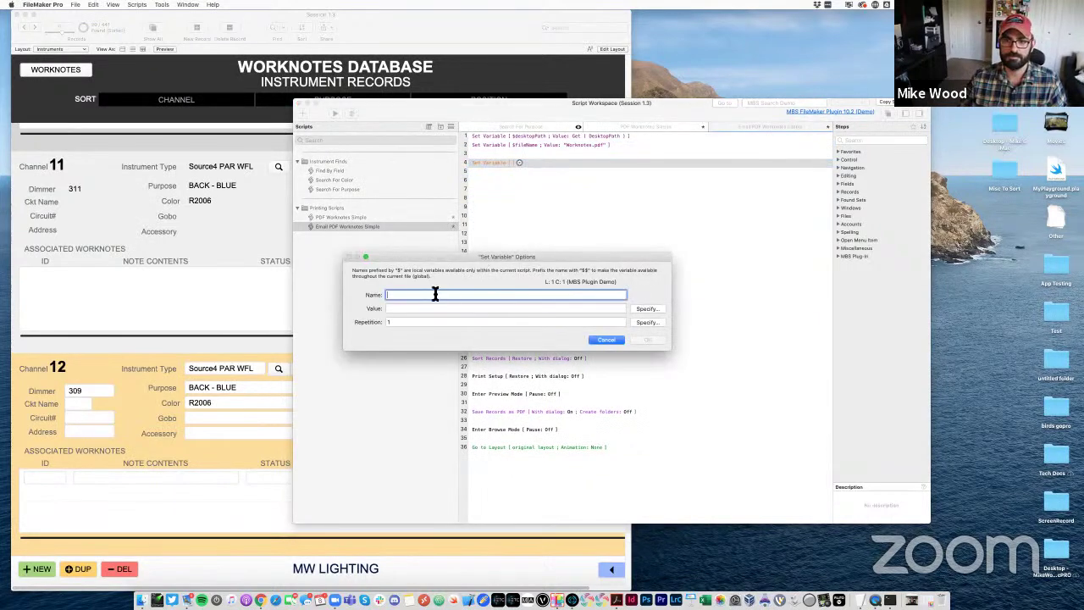
{"action": "type", "text": "$"}
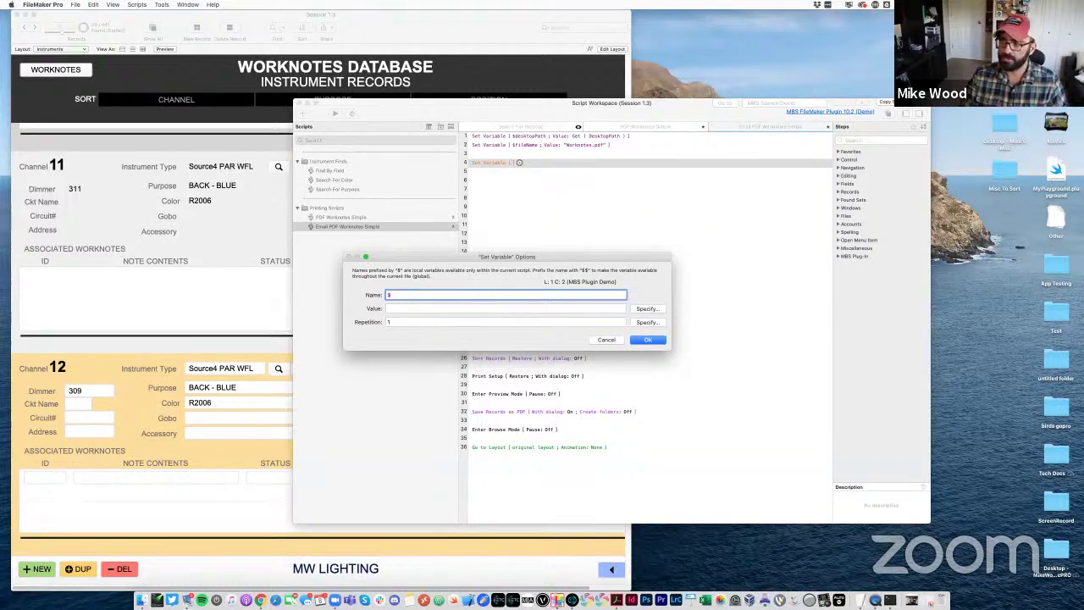
{"action": "type", "text": "filePath"}
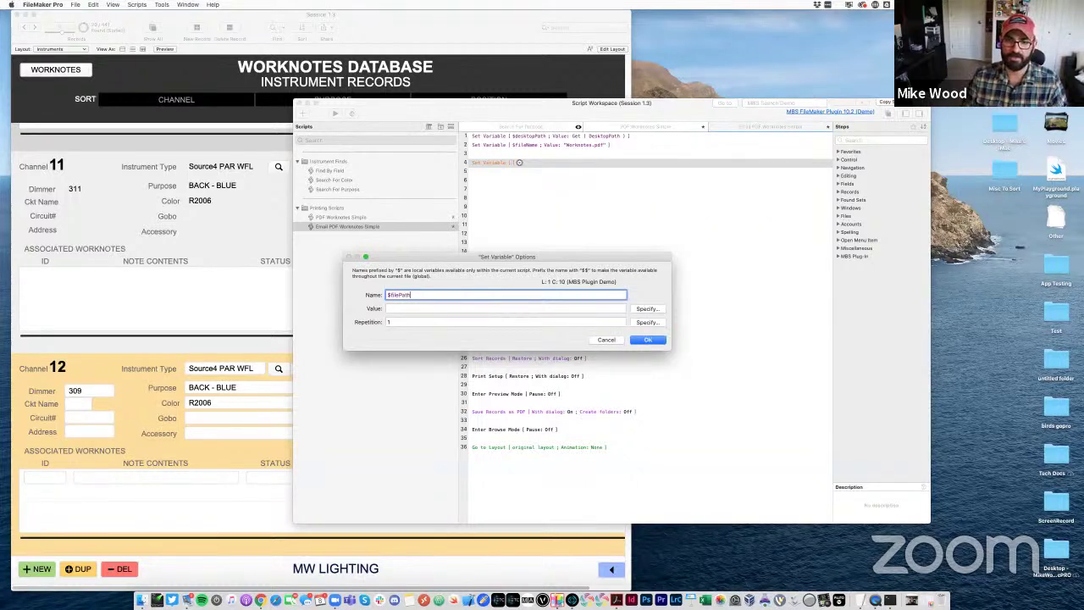
Set the value of $filePath to $desktopPath&$fileName and apply the variable options
{"action": "left_click", "coordinate": [410, 312]}
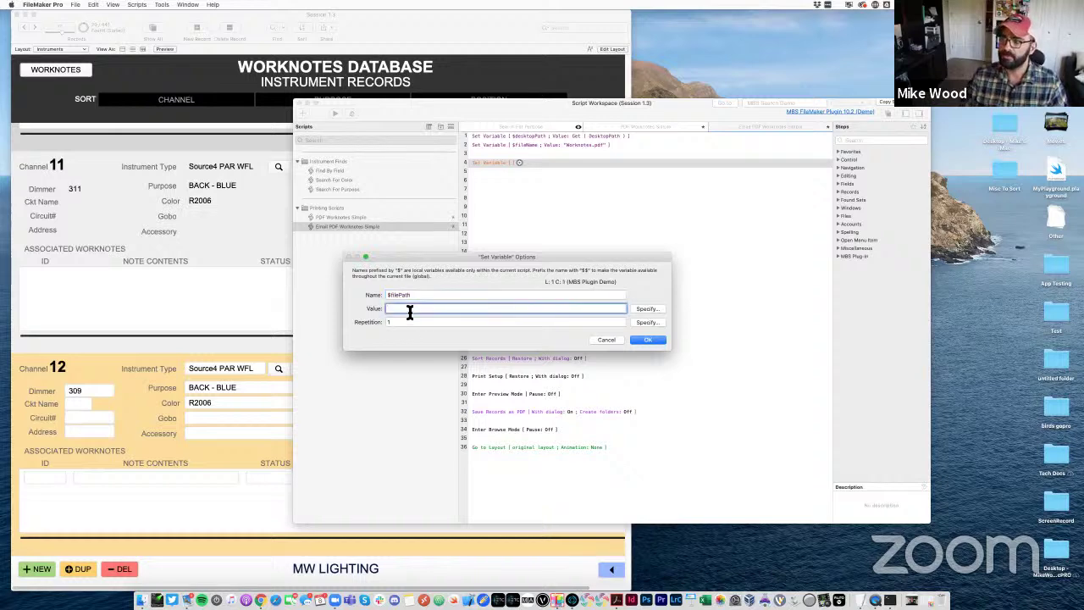
{"action": "left_click", "coordinate": [657, 310]}
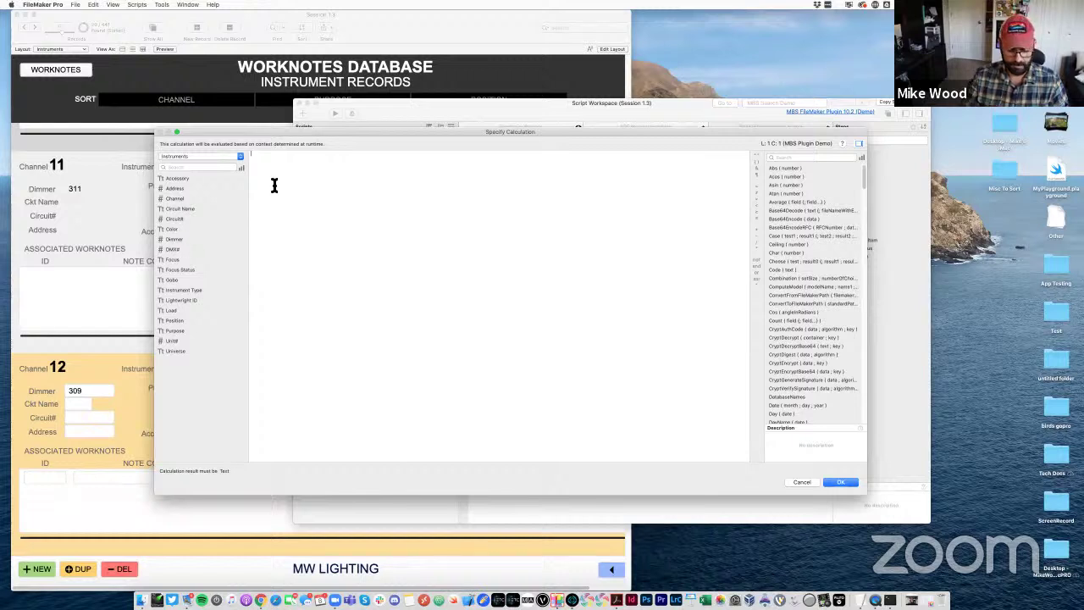
{"action": "type", "text": "$"}
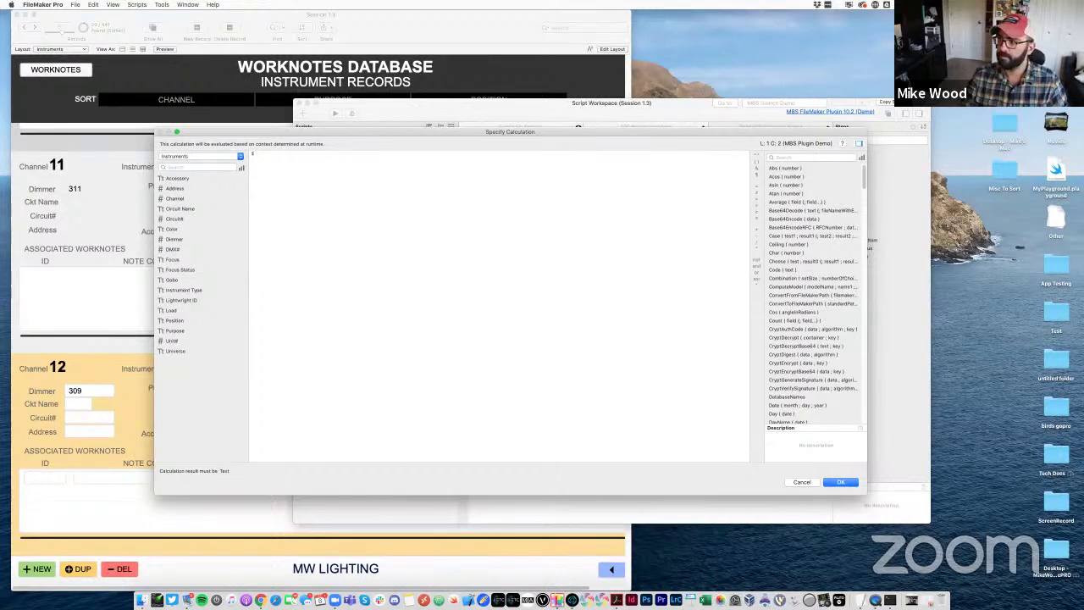
{"action": "type", "text": "file"}
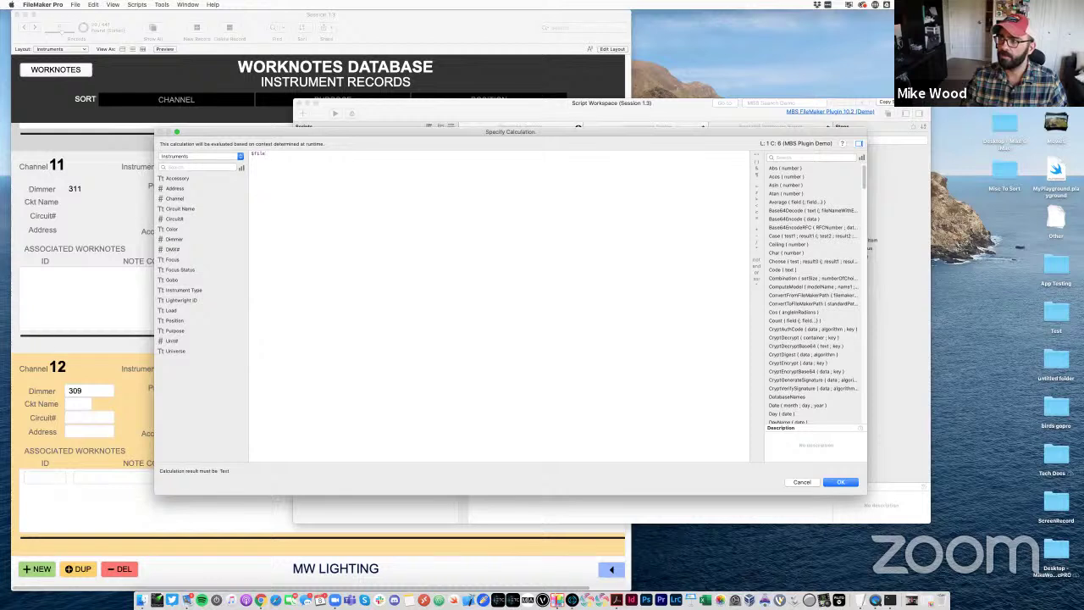
{"action": "type", "text": "desk"}
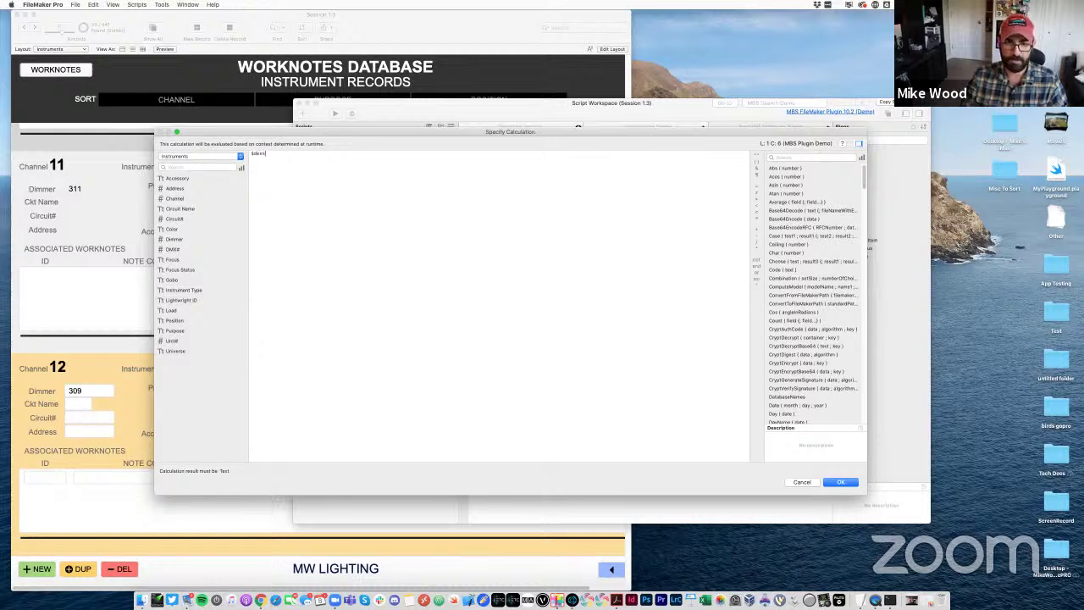
{"action": "type", "text": "topPath"}
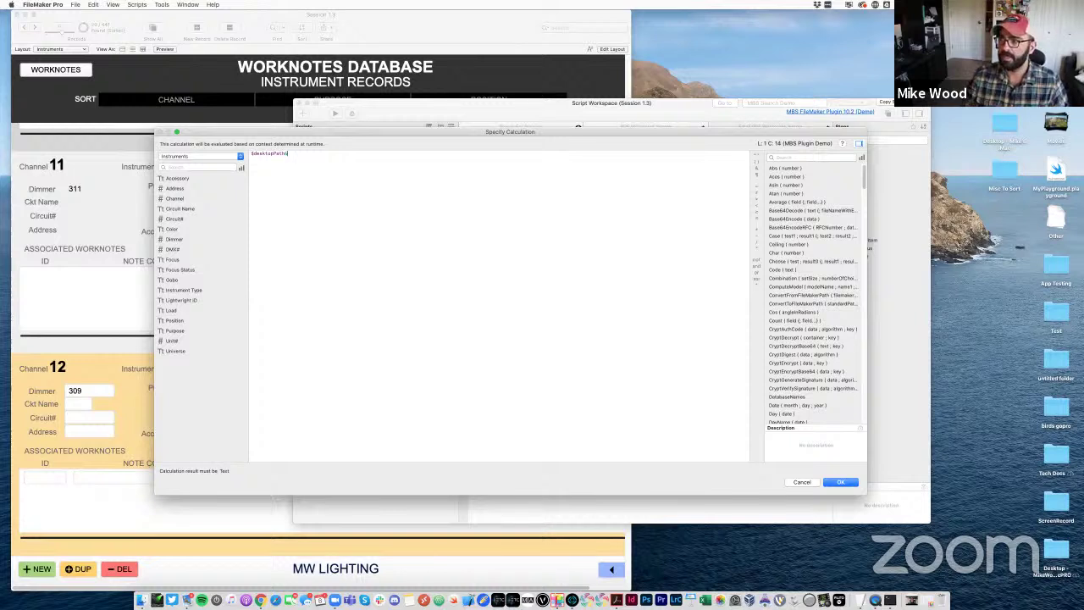
{"action": "type", "text": "&$fileName"}
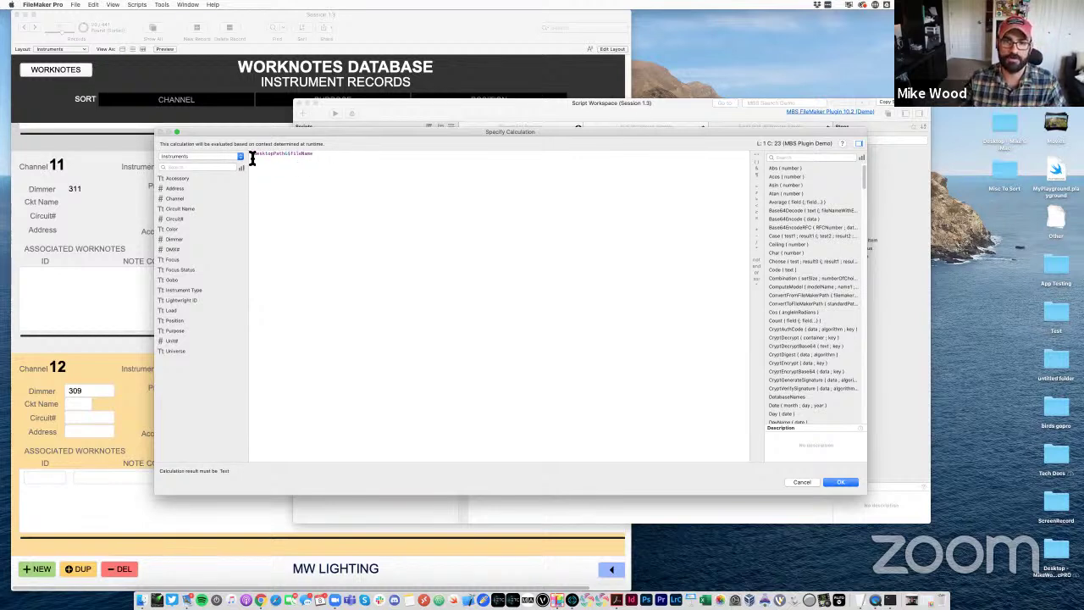
{"action": "left_click", "coordinate": [841, 482]}
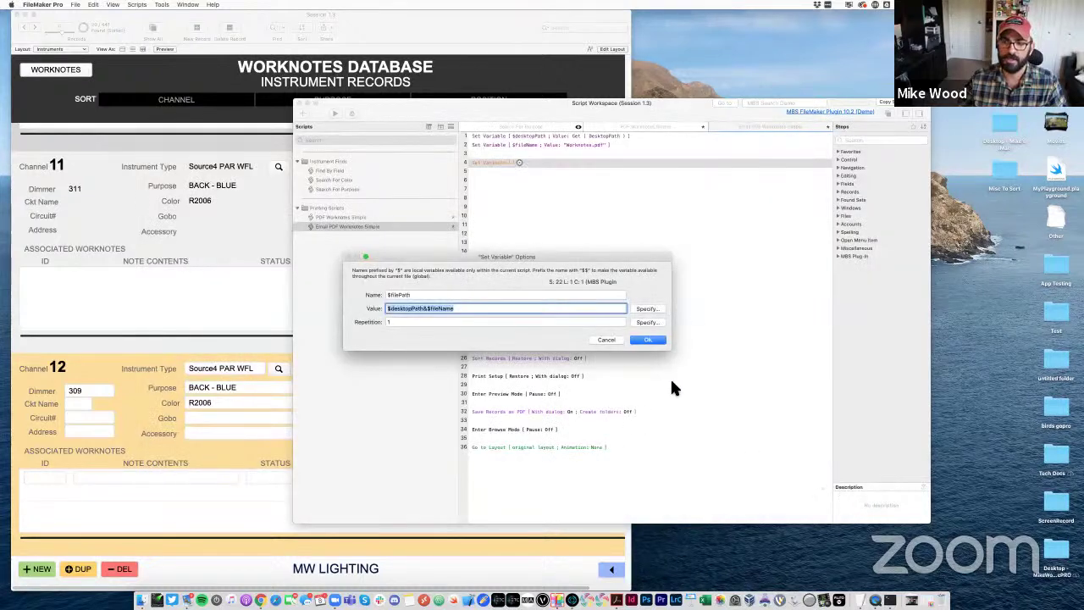
{"action": "left_click", "coordinate": [648, 341]}
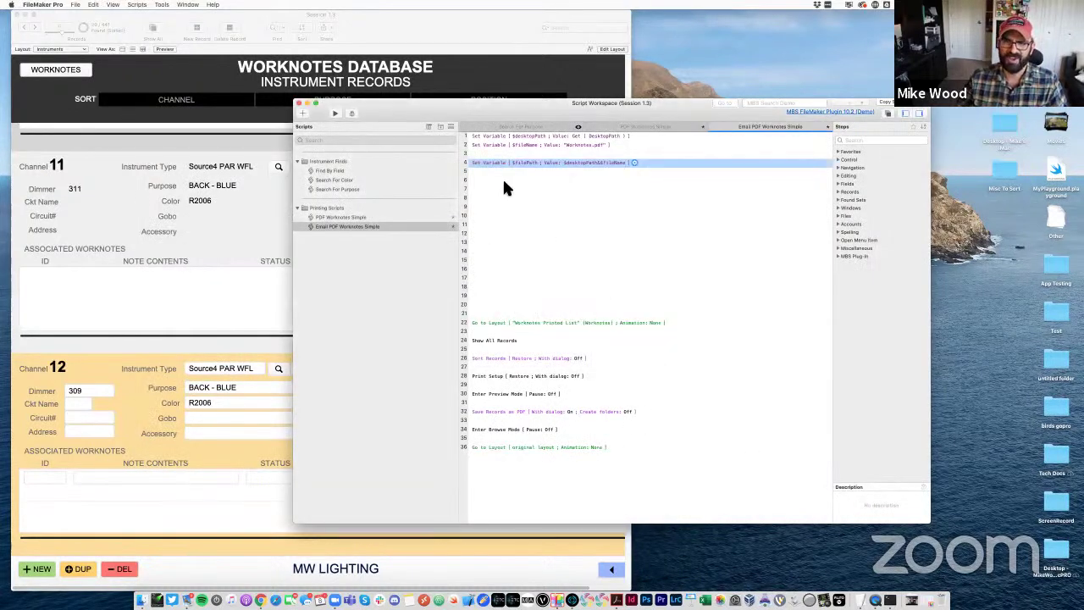
{"action": "left_click", "coordinate": [552, 177]}
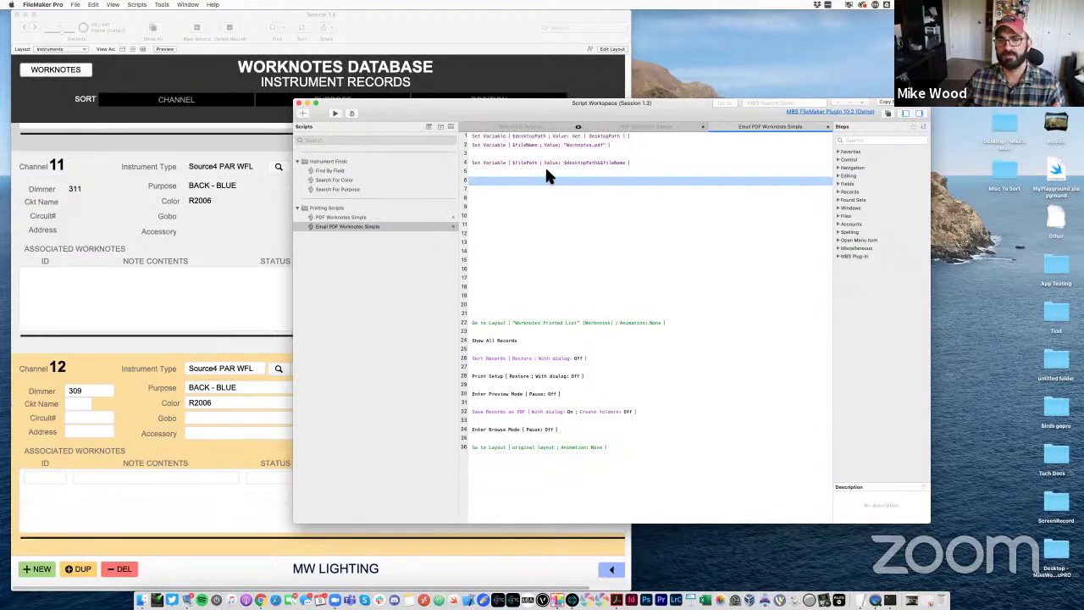
{"action": "left_click", "coordinate": [577, 135]}
{"action": "left_click", "coordinate": [571, 145]}
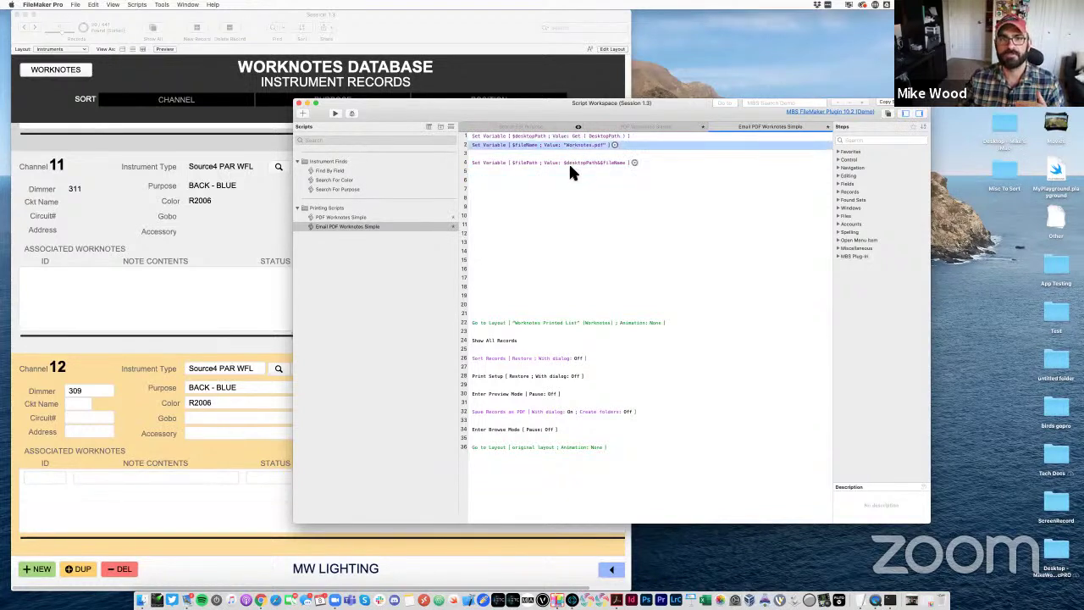
{"action": "left_click", "coordinate": [487, 166]}
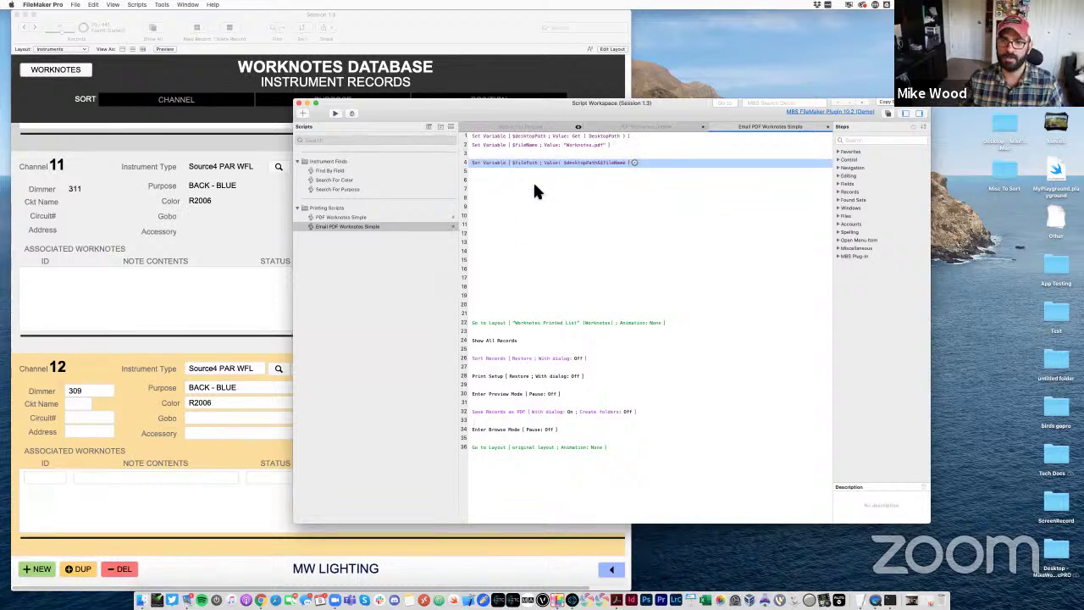
Move Go to Layout, Show All Records, Sort Records, Print Setup and Enter Preview Mode to lines 6–10, and Save Records as PDF to line 12
{"action": "left_click", "coordinate": [489, 326]}
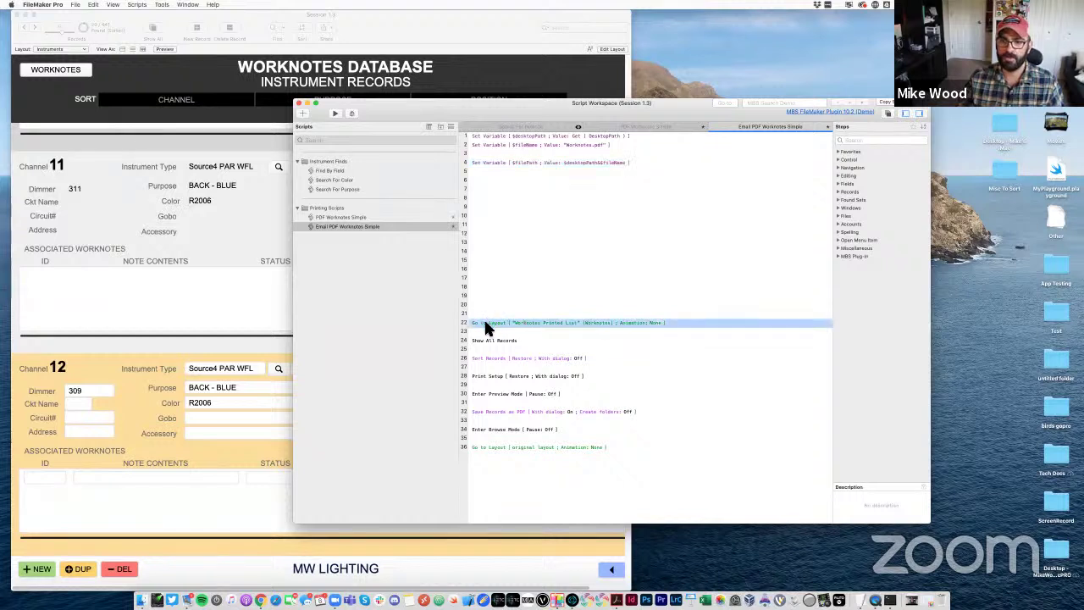
{"action": "left_click_drag", "start_coordinate": [484, 322], "coordinate": [499, 181]}
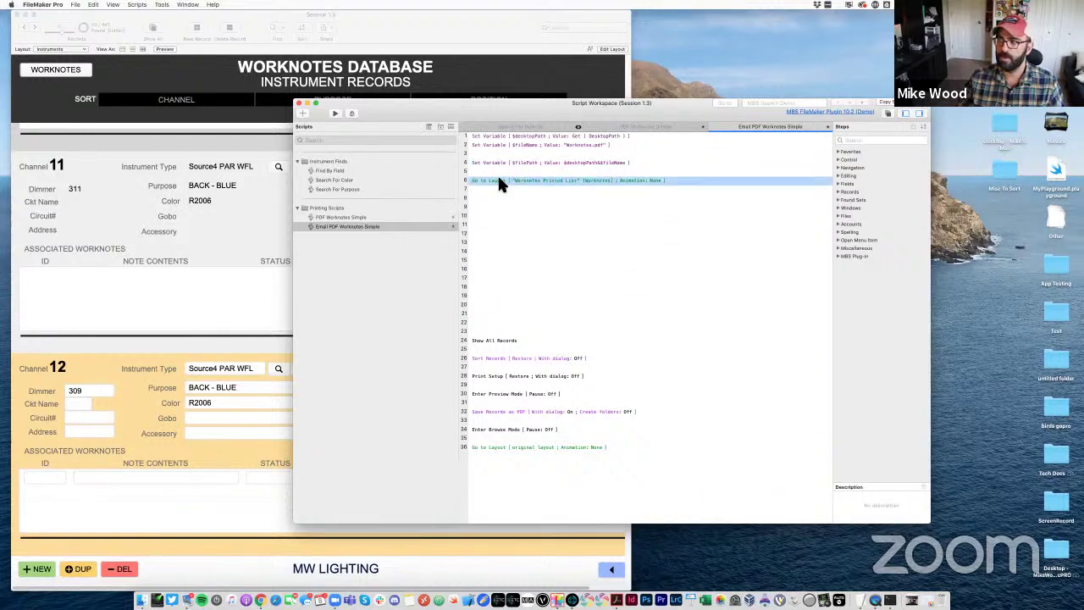
{"action": "left_click_drag", "start_coordinate": [499, 338], "coordinate": [507, 182]}
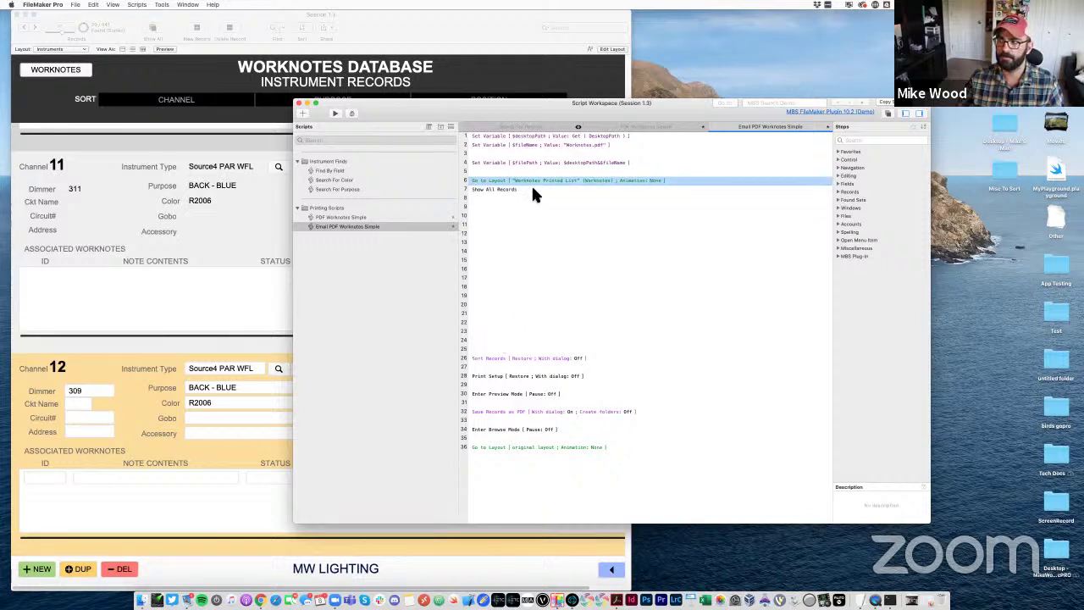
{"action": "left_click_drag", "start_coordinate": [495, 356], "coordinate": [499, 190]}
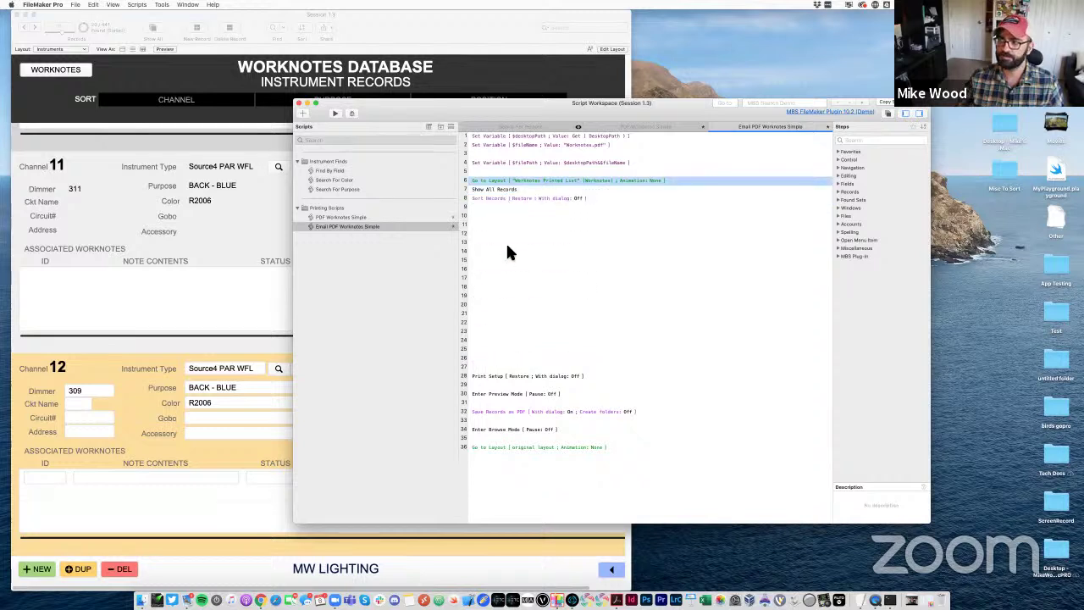
{"action": "left_click_drag", "start_coordinate": [487, 373], "coordinate": [494, 197]}
{"action": "left_click_drag", "start_coordinate": [479, 394], "coordinate": [481, 219]}
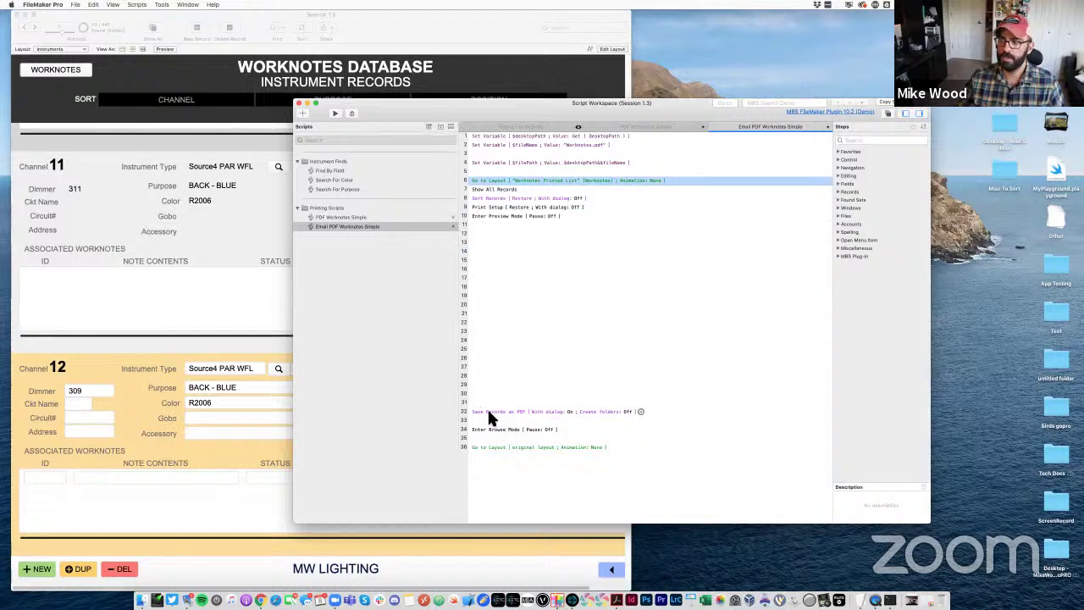
{"action": "left_click_drag", "start_coordinate": [488, 413], "coordinate": [489, 235]}
{"action": "left_click", "coordinate": [502, 251]}
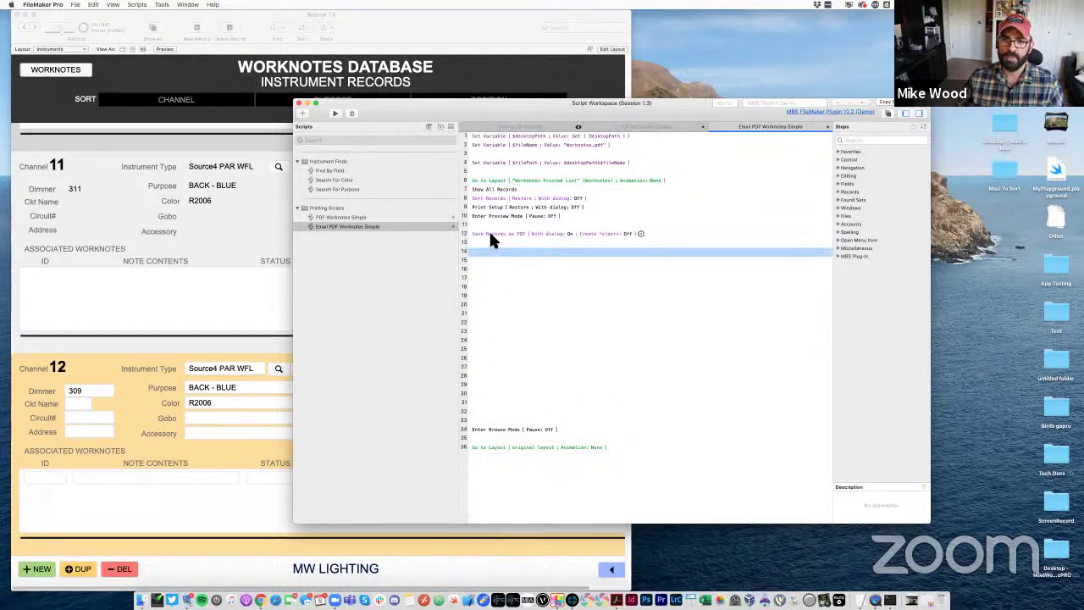
{"action": "left_click", "coordinate": [490, 233]}
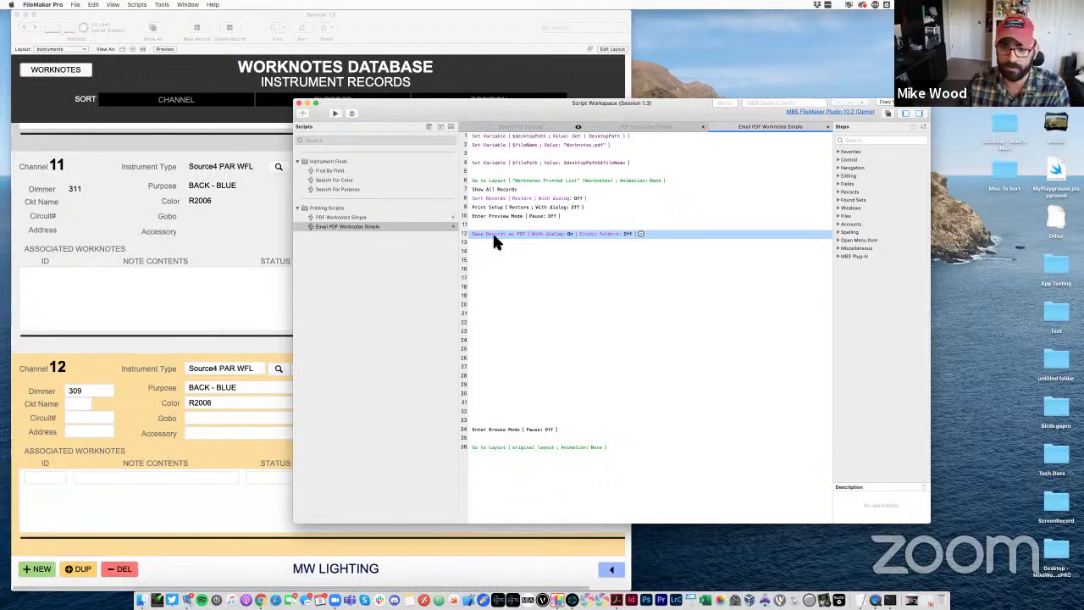
{"action": "double_click", "coordinate": [494, 237]}
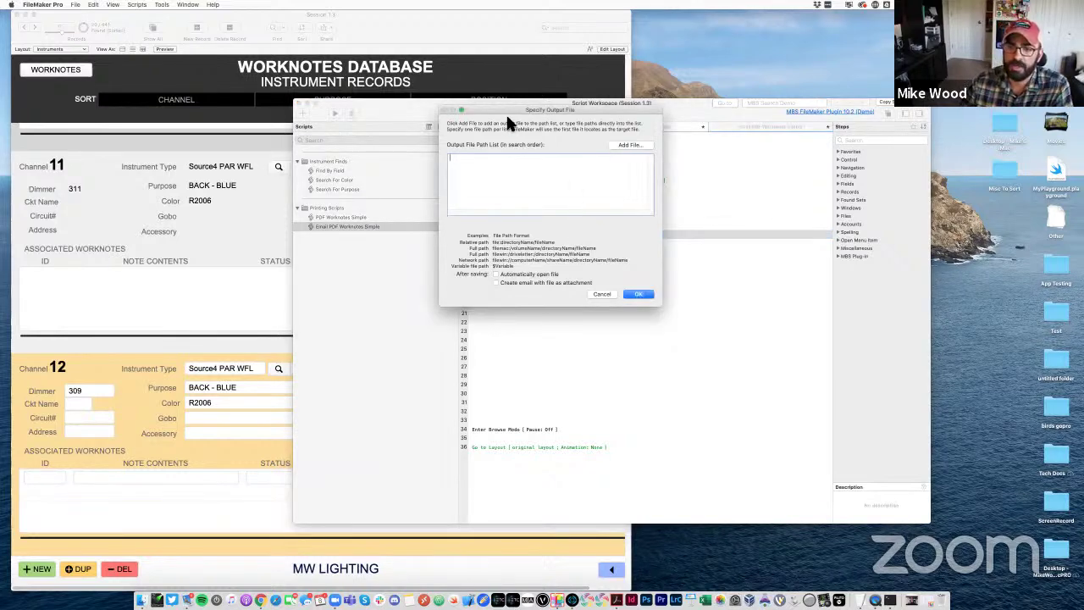
{"action": "left_click_drag", "start_coordinate": [506, 113], "coordinate": [629, 304]}
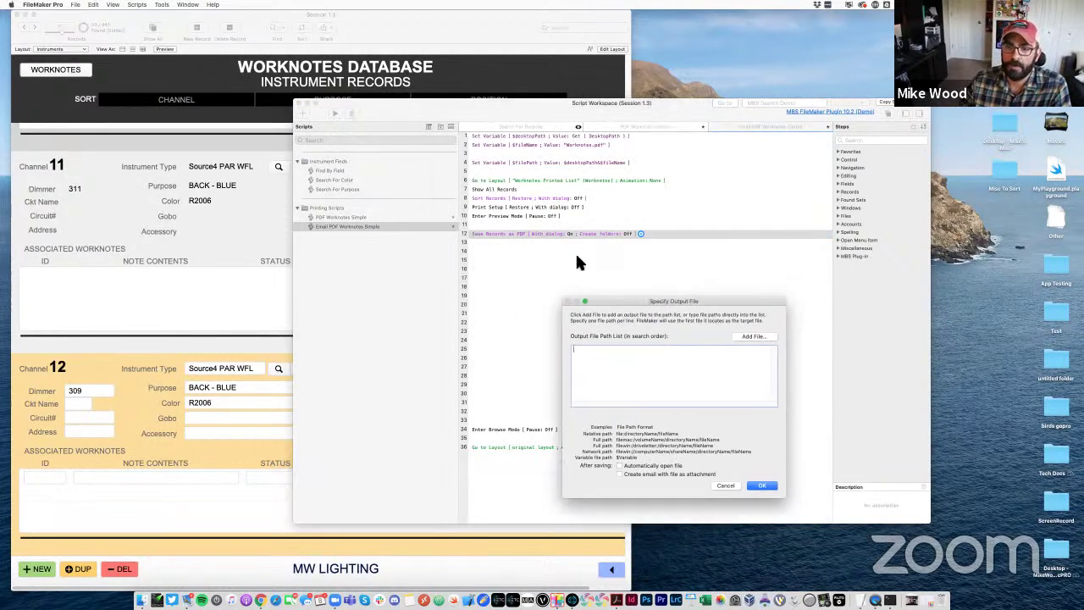
{"action": "left_click", "coordinate": [726, 485]}
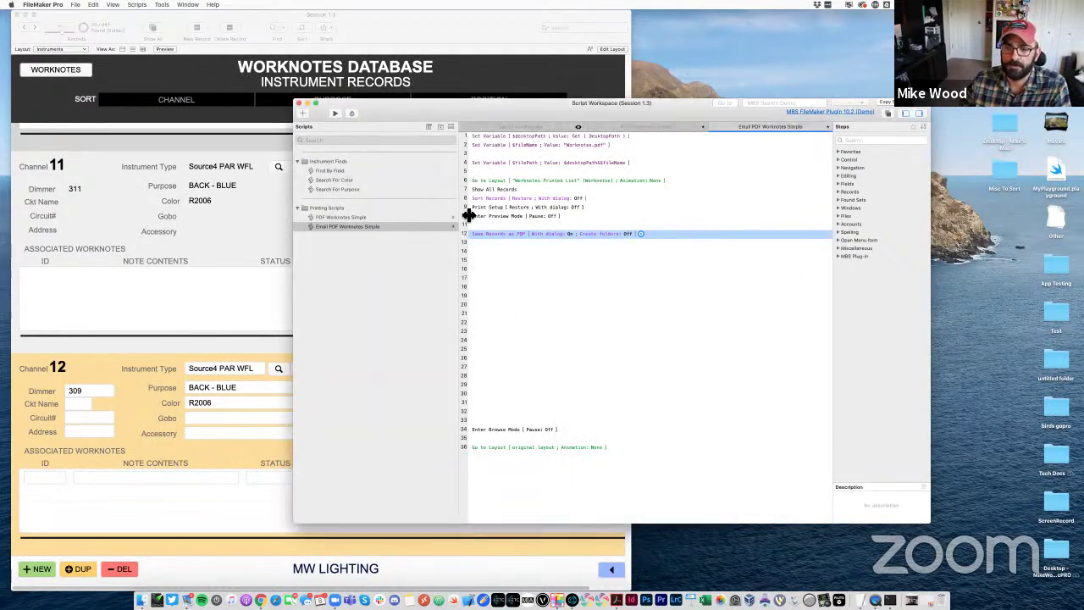
{"action": "double_click", "coordinate": [509, 238]}
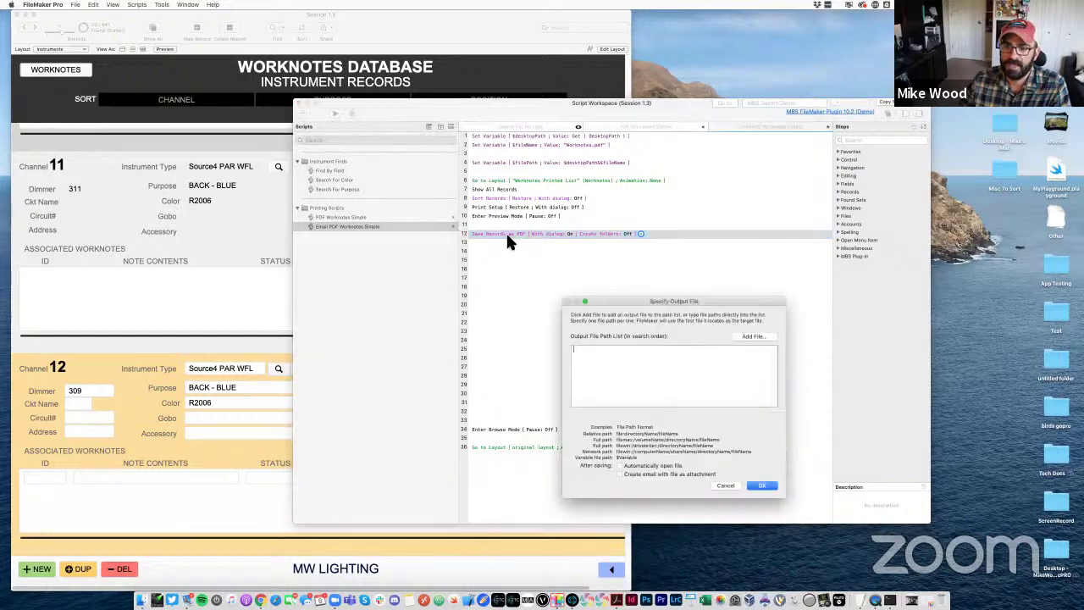
{"action": "left_click", "coordinate": [663, 475]}
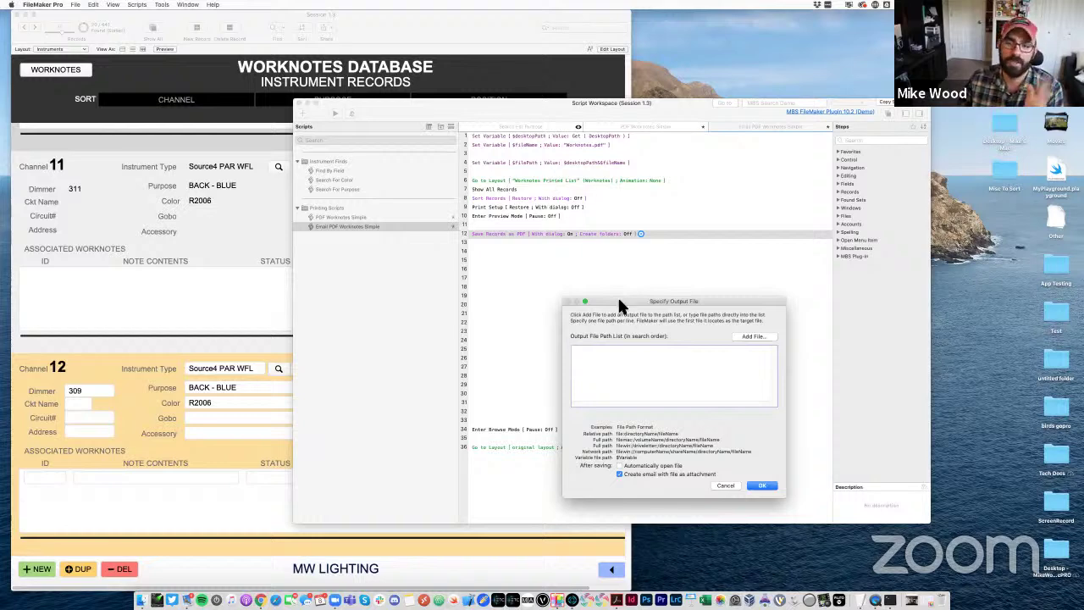
{"action": "left_click", "coordinate": [726, 485]}
{"action": "key", "text": "Down"}
{"action": "key", "text": "Down"}
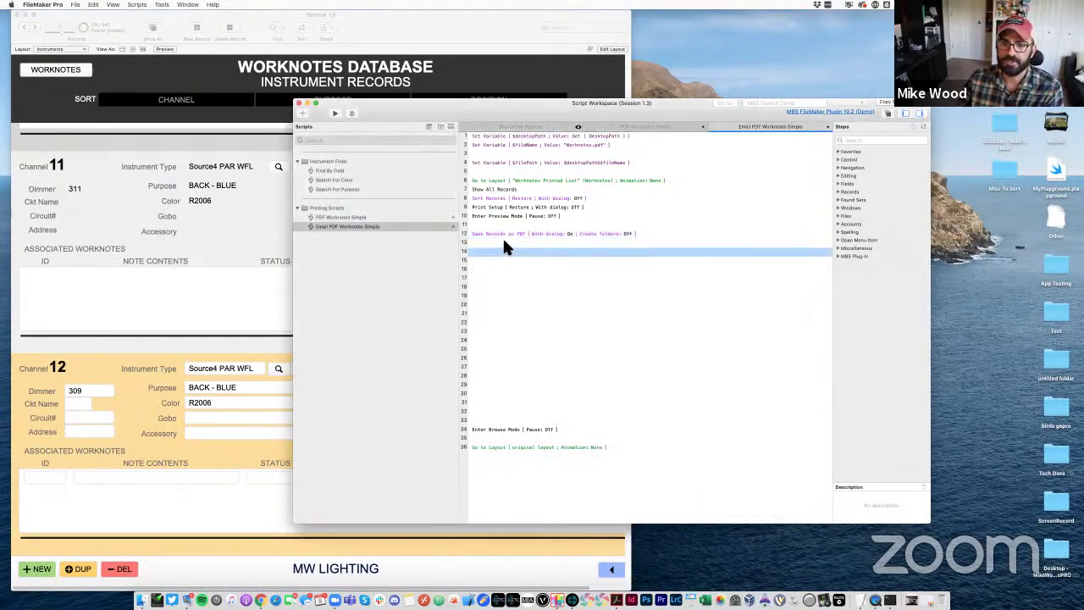
Specify $filePath as the output file of the Save Records as PDF step
{"action": "left_click", "coordinate": [500, 234]}
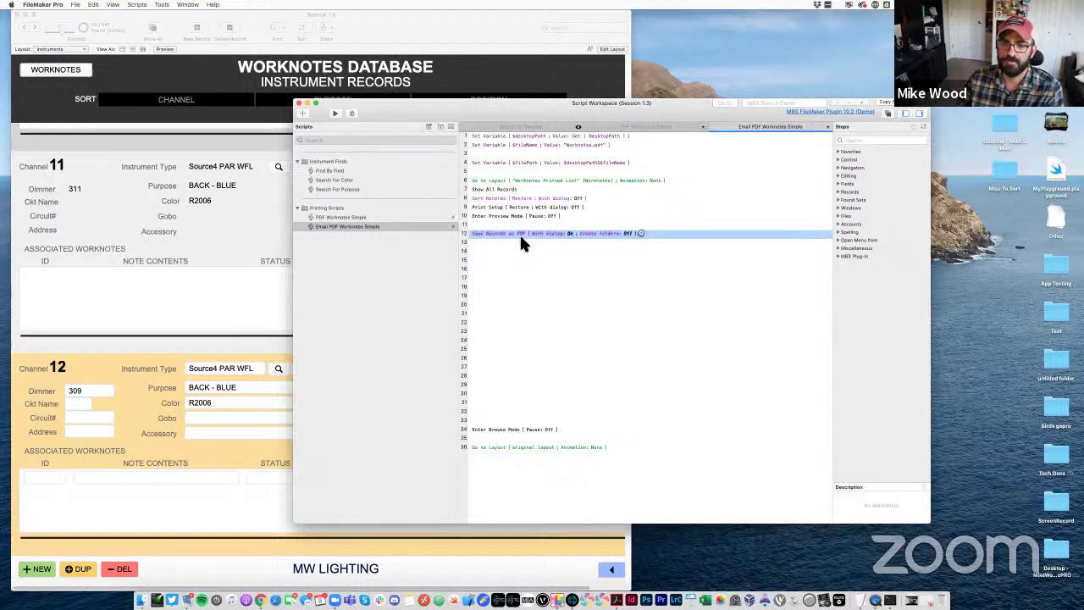
{"action": "left_click", "coordinate": [641, 235]}
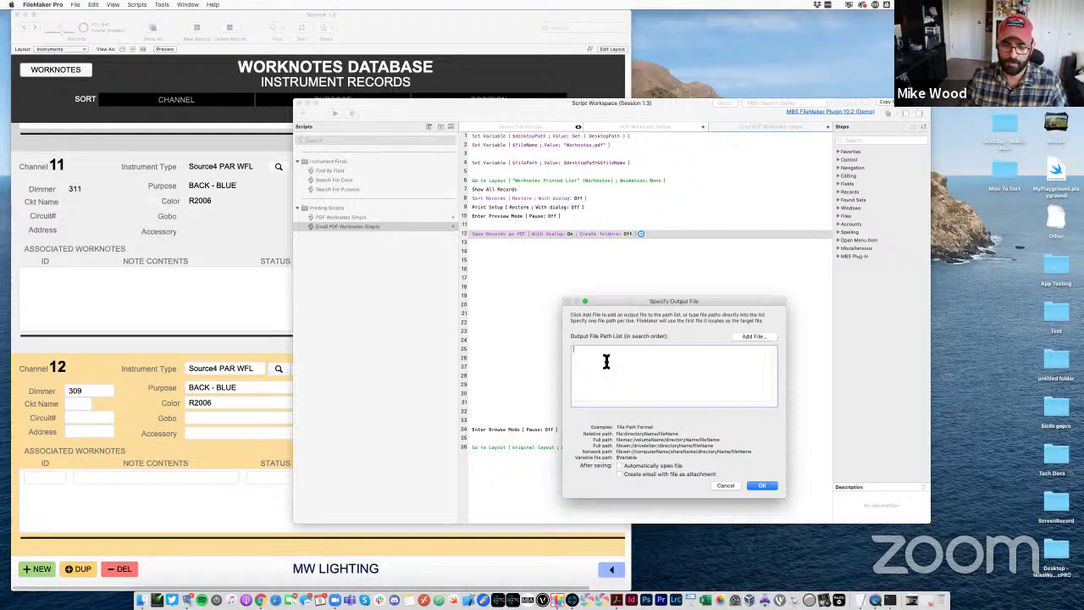
{"action": "type", "text": "$f"}
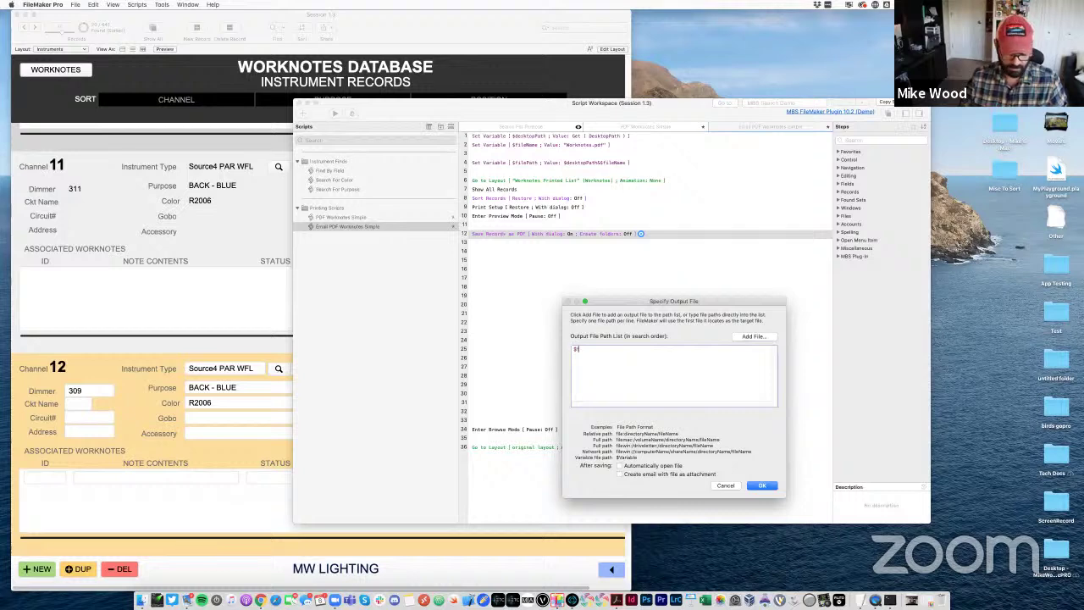
{"action": "type", "text": "ilePath"}
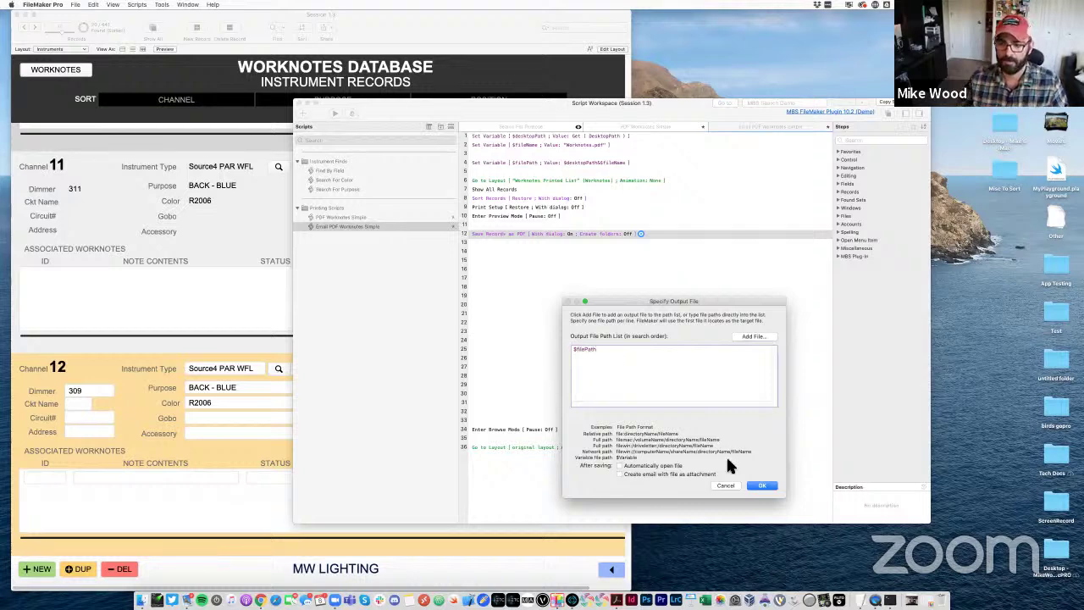
{"action": "left_click", "coordinate": [762, 485]}
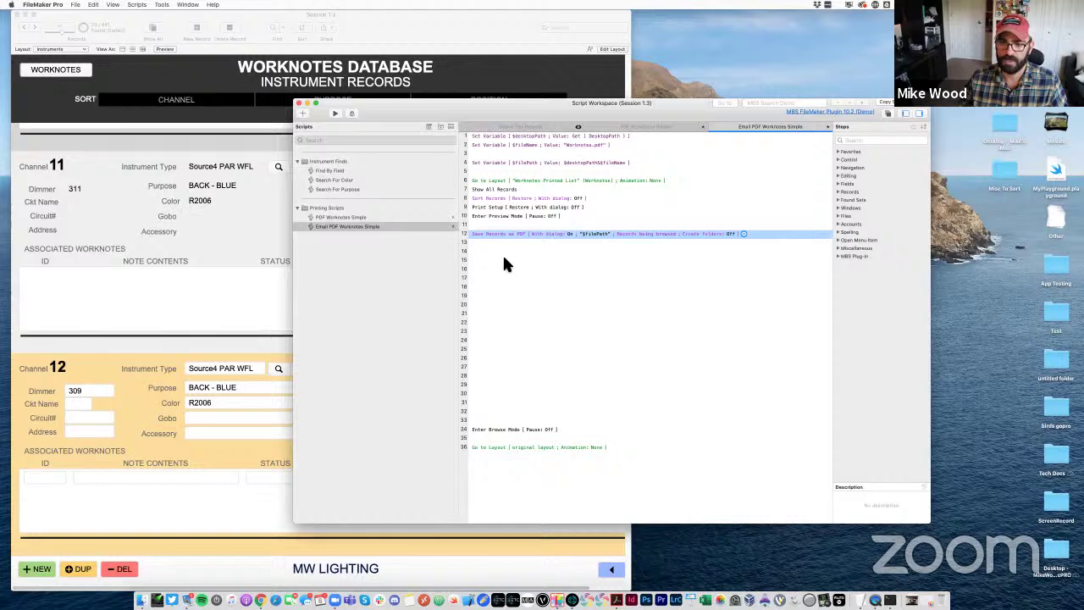
Add a Send Mail step on line 14 of the email script
{"action": "left_click", "coordinate": [495, 252]}
{"action": "type", "text": "send mail"}
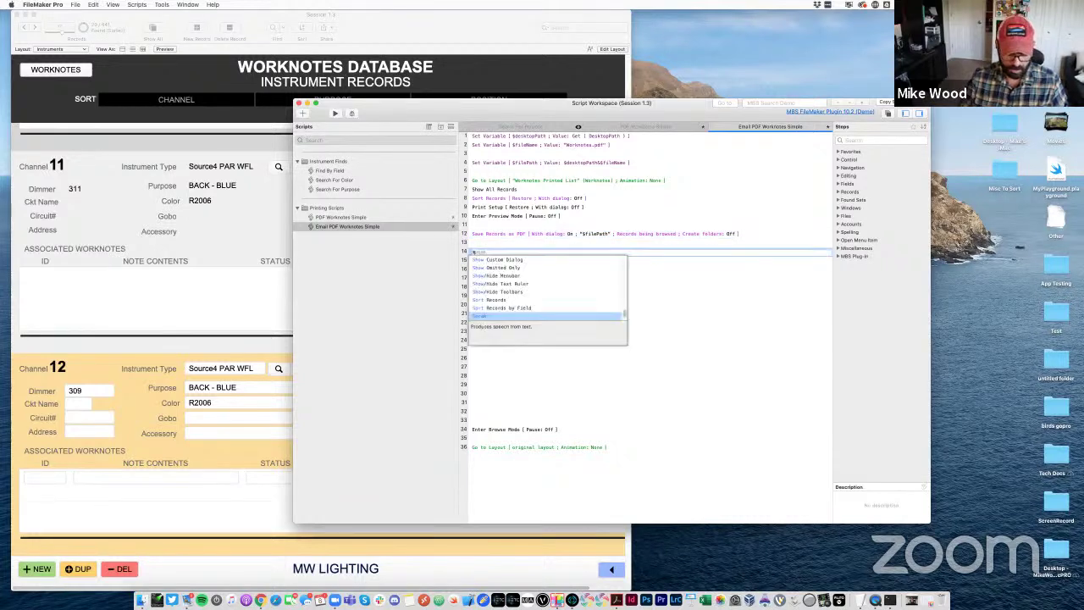
{"action": "key", "text": "Return"}
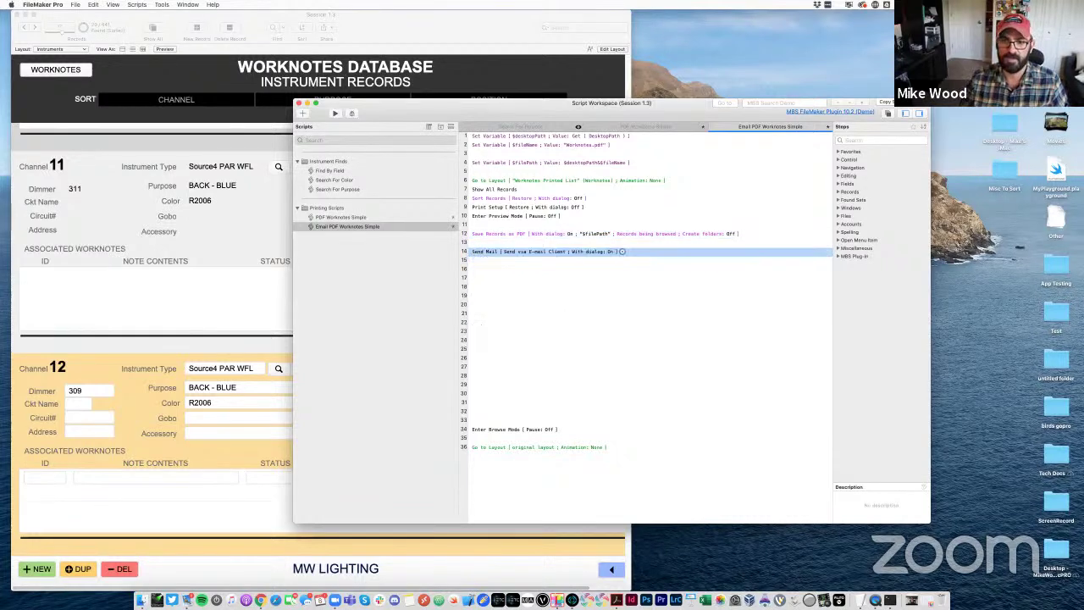
Set the Send Mail step's subject to "Worknotes" and its message to "Attached are today's worknotes!"
{"action": "left_click", "coordinate": [623, 252]}
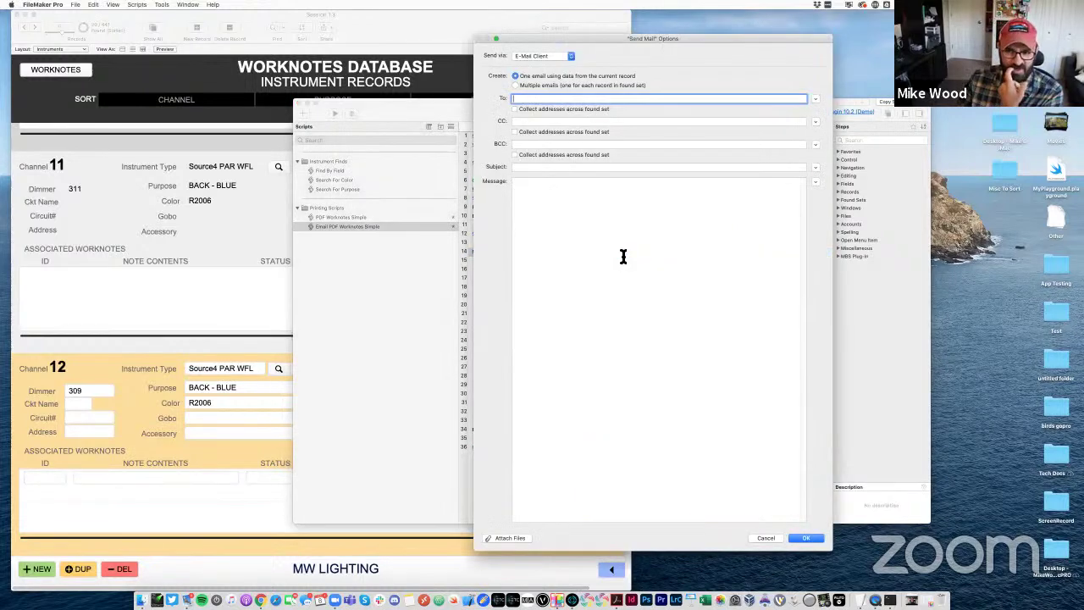
{"action": "left_click_drag", "start_coordinate": [661, 39], "coordinate": [872, 150]}
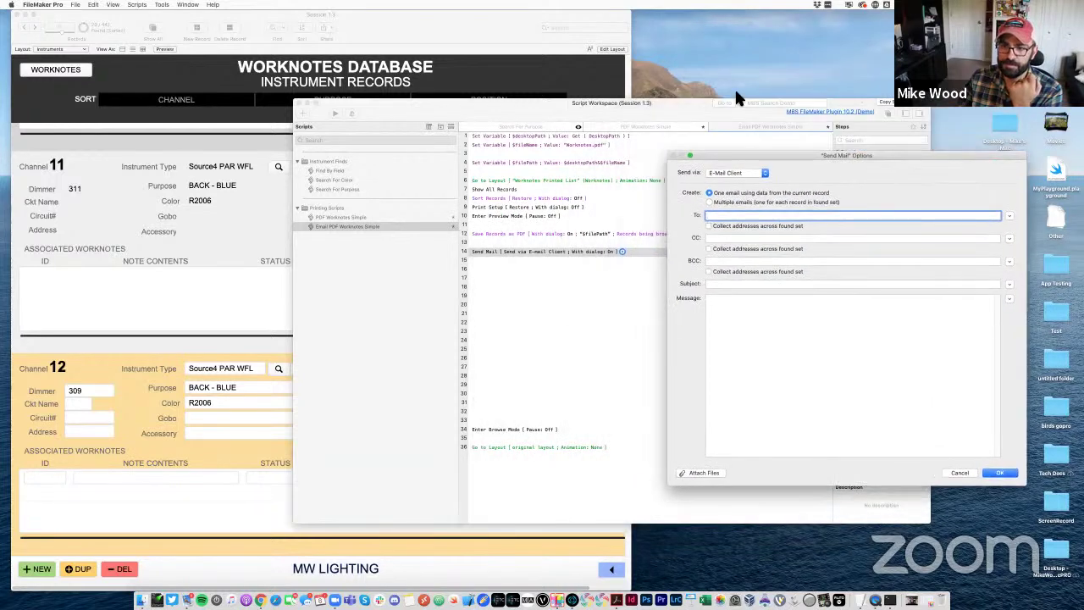
{"action": "left_click_drag", "start_coordinate": [735, 102], "coordinate": [607, 69]}
{"action": "left_click_drag", "start_coordinate": [784, 174], "coordinate": [782, 183]}
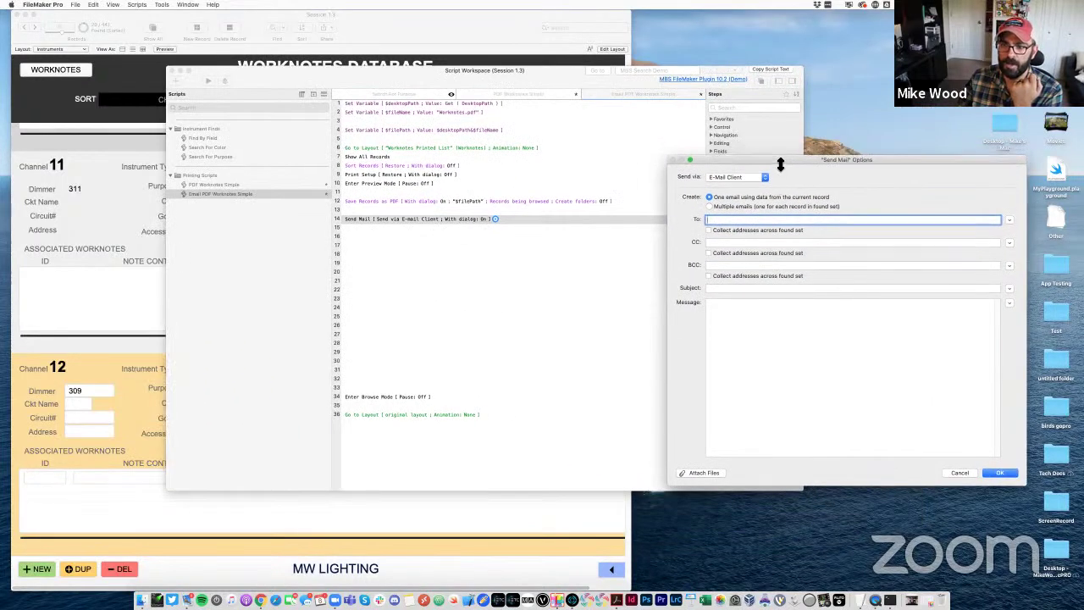
{"action": "left_click", "coordinate": [722, 293]}
{"action": "type", "text": "W"}
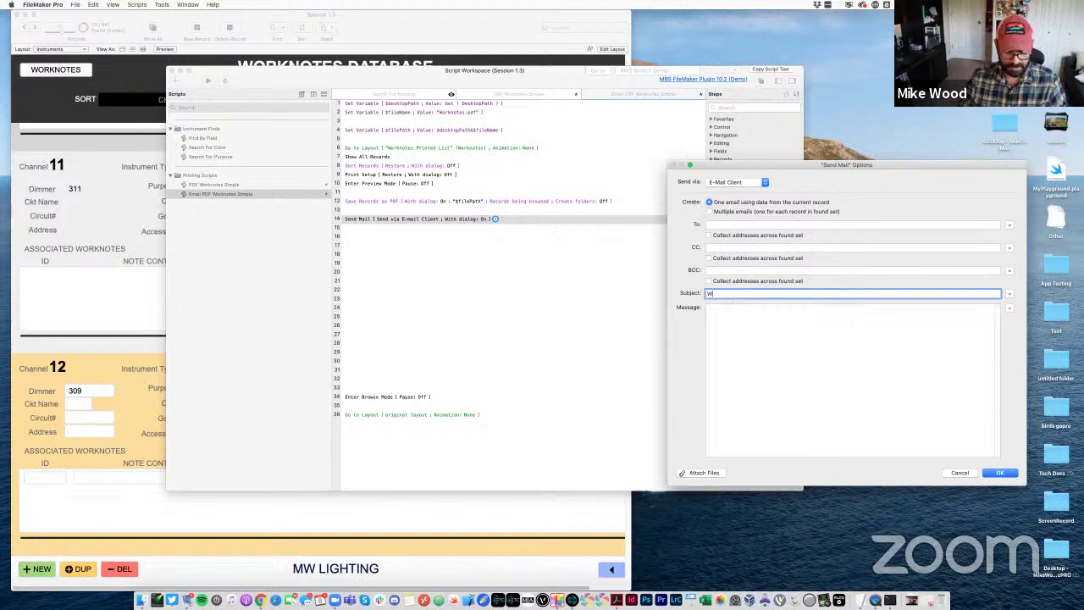
{"action": "type", "text": "orknotes"}
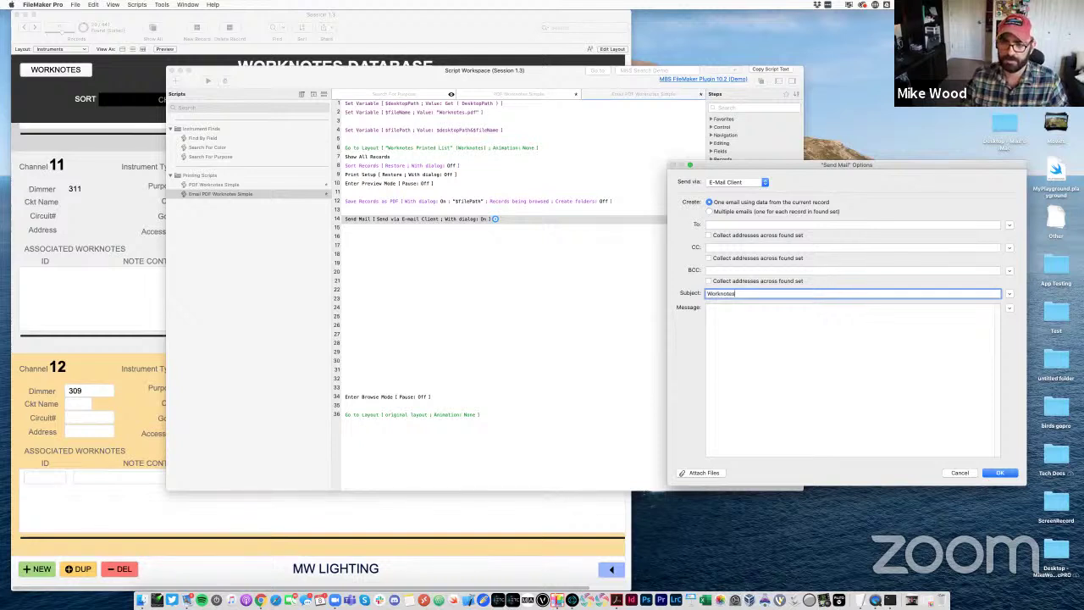
{"action": "key", "text": "Tab"}
{"action": "type", "text": "Attached a"}
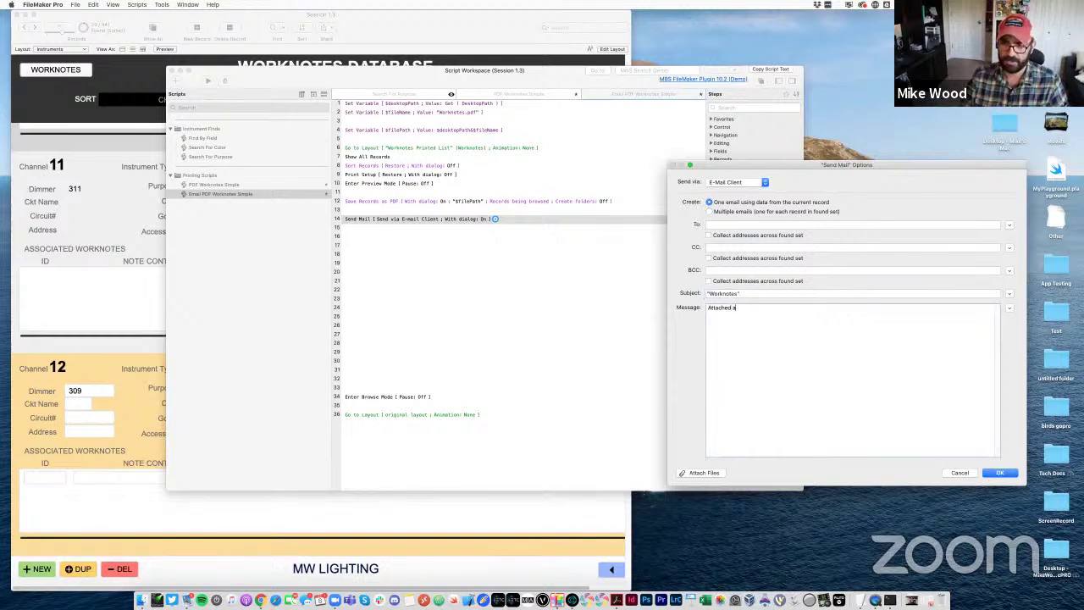
{"action": "type", "text": "re today's worknotes"}
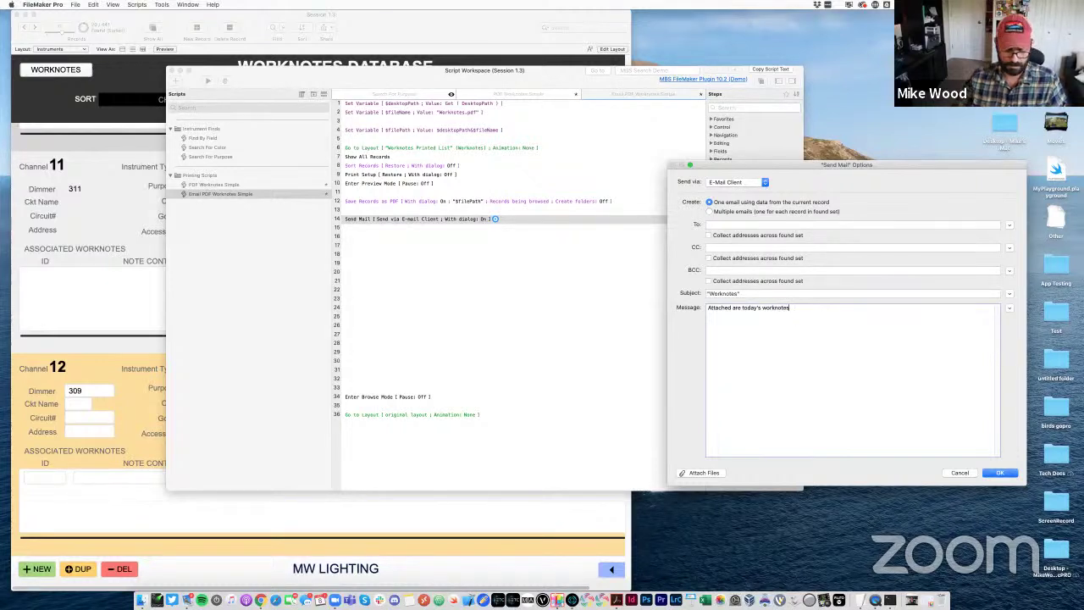
{"action": "type", "text": "."}
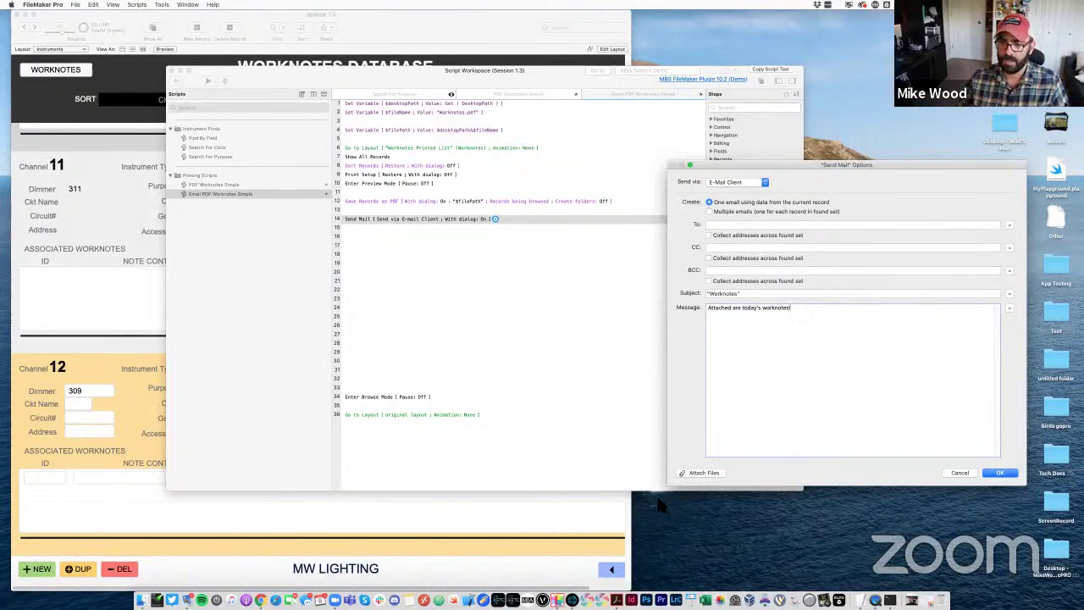
Attach $filePath to the Send Mail step, leave the recipient fields empty and apply the mail options
{"action": "left_click", "coordinate": [701, 471]}
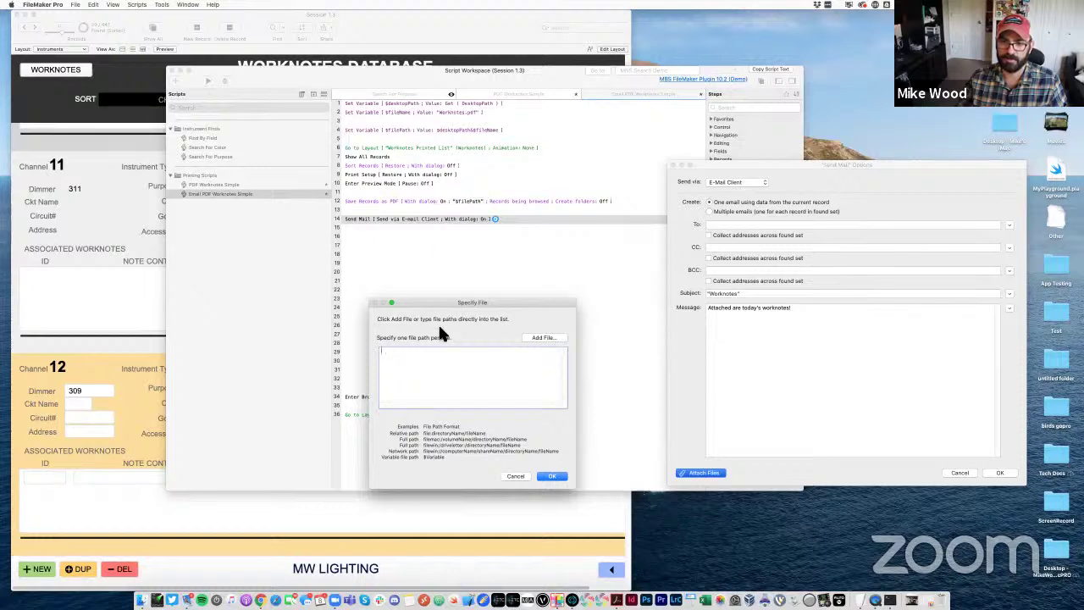
{"action": "type", "text": "$fil"}
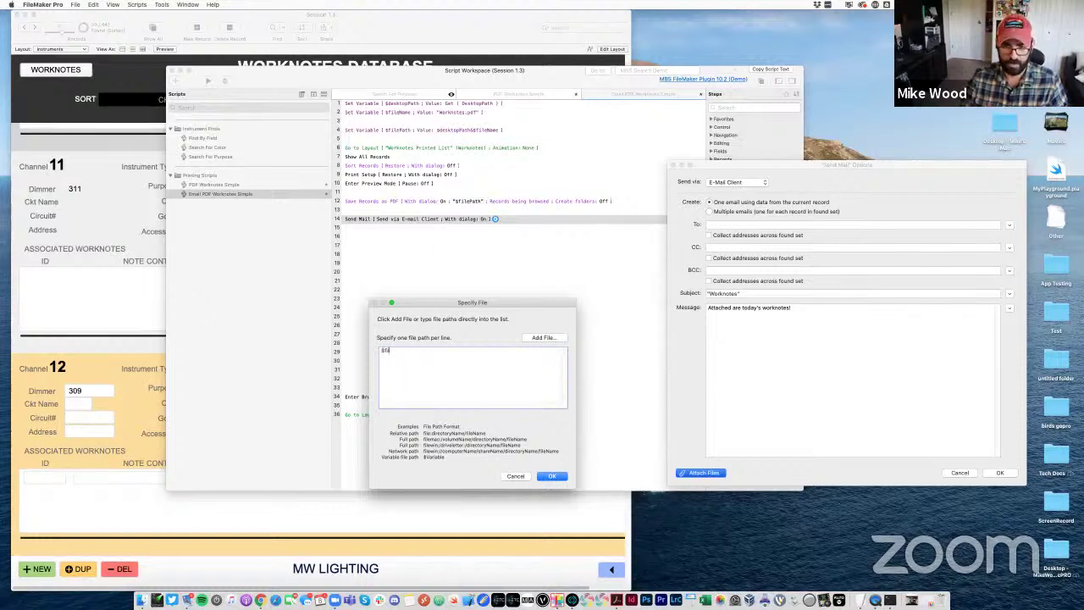
{"action": "type", "text": "ePath"}
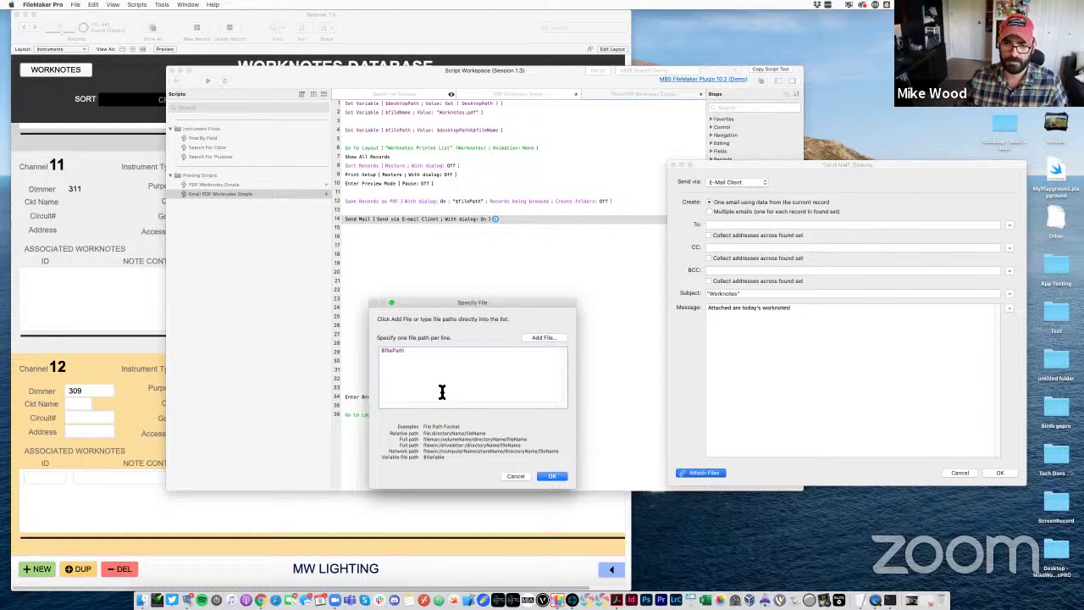
{"action": "left_click", "coordinate": [549, 476]}
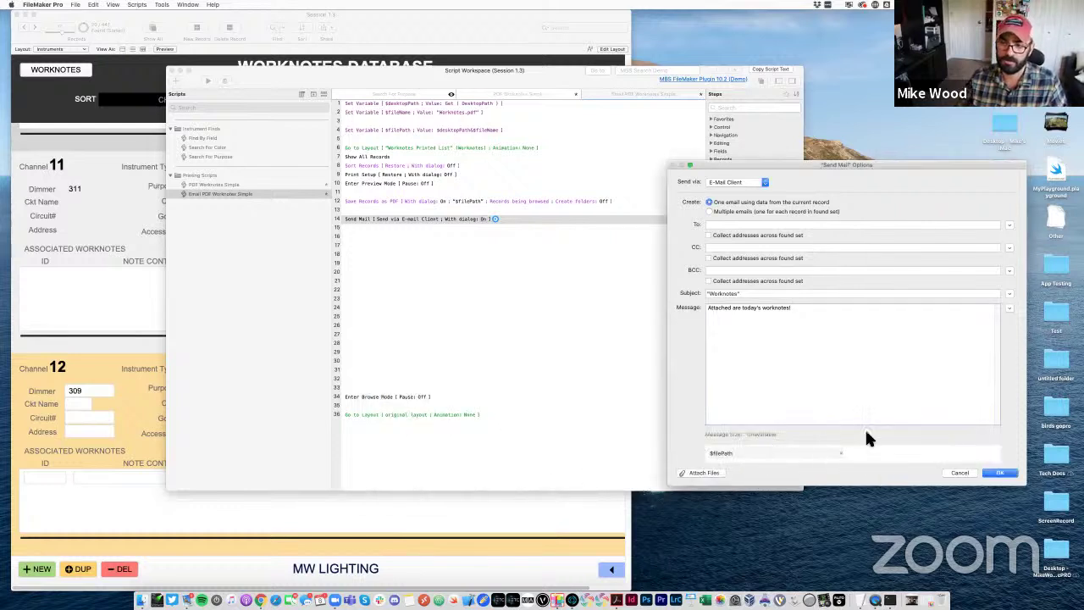
{"action": "left_click", "coordinate": [720, 224]}
{"action": "left_click", "coordinate": [720, 249]}
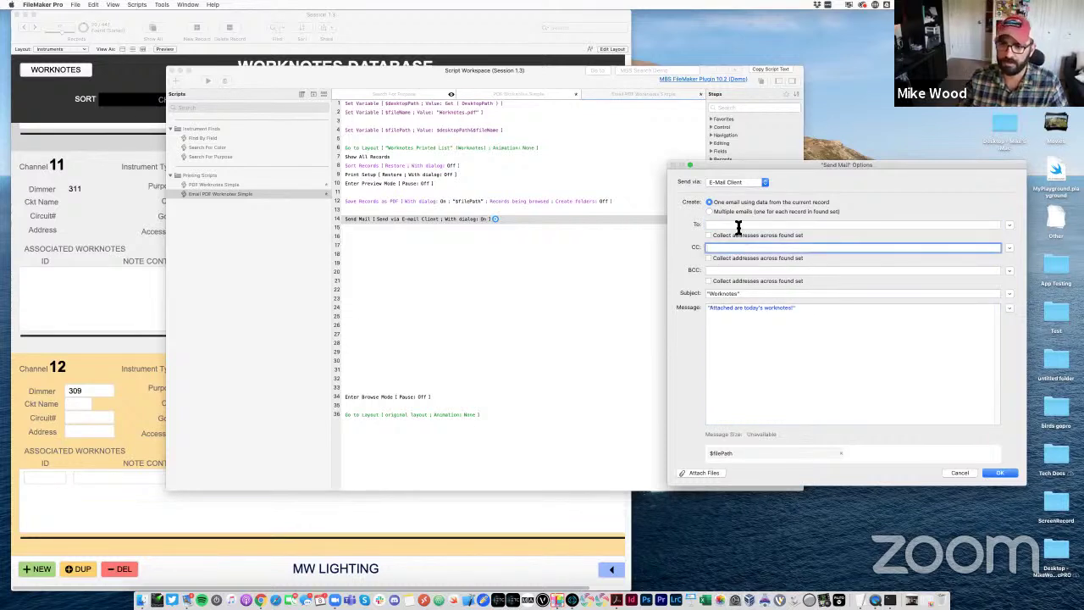
{"action": "left_click", "coordinate": [738, 226]}
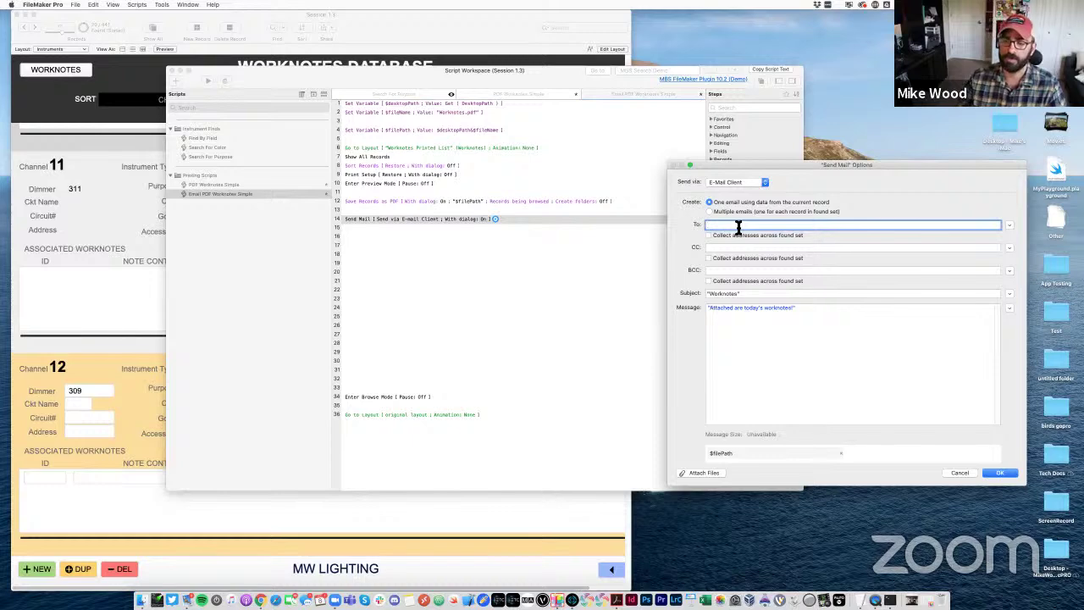
{"action": "left_click", "coordinate": [1002, 474]}
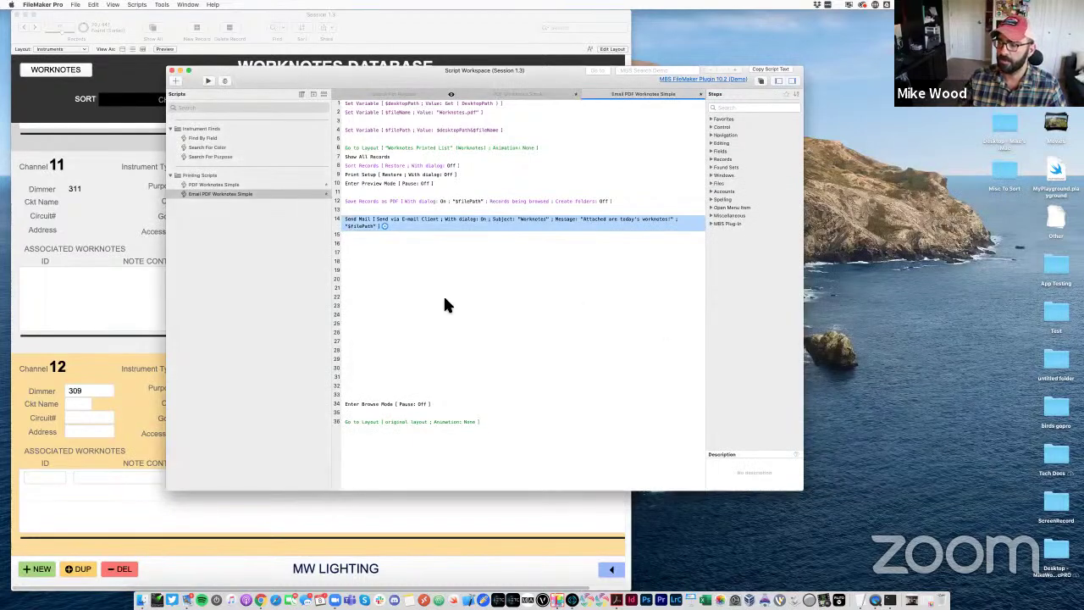
Move the Enter Browse Mode and Go to Layout (original layout) steps up to lines 16 and 17, below Send Mail
{"action": "left_click_drag", "start_coordinate": [358, 401], "coordinate": [369, 348]}
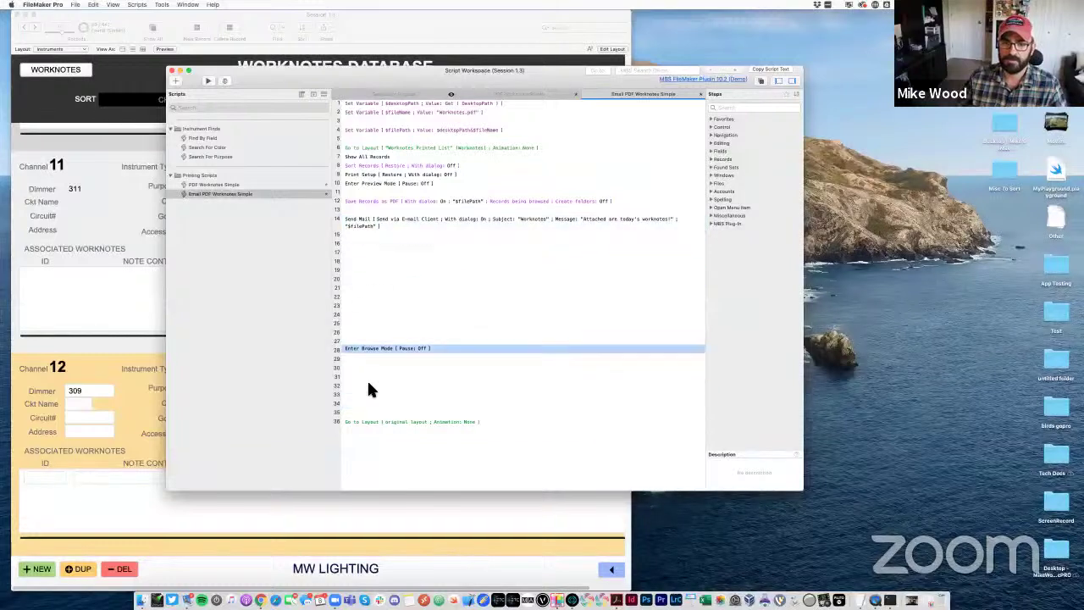
{"action": "left_click_drag", "start_coordinate": [361, 423], "coordinate": [382, 245]}
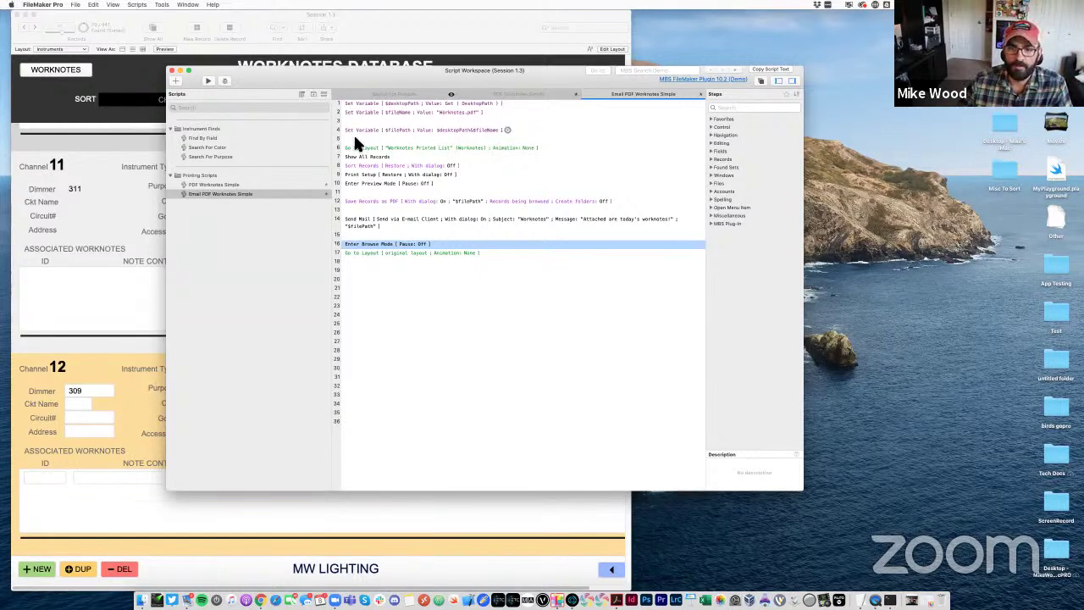
{"action": "left_click", "coordinate": [360, 225]}
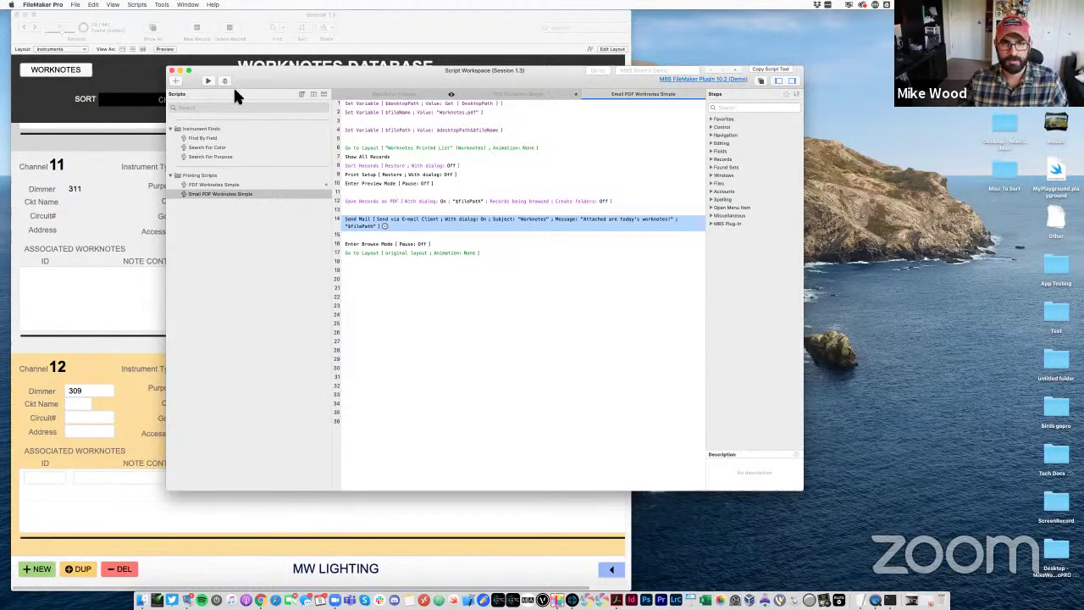
Save and run the email script, accept the PDF save options, and check the draft's subject, message and attachment
{"action": "left_click", "coordinate": [208, 81]}
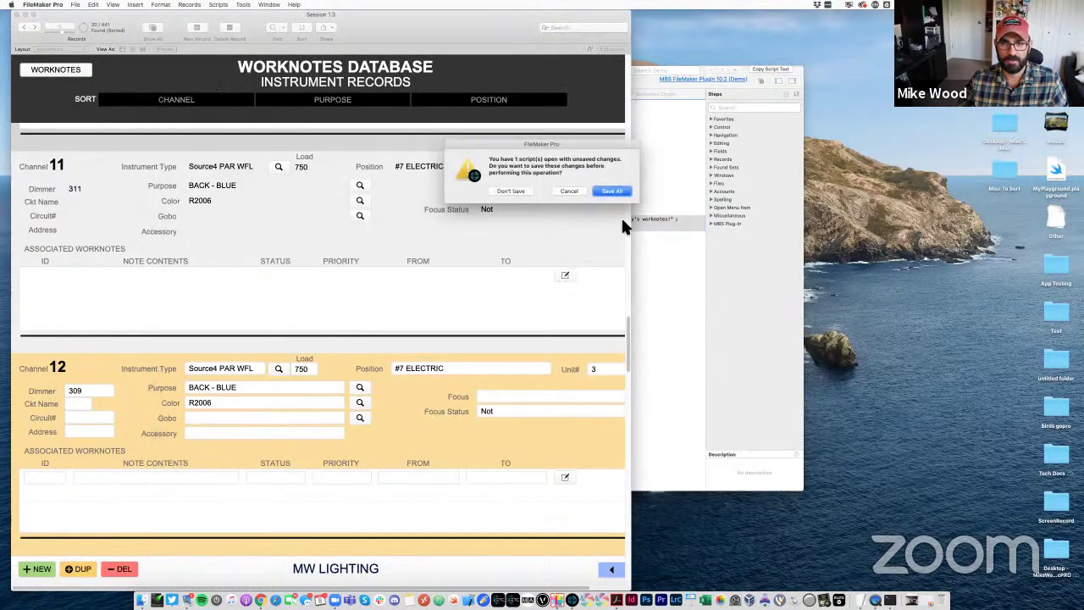
{"action": "left_click", "coordinate": [614, 192]}
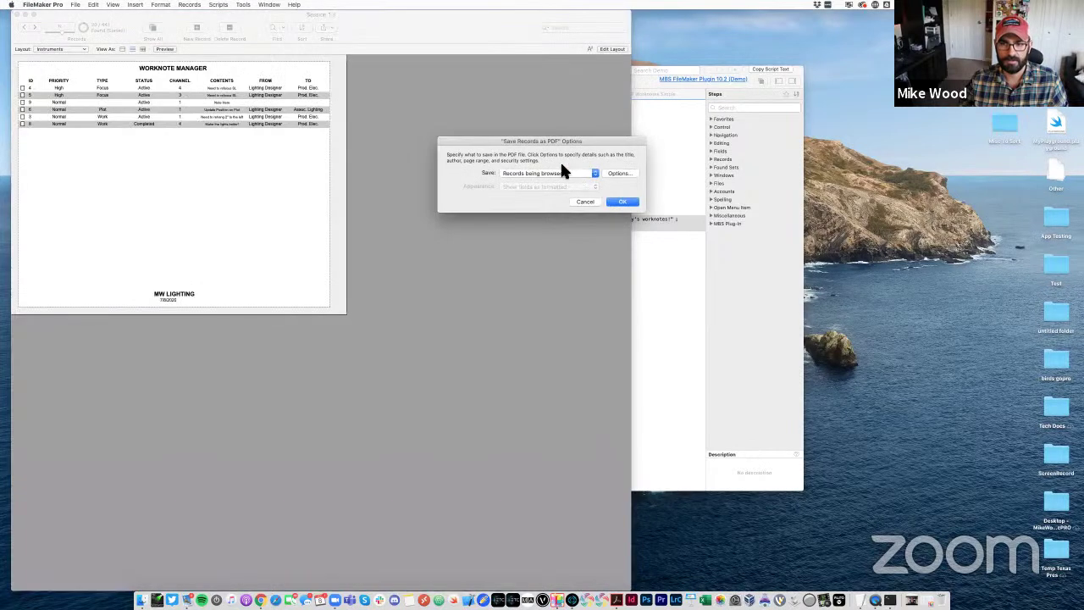
{"action": "left_click", "coordinate": [627, 203]}
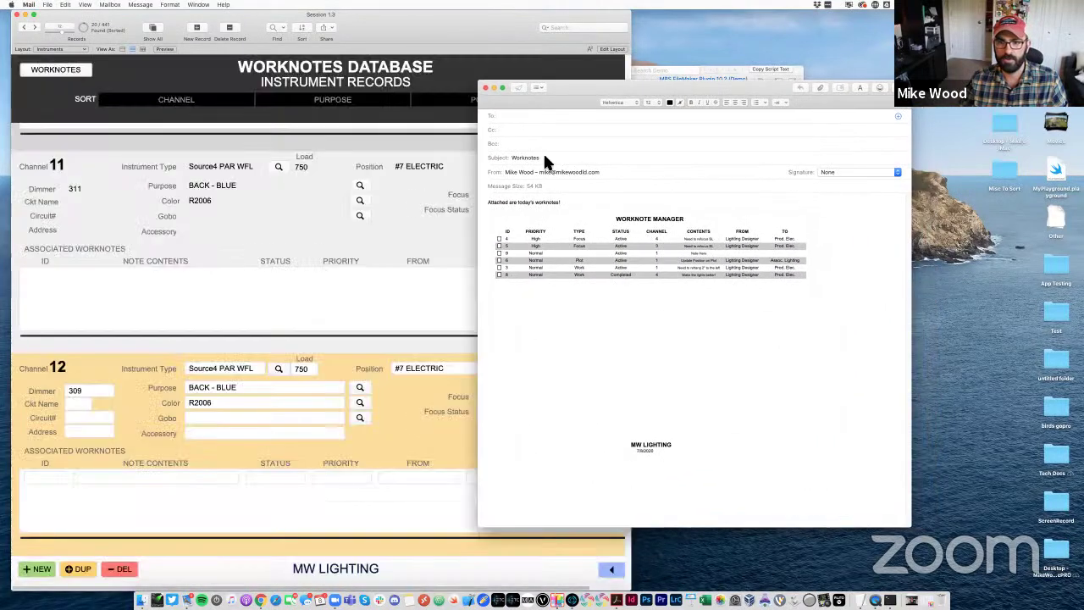
{"action": "left_click", "coordinate": [694, 252]}
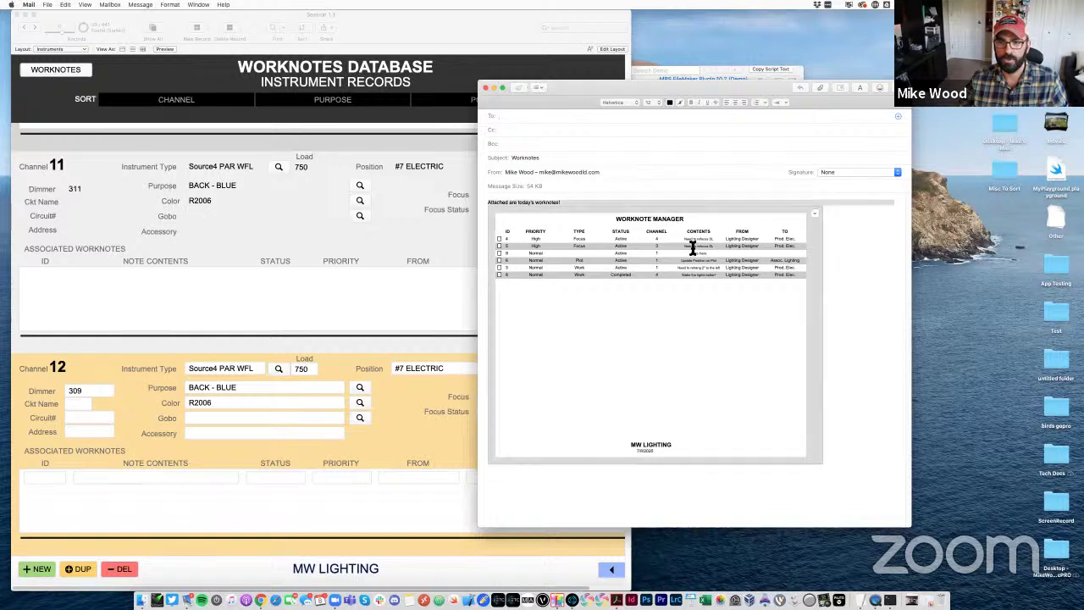
{"action": "left_click", "coordinate": [577, 205]}
{"action": "double_click", "coordinate": [545, 159]}
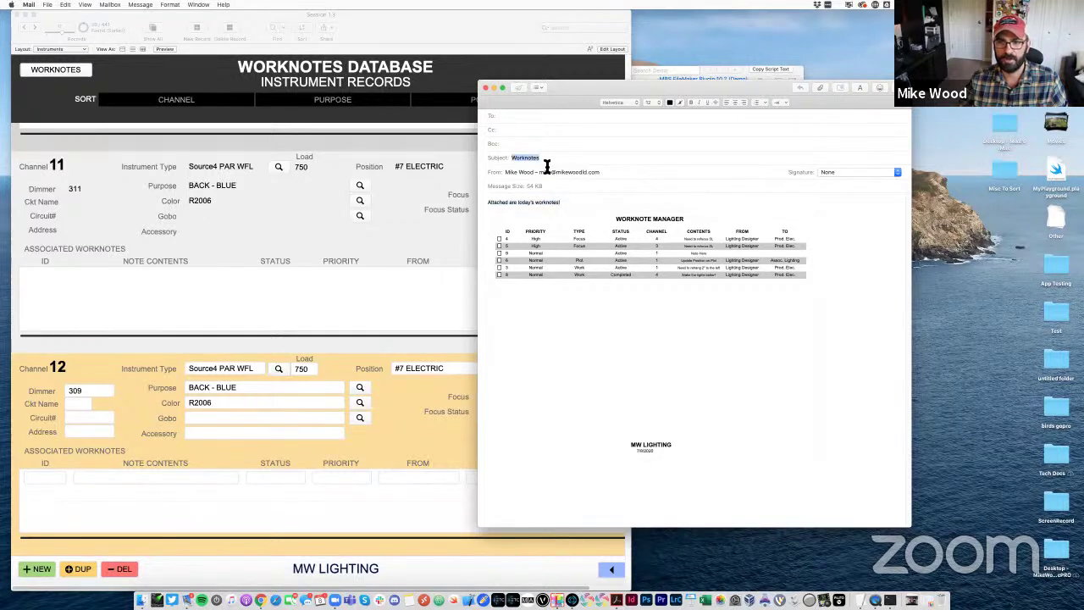
{"action": "left_click", "coordinate": [527, 119]}
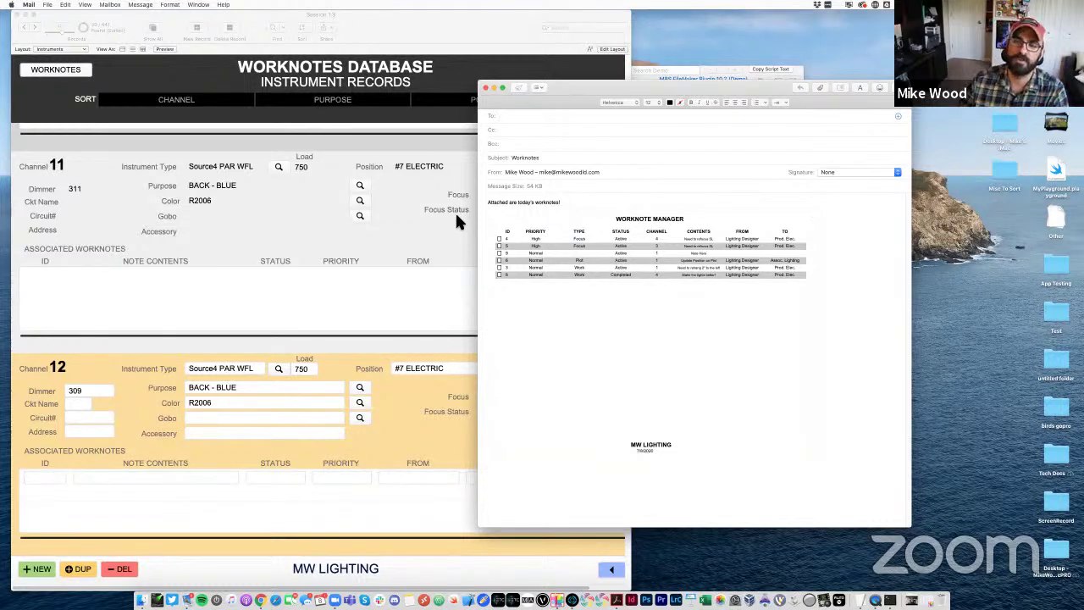
Close the test email draft and set With dialog to Off for the Save Records as PDF step
{"action": "left_click", "coordinate": [485, 88]}
{"action": "left_click", "coordinate": [665, 154]}
{"action": "left_click", "coordinate": [680, 216]}
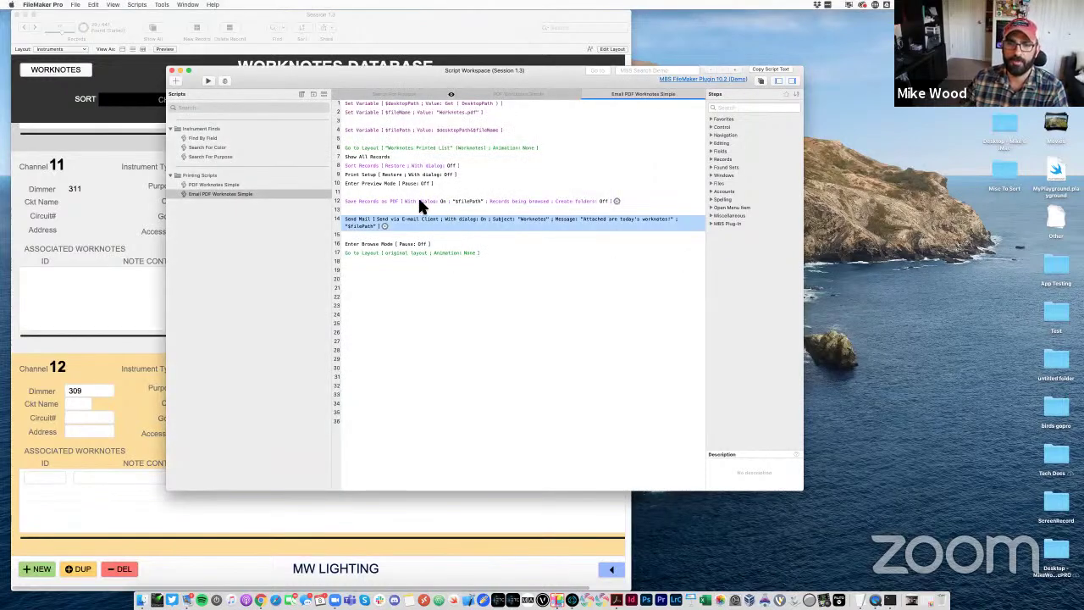
{"action": "left_click", "coordinate": [381, 203]}
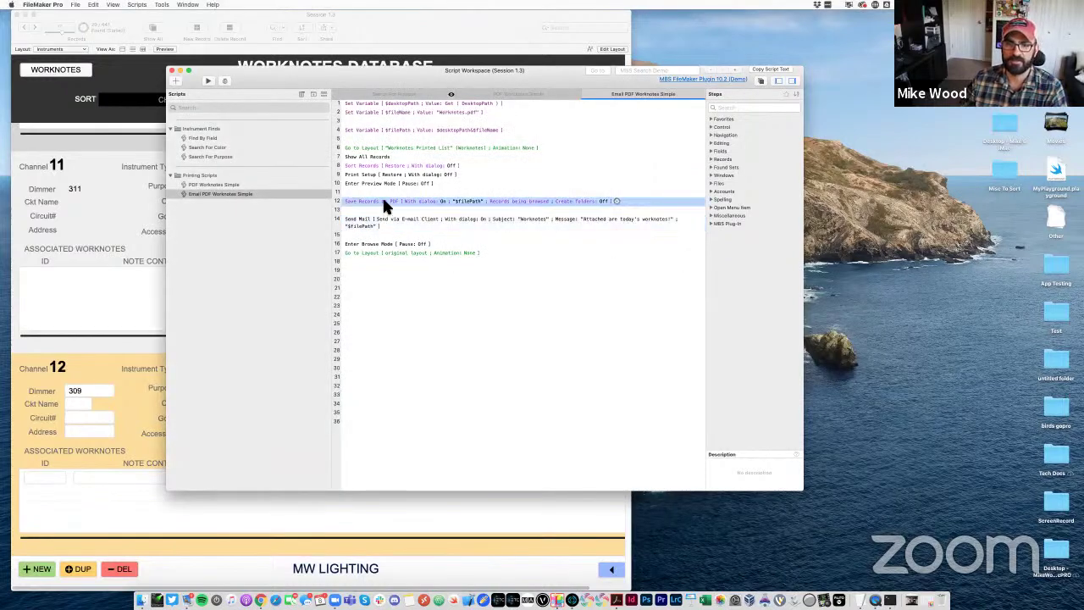
{"action": "left_click", "coordinate": [443, 202]}
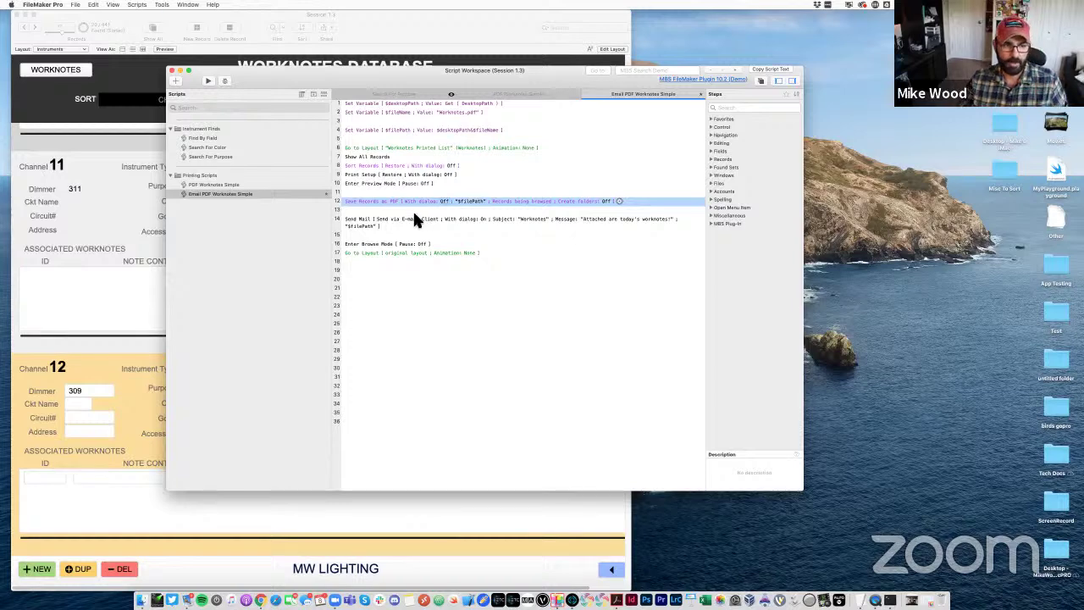
Run the email script again and review the draft's available sender accounts, keeping the default one
{"action": "left_click", "coordinate": [209, 82]}
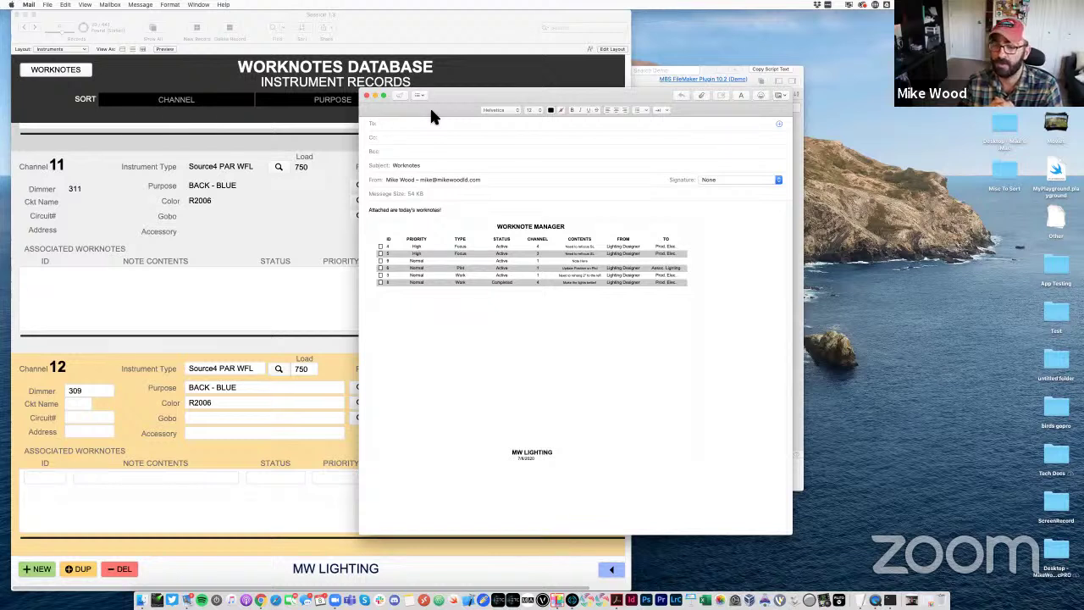
{"action": "left_click", "coordinate": [433, 181]}
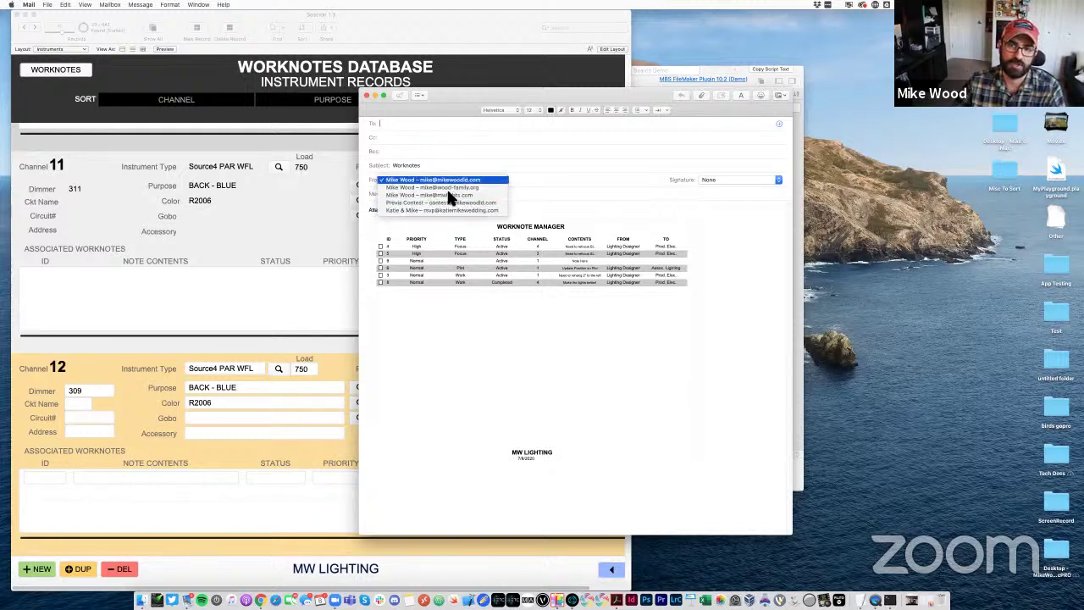
{"action": "left_click", "coordinate": [451, 180]}
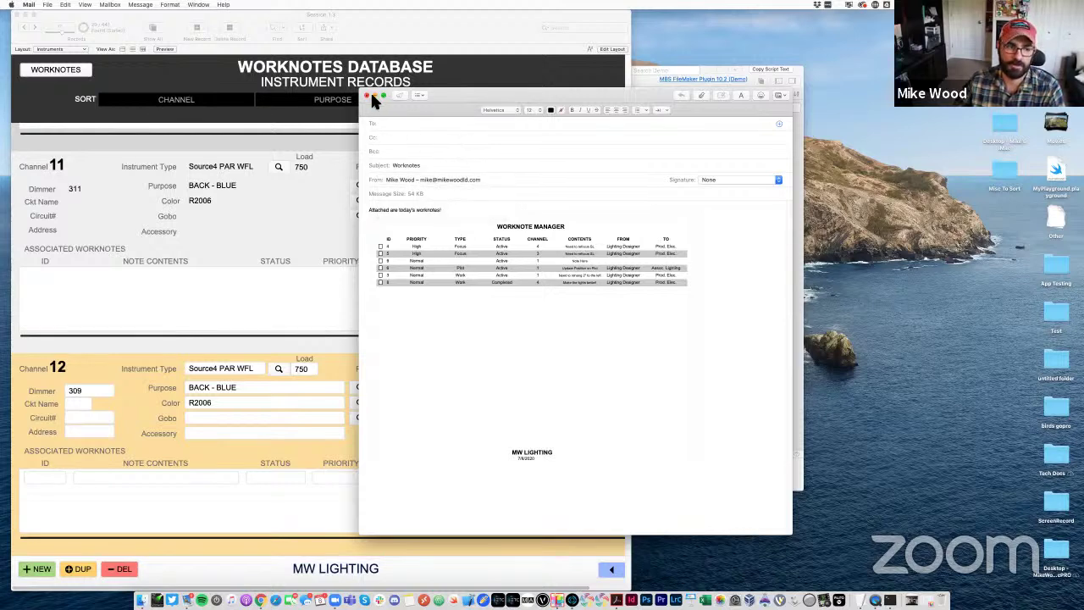
Examine the email draft's attached worknotes PDF and its recipient and subject fields
{"action": "left_click_drag", "start_coordinate": [466, 98], "coordinate": [513, 114]}
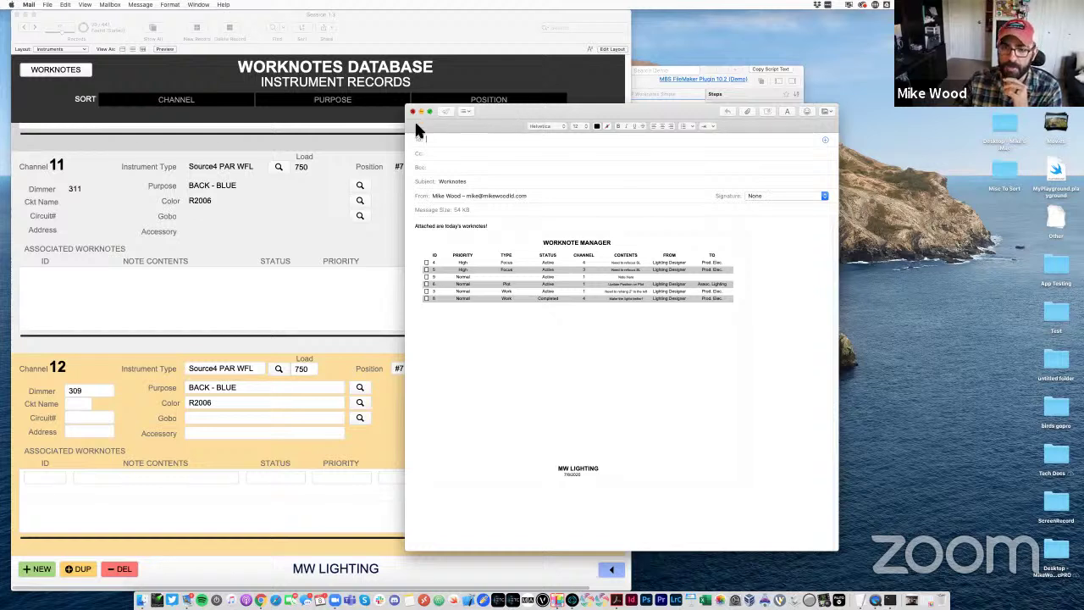
{"action": "left_click", "coordinate": [655, 285]}
{"action": "left_click", "coordinate": [767, 262]}
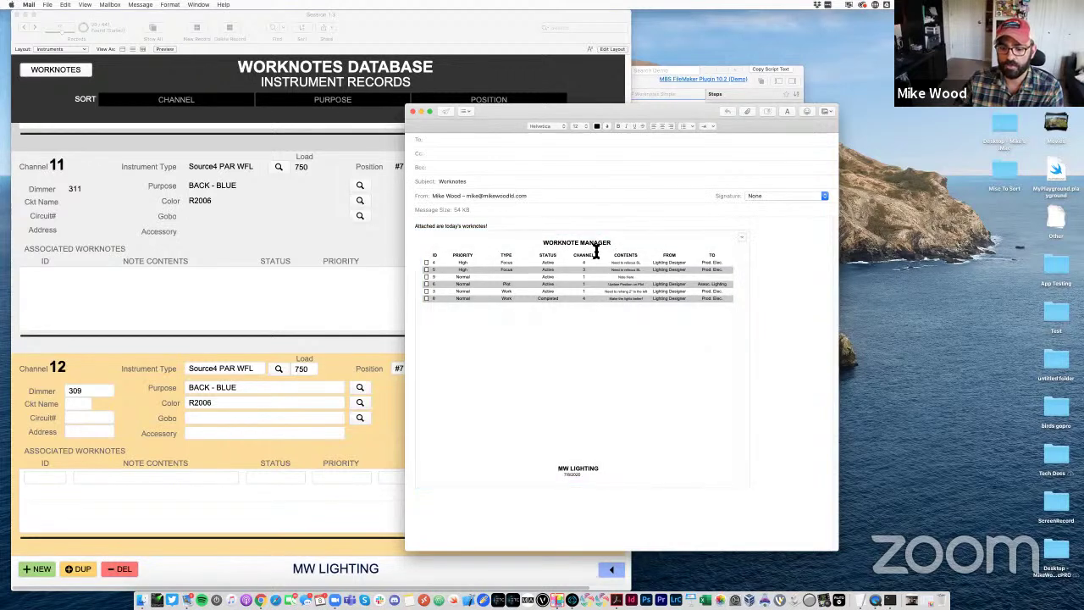
{"action": "left_click", "coordinate": [562, 252]}
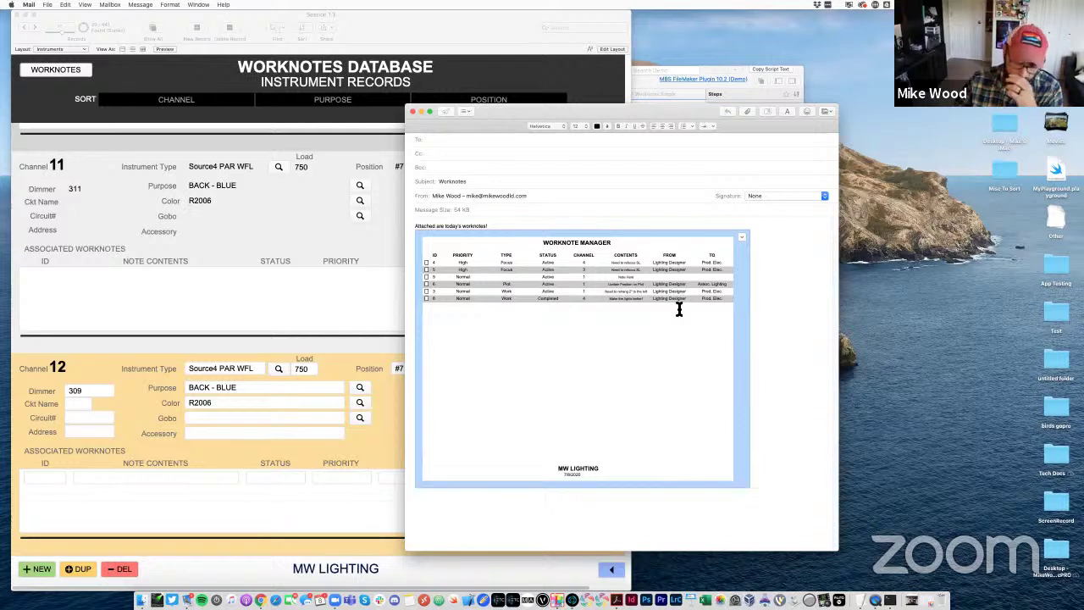
{"action": "left_click", "coordinate": [434, 141]}
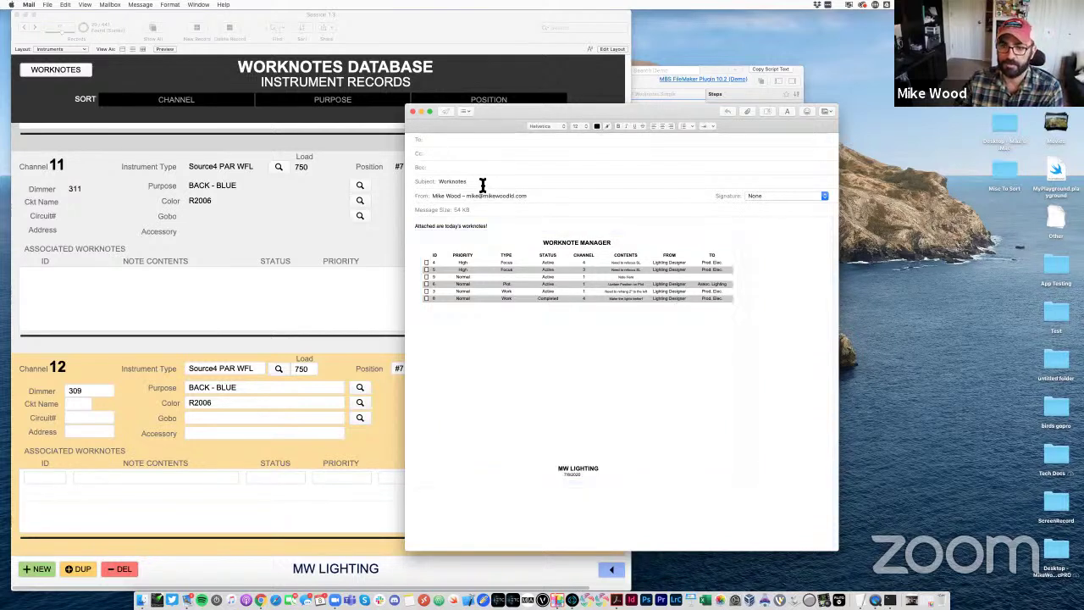
{"action": "left_click", "coordinate": [482, 183]}
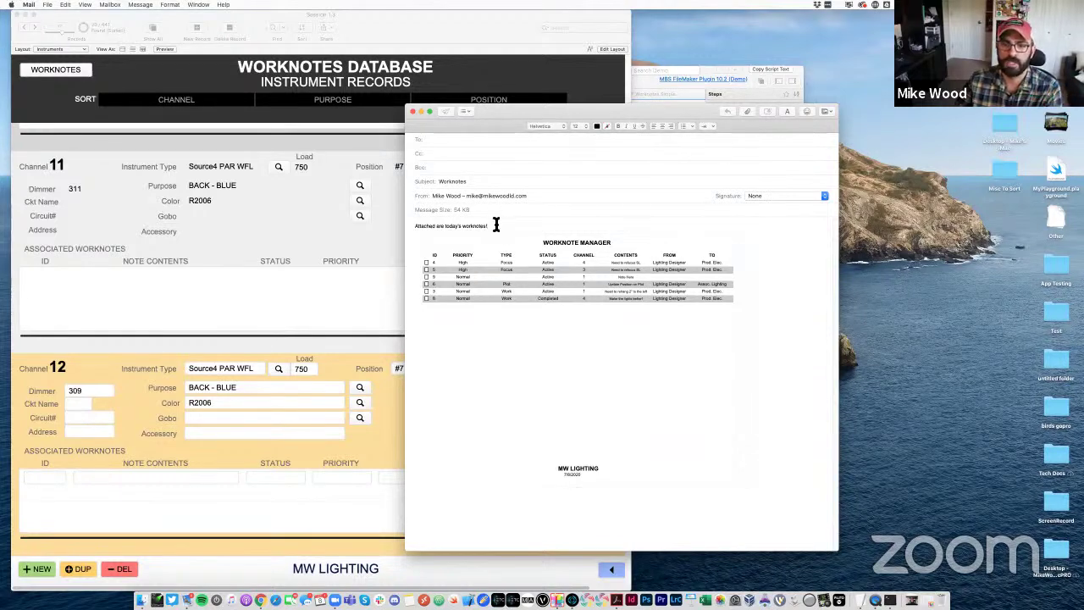
Add a line break between the email's message text and the attached PDF, and close the draft without saving it
{"action": "key", "text": "Right"}
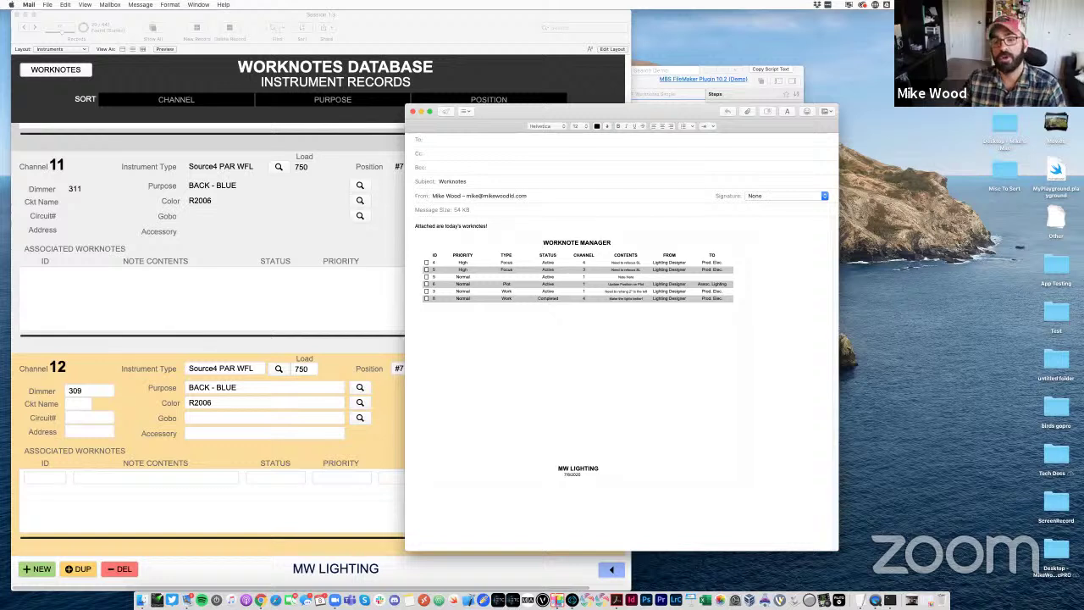
{"action": "key", "text": "Return"}
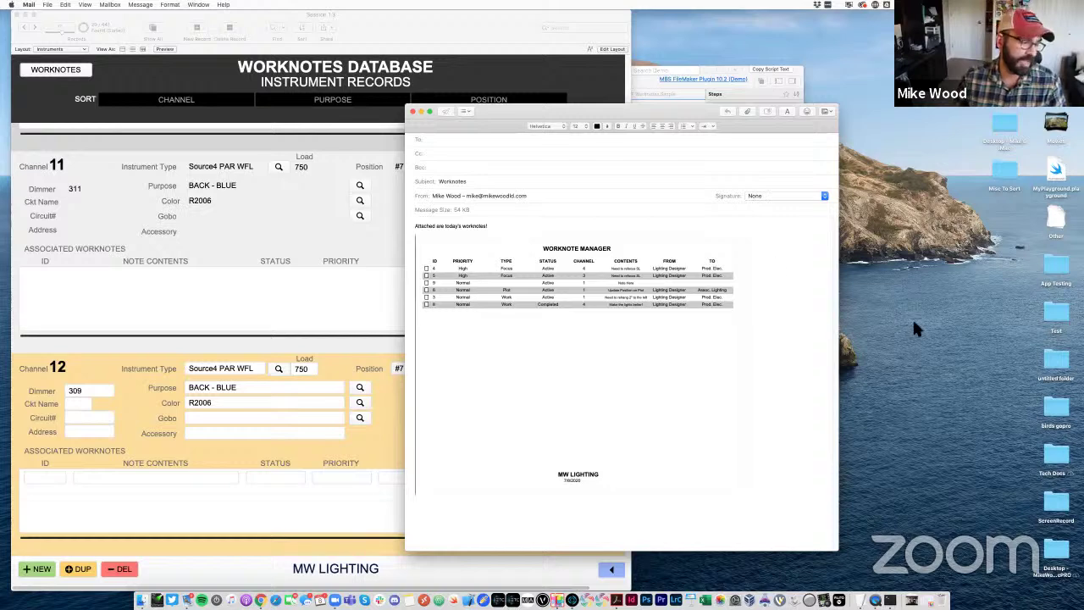
{"action": "left_click", "coordinate": [413, 111]}
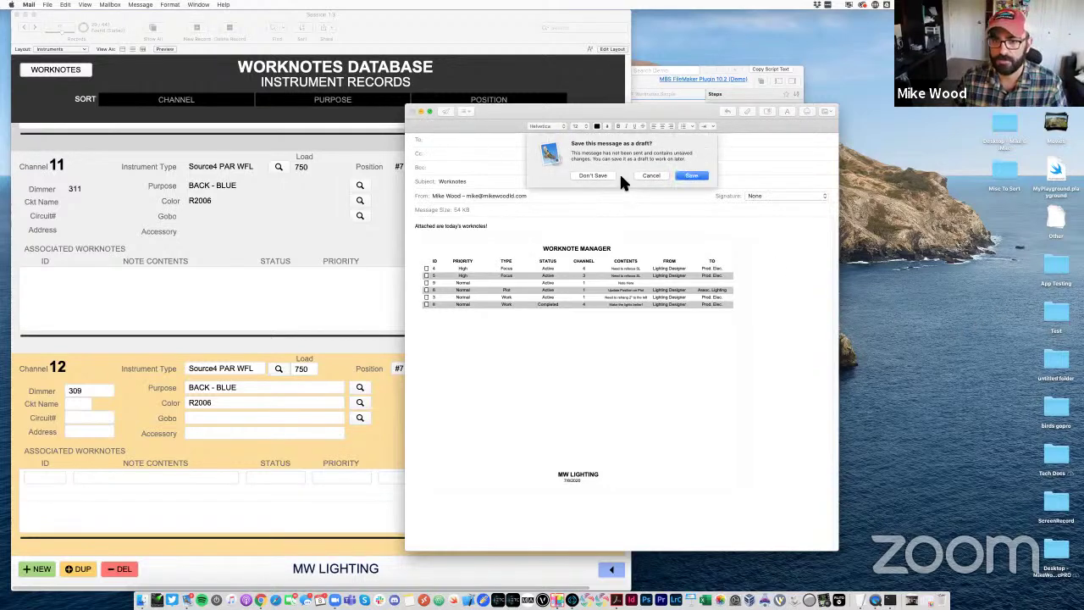
{"action": "left_click", "coordinate": [603, 176]}
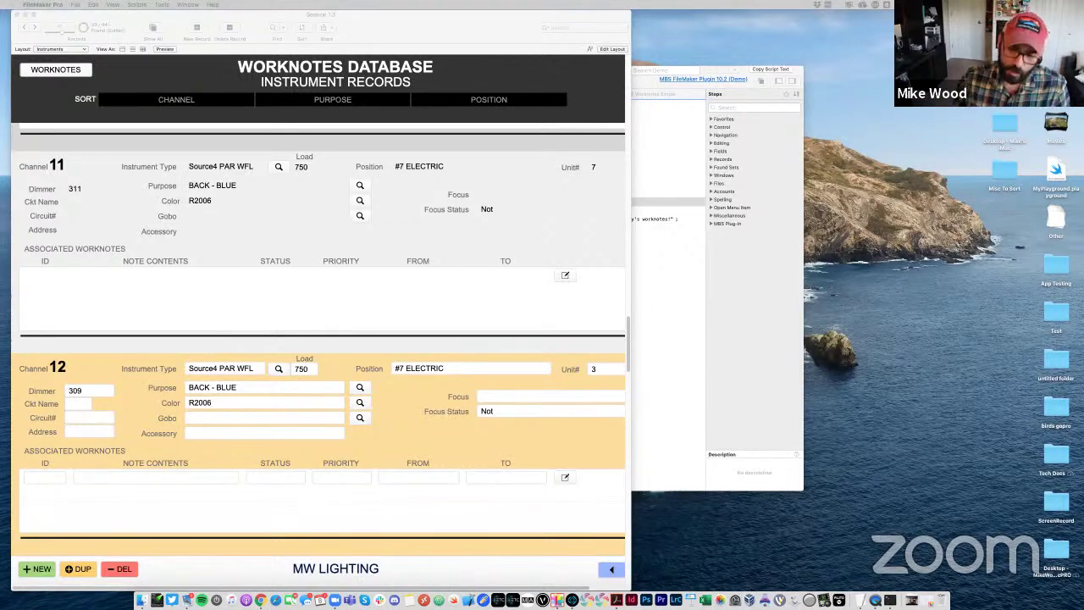
Return to FileMaker's Script Workspace and create a folder named By Assignee inside the Printing Scripts folder
{"action": "left_click", "coordinate": [761, 349]}
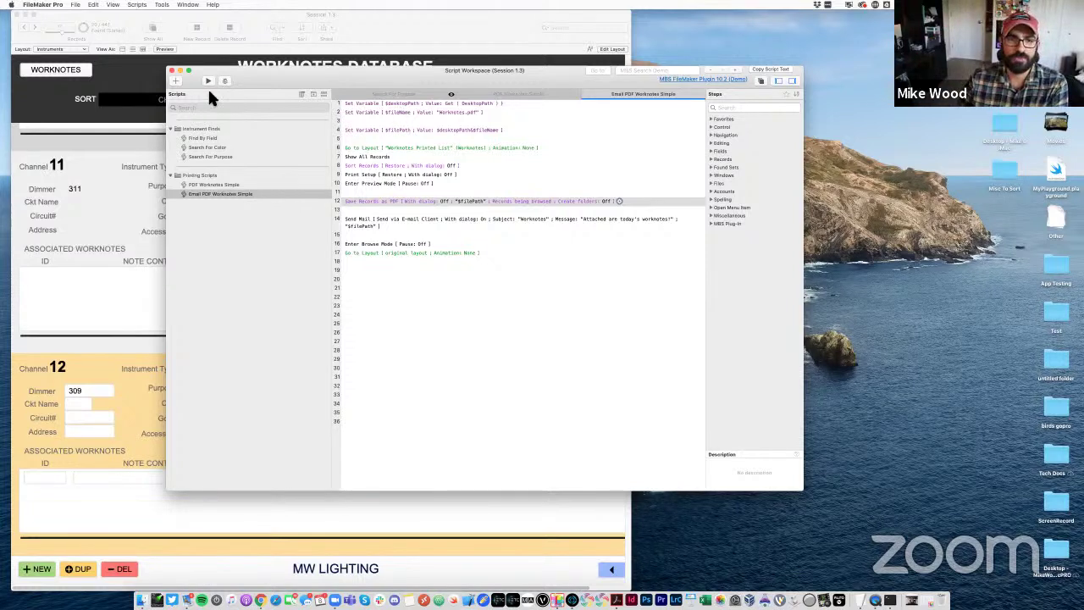
{"action": "left_click", "coordinate": [310, 92]}
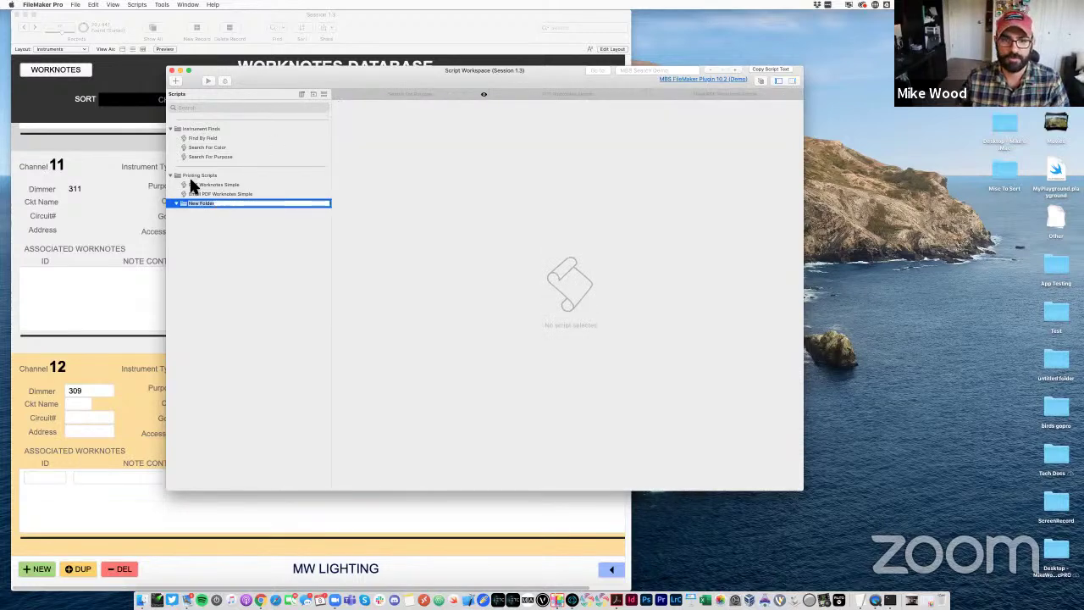
{"action": "type", "text": "W"}
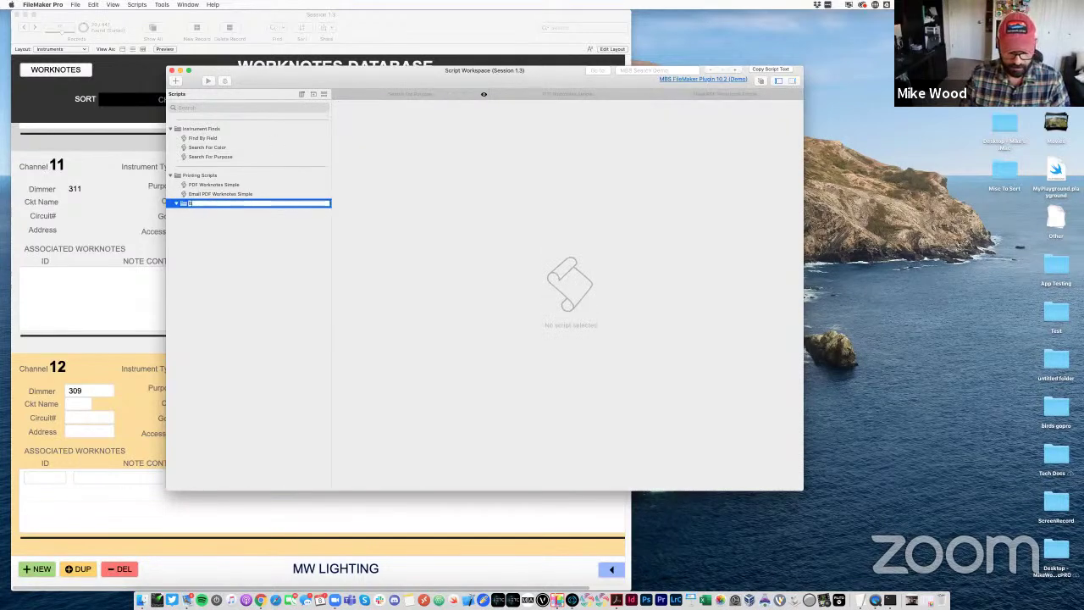
{"action": "type", "text": "y Assignee"}
{"action": "key", "text": "Return"}
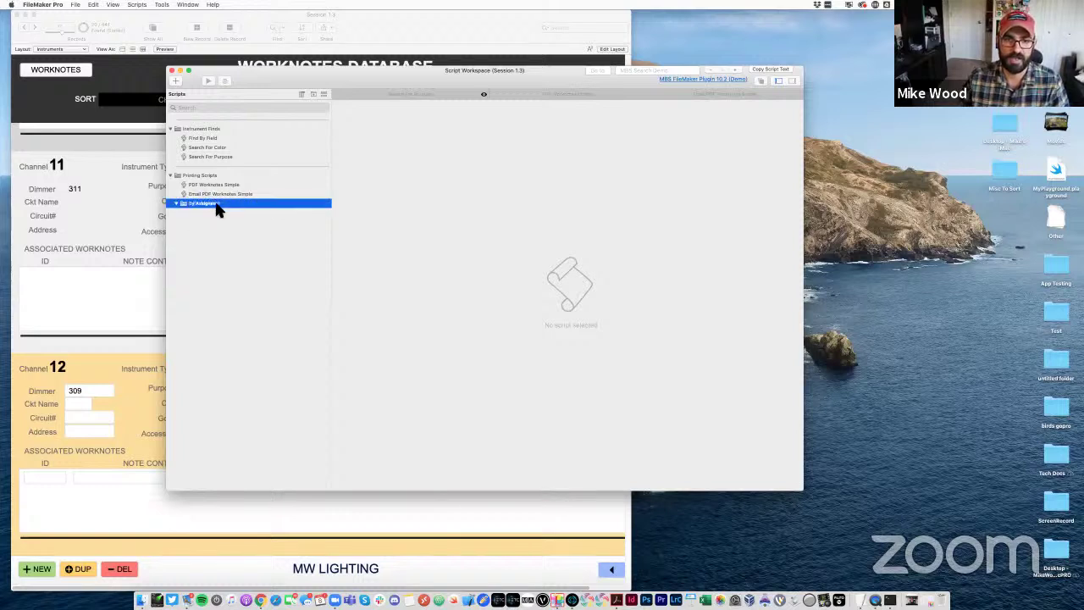
Create a new script inside the By Assignee folder and start its name with Email
{"action": "left_click_drag", "start_coordinate": [193, 203], "coordinate": [216, 216]}
{"action": "left_click", "coordinate": [176, 82]}
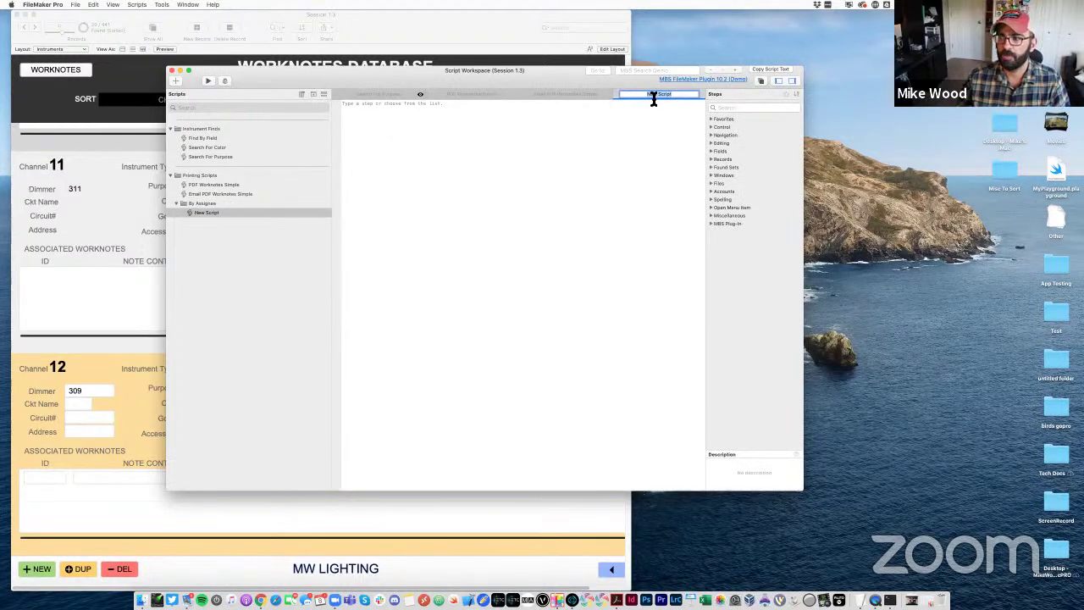
{"action": "type", "text": "Email"}
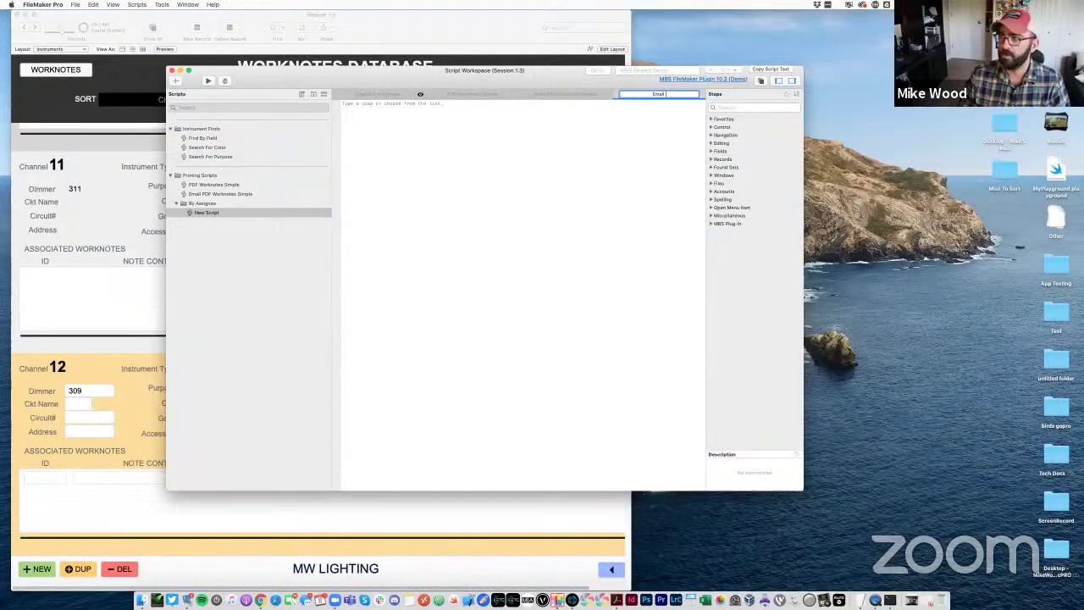